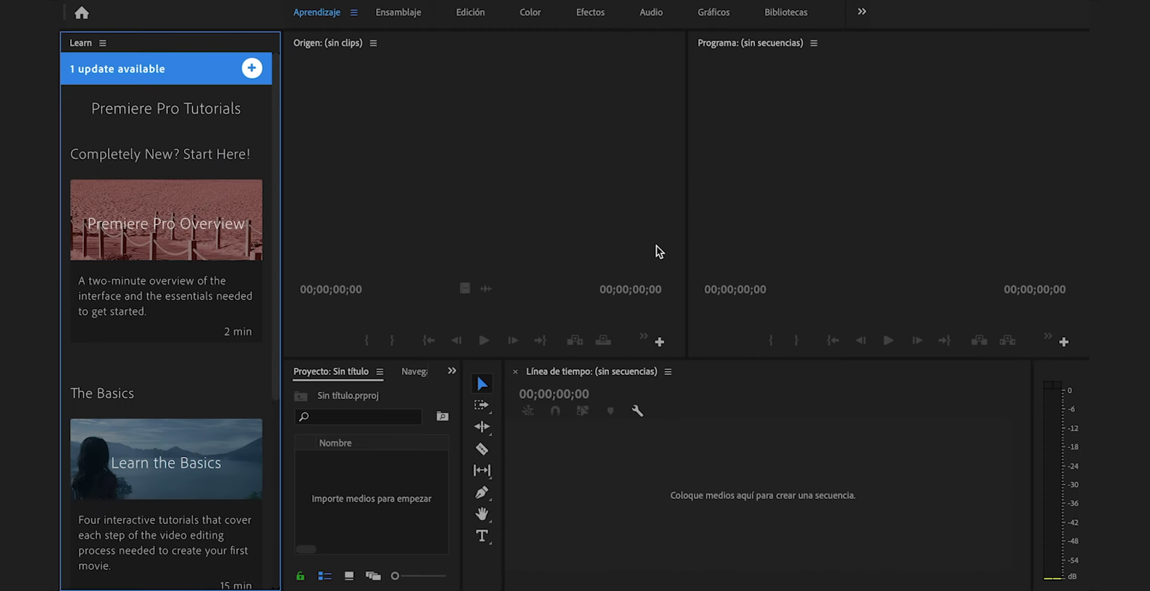
Switch to the Gráficos workspace and create a new Color mate item in the project with the offered video settings
click(713, 16)
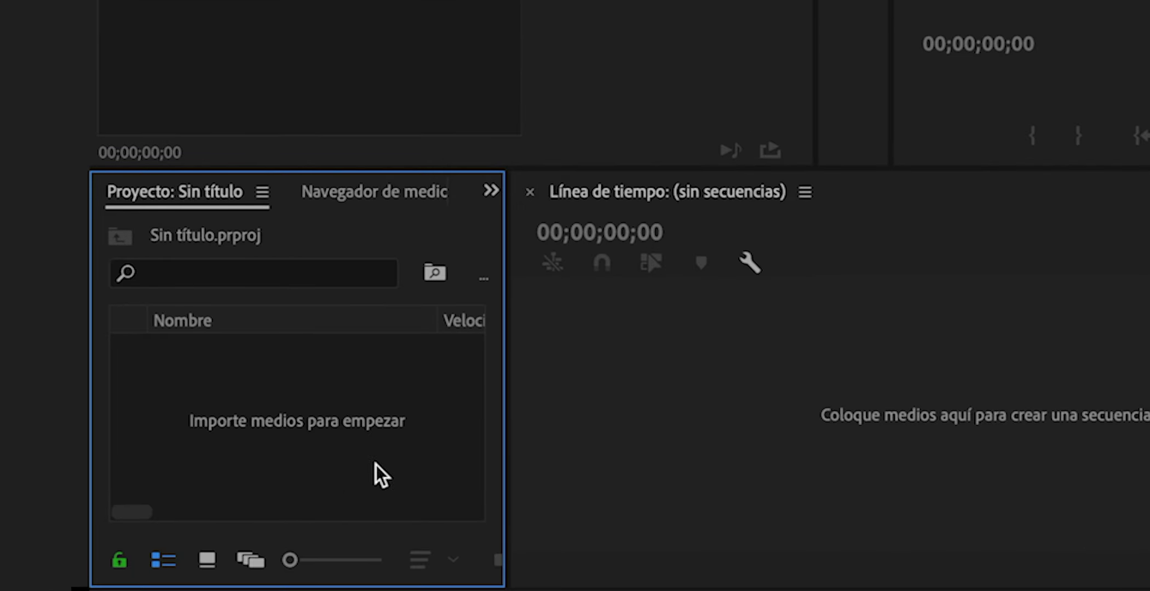
right_click(375, 411)
mouse_move(542, 216)
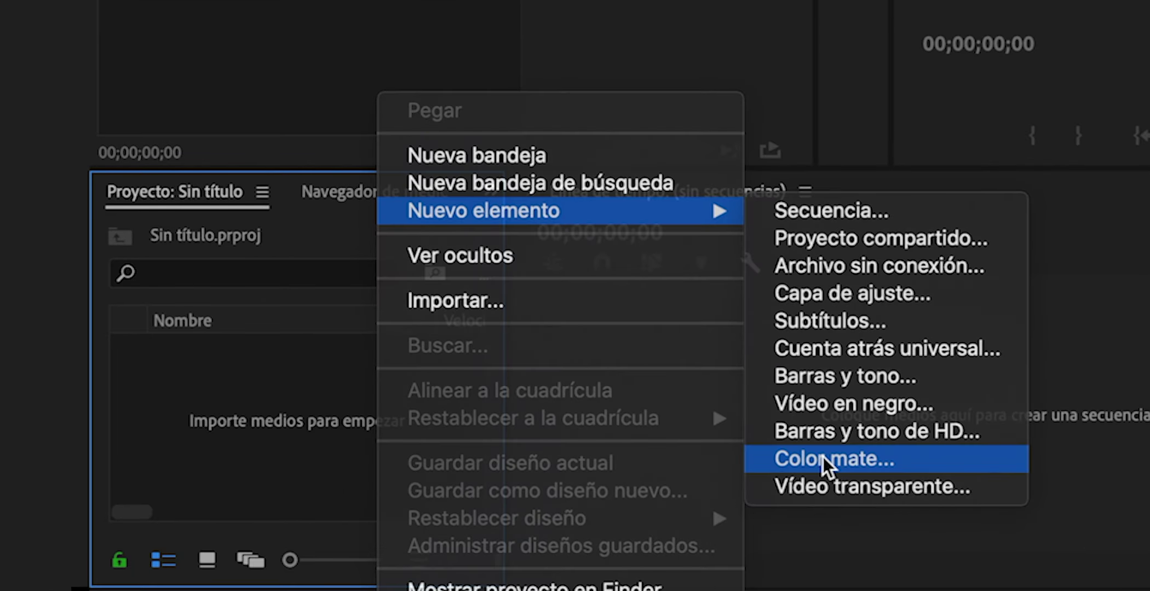
click(823, 456)
drag(579, 244, 430, 252)
drag(767, 245, 661, 241)
click(764, 411)
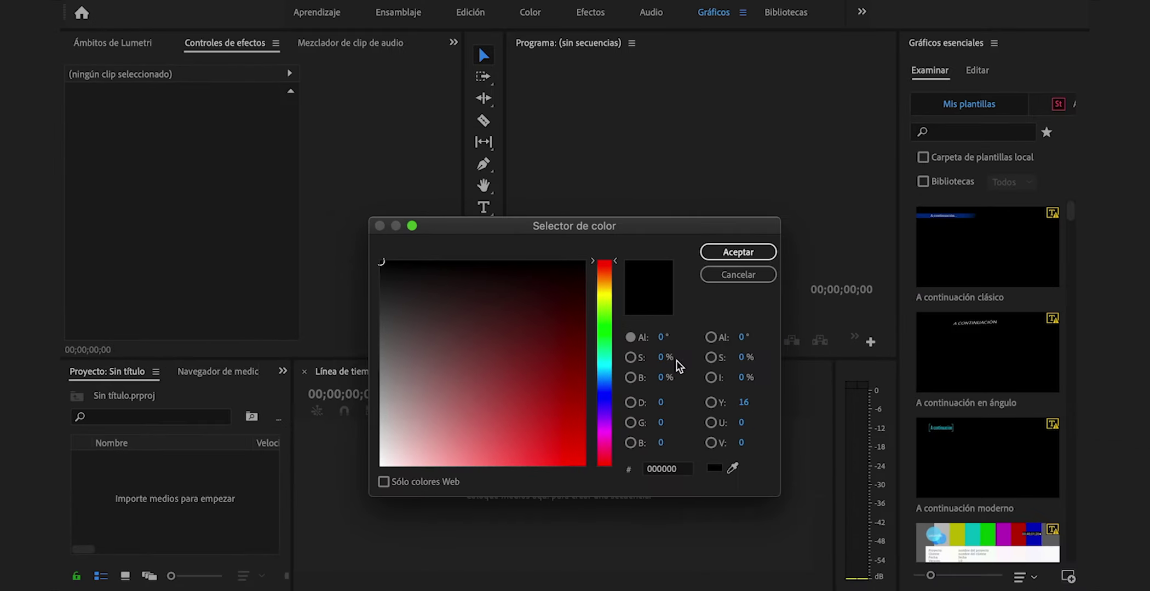
Set the new matte's colour to white (FFFFFF) and name it Línea_An1
drag(394, 394, 339, 501)
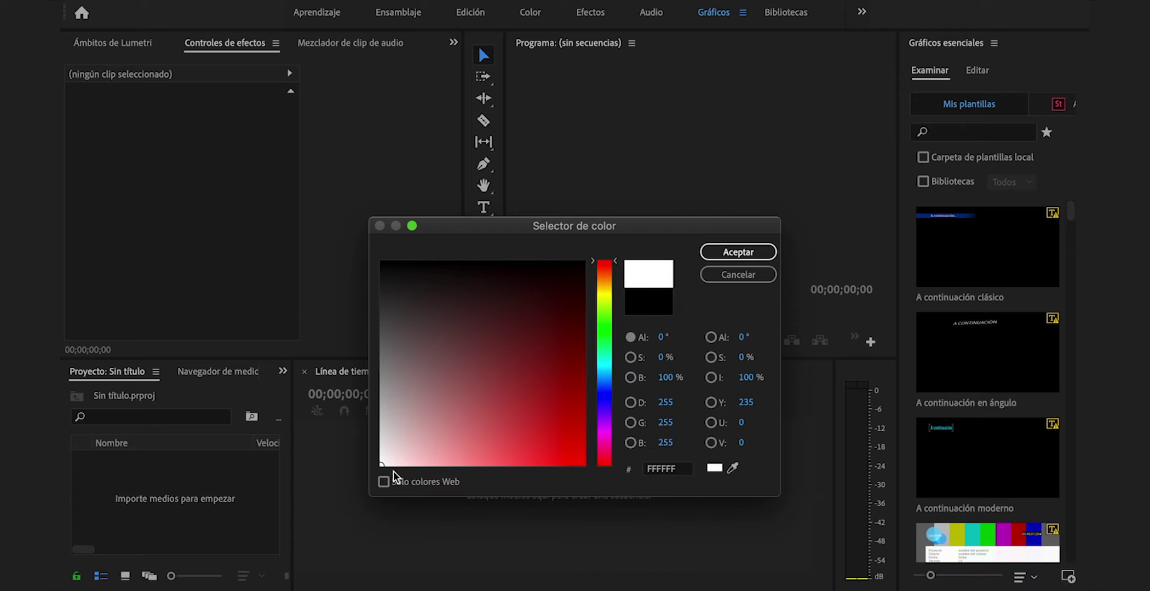
click(738, 252)
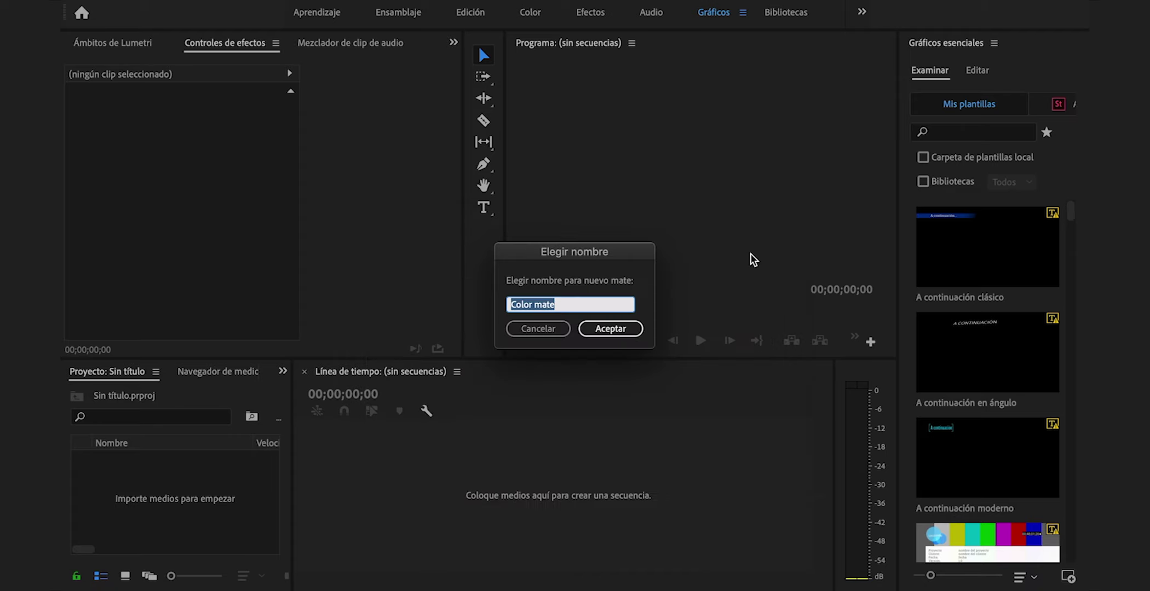
text(L)
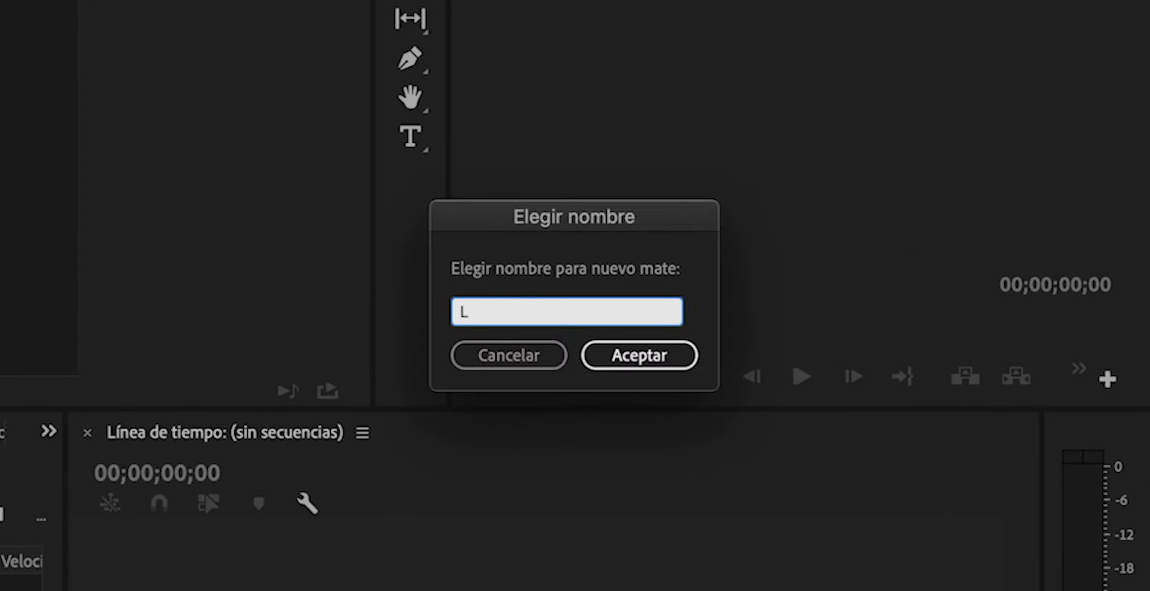
text(ínea_An1)
key(Return)
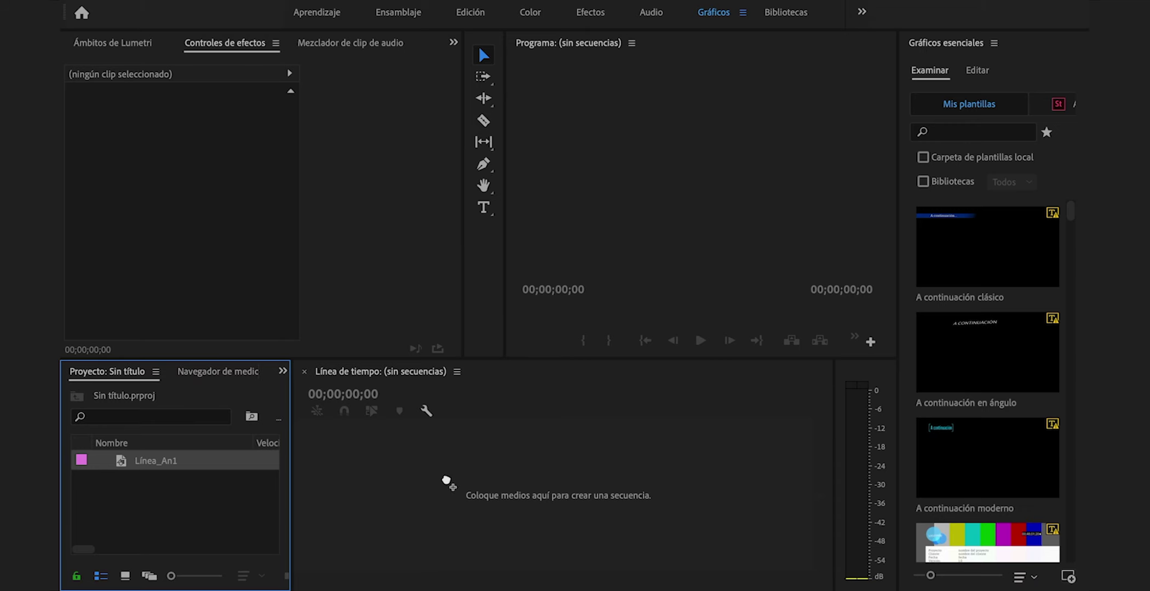
Create a sequence from the Línea_An1 matte and turn it into a line with non-uniform scale, height 1 and width 40
drag(446, 482, 448, 482)
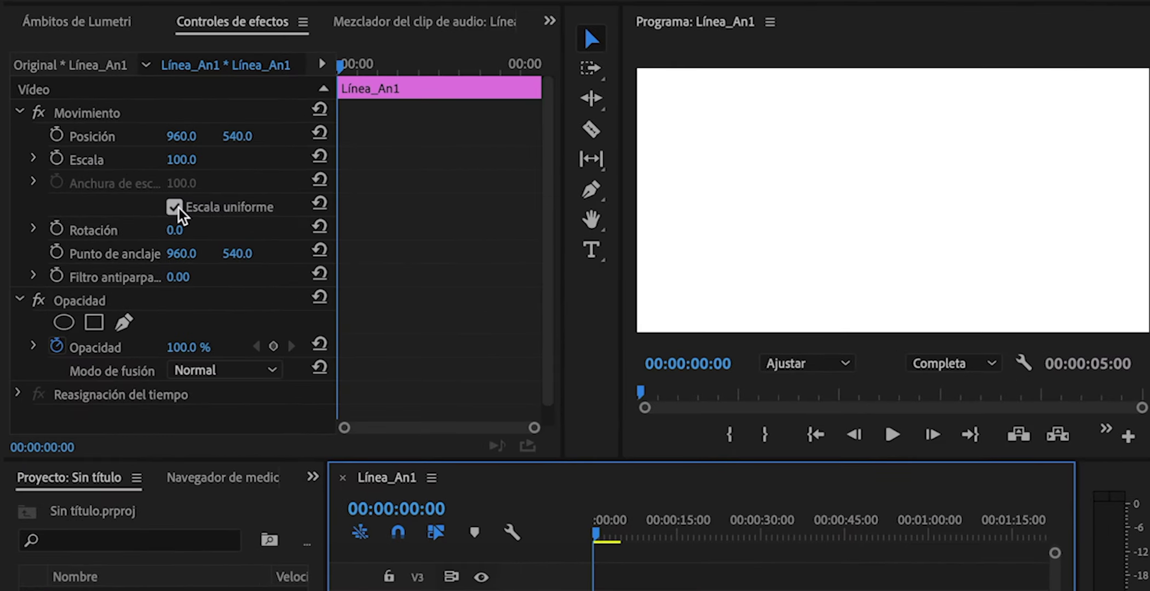
click(183, 176)
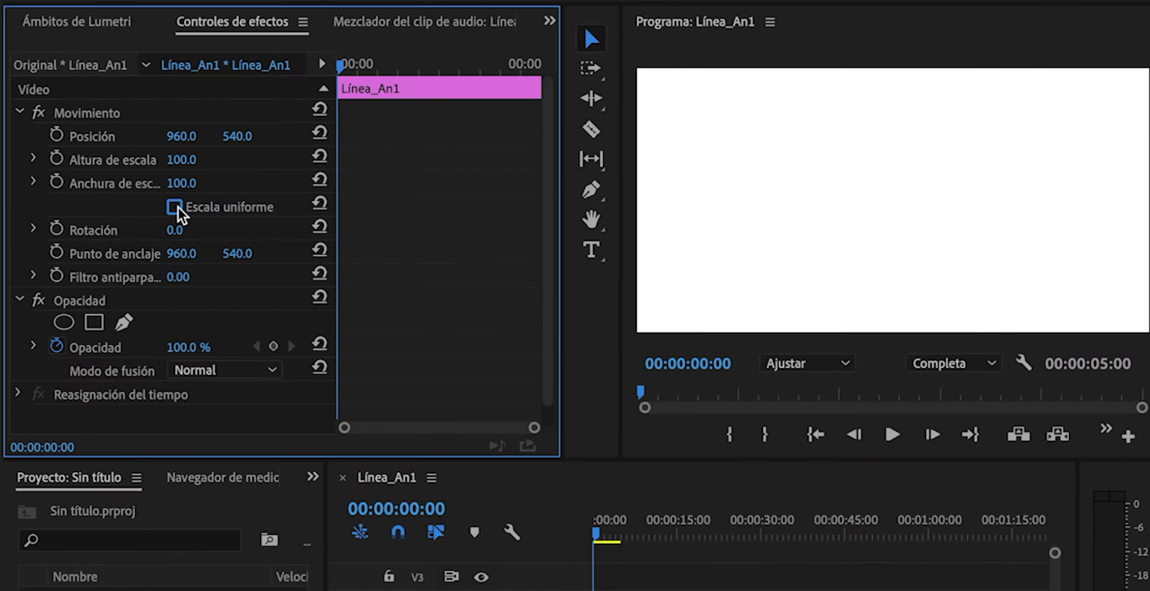
click(197, 156)
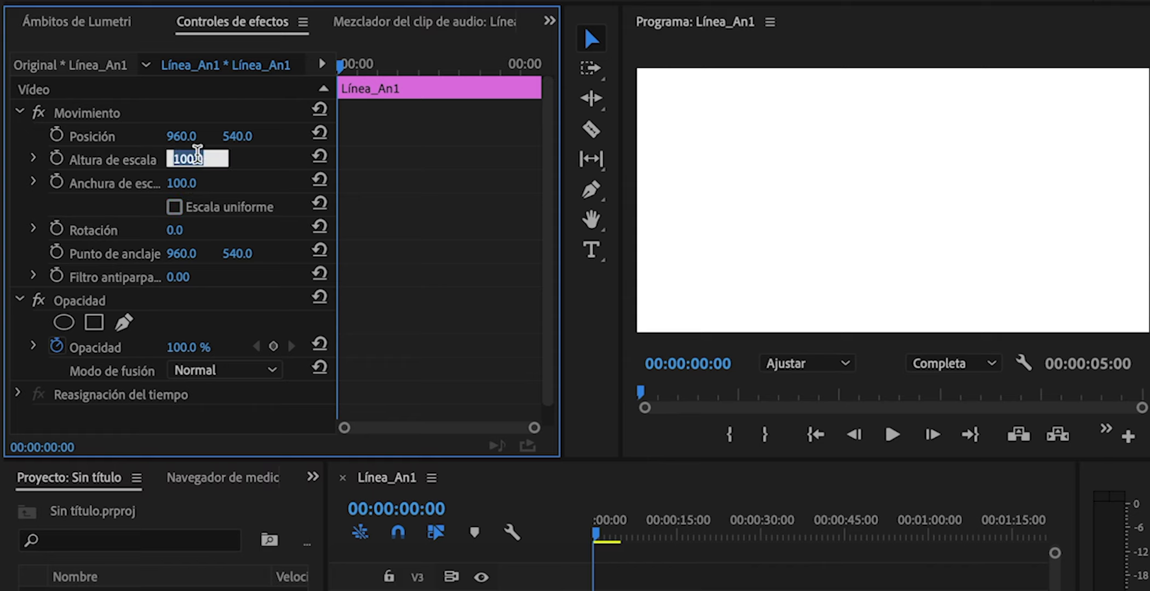
text(1)
key(Return)
key(Tab)
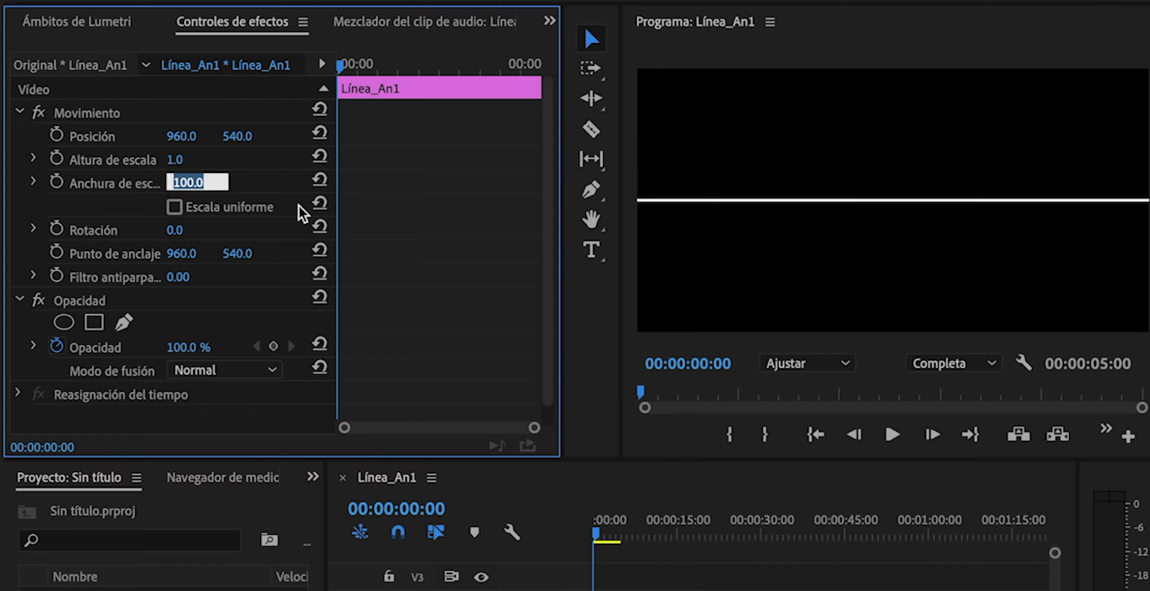
text(40)
key(Return)
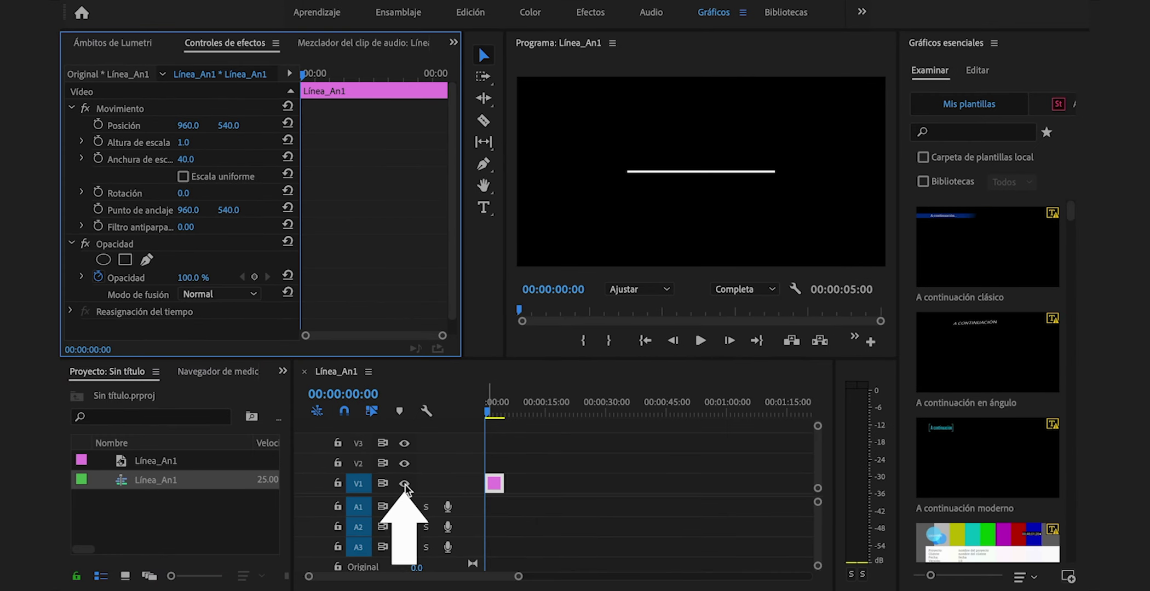
Hide video track V1 and add the text "ANIMACIÓN NO. 1" in the program frame
click(404, 484)
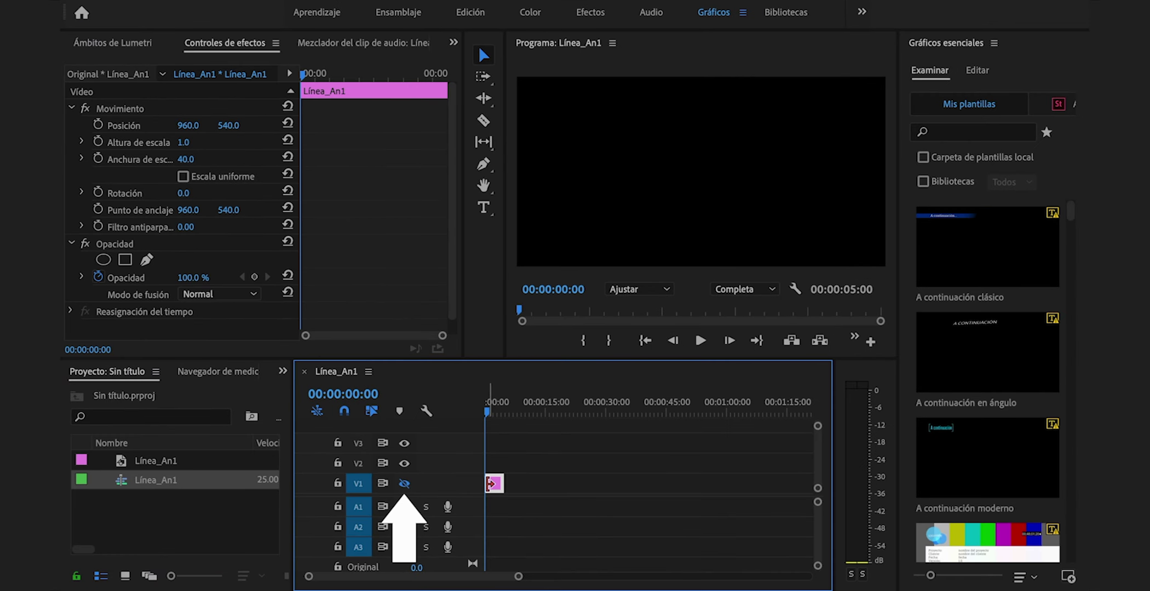
click(483, 207)
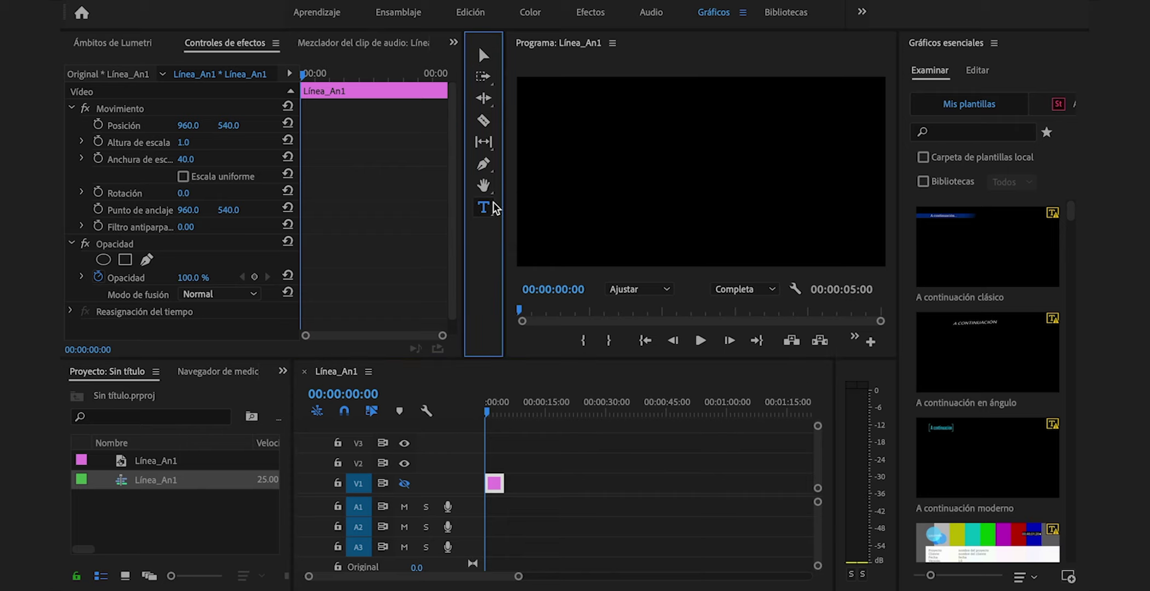
click(609, 163)
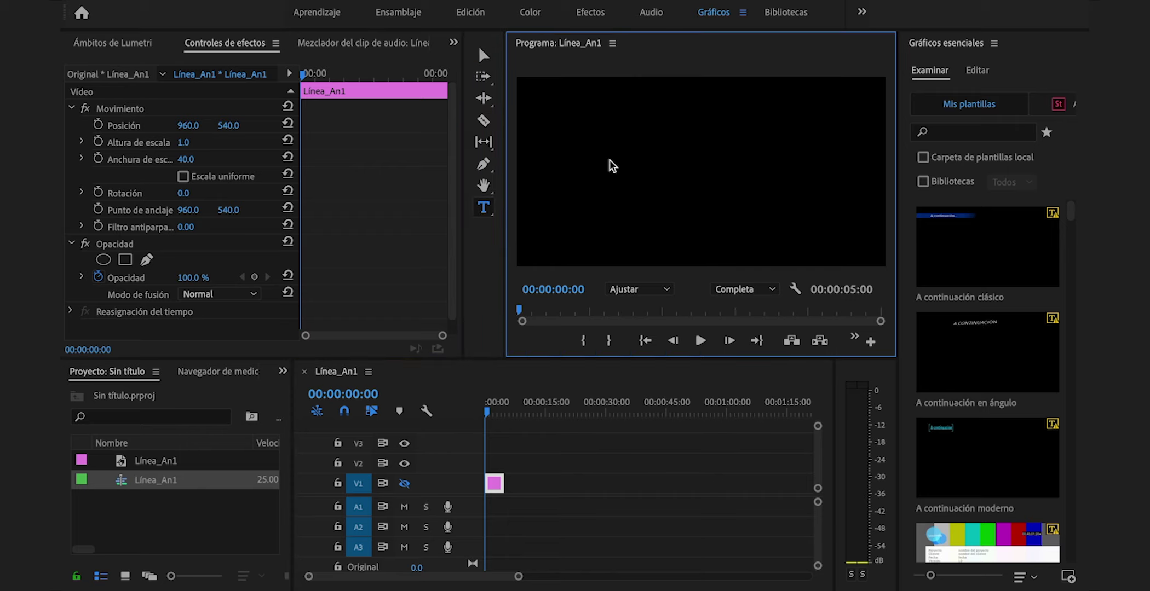
text(ANI)
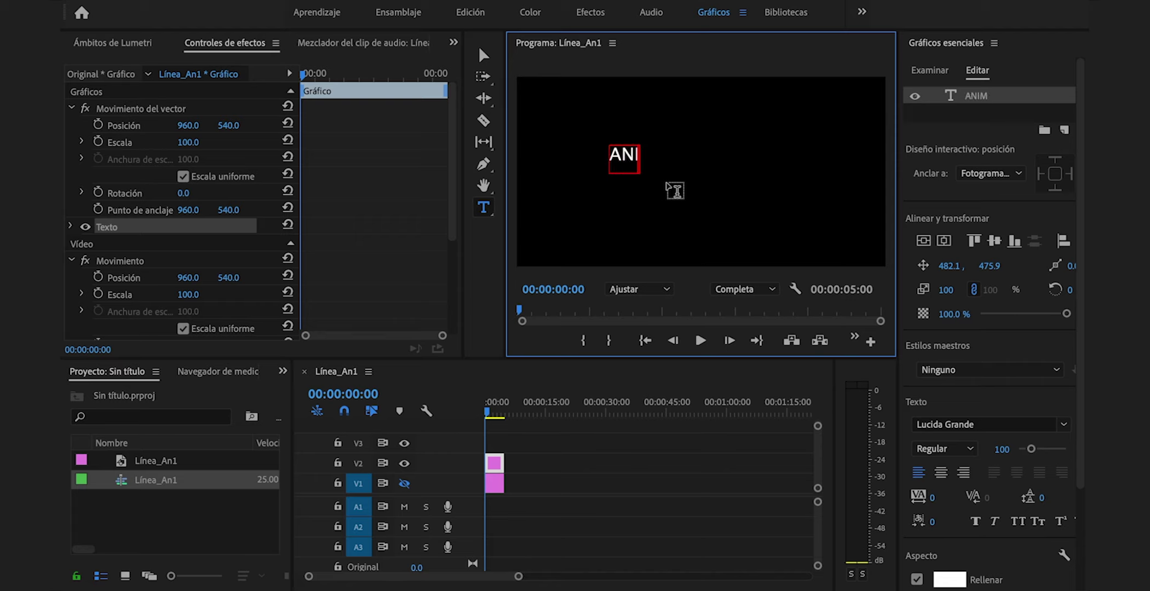
text(MACIÓN NO. 1)
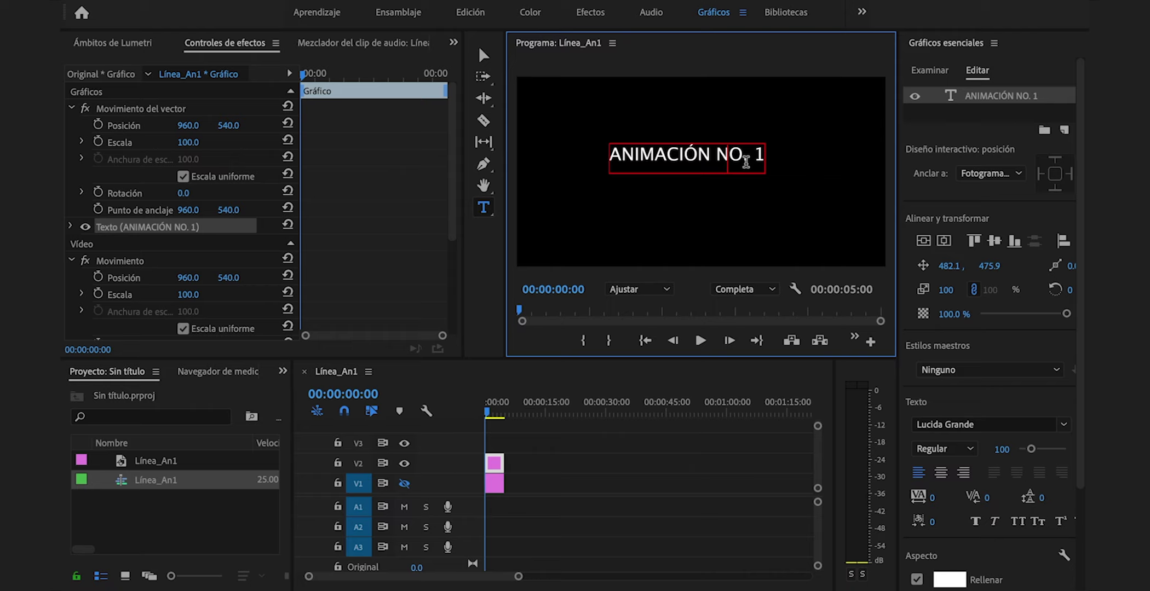
Set the whole title's font to DIN Condensed and its scale to 150
triple_click(746, 162)
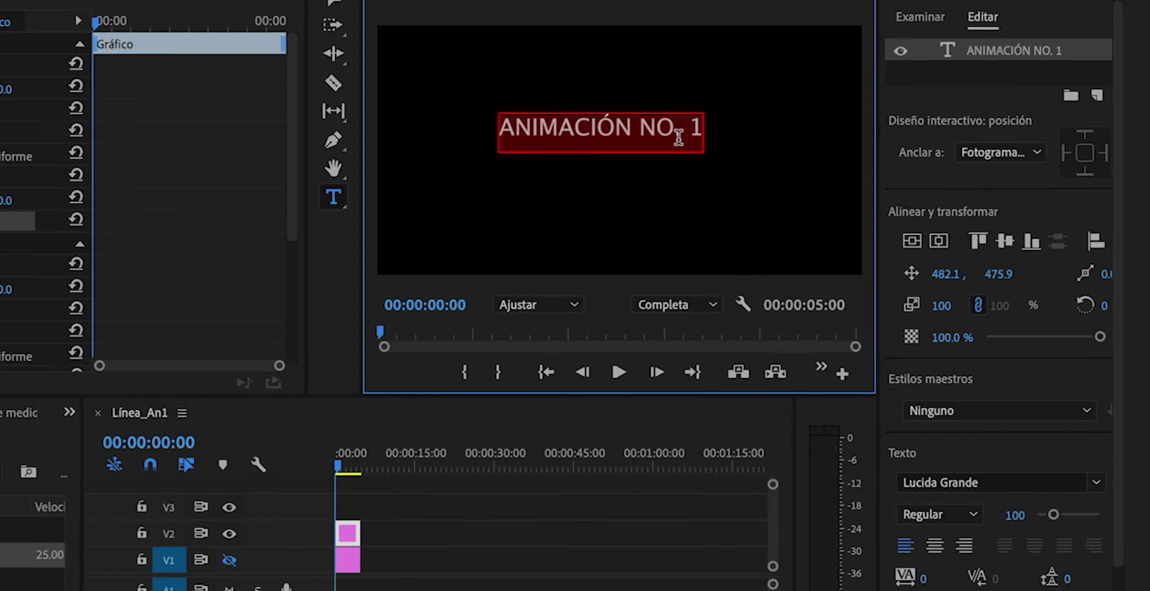
click(939, 425)
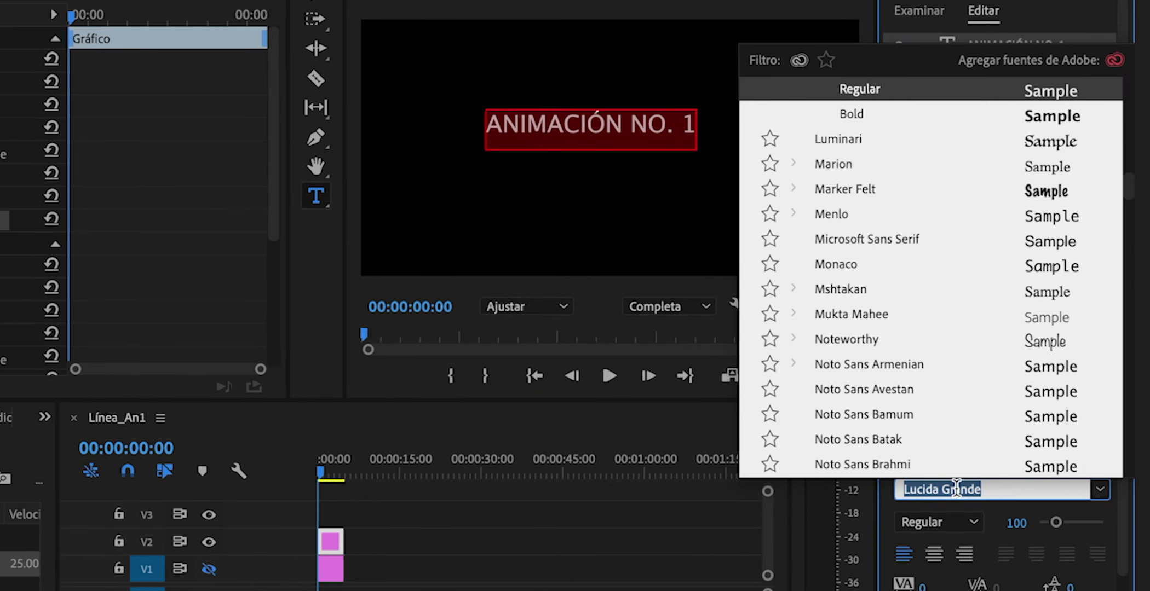
text(DIN)
key(Down)
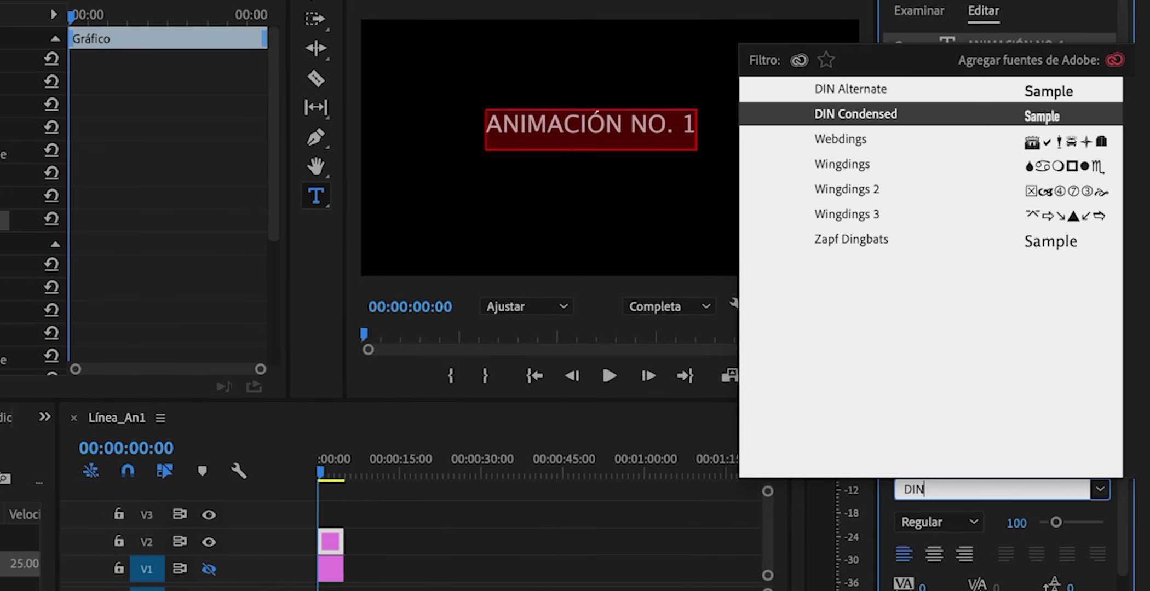
key(Return)
click(950, 304)
text(150)
key(Return)
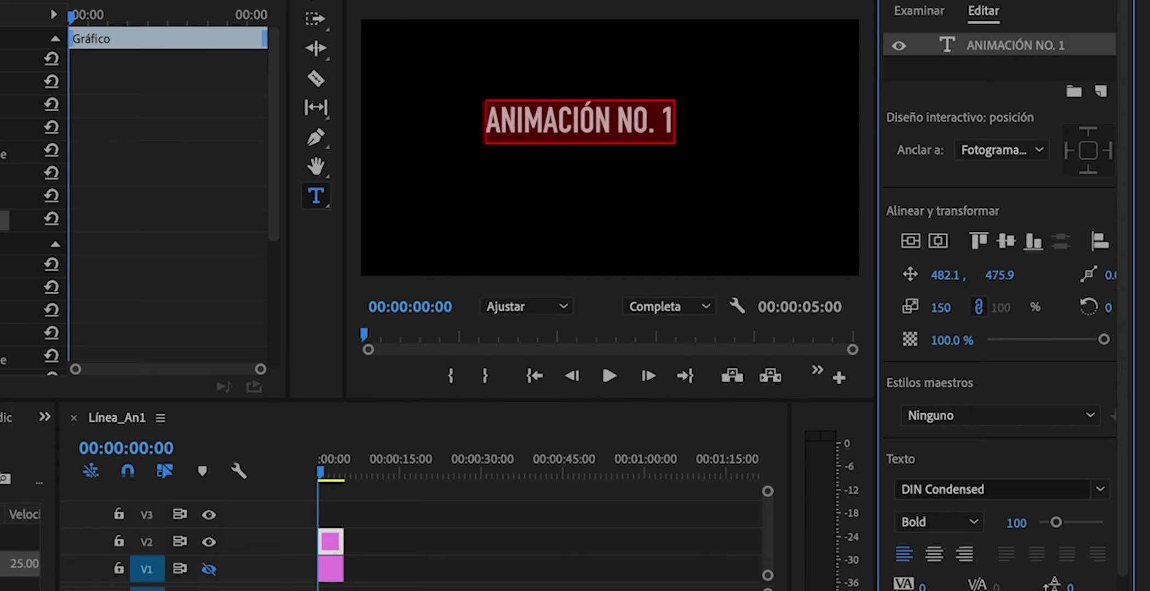
Change the fill colour of only the "NO. 1" part of the title to yellow (FFFF00)
drag(616, 120, 762, 121)
drag(1122, 569, 1122, 590)
click(946, 461)
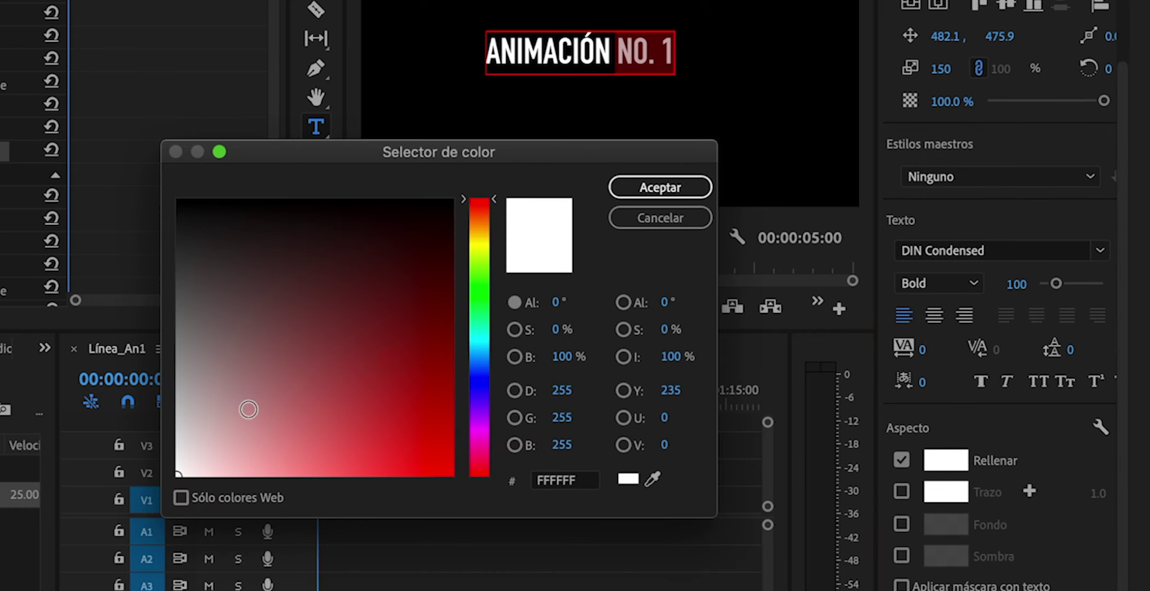
click(515, 390)
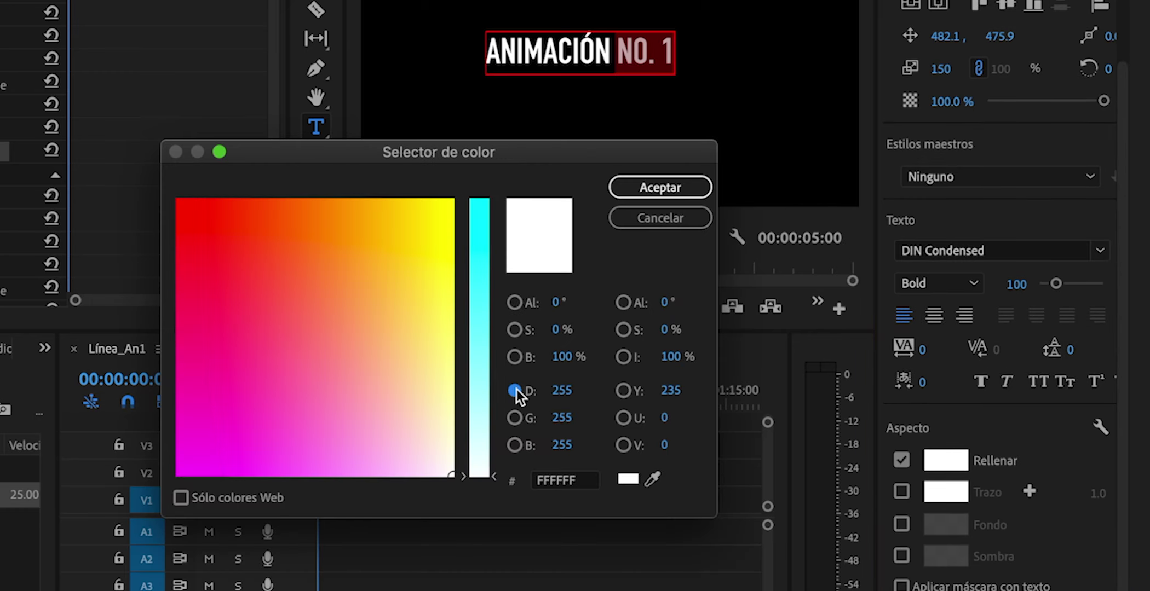
drag(401, 341, 546, 67)
click(640, 187)
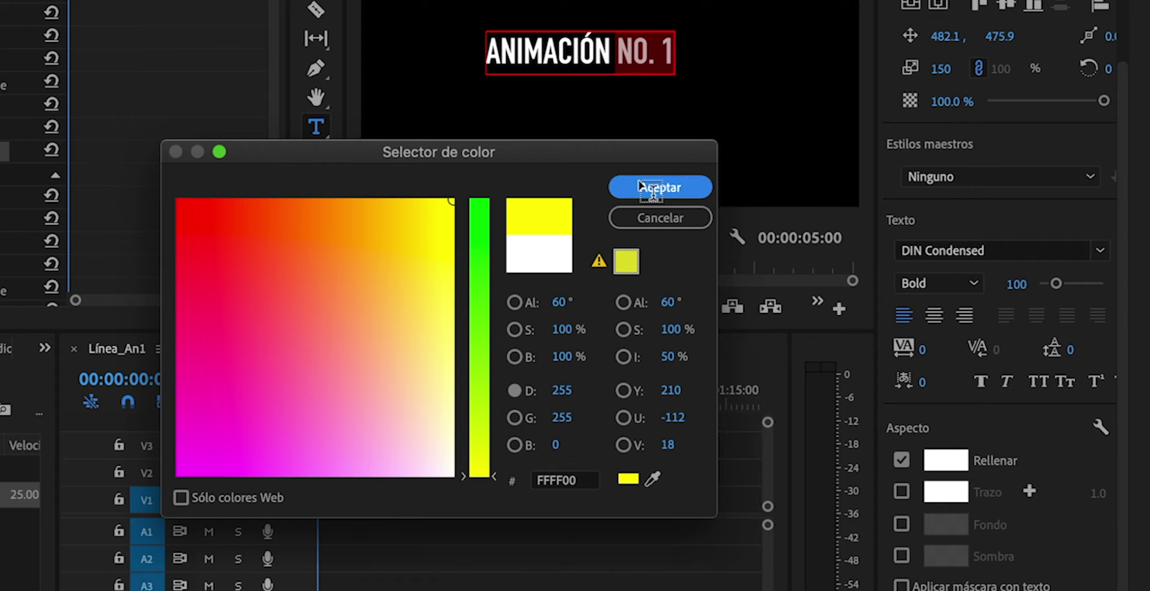
Centre the title vertically and horizontally in the frame and show track V1 again
click(911, 90)
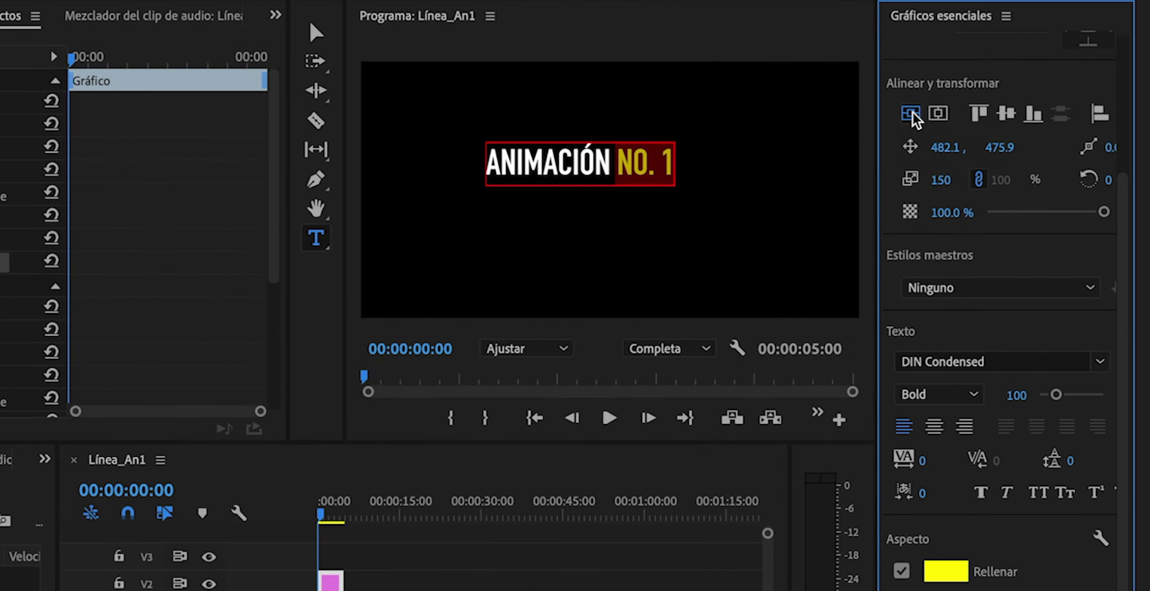
click(939, 115)
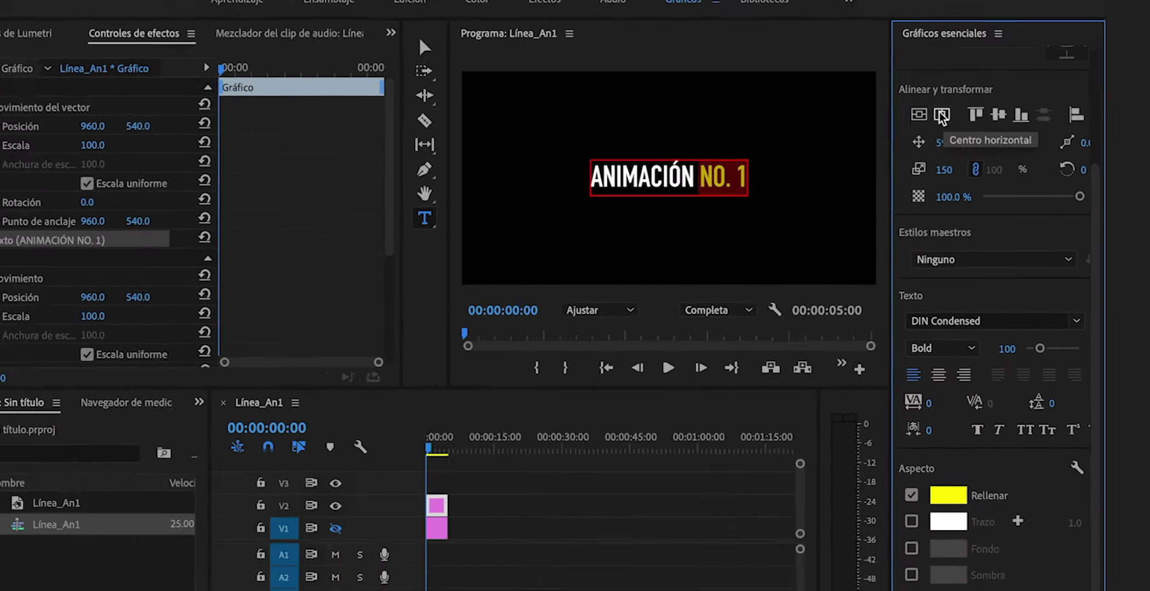
click(404, 484)
click(404, 484)
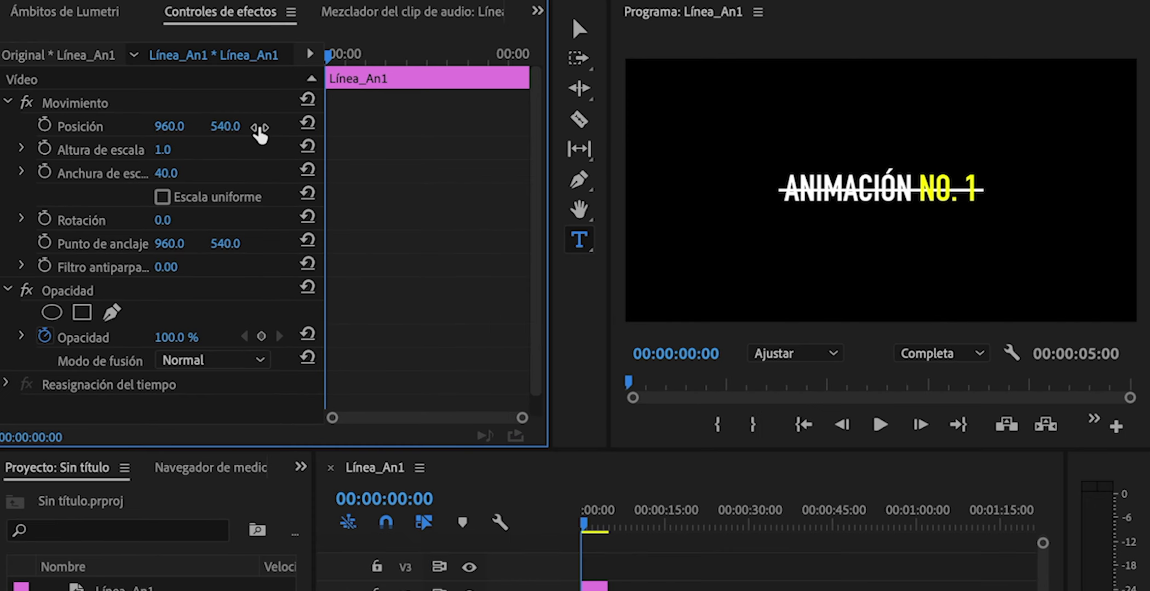
Move the line below the title by setting its vertical position to 635
drag(227, 126, 278, 126)
click(225, 126)
text(635)
key(Return)
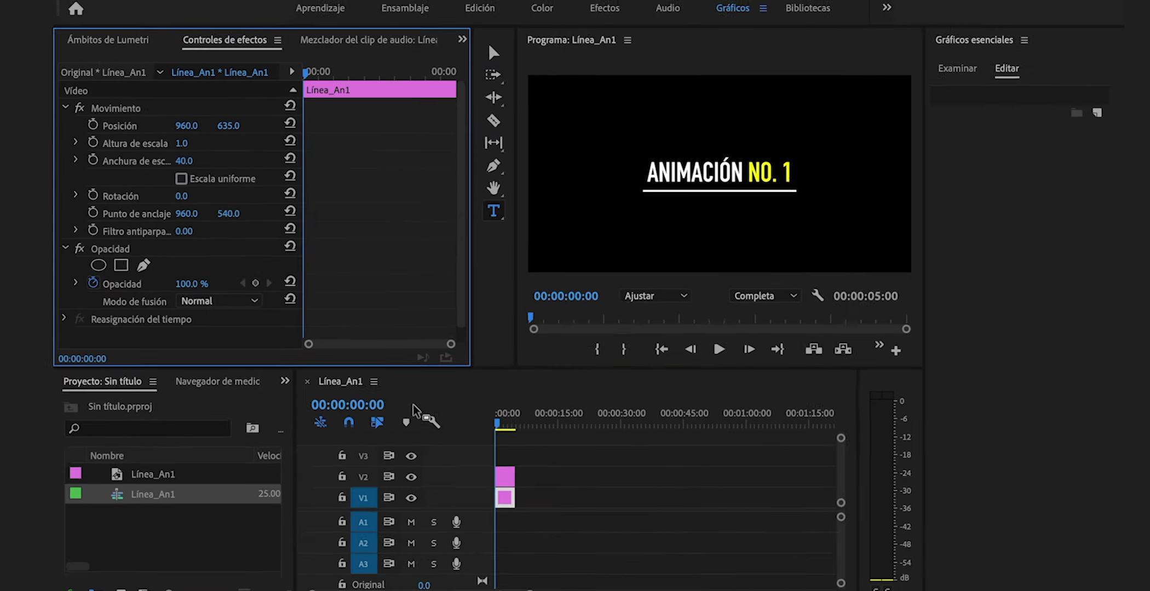
Duplicate the Línea_An1 clip from V1 onto track V3 and hide tracks V2 and V3
drag(507, 577, 465, 578)
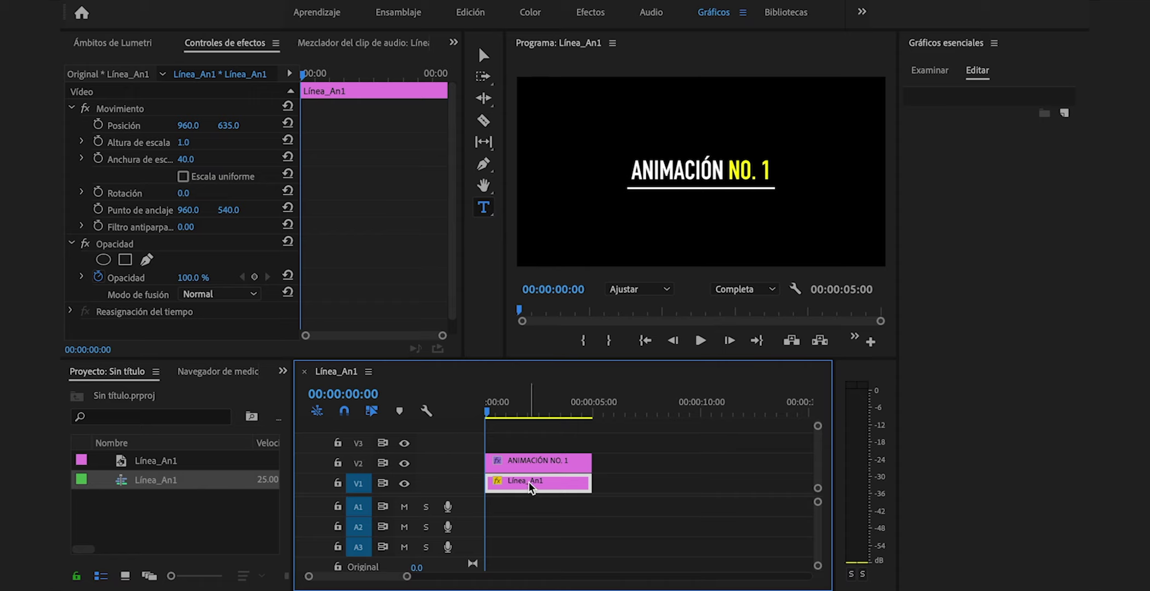
drag(531, 486, 526, 444)
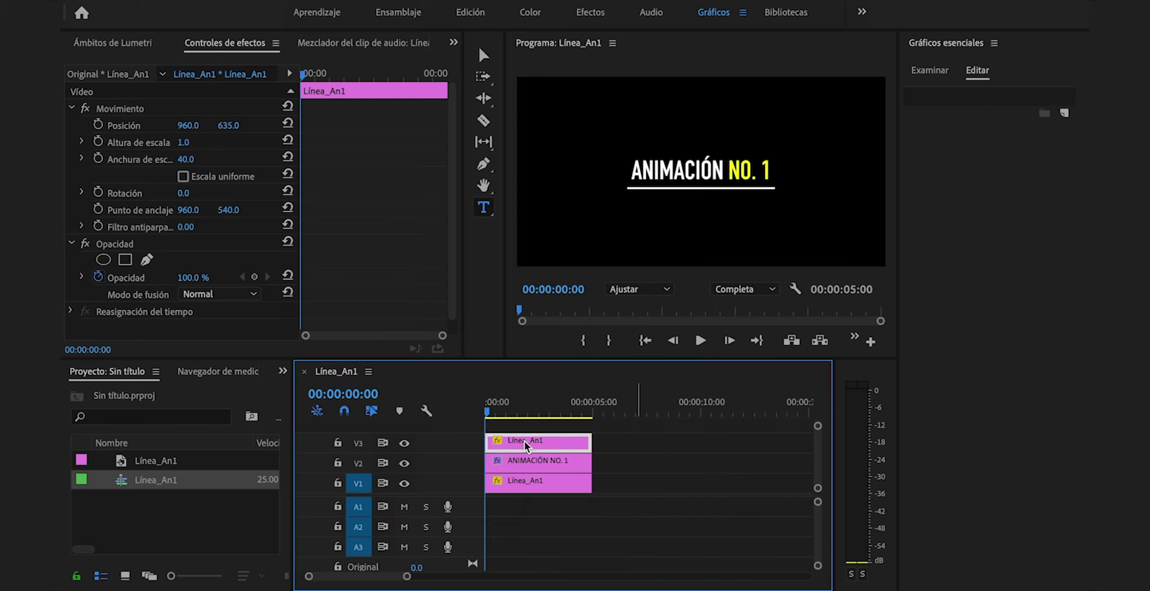
click(404, 463)
click(404, 443)
Select the line clip on V1, show its motion handles and set its horizontal anchor point to 0
click(524, 487)
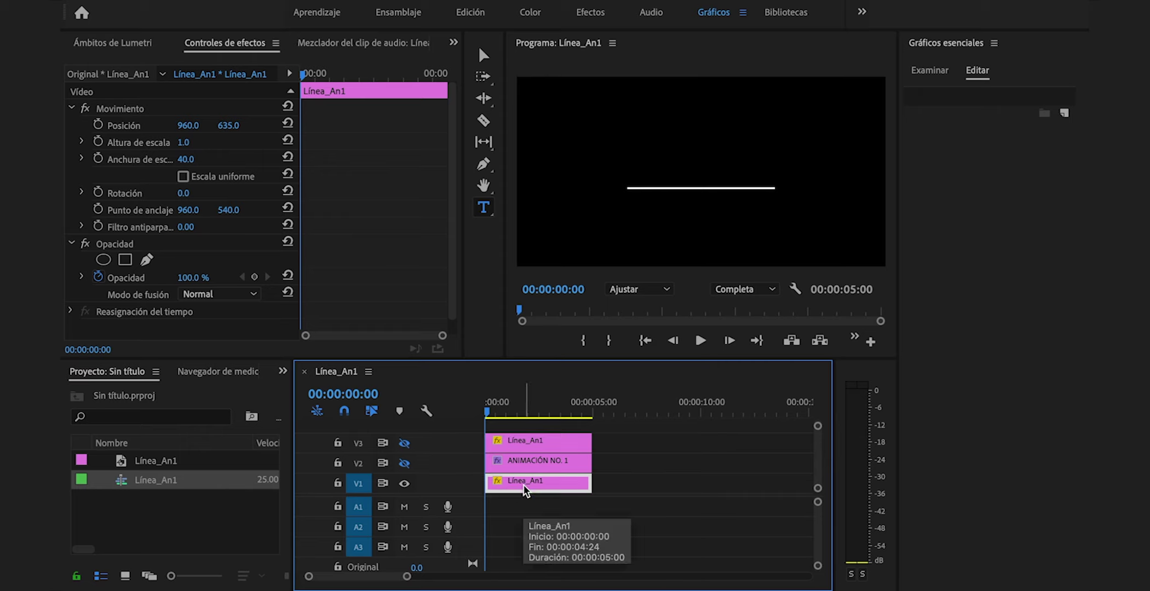
click(138, 108)
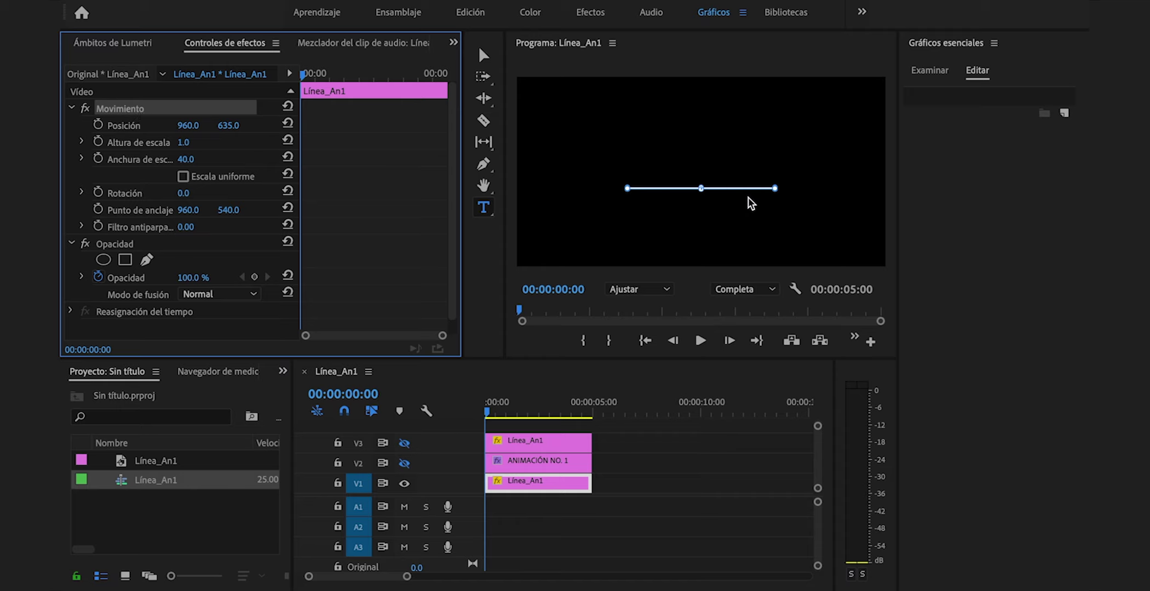
drag(188, 210, 77, 210)
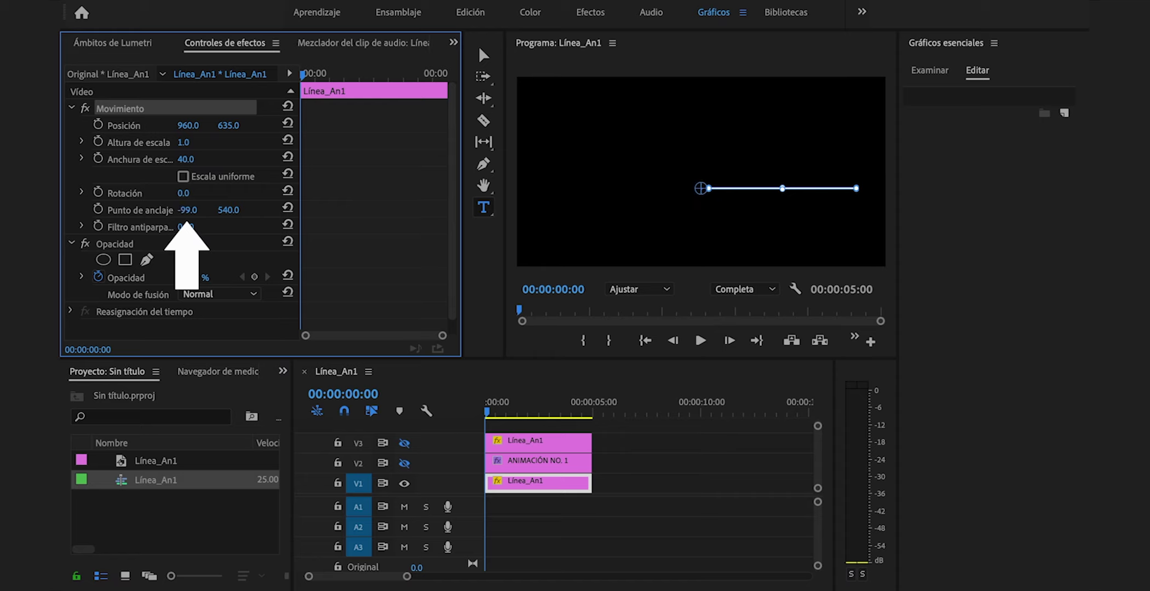
click(188, 210)
text(0)
key(Return)
Try rotating the V1 line around its anchor point and undo the rotation
drag(184, 194, 267, 193)
key(ctrl+z)
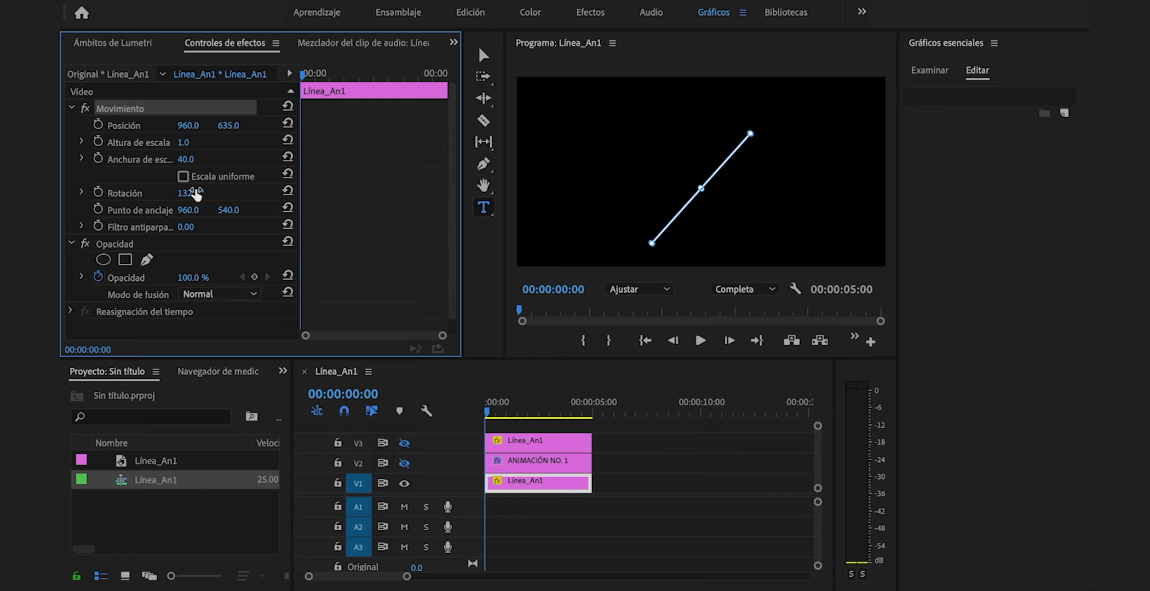
key(ctrl+z)
key(ctrl+z)
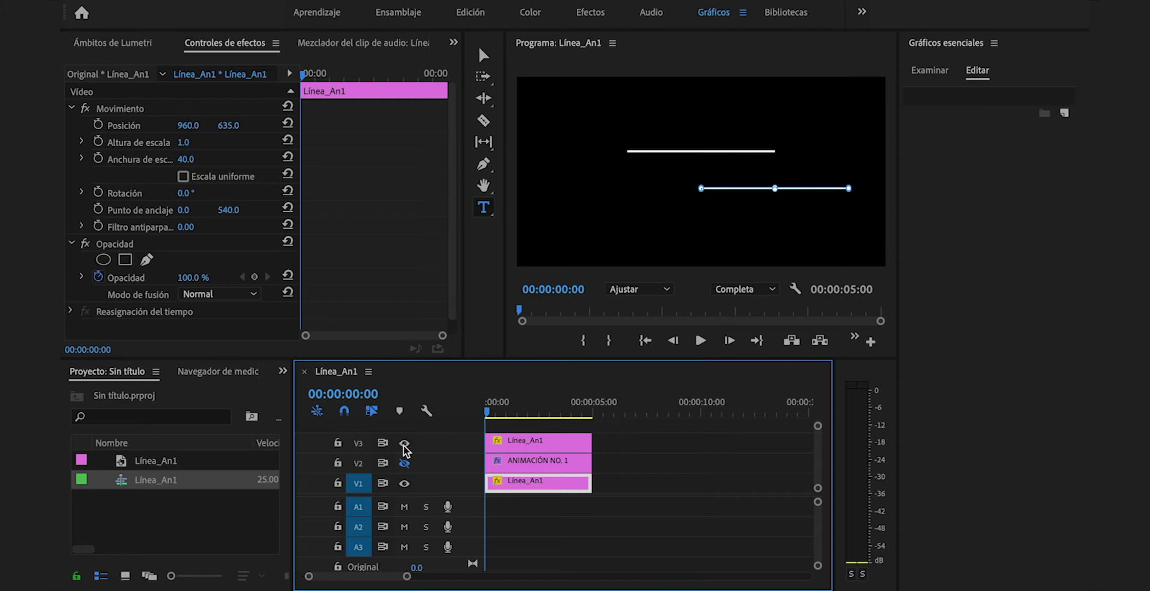
Set the V1 line's horizontal position to 575 and hide the line on track V3
click(530, 484)
drag(188, 125, 3, 125)
drag(289, 125, 193, 126)
click(661, 474)
click(404, 443)
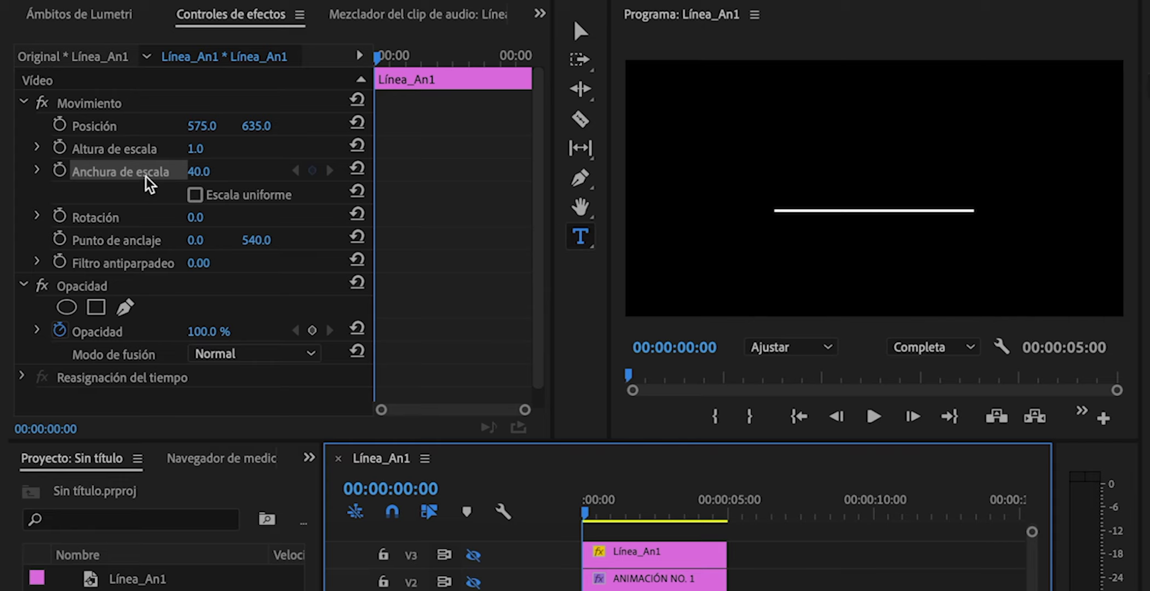
Keyframe the V1 line's scale width from 0 at the clip's start to 40 at one second and preview it
click(390, 56)
drag(390, 56, 357, 64)
click(59, 170)
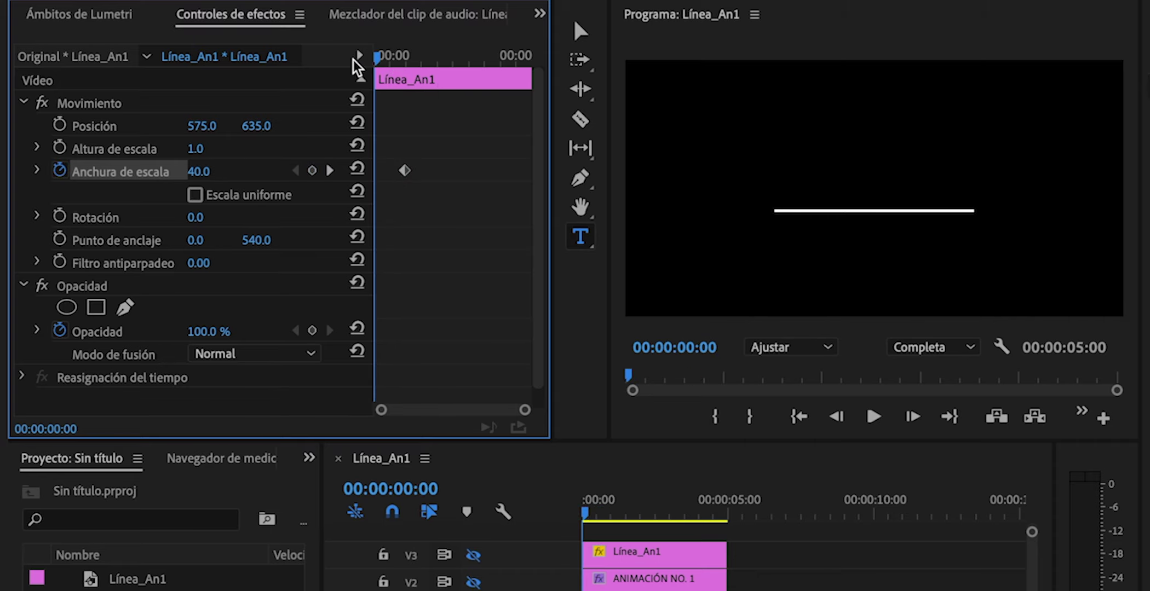
click(200, 171)
text(0)
key(Return)
key(space)
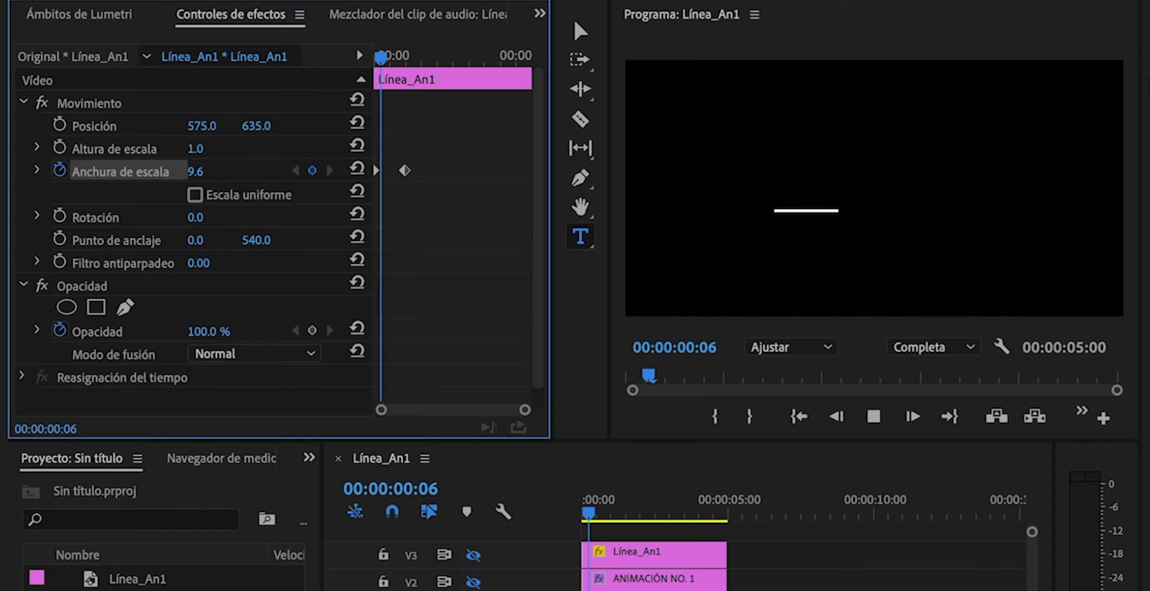
drag(430, 56, 338, 62)
key(space)
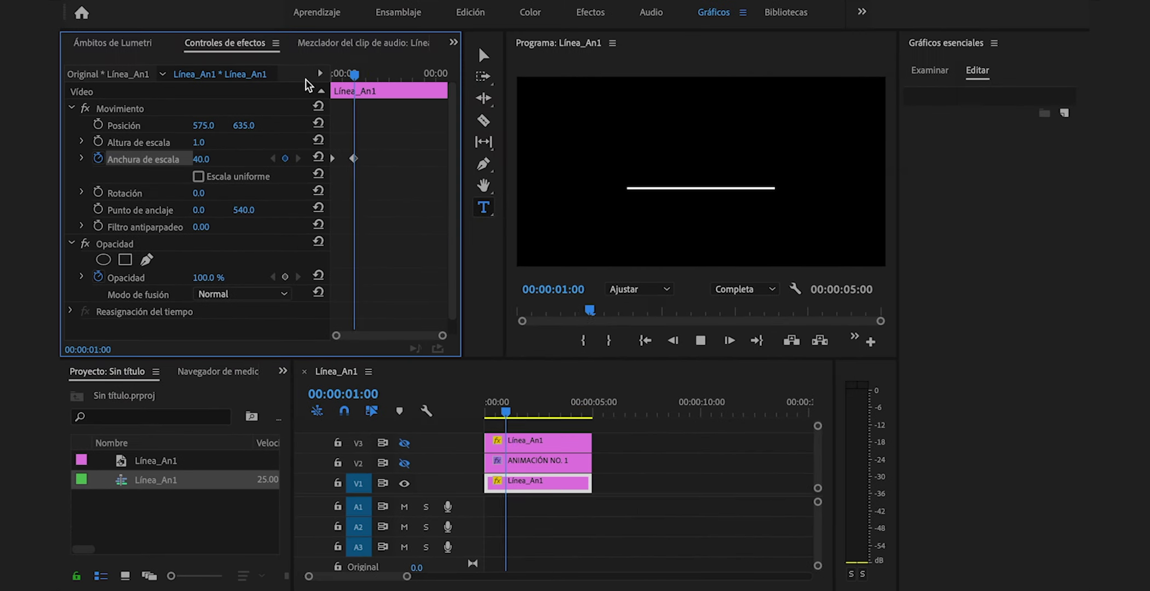
Close the Essential Graphics panel and stop the playback
click(993, 42)
click(905, 60)
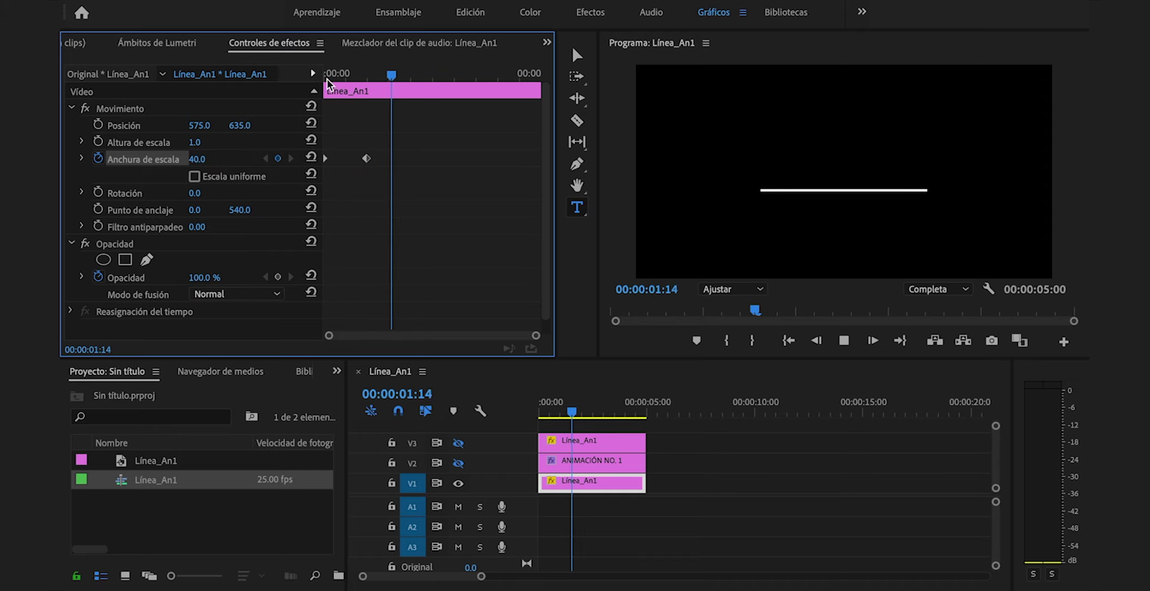
key(space)
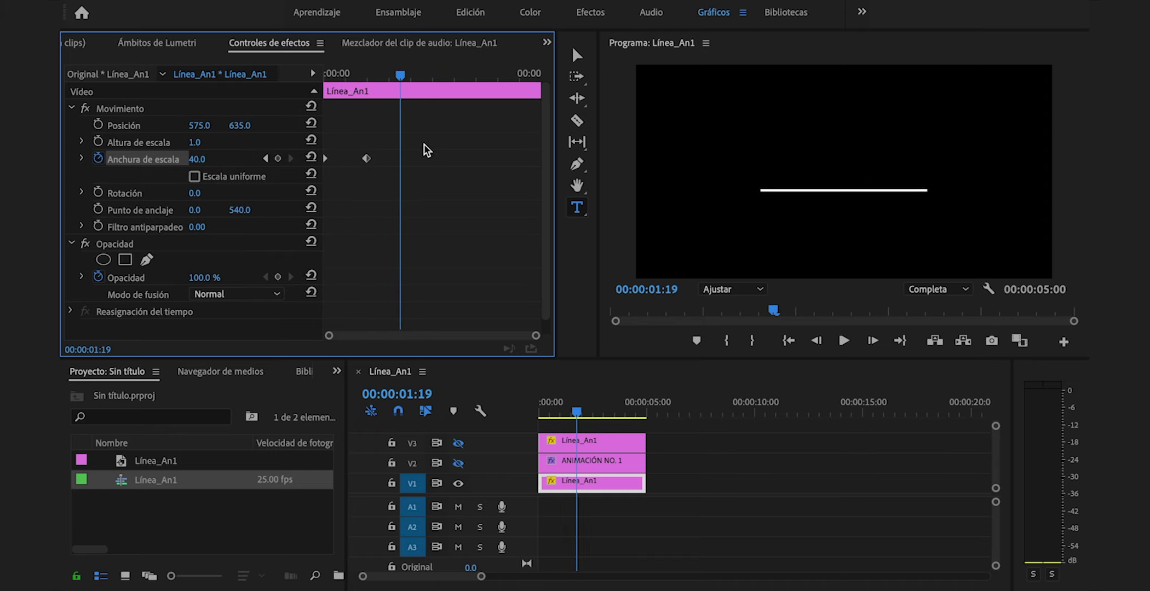
Apply Ease In (Suavizar entrada) to both scale width keyframes of the V1 line and preview the animation
drag(424, 143, 292, 180)
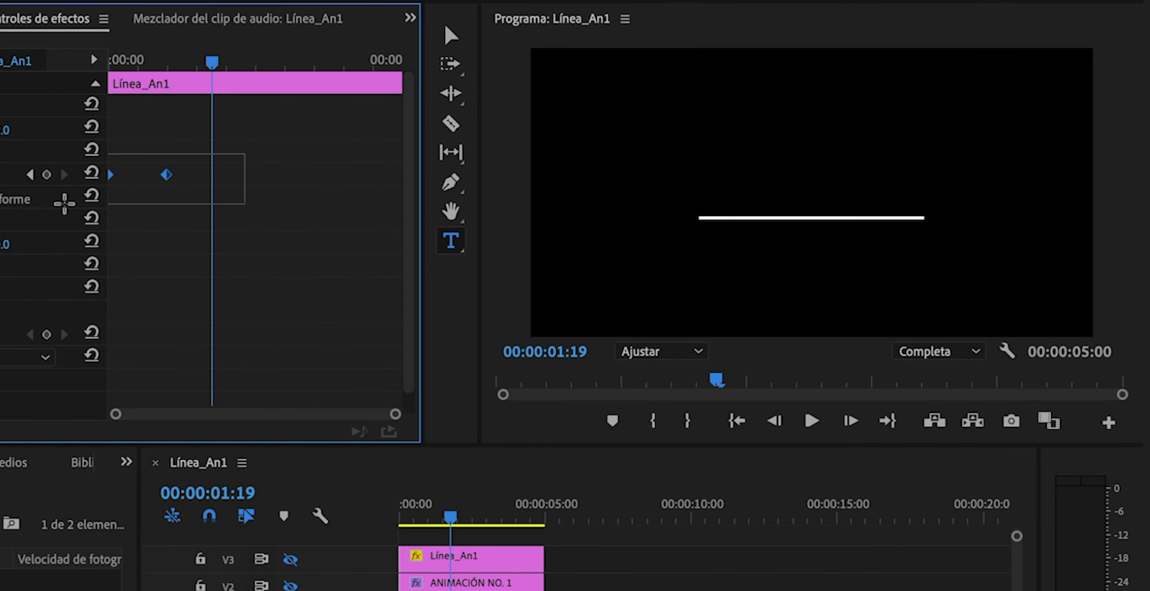
right_click(166, 176)
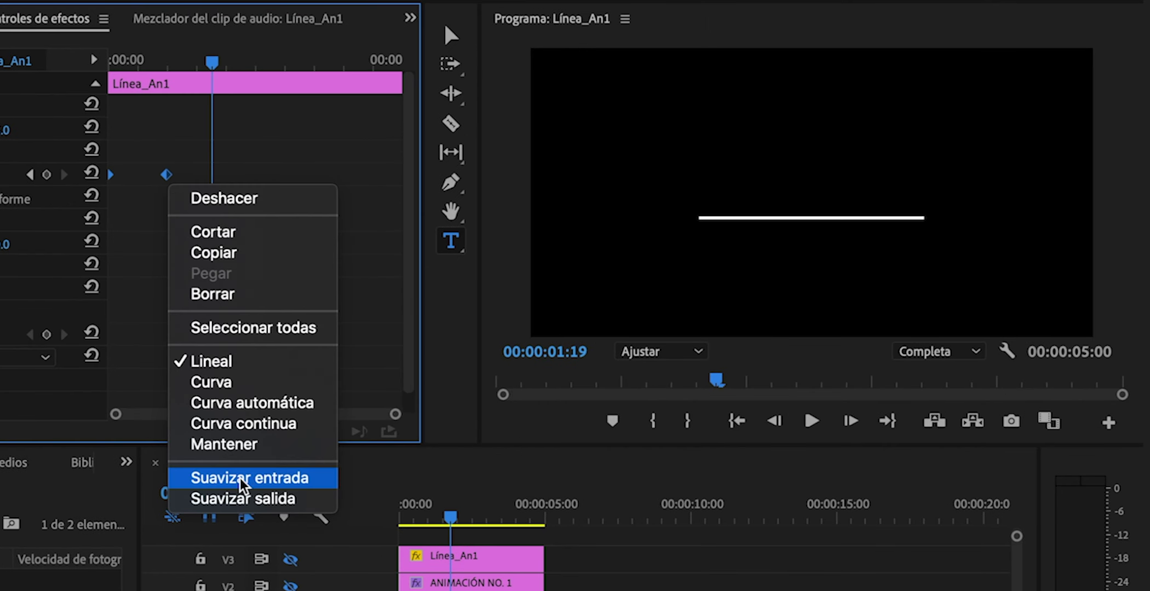
click(257, 484)
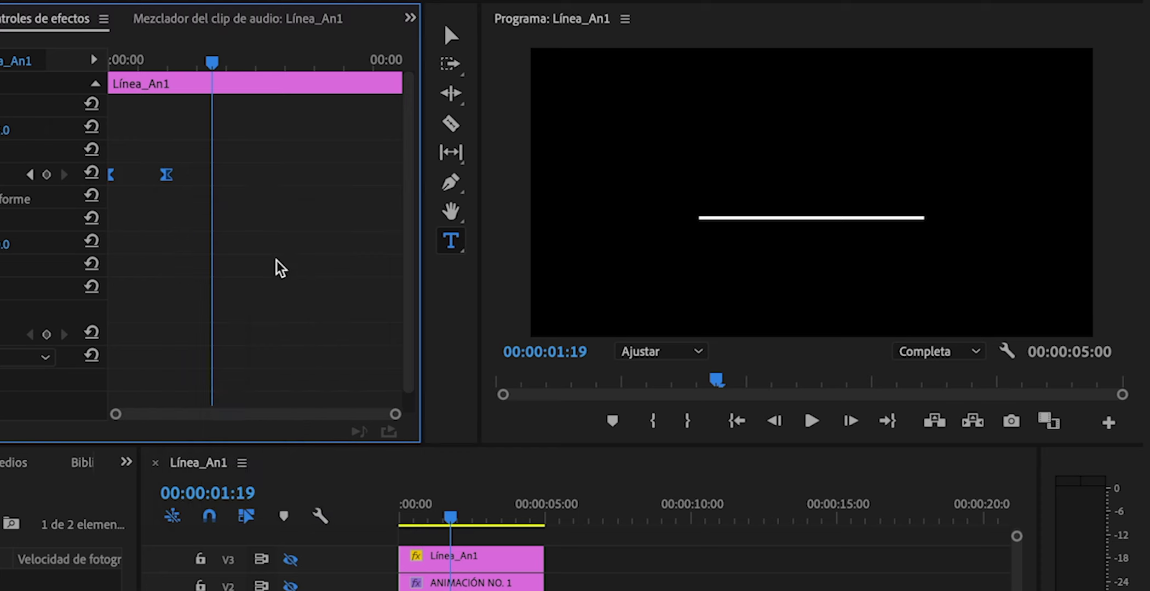
key(Home)
key(space)
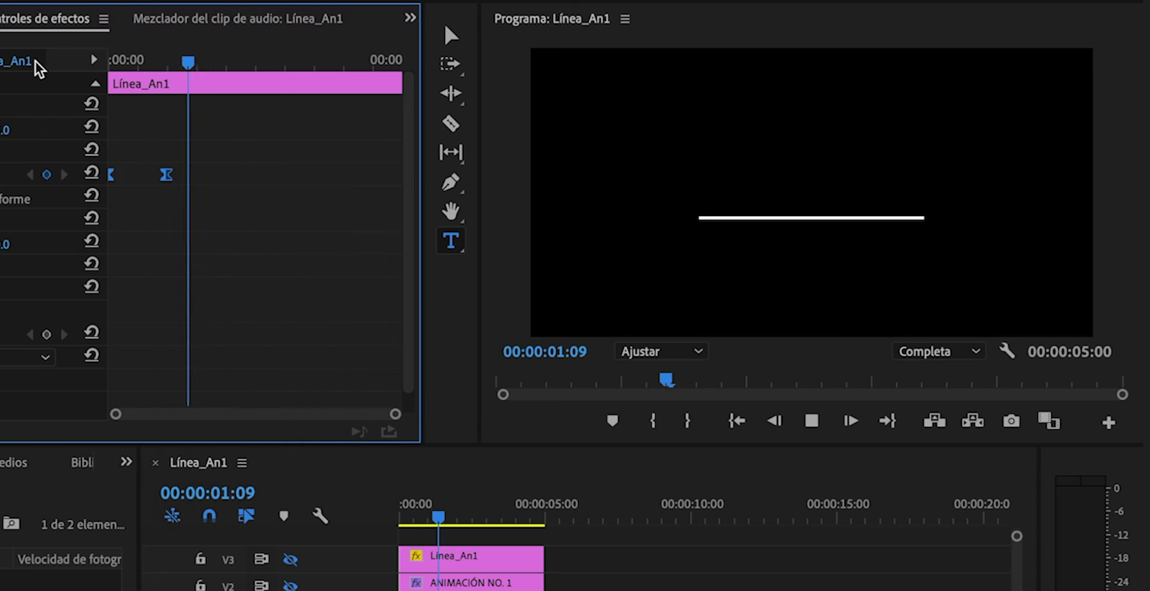
key(space)
key(Home)
key(space)
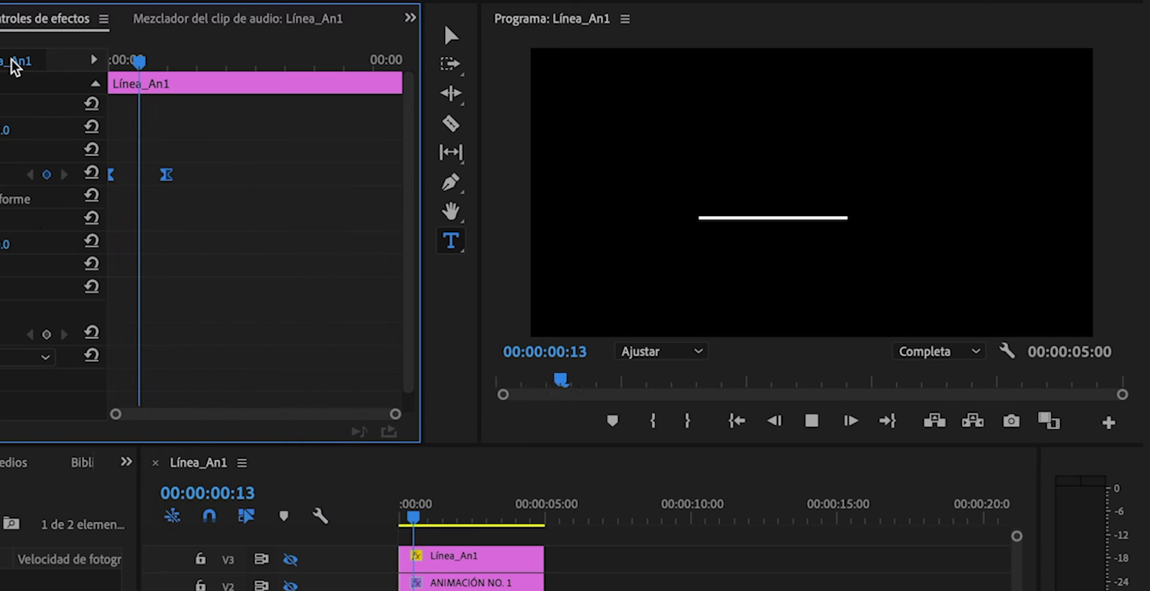
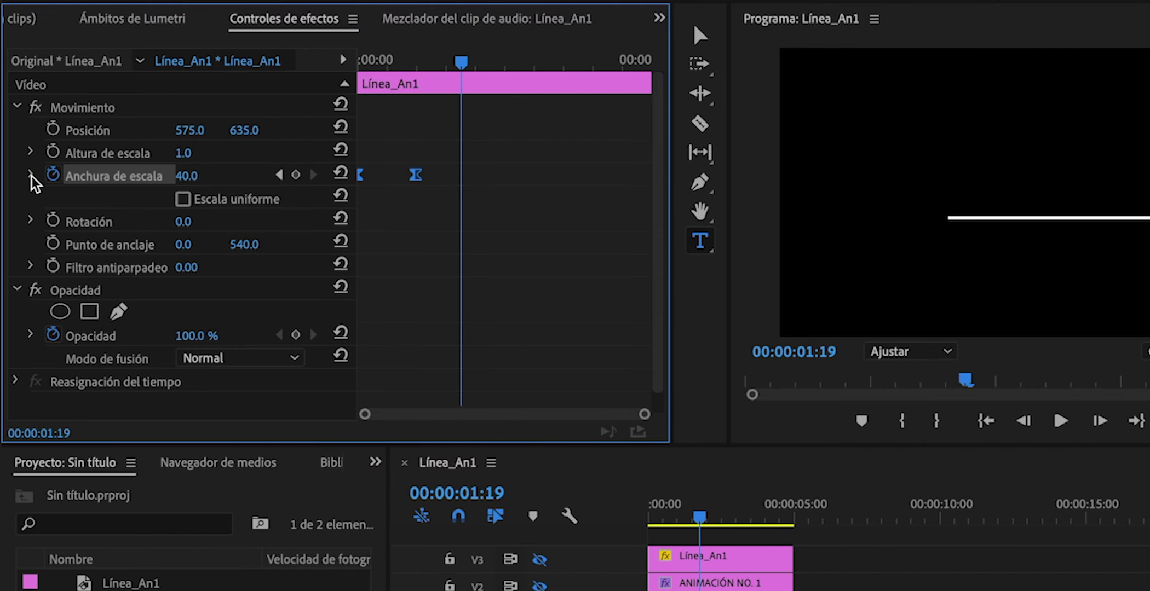
Lengthen the incoming handle of the last scale width keyframe in the velocity graph for a fast start and slow finish
click(31, 176)
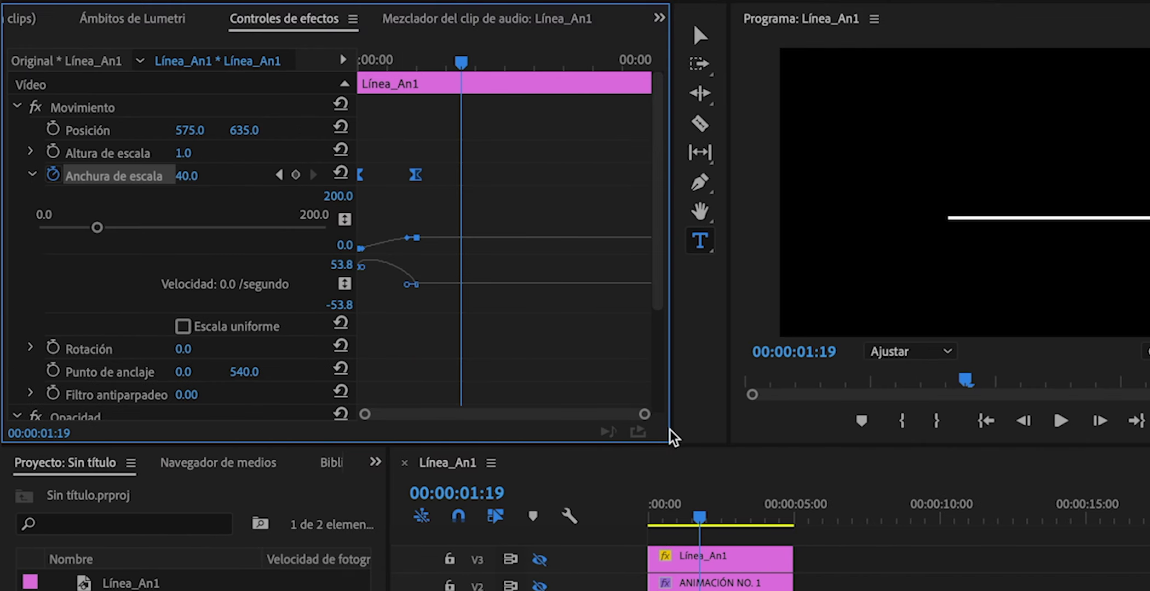
drag(644, 415, 392, 421)
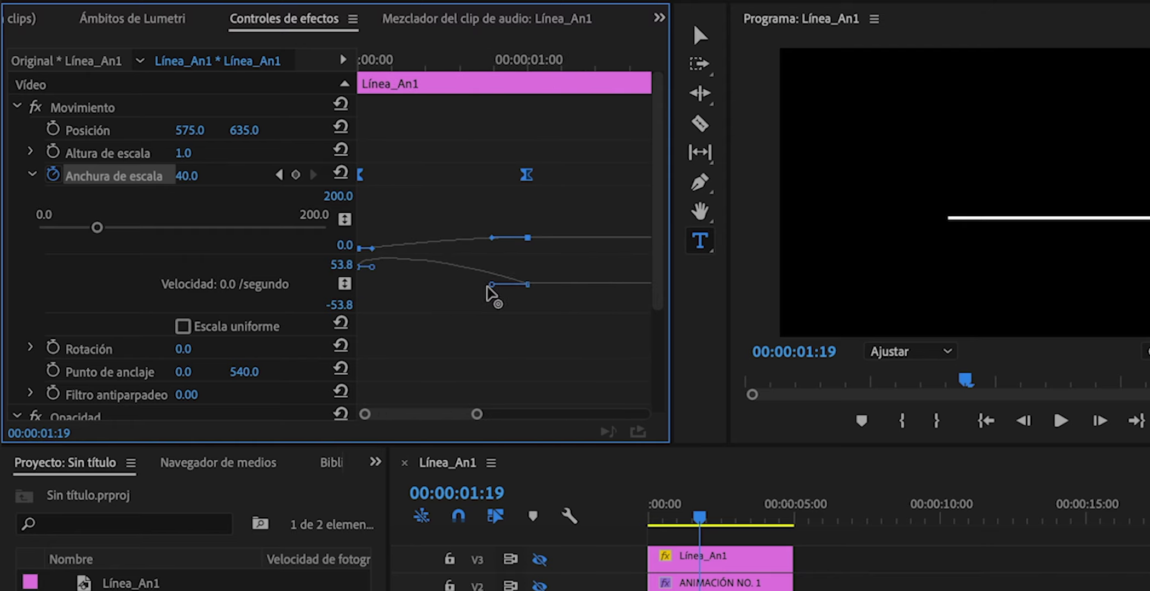
drag(463, 284, 390, 288)
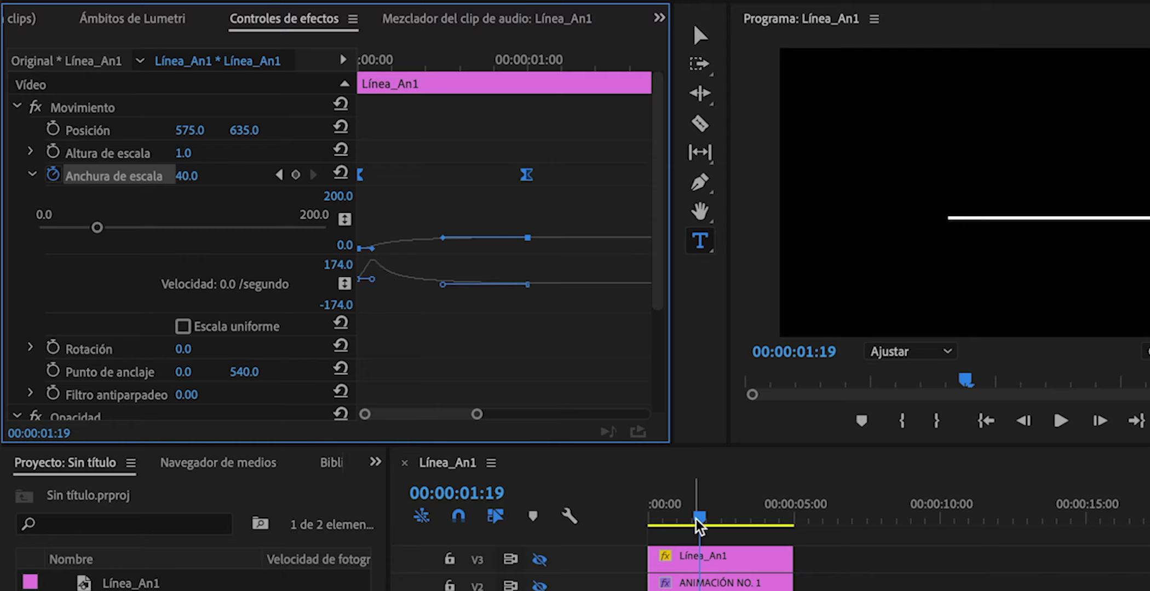
drag(441, 70, 315, 69)
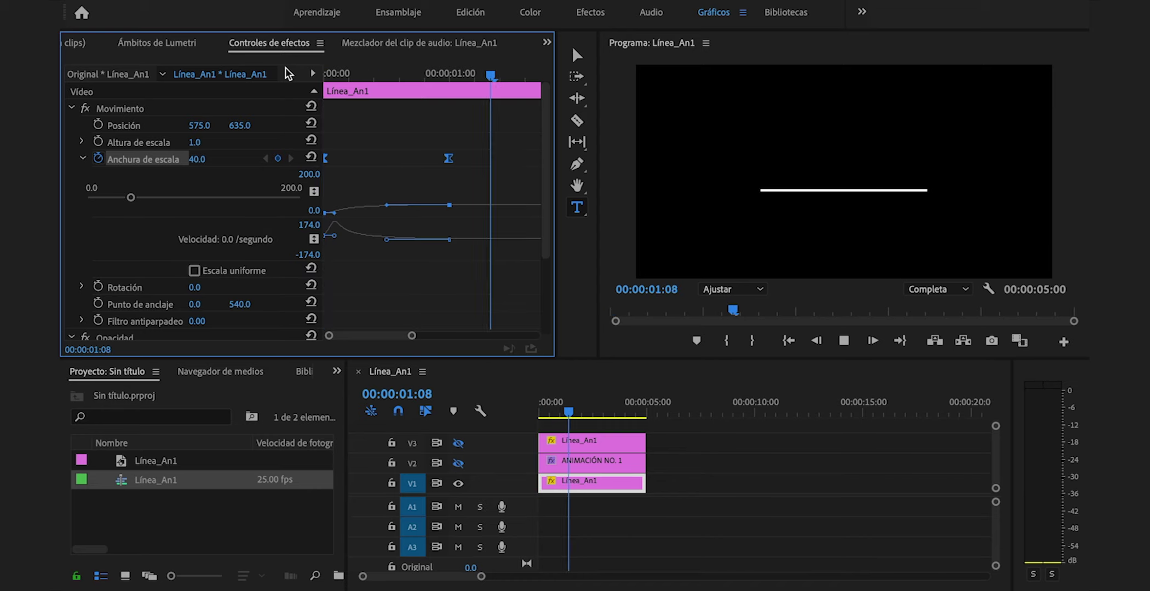
Show tracks V2 and V3 and nest their title and upper line clips as "Título y Barra Superior"
click(458, 443)
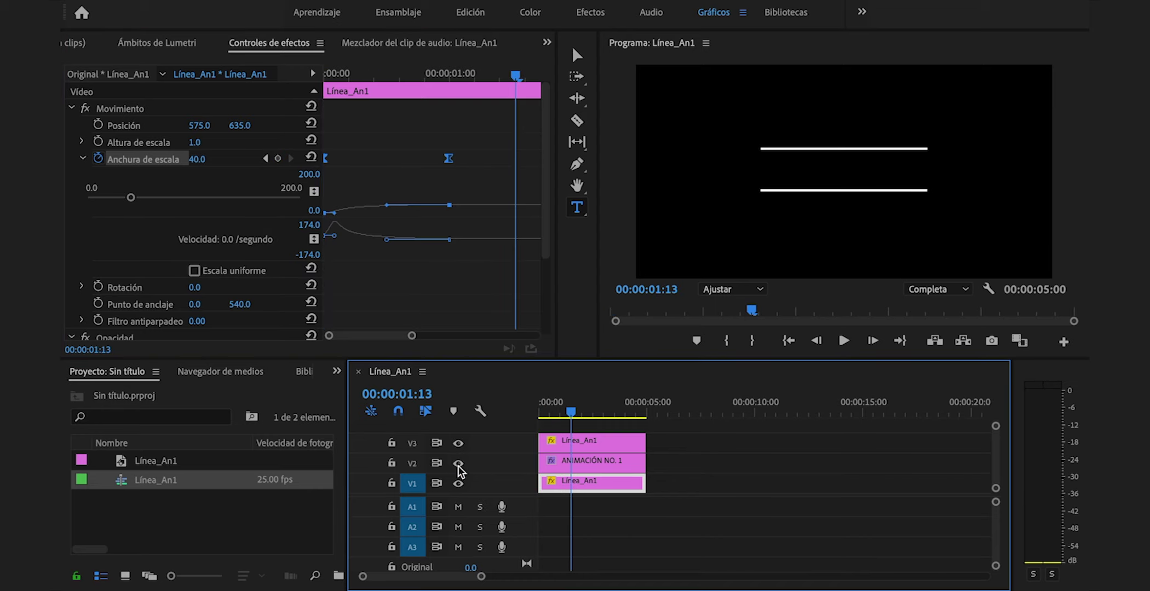
click(458, 465)
drag(593, 425, 611, 463)
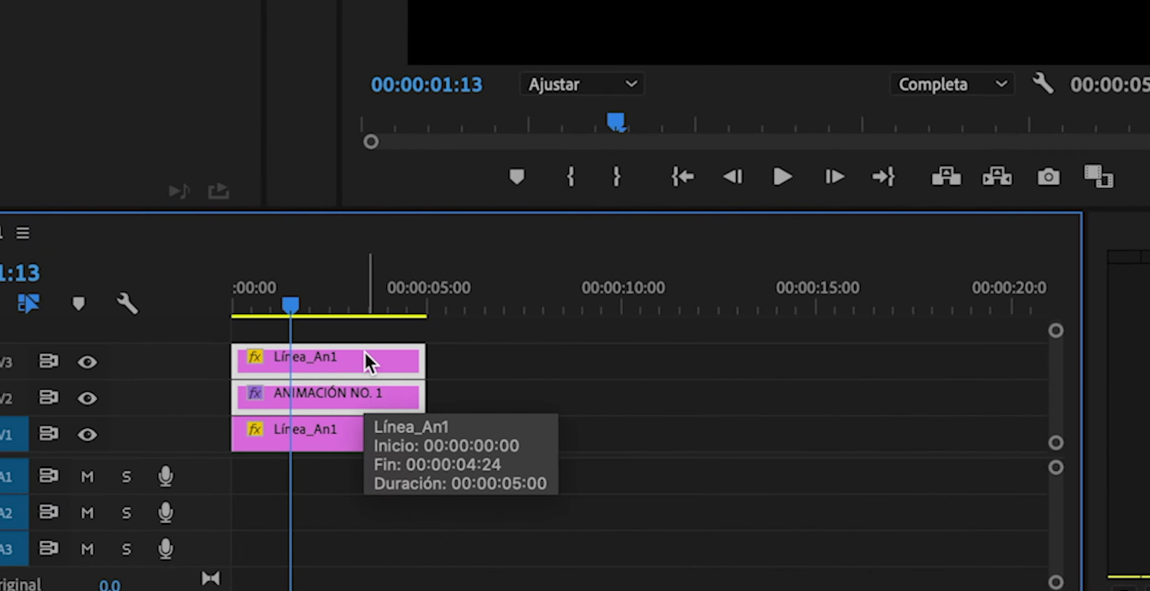
right_click(364, 353)
scroll(505, 374, down, 5)
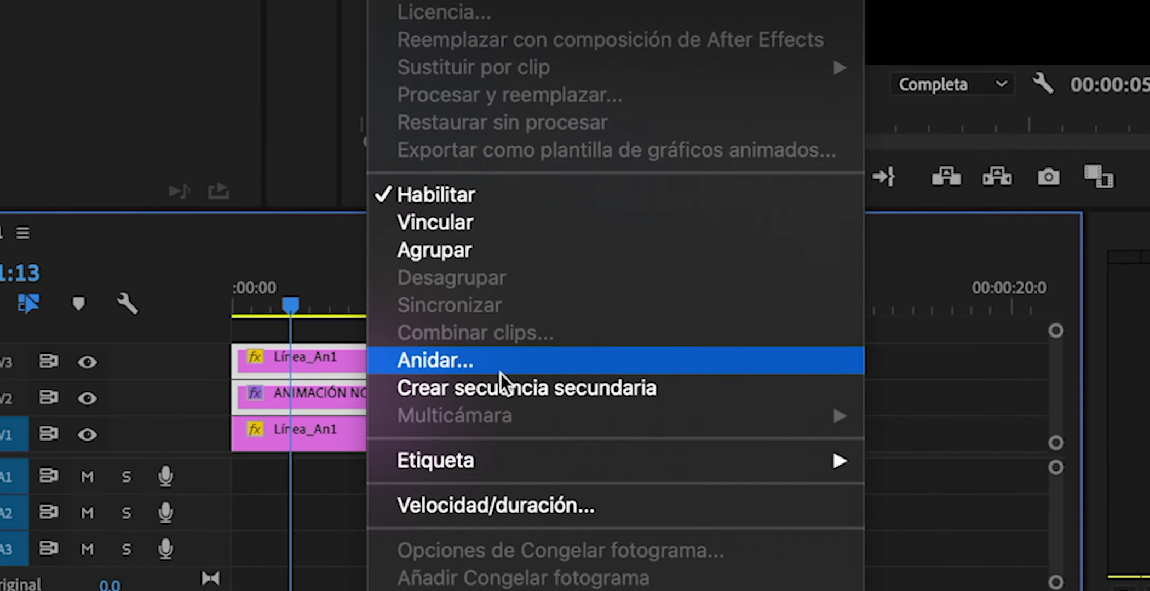
click(494, 367)
text(T)
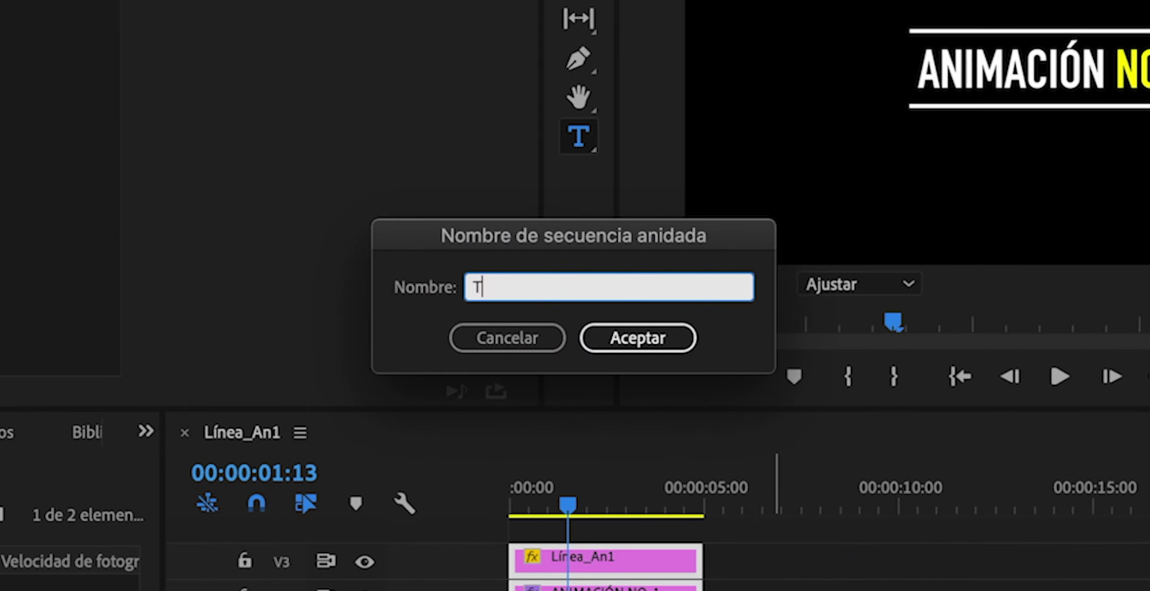
text(ítulo y Barra Superior)
key(Return)
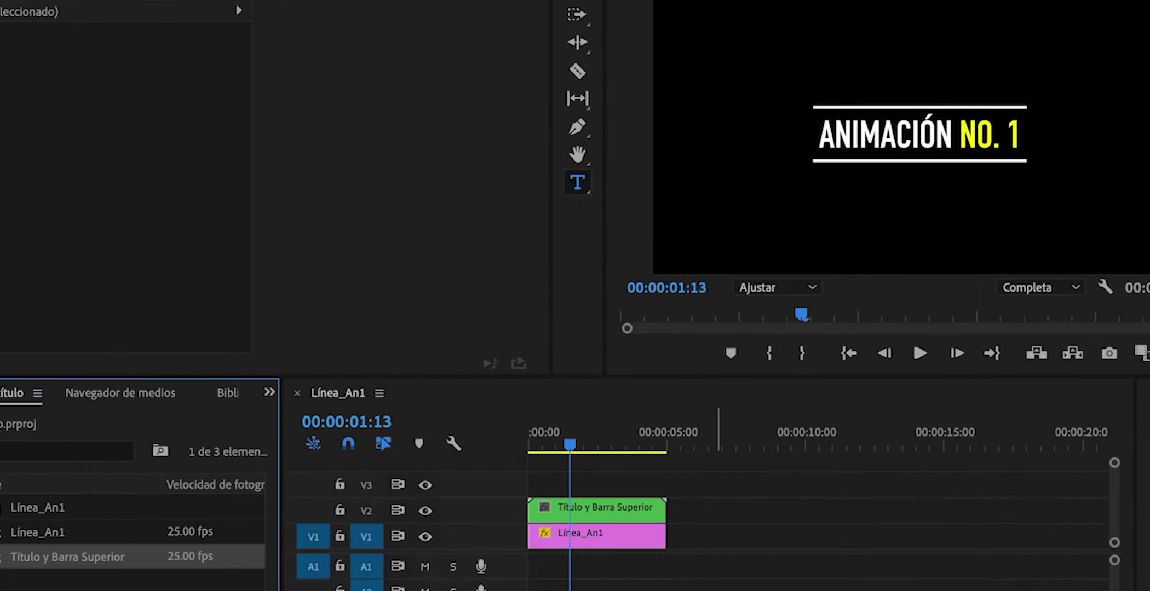
Keyframe the nested title clip's position to rise from a lower point at about one second to 960, 540 at two seconds
key(space)
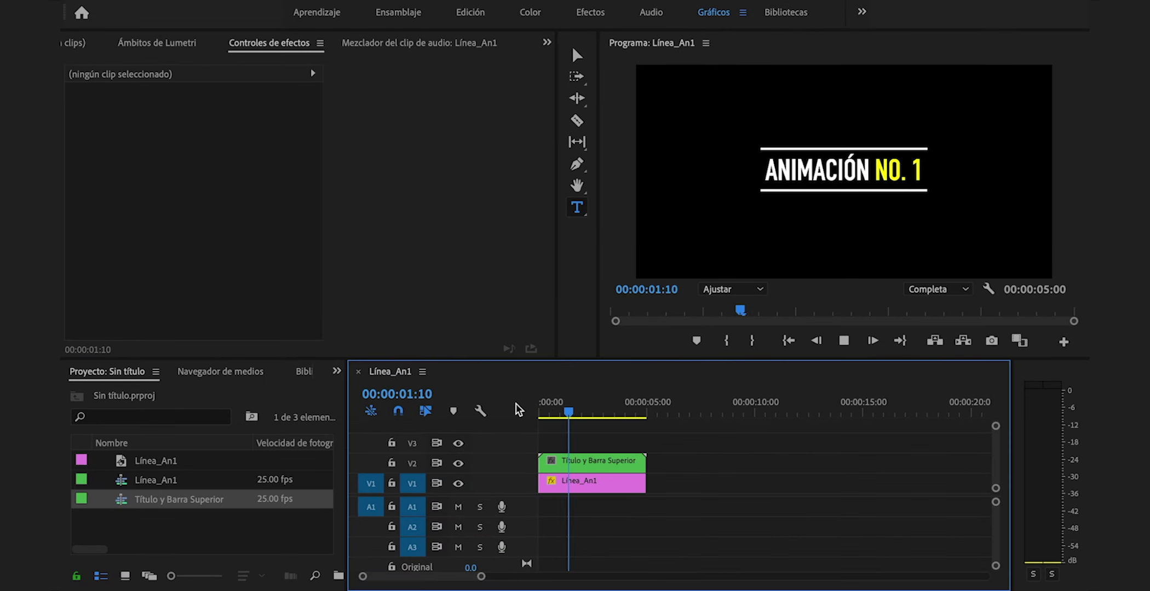
drag(541, 414, 562, 418)
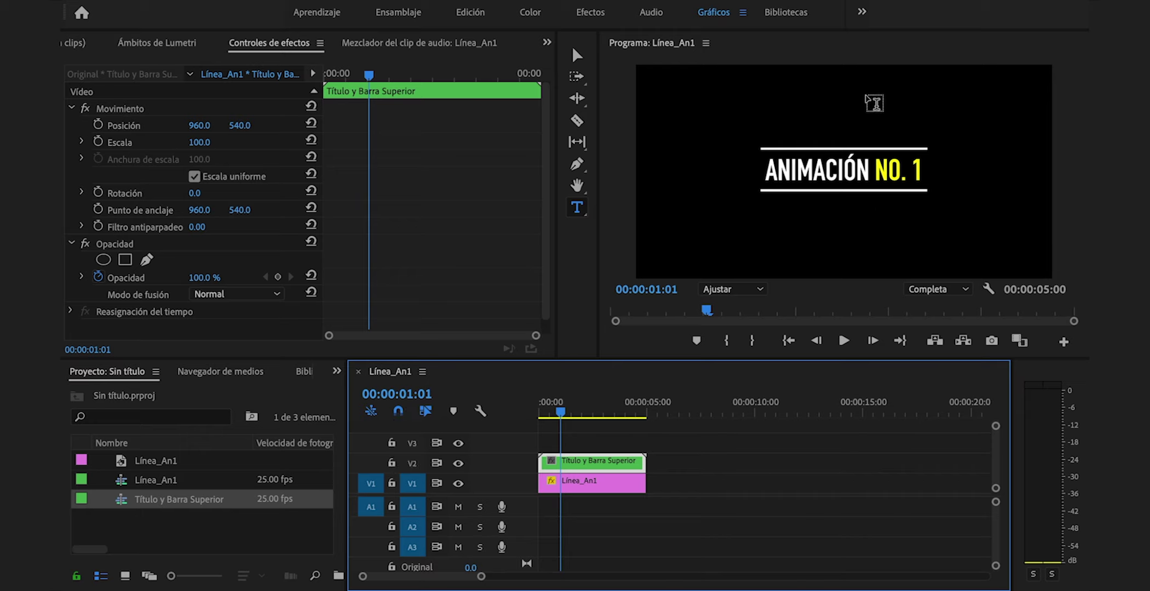
drag(369, 75, 408, 81)
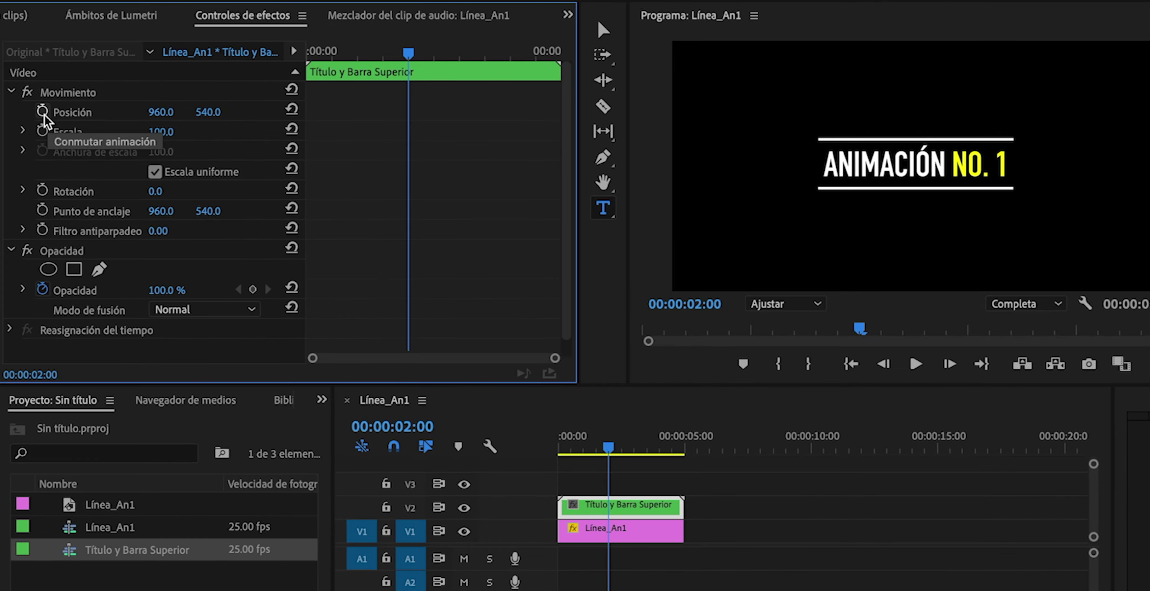
click(42, 111)
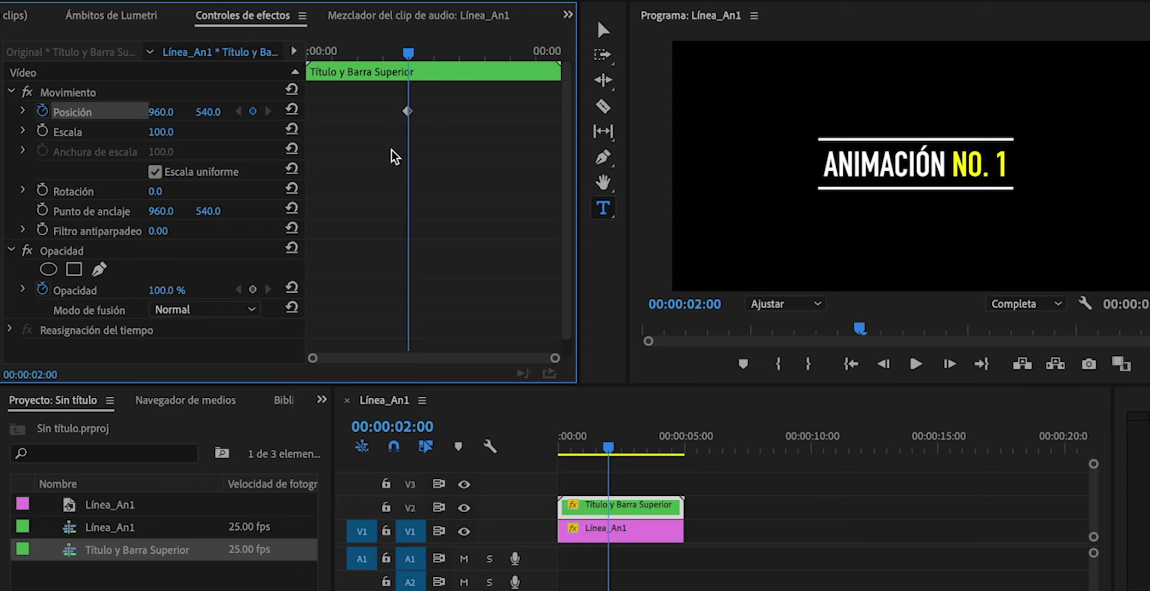
drag(407, 53, 355, 57)
drag(208, 112, 323, 112)
key(space)
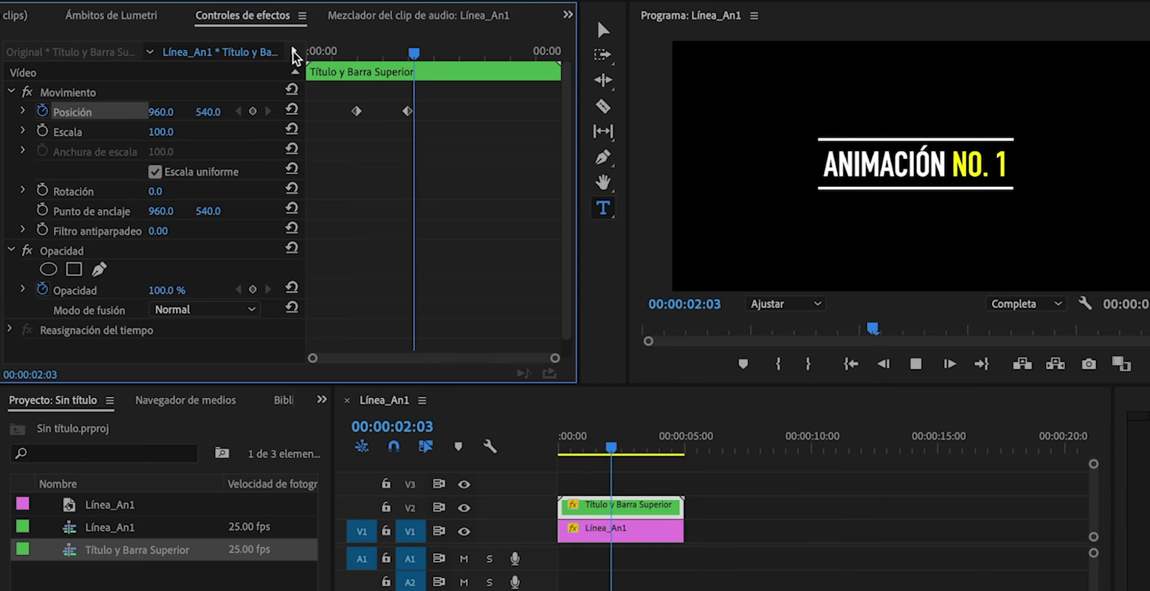
click(330, 51)
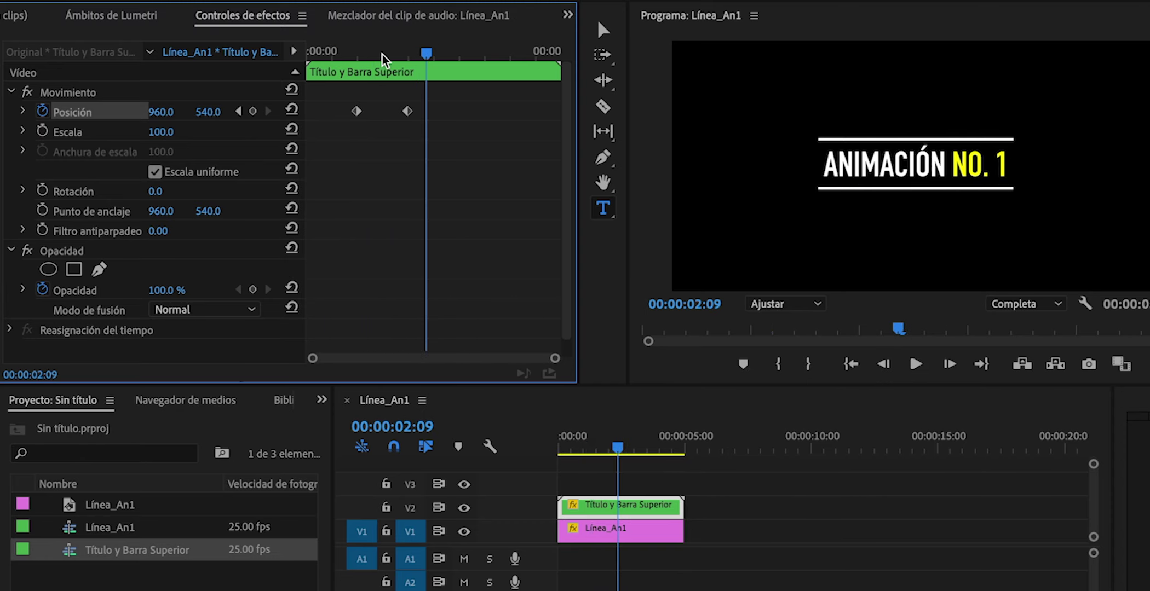
Nest the animated title clip on V2 again as "Título y Barra Superior Animada"
key(Right)
click(641, 446)
right_click(640, 446)
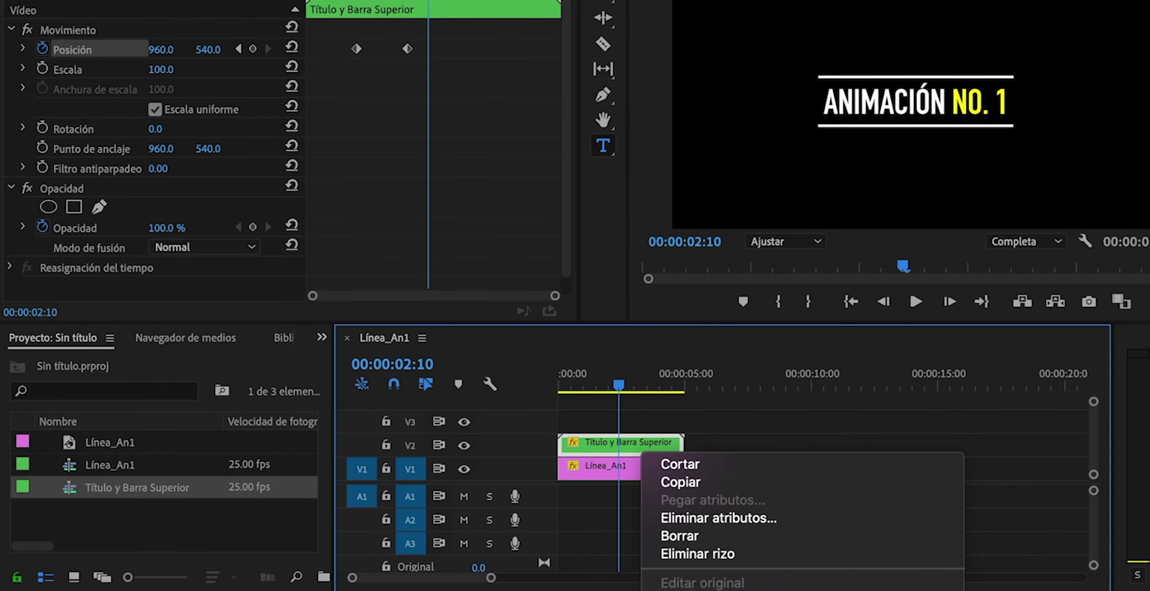
click(814, 359)
text(Título y Barra Superior Animada)
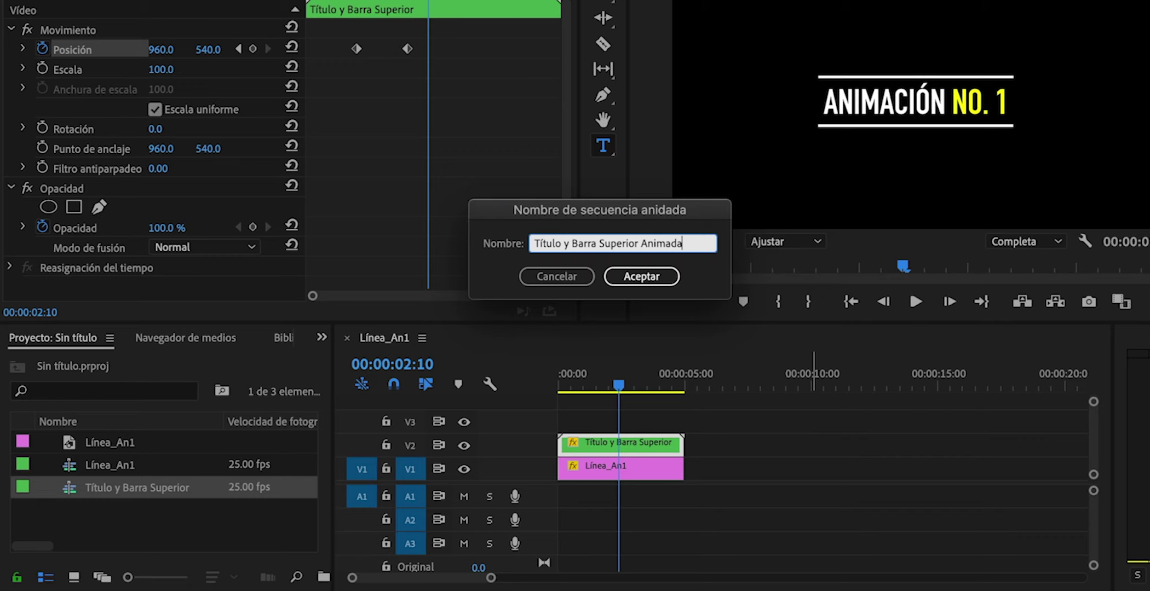
key(Return)
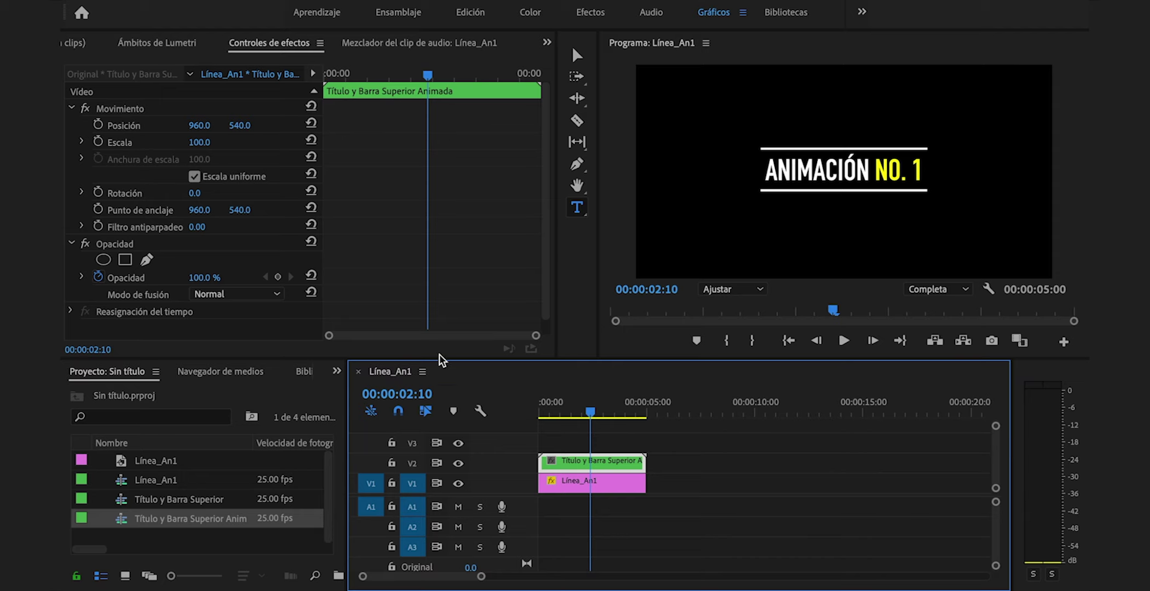
Add a free-draw pen mask to the opacity of the nested title clip and enlarge the program view to 100%
click(113, 244)
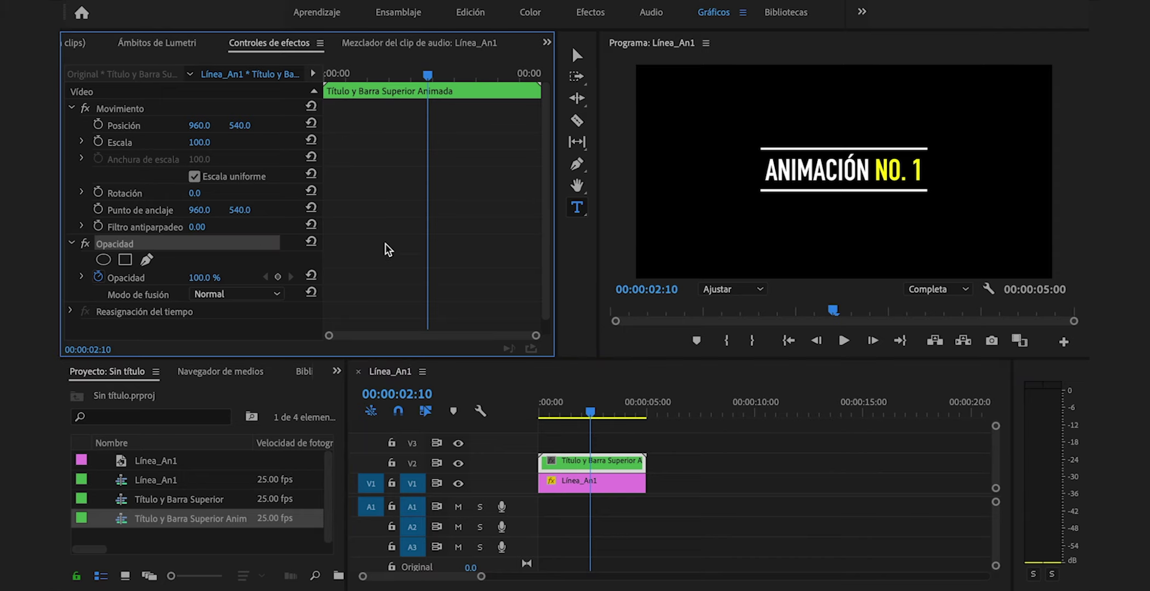
click(146, 260)
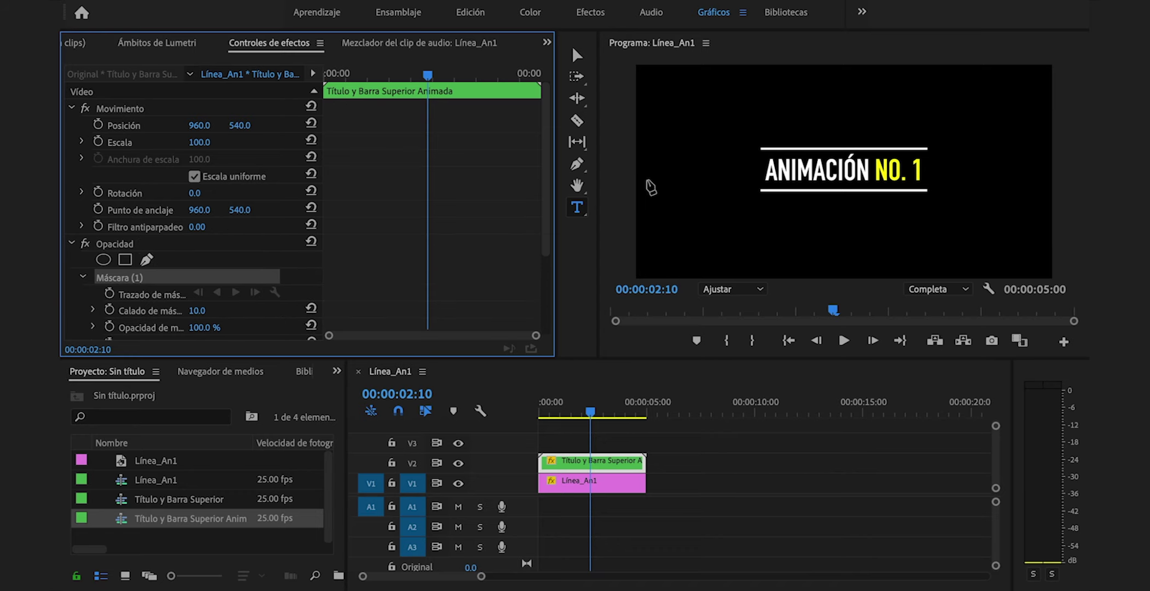
click(732, 289)
click(730, 384)
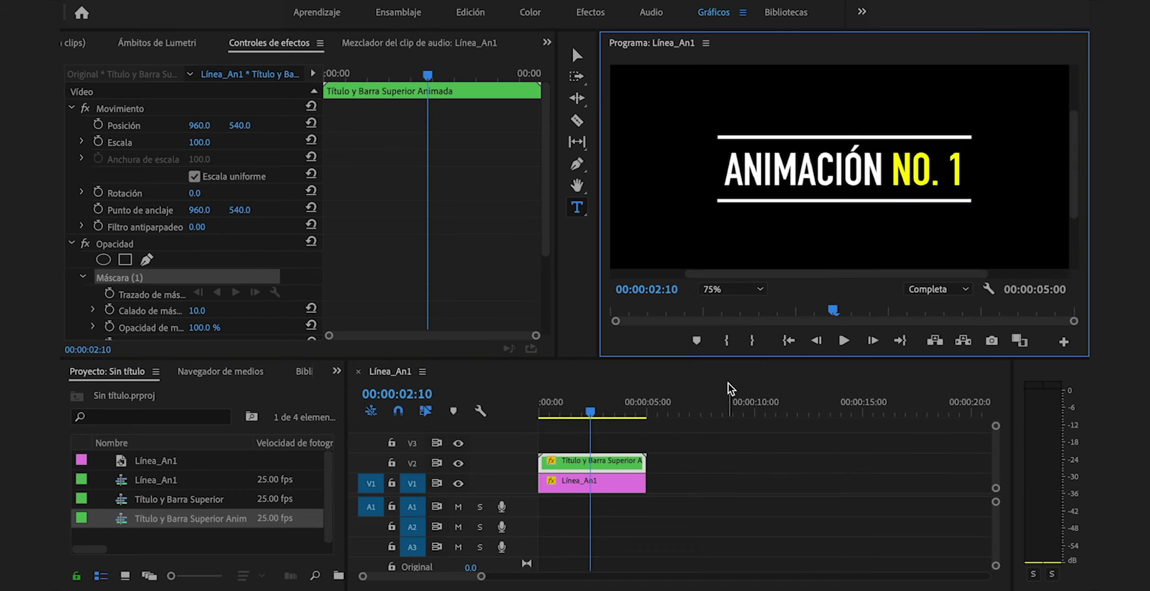
click(728, 290)
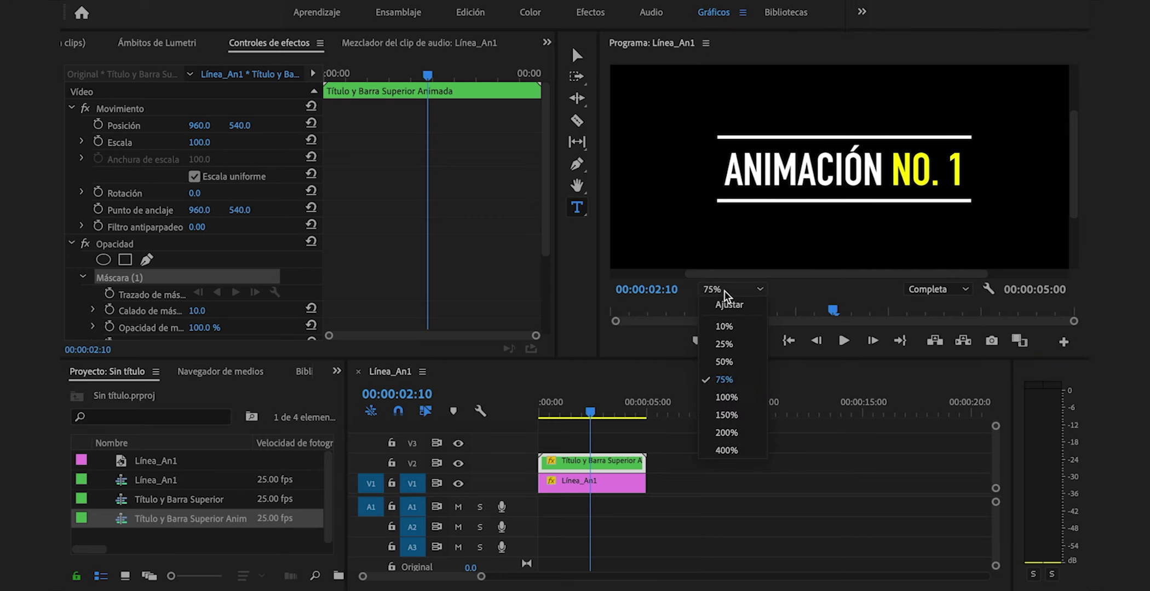
click(725, 396)
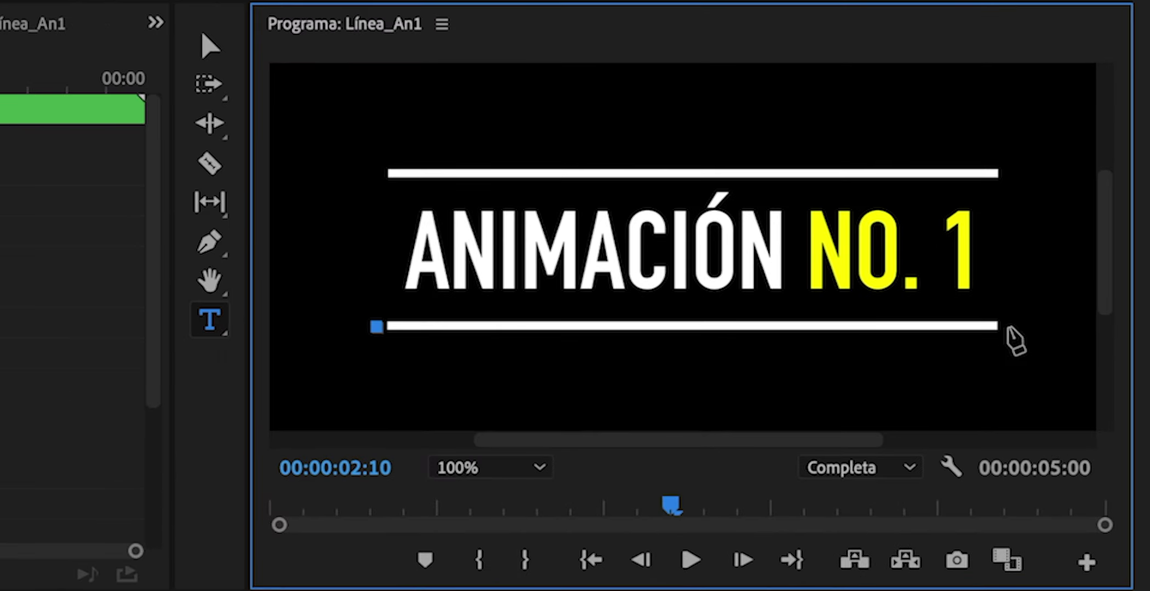
Draw a closed four-point mask around the title and upper line, its lower edge along the lower line, and fit the program view again
click(1012, 325)
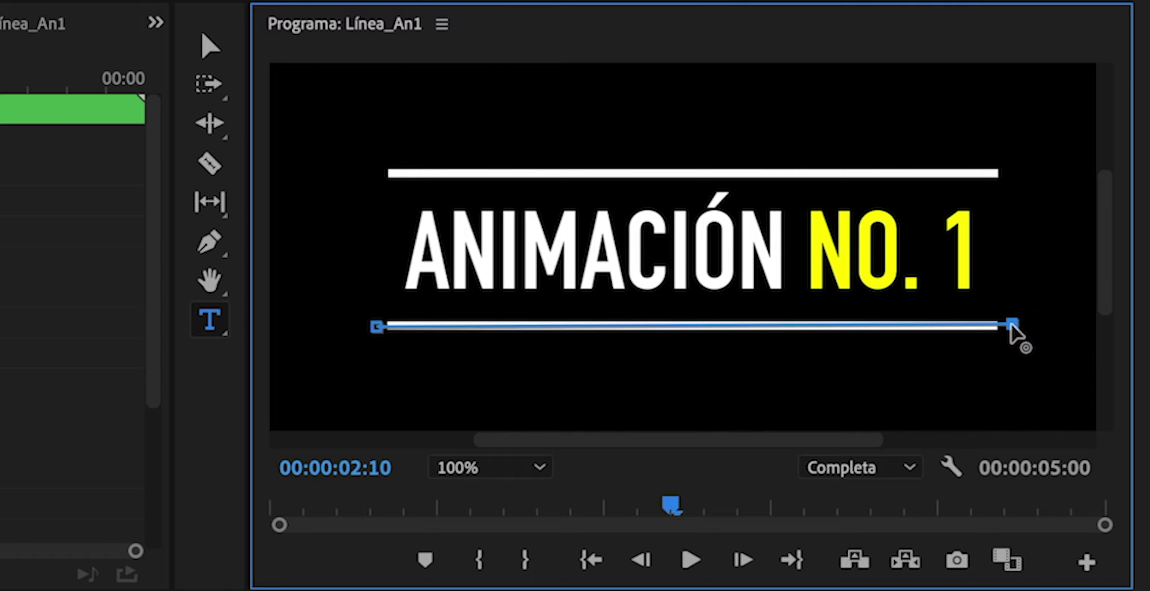
click(377, 327)
click(1010, 326)
click(1017, 145)
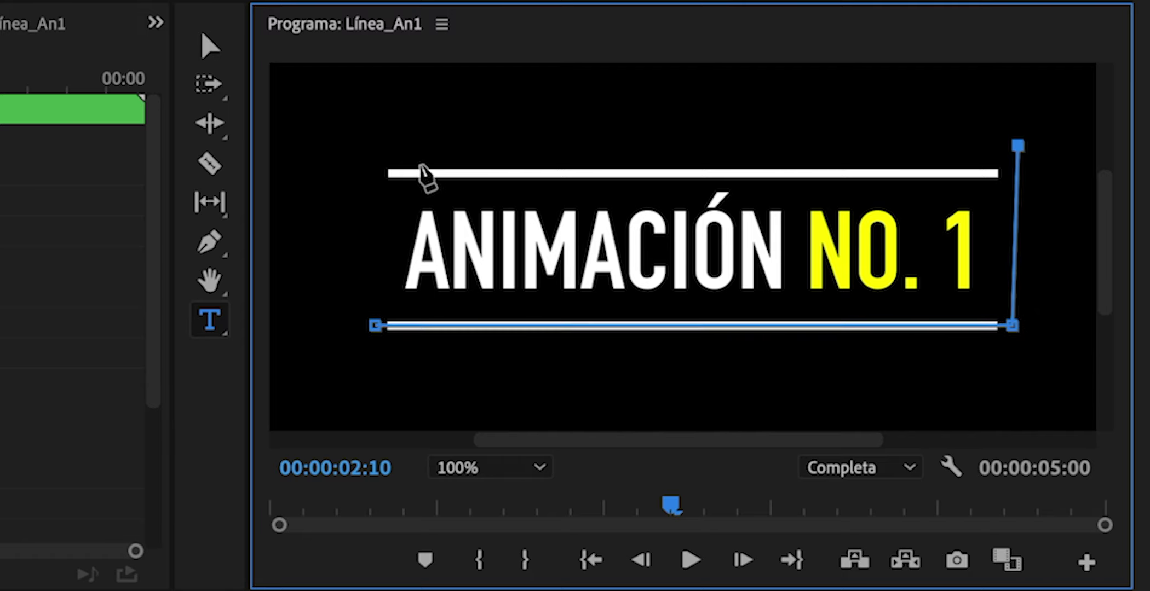
click(363, 145)
click(376, 326)
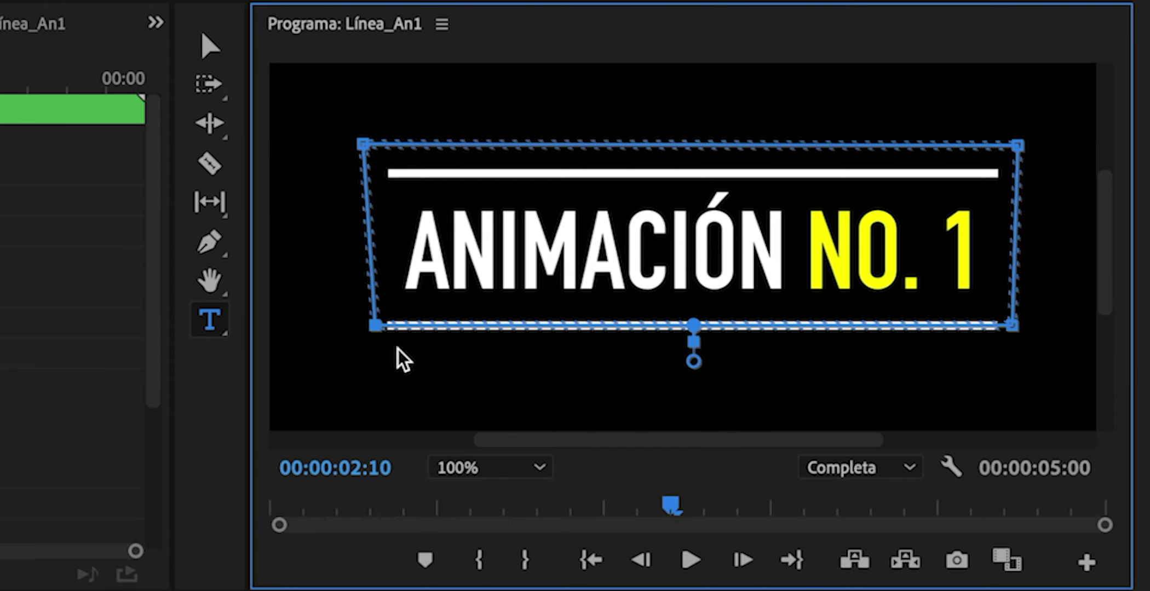
click(489, 467)
click(484, 499)
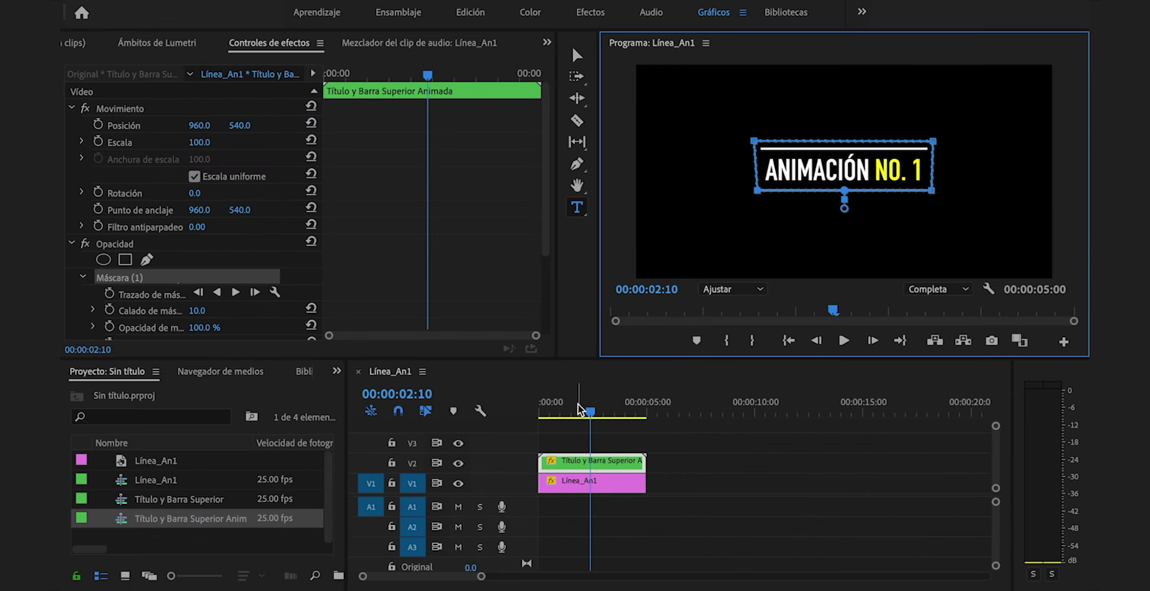
click(226, 260)
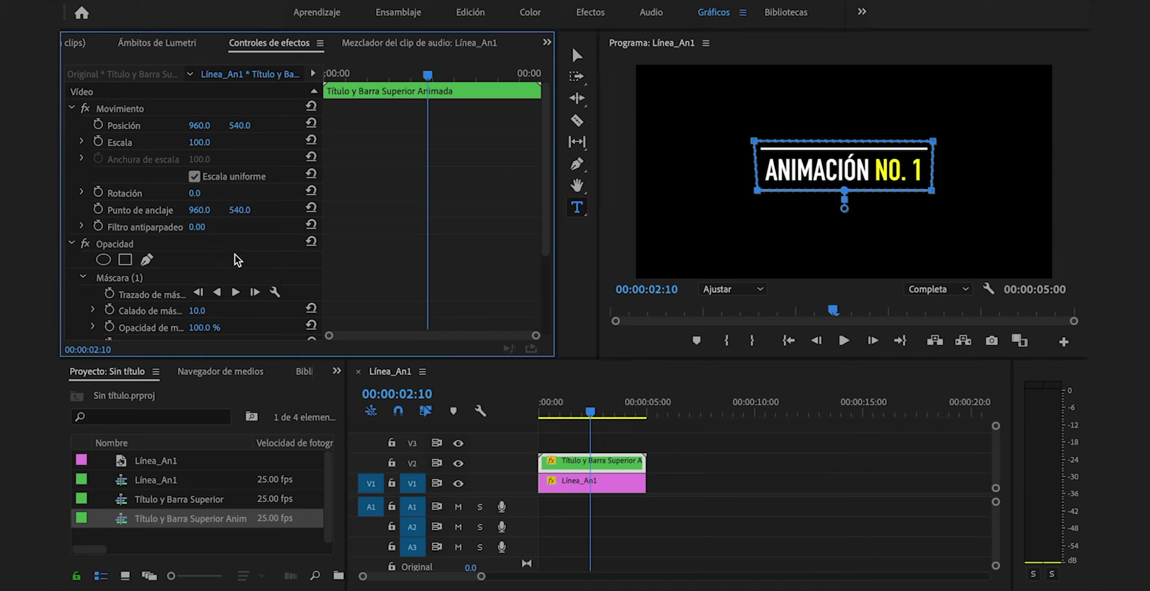
Play the masked animation from the start and trim the start of the nested title clip on V2 to 00:00:00:24
click(509, 422)
key(Home)
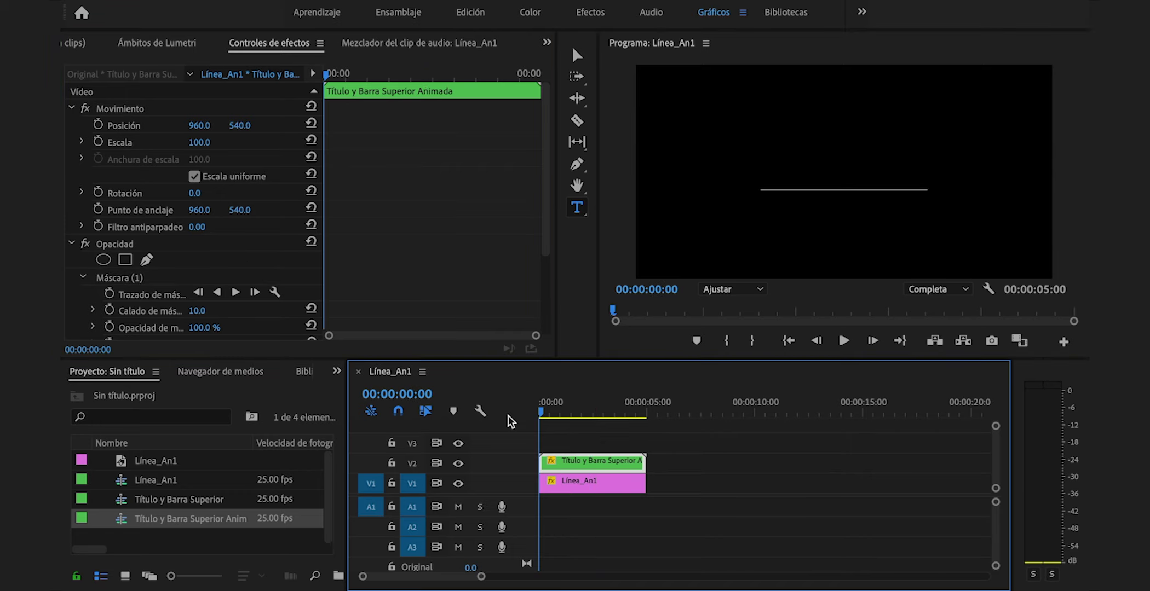
key(space)
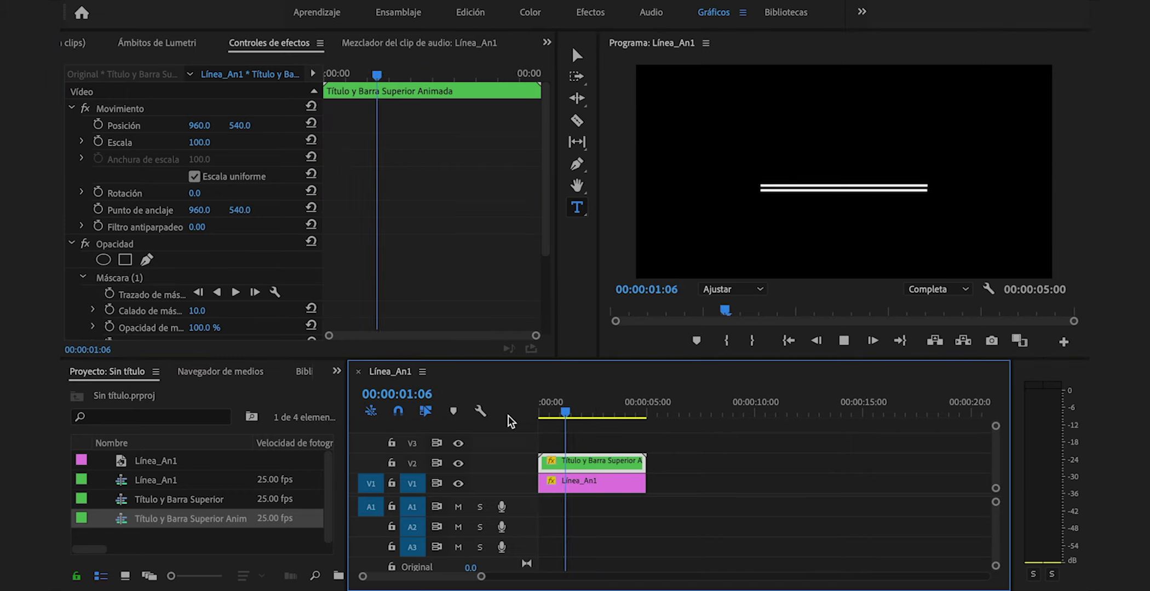
drag(552, 409, 560, 410)
drag(540, 465, 565, 464)
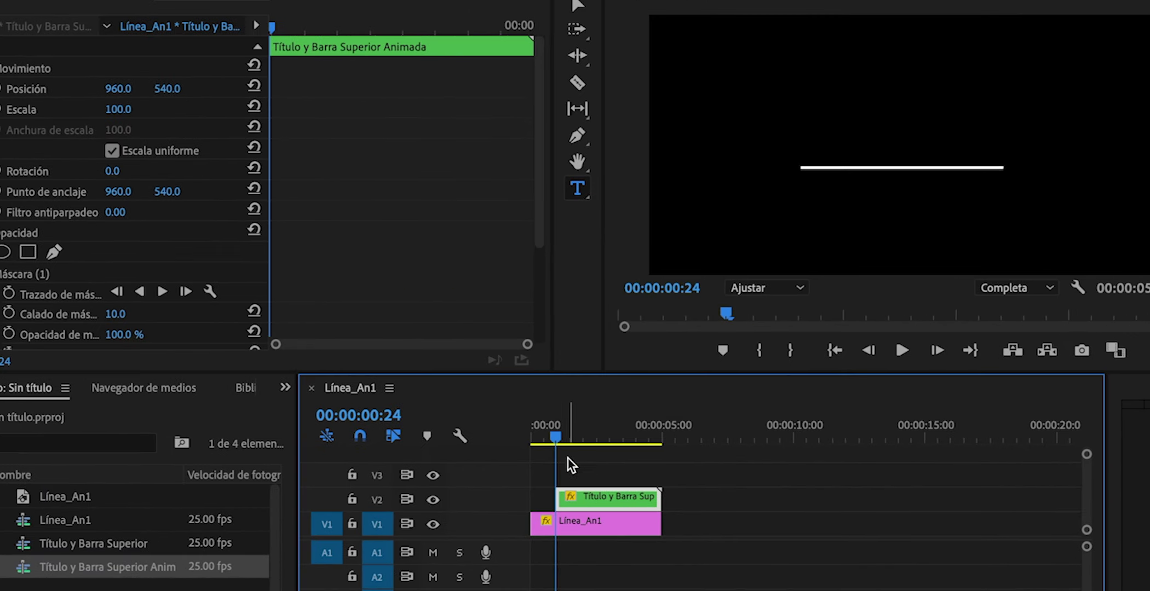
Play the Línea_An1 sequence repeatedly from the beginning to check how the title rises from the lower line
click(616, 519)
key(Home)
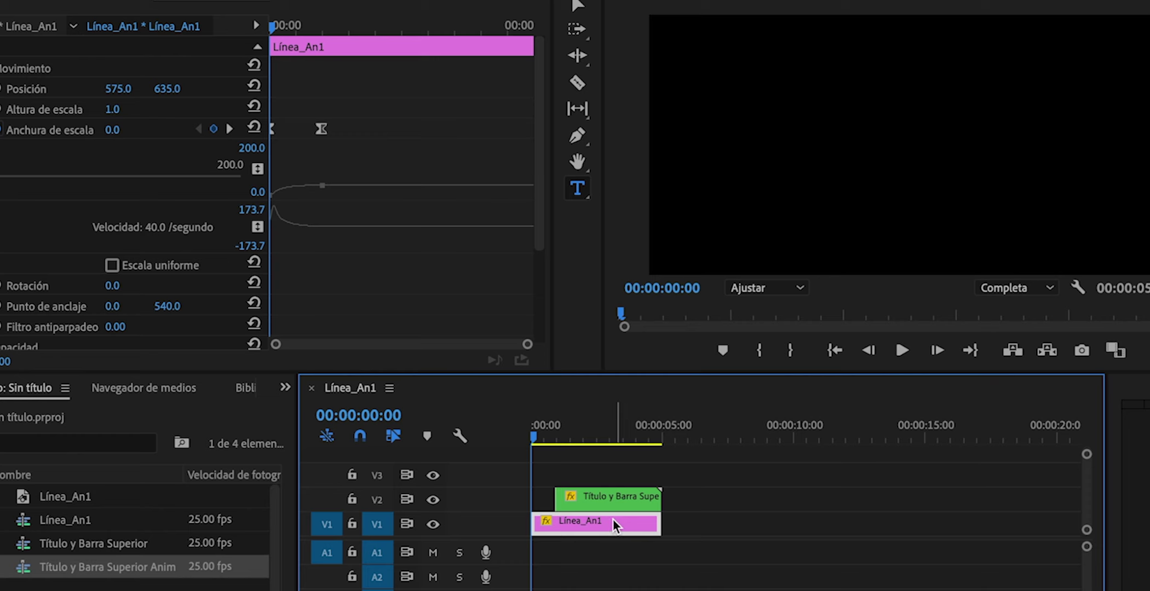
key(space)
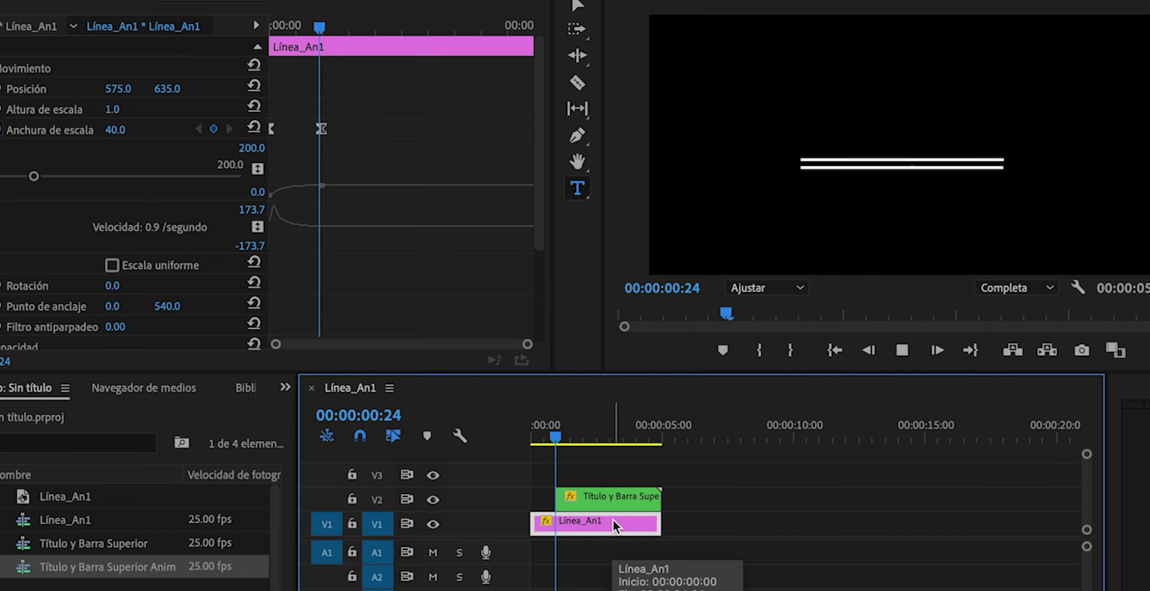
click(611, 435)
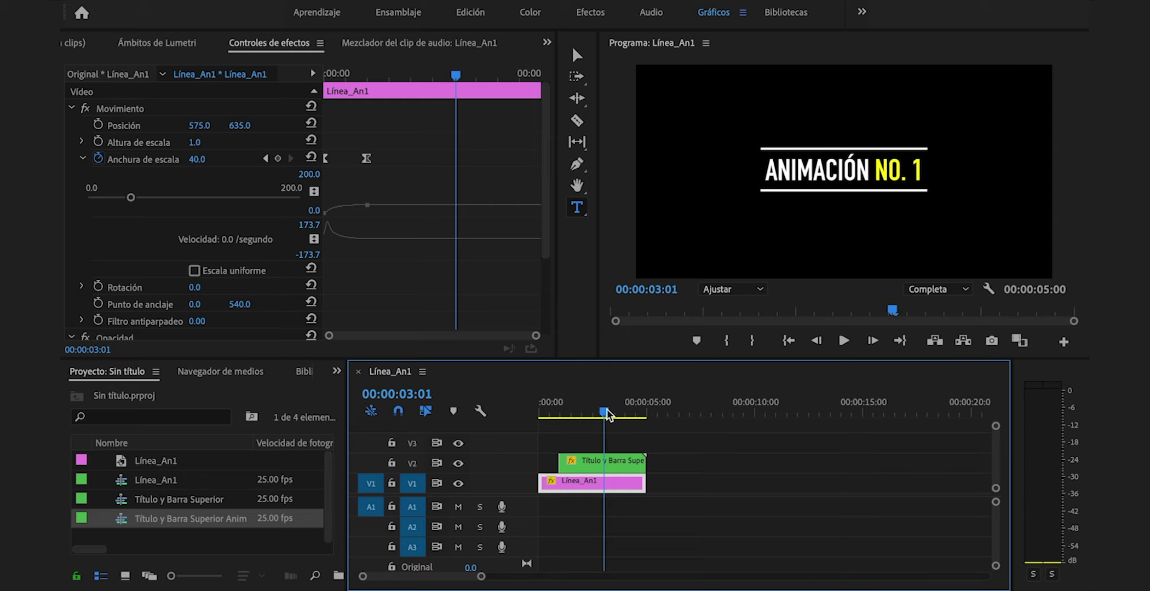
drag(606, 415, 508, 412)
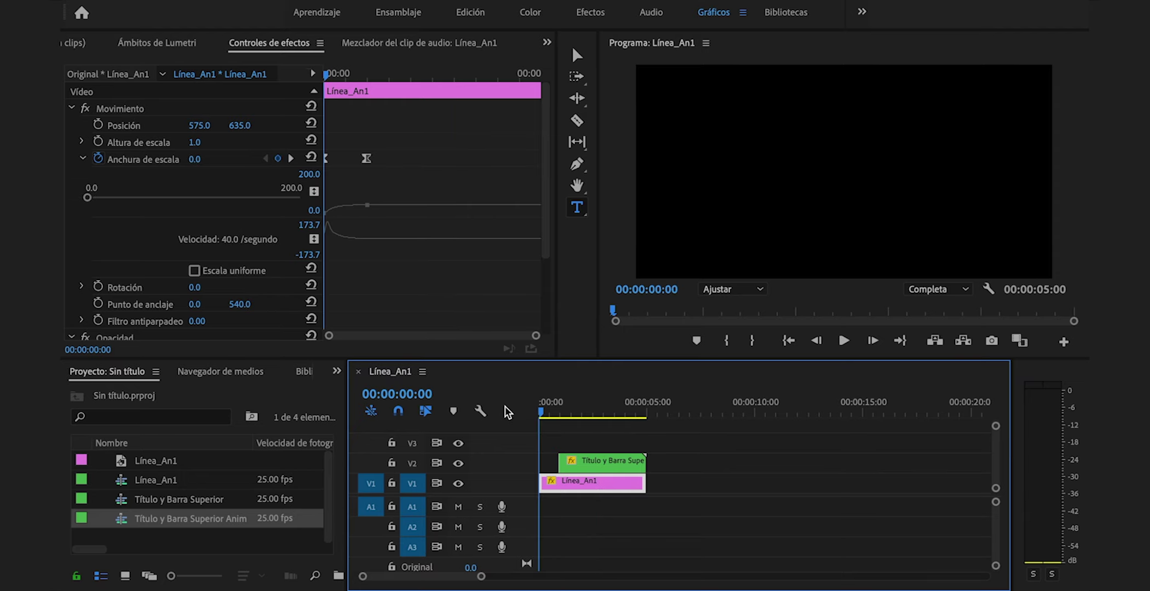
key(space)
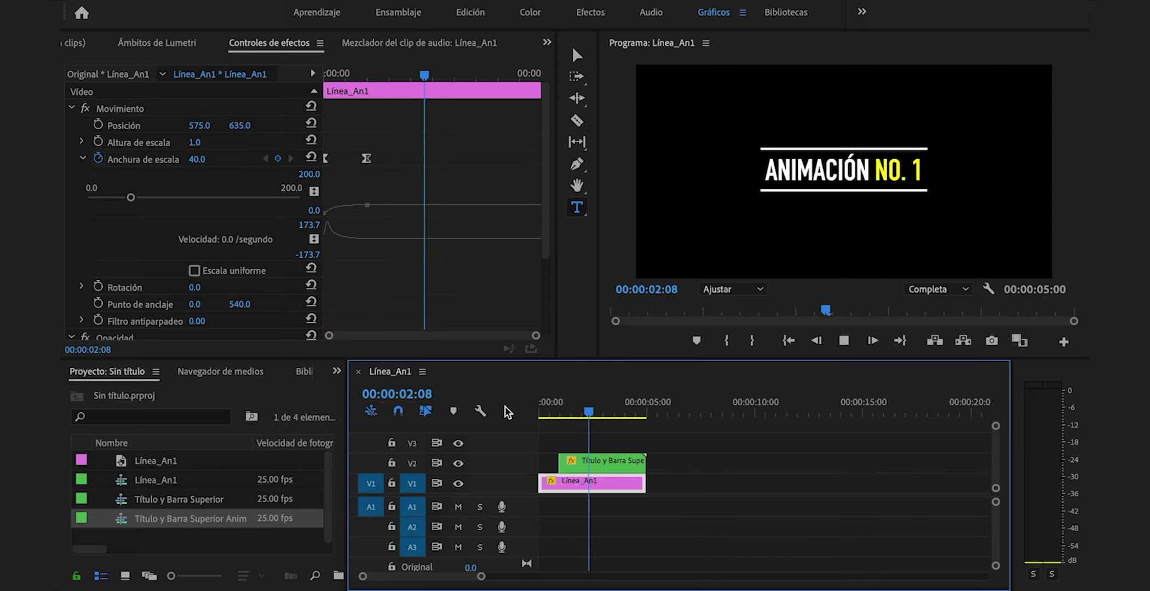
key(space)
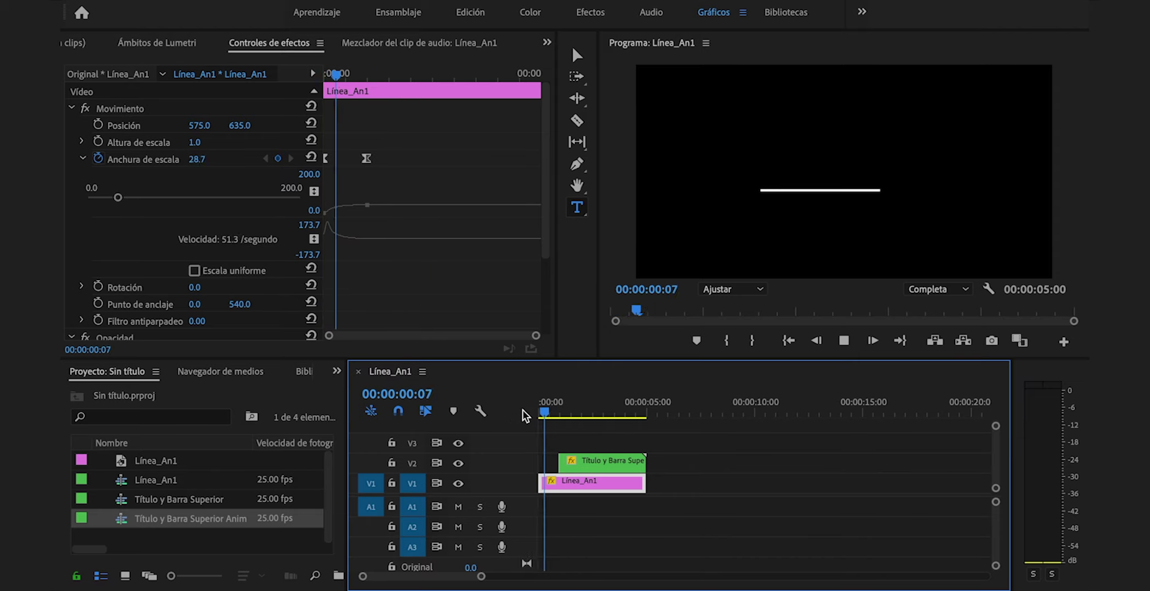
key(space)
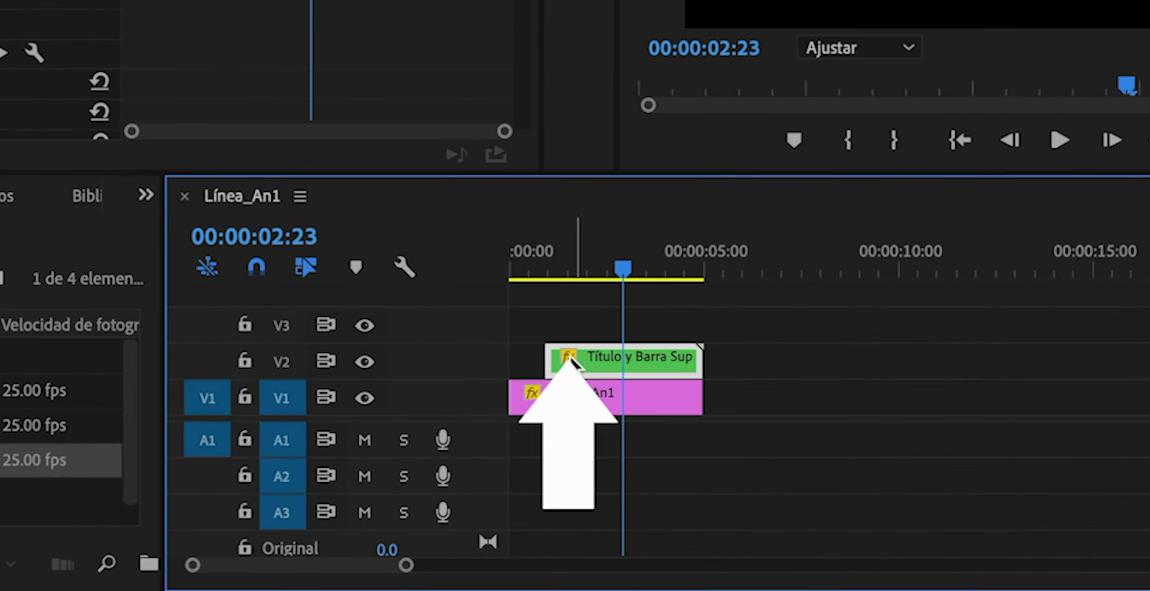
Open the nested sequence "Título y Barra Superior Animada" and apply Suavizar entrada to both position keyframes of its clip
double_click(569, 359)
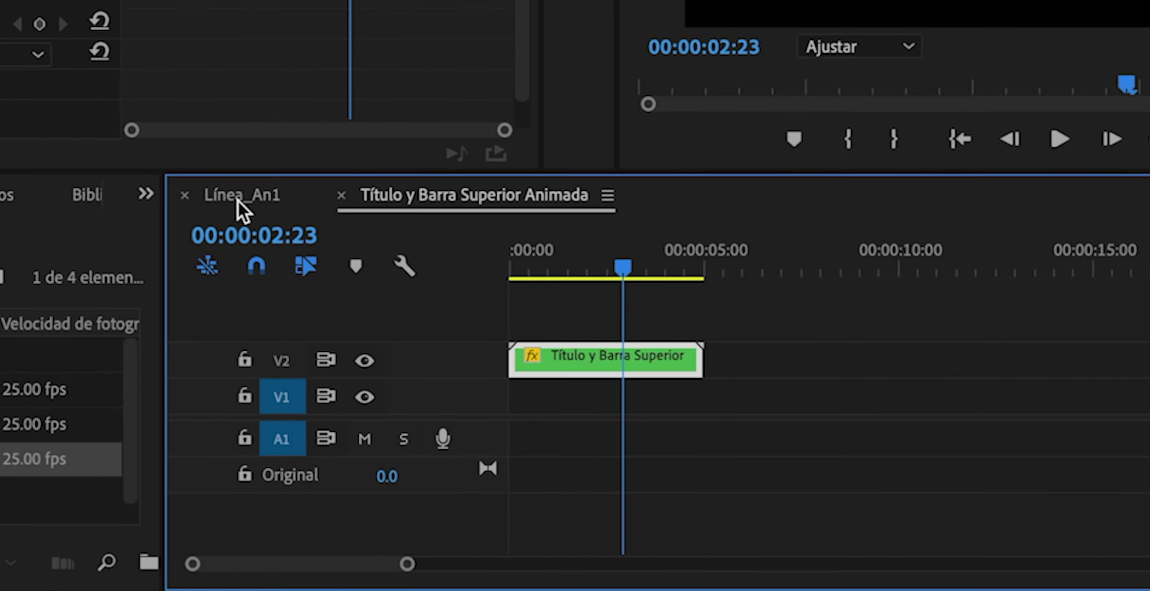
click(237, 199)
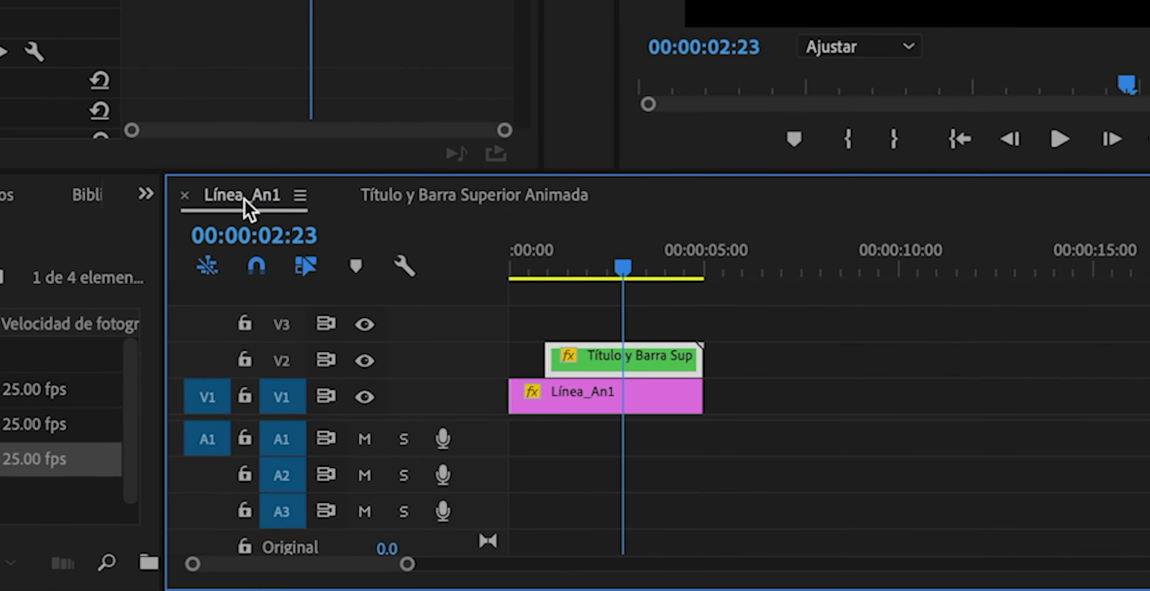
double_click(631, 373)
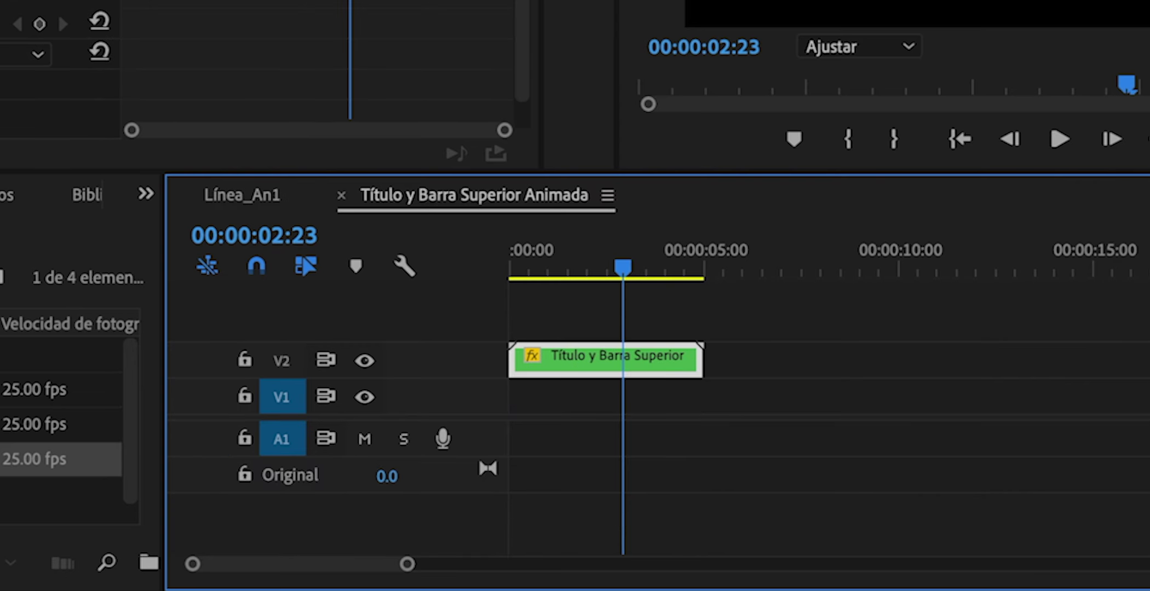
right_click(316, 58)
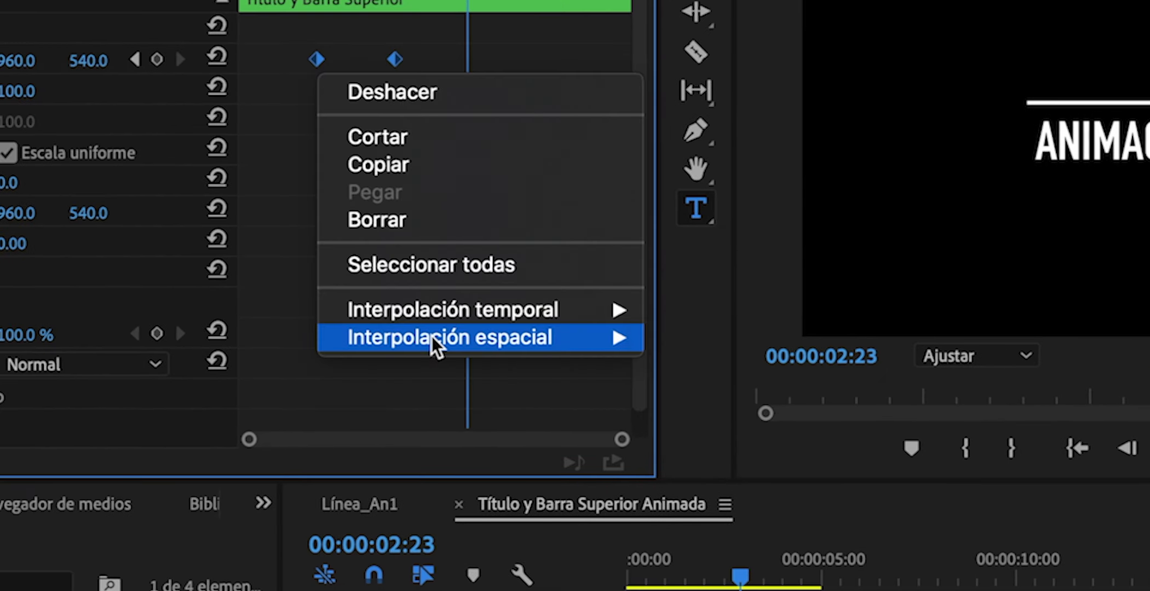
mouse_move(431, 337)
mouse_move(432, 309)
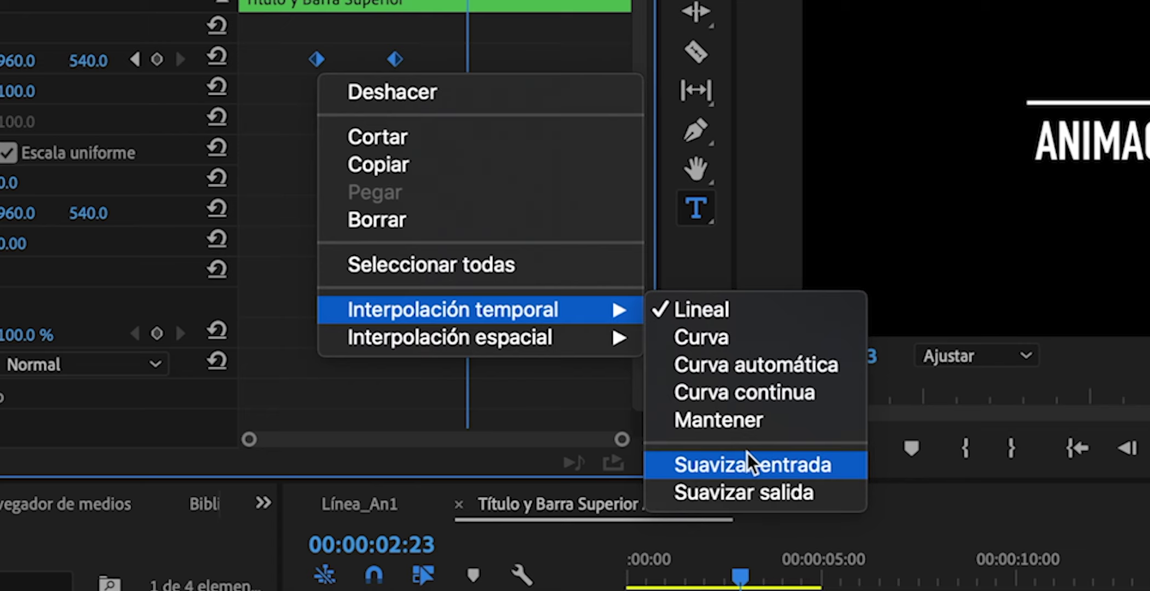
click(761, 464)
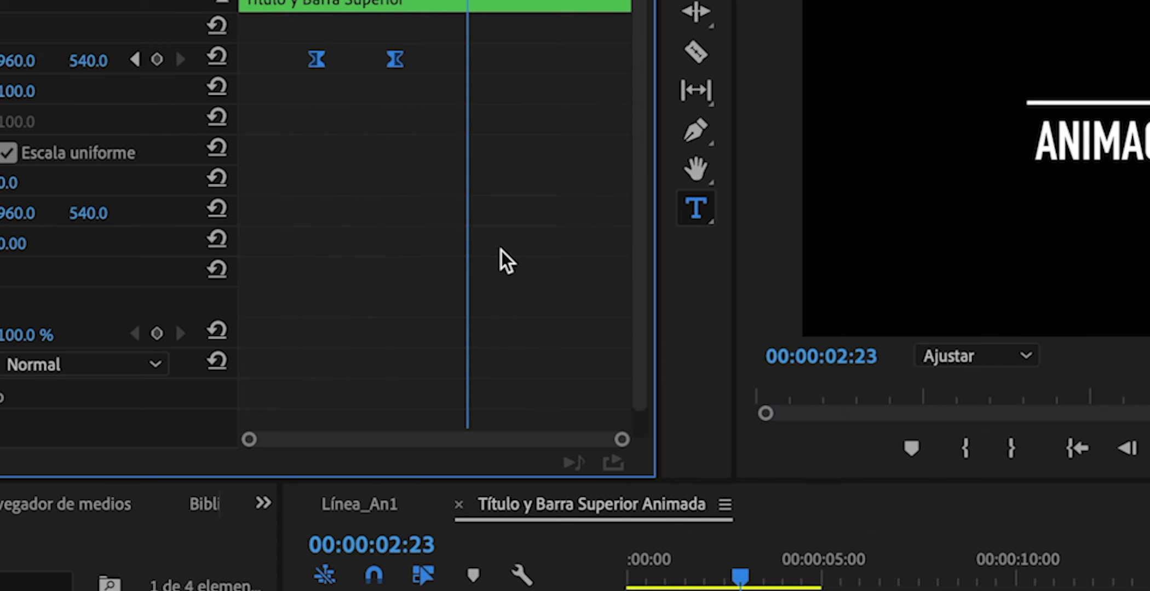
Lengthen the incoming handle of the last position keyframe in the velocity graph so the rise starts fast and ends slowly
click(40, 144)
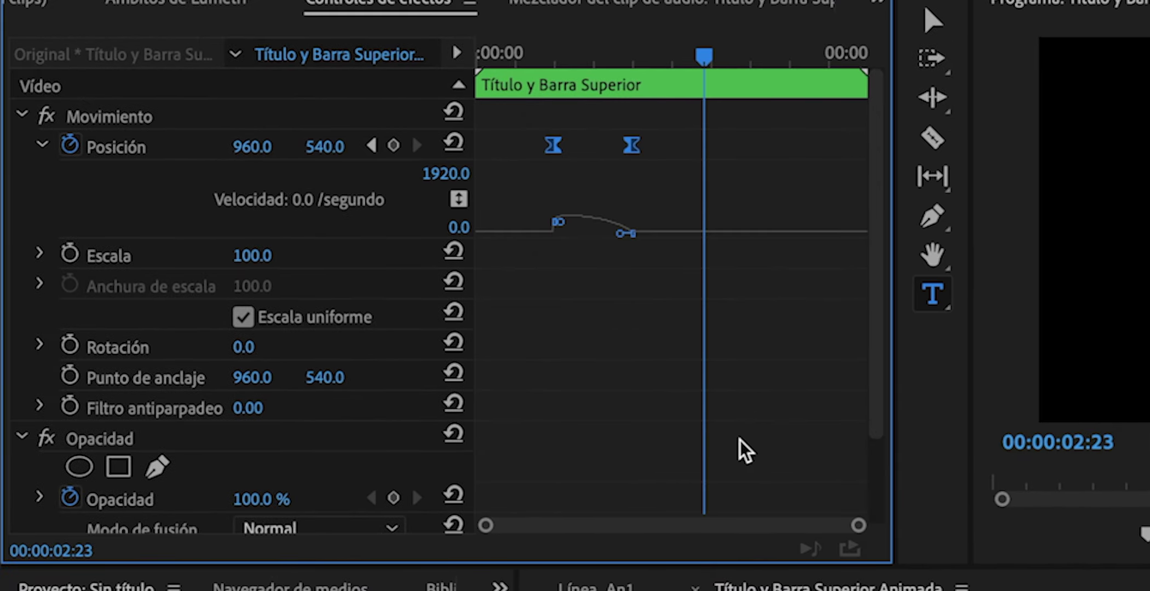
key(=)
key(=)
drag(673, 524, 584, 530)
drag(784, 234, 618, 247)
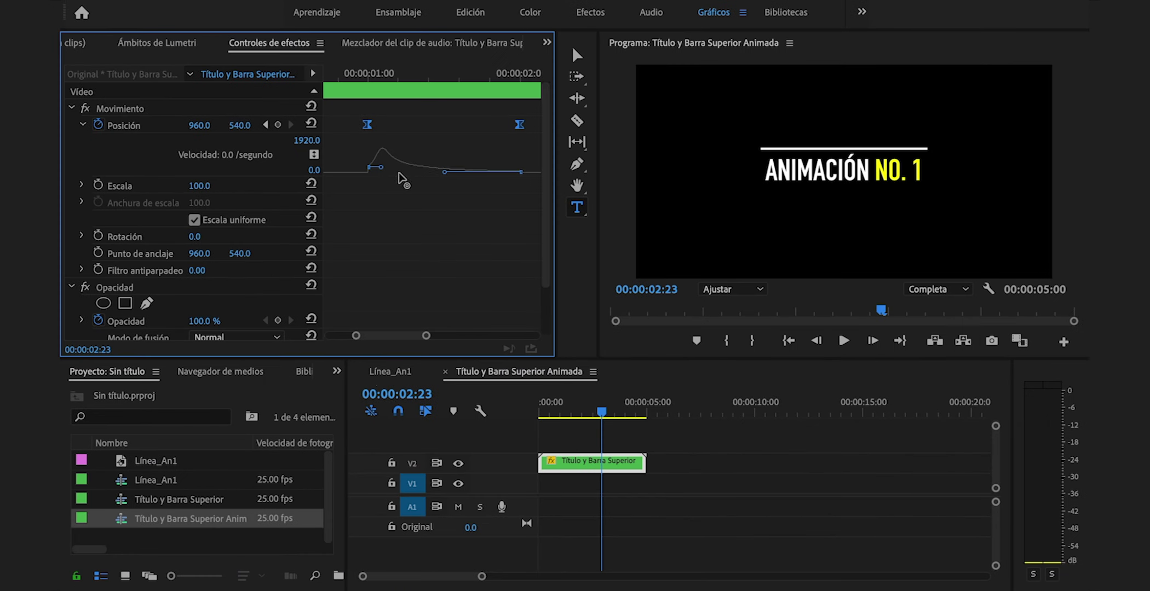
Return to the Línea_An1 sequence and play it from the start to check the eased title movement
click(595, 589)
drag(566, 410, 487, 407)
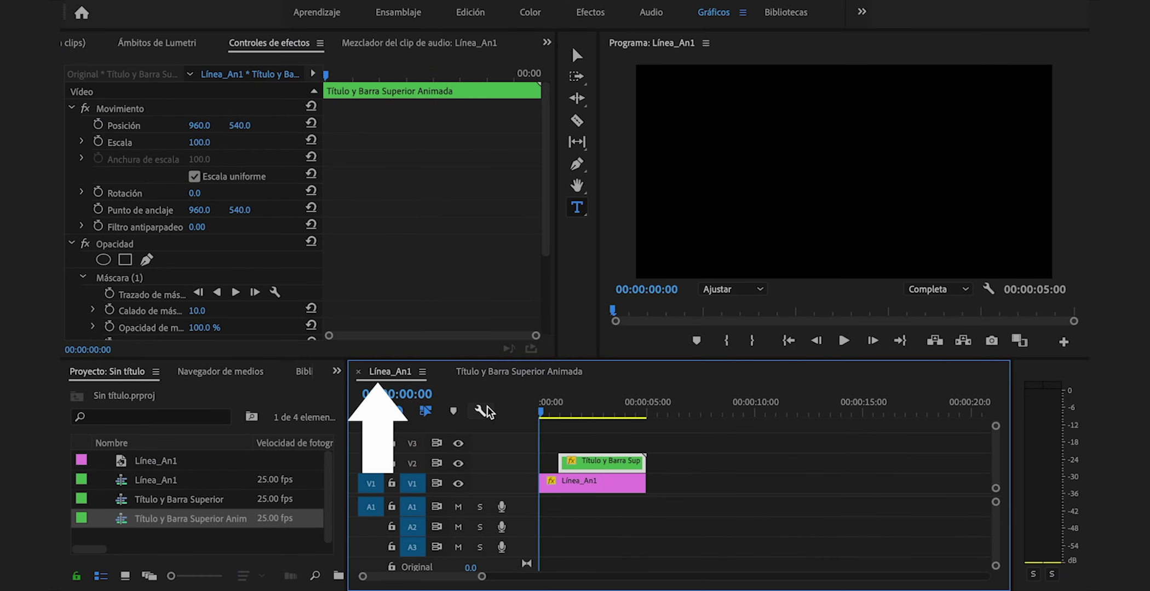
key(space)
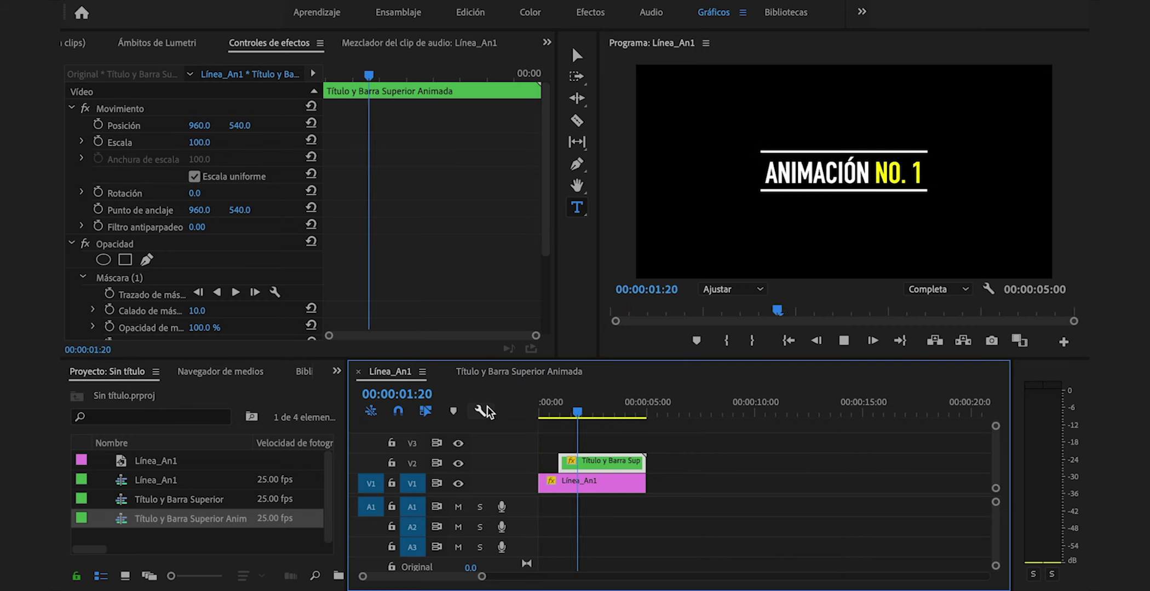
key(space)
Set the program monitor's playback resolution to 1/2 and replay the Línea_An1 sequence from the start
click(941, 289)
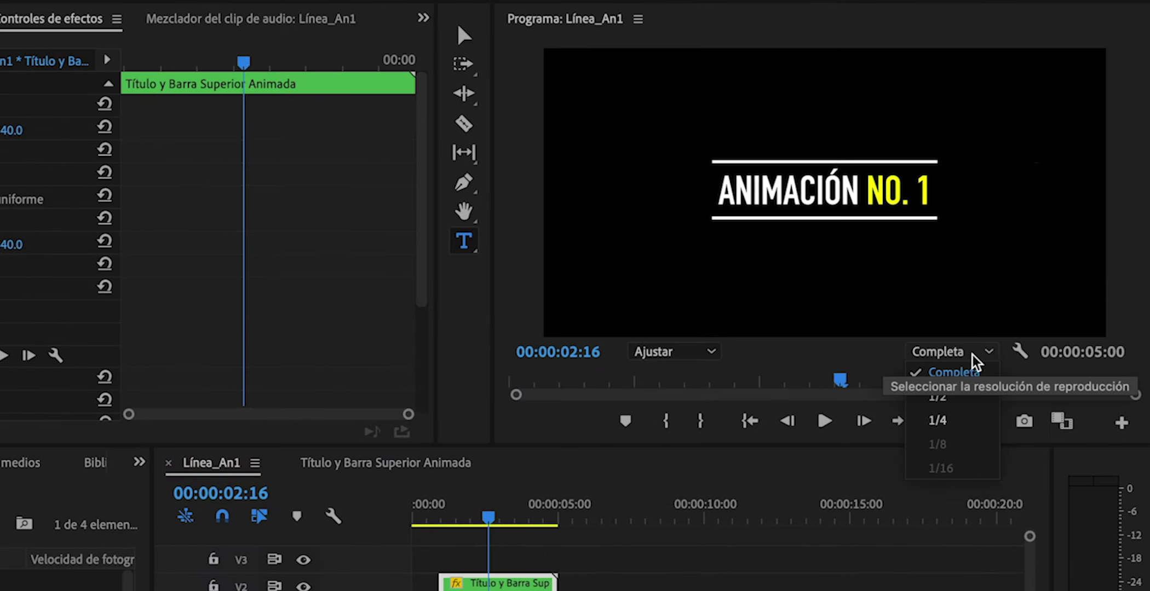
click(963, 399)
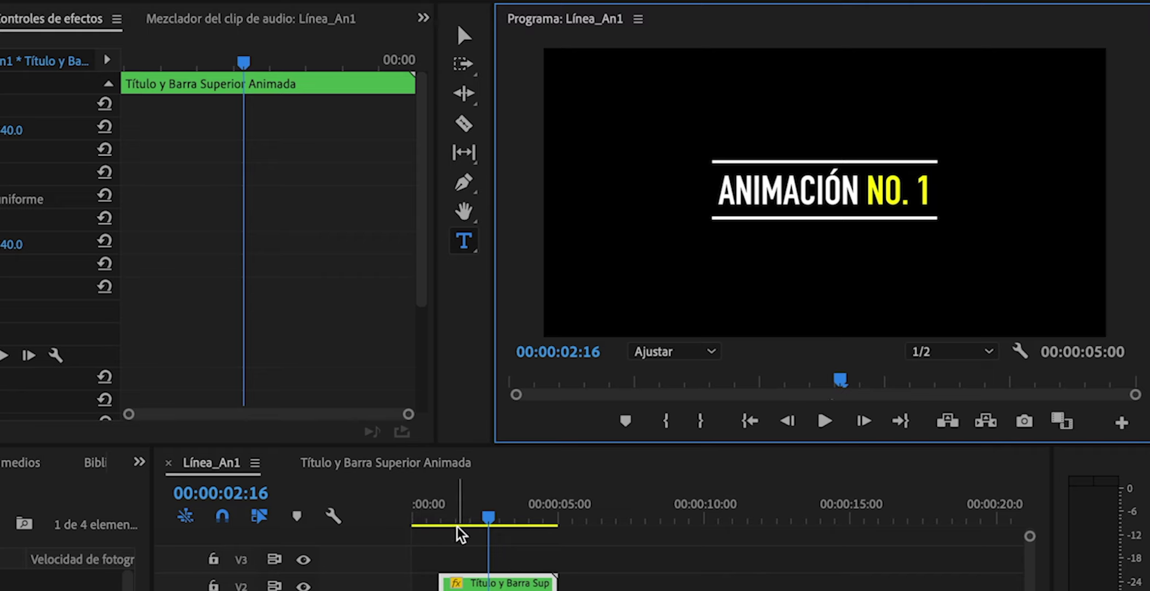
drag(458, 521, 327, 514)
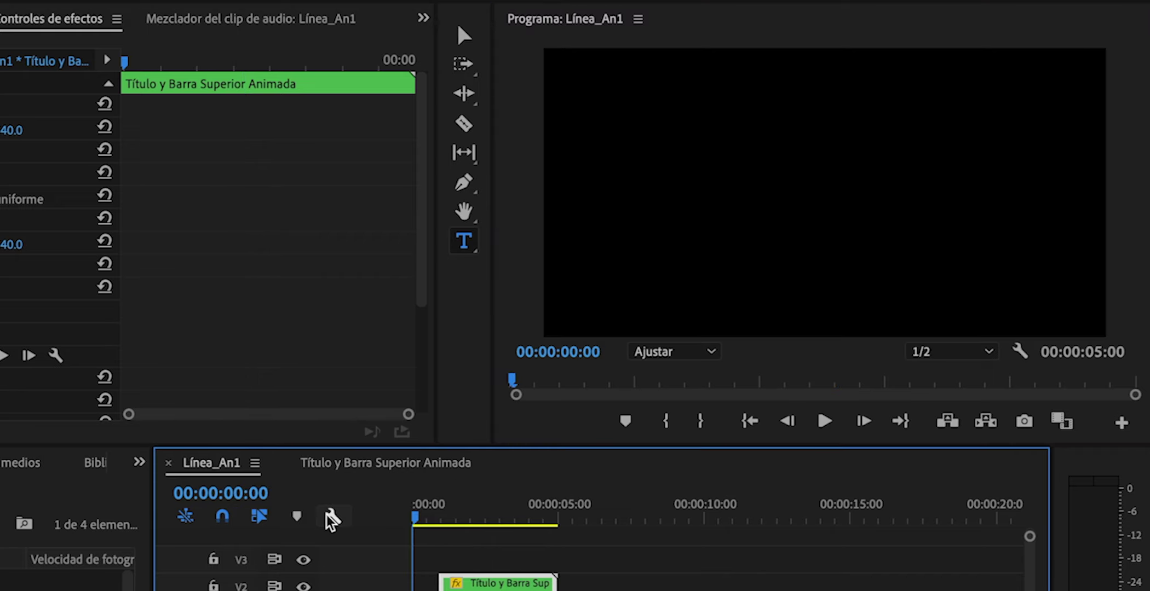
key(space)
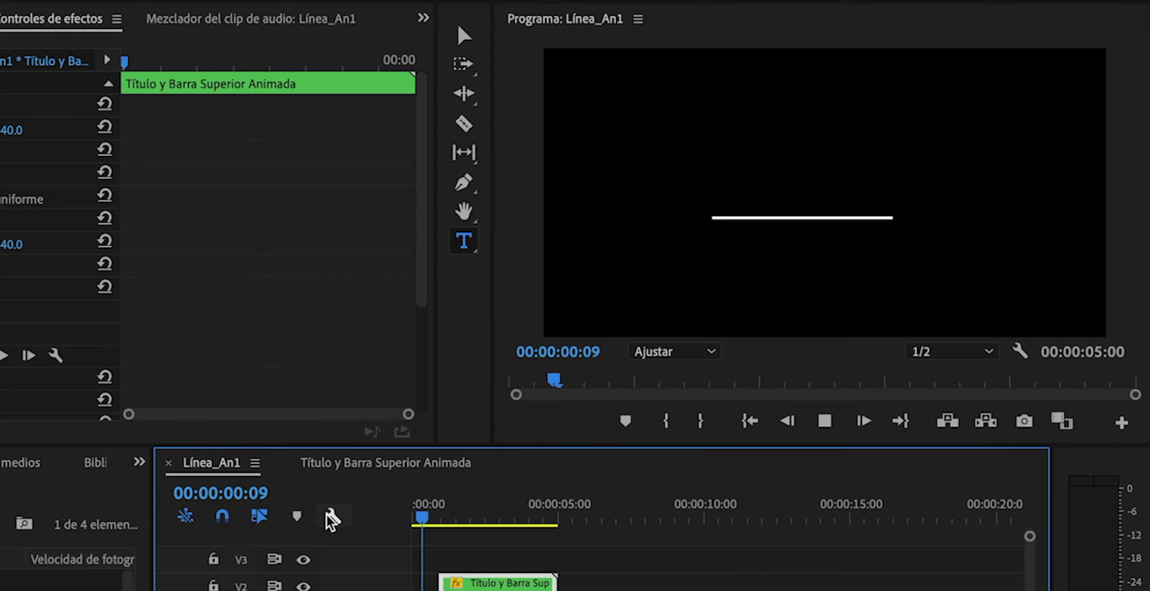
In the nested title sequence, move the last position keyframe earlier to 00:00:01:20, and replay Línea_An1 from the start
click(390, 463)
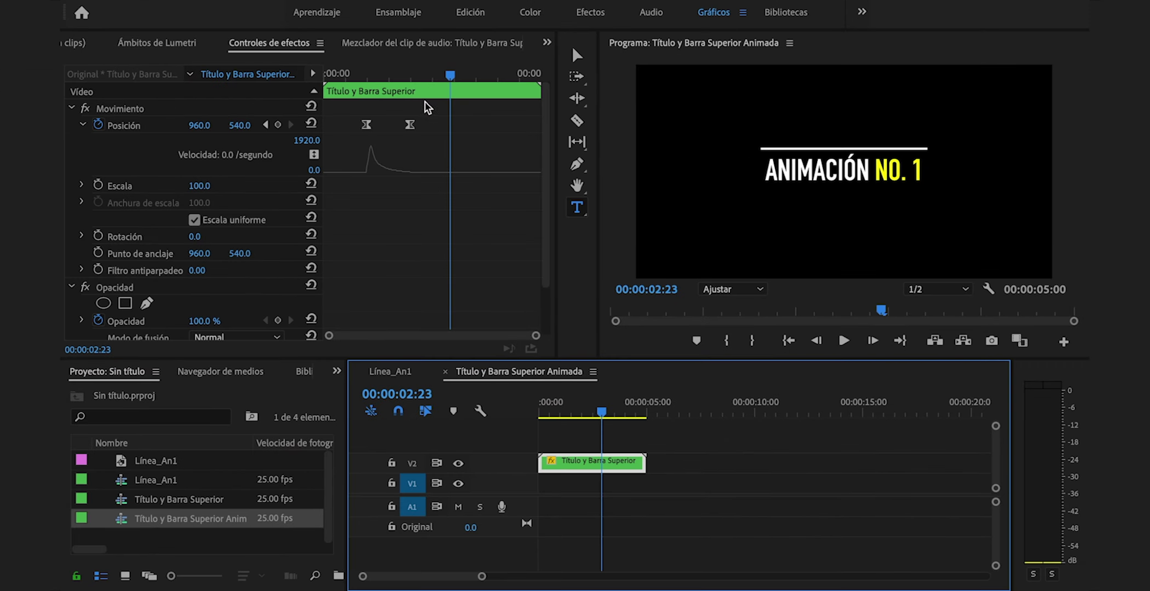
mouse_move(409, 124)
mouse_down()
mouse_move(390, 125)
mouse_move(485, 129)
mouse_move(403, 130)
mouse_up()
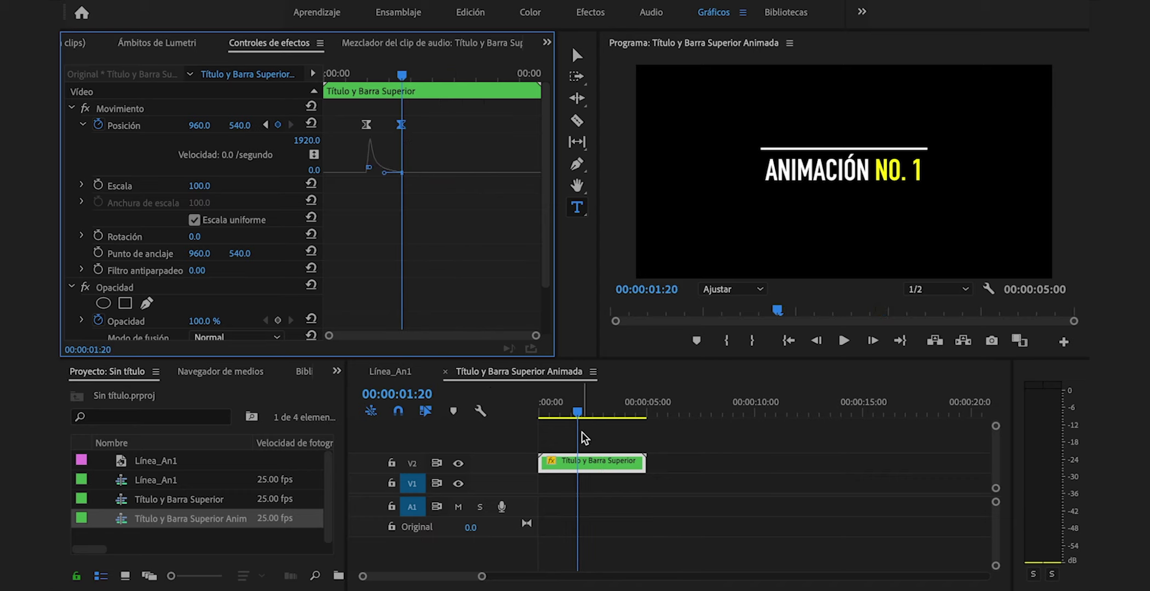
click(390, 371)
key(Home)
key(space)
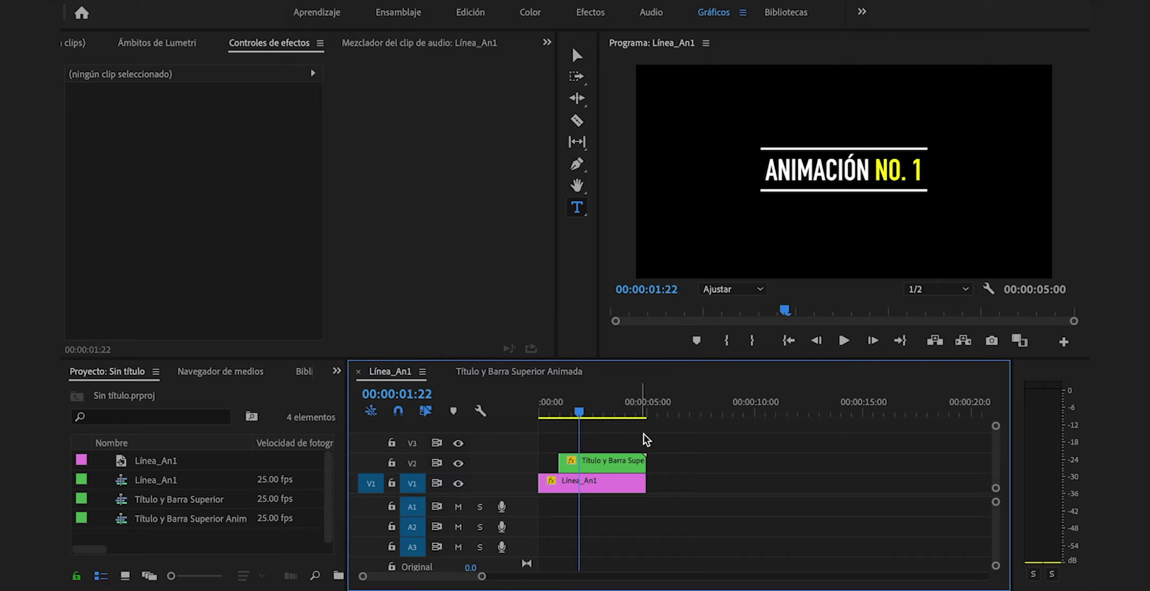
Nest both clips of the Línea_An1 sequence into one nested sequence named "Animación 1"
drag(658, 436, 600, 487)
right_click(600, 487)
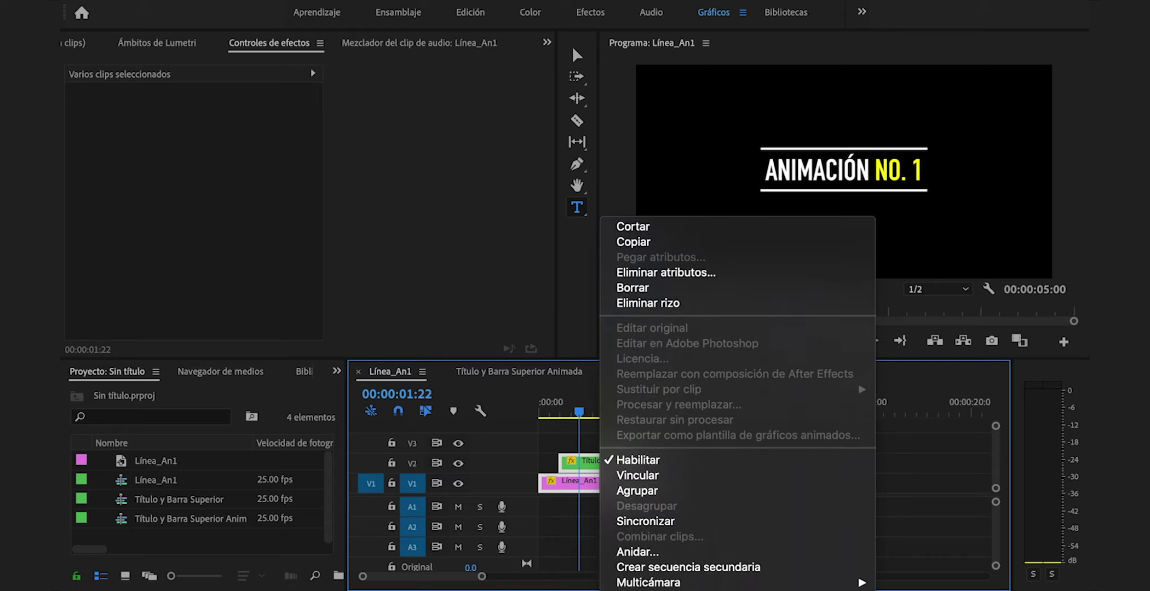
click(714, 441)
text(Anima)
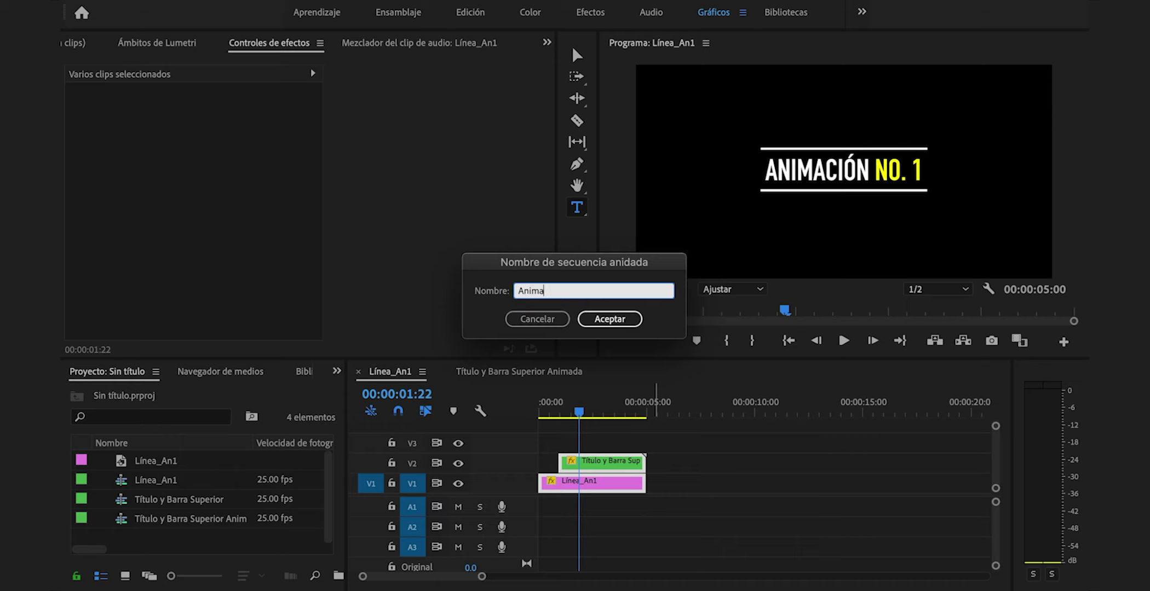
text(ción 1)
key(Return)
Shorten the Animación 1 clip to three seconds and place a reversed-speed copy of it directly behind it
mouse_move(590, 414)
mouse_down()
mouse_move(614, 414)
mouse_move(602, 414)
mouse_up()
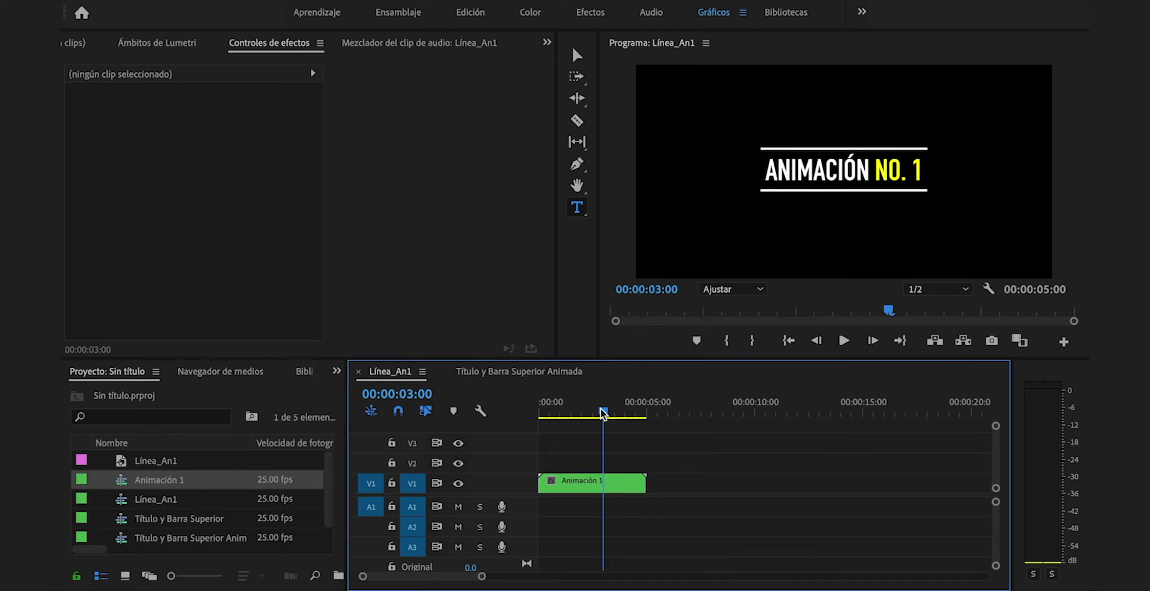
mouse_move(634, 483)
mouse_down()
mouse_move(602, 483)
mouse_move(763, 483)
mouse_move(646, 483)
mouse_up()
right_click(648, 483)
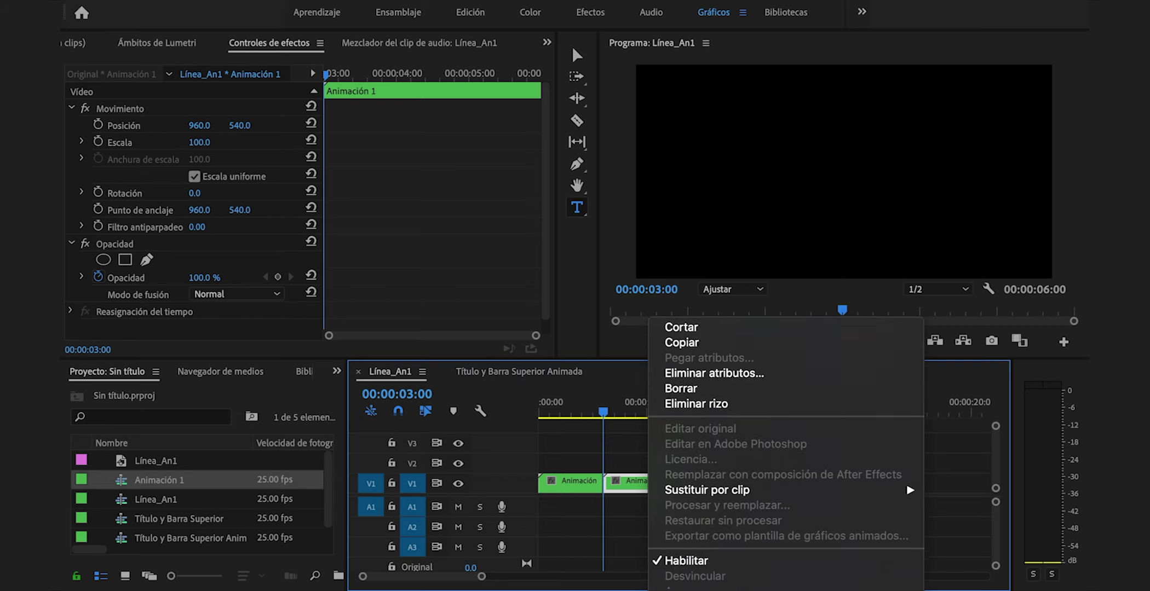
click(761, 382)
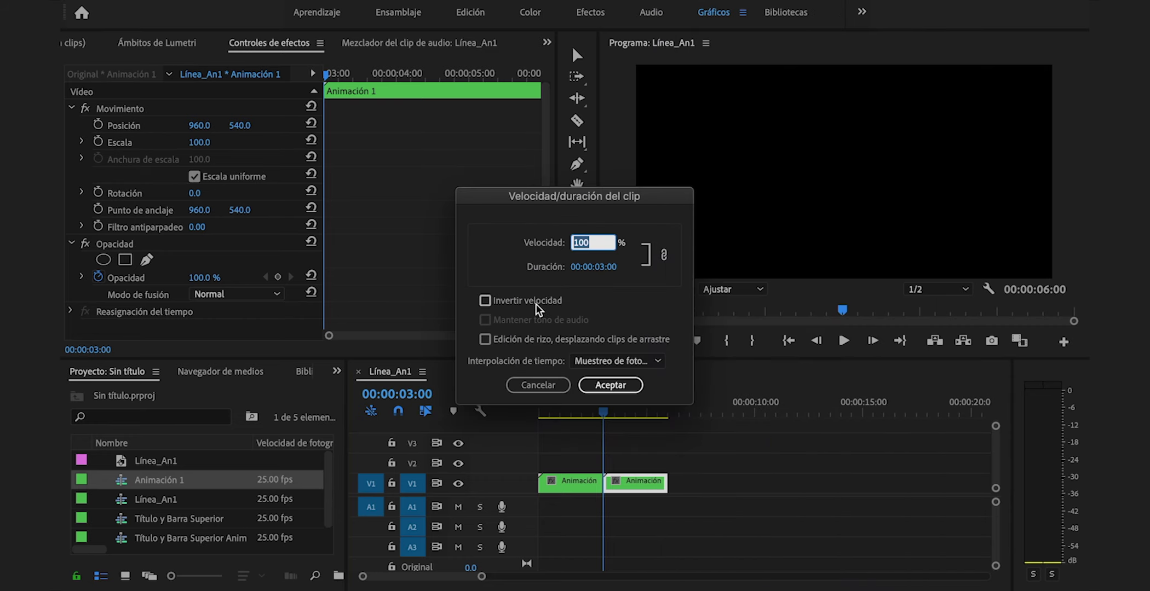
click(485, 300)
click(610, 385)
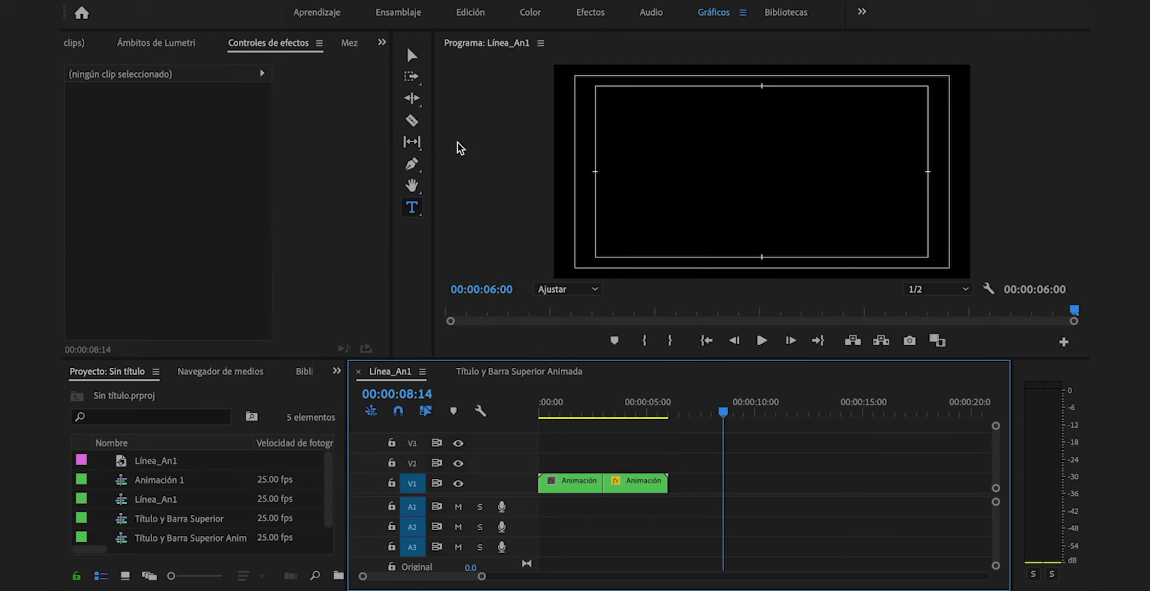
With the Pen tool at 400% monitor zoom, place shape points at the inner safe margin's top centre mark and its upper-right corner
click(411, 163)
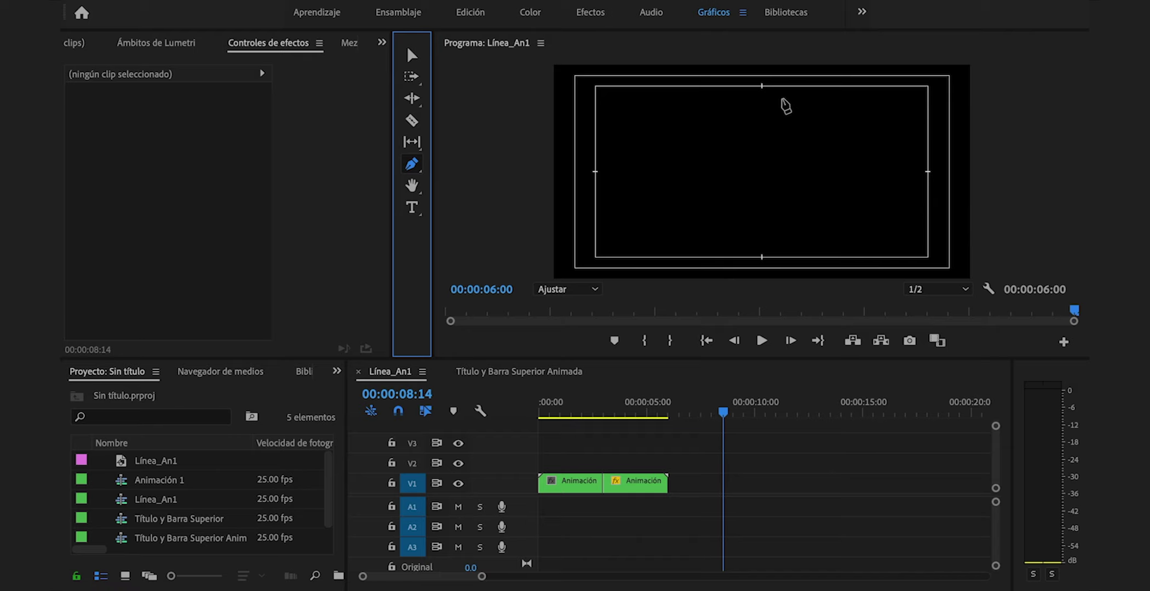
click(566, 289)
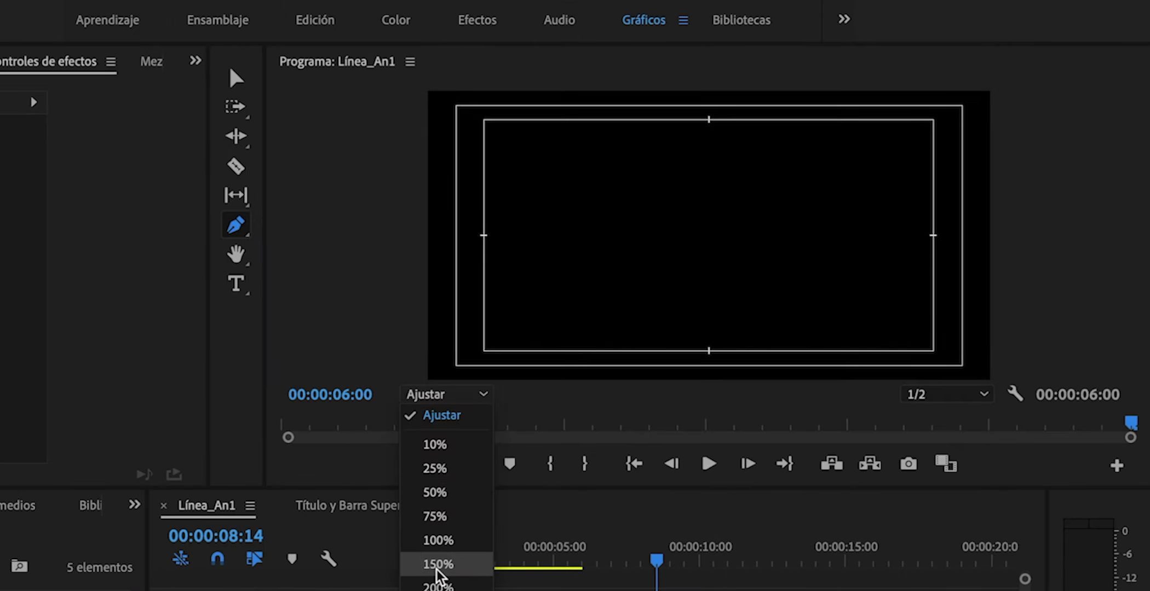
click(438, 586)
scroll(1126, 221, up, 3)
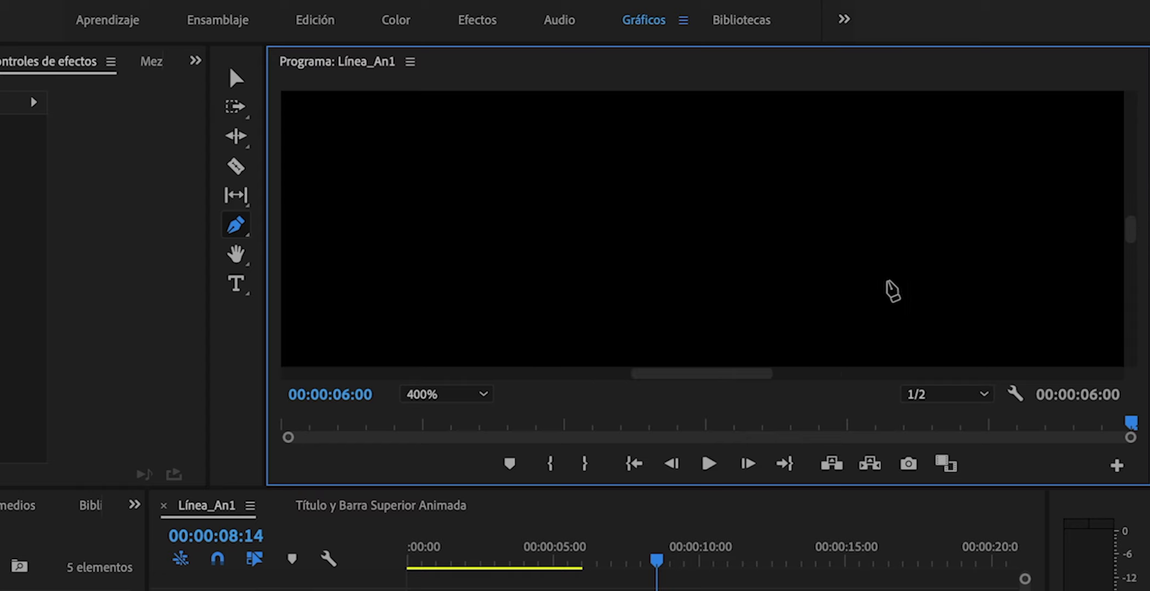
drag(1131, 231, 1130, 131)
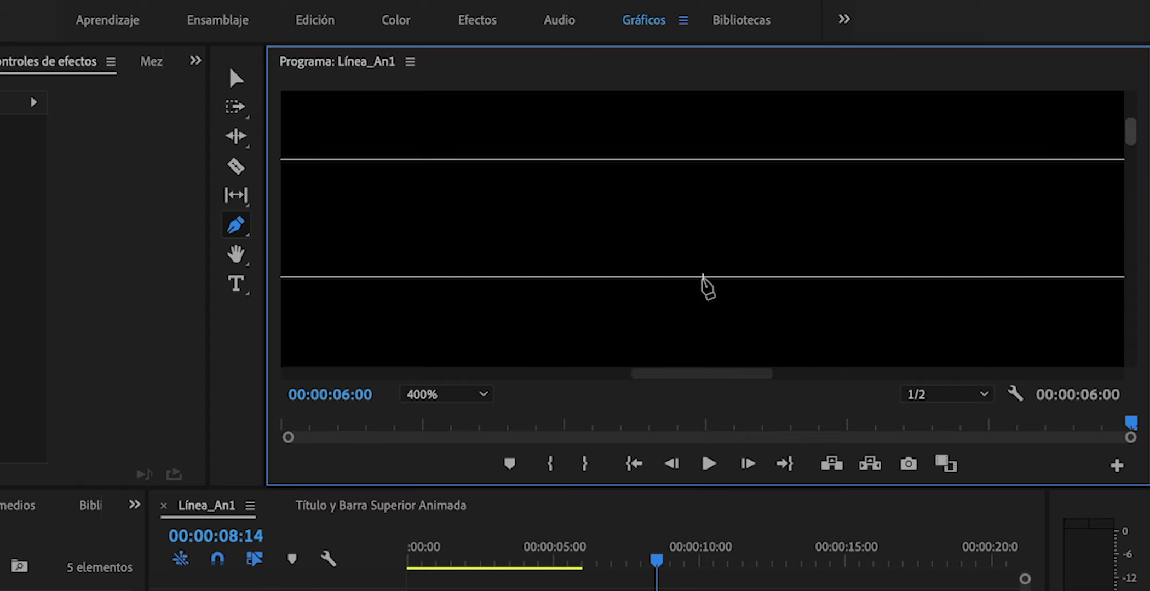
click(702, 278)
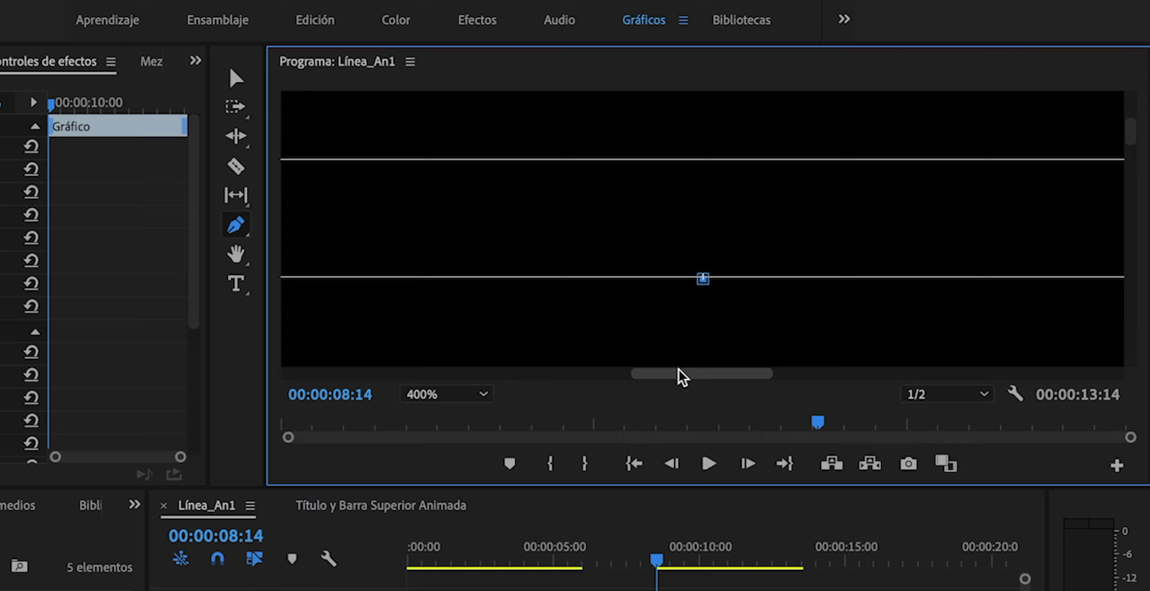
drag(680, 377, 1065, 328)
click(447, 277)
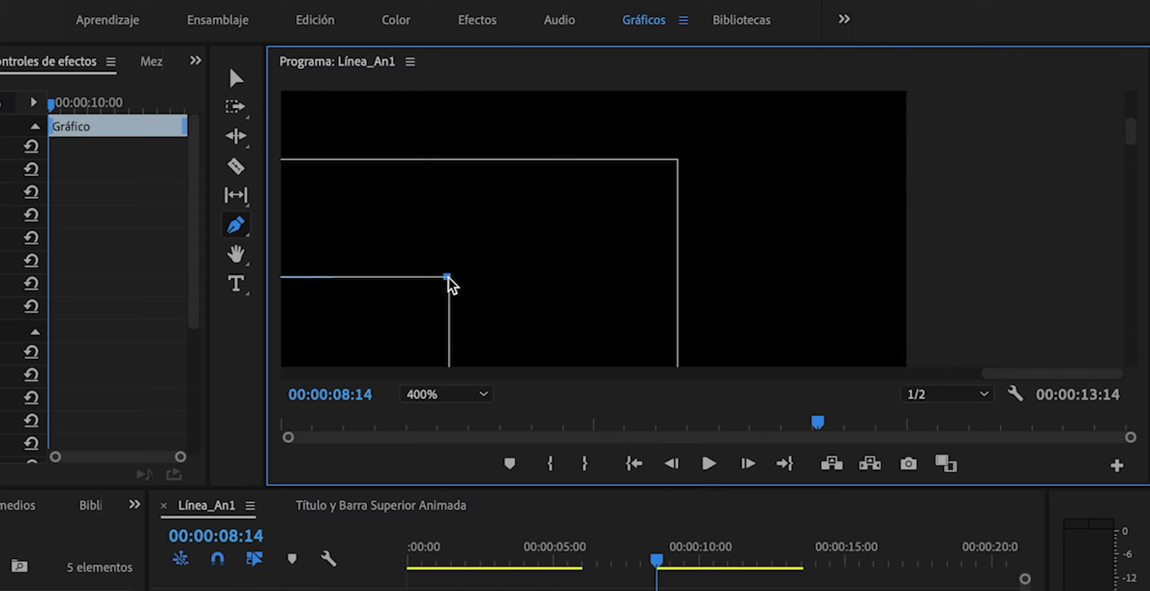
Add the lower-right corner and bottom-centre points along the inner safe margin, and close the shape at its first point
scroll(593, 290, down, 9)
drag(1131, 138, 1138, 335)
click(448, 196)
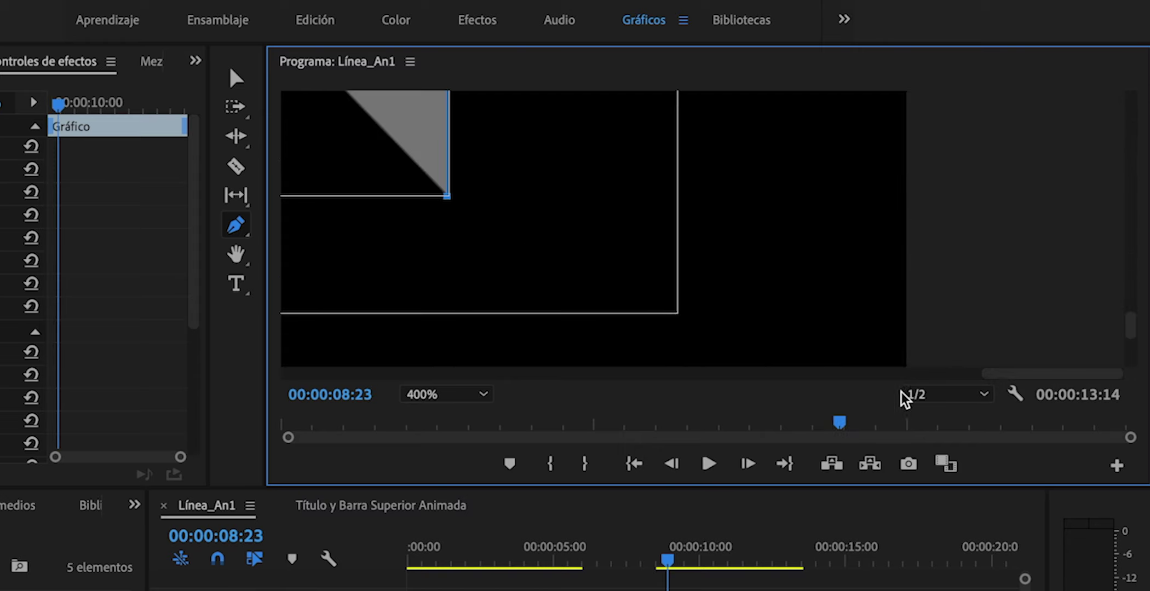
drag(1019, 376, 669, 379)
click(681, 196)
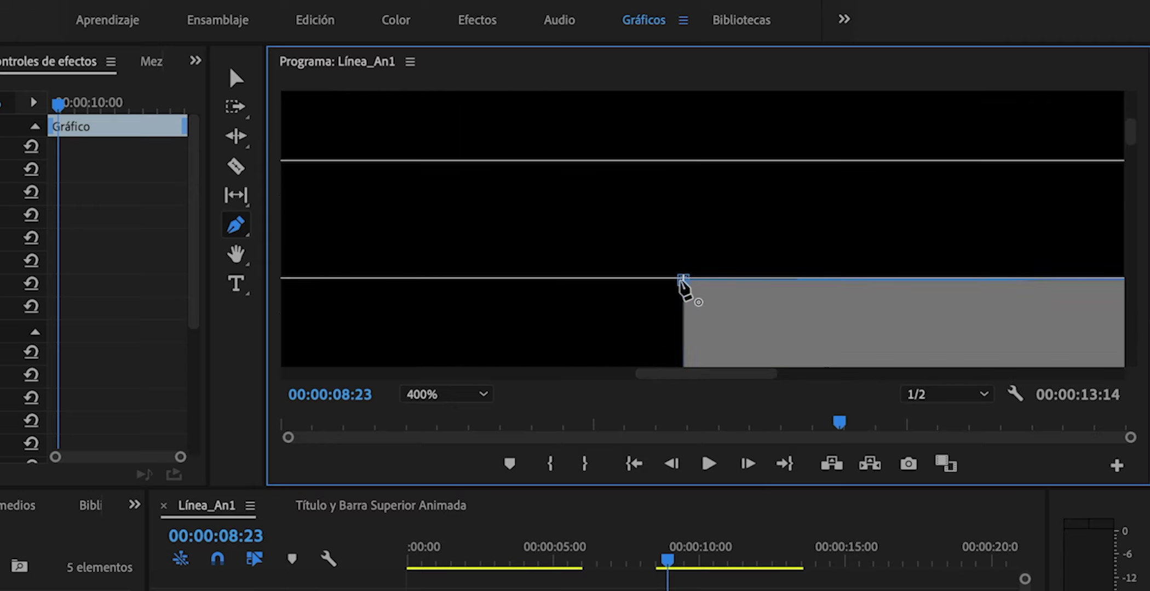
click(681, 279)
Turn off the shape's fill, enable its white stroke, and set the stroke width to 15
click(14, 308)
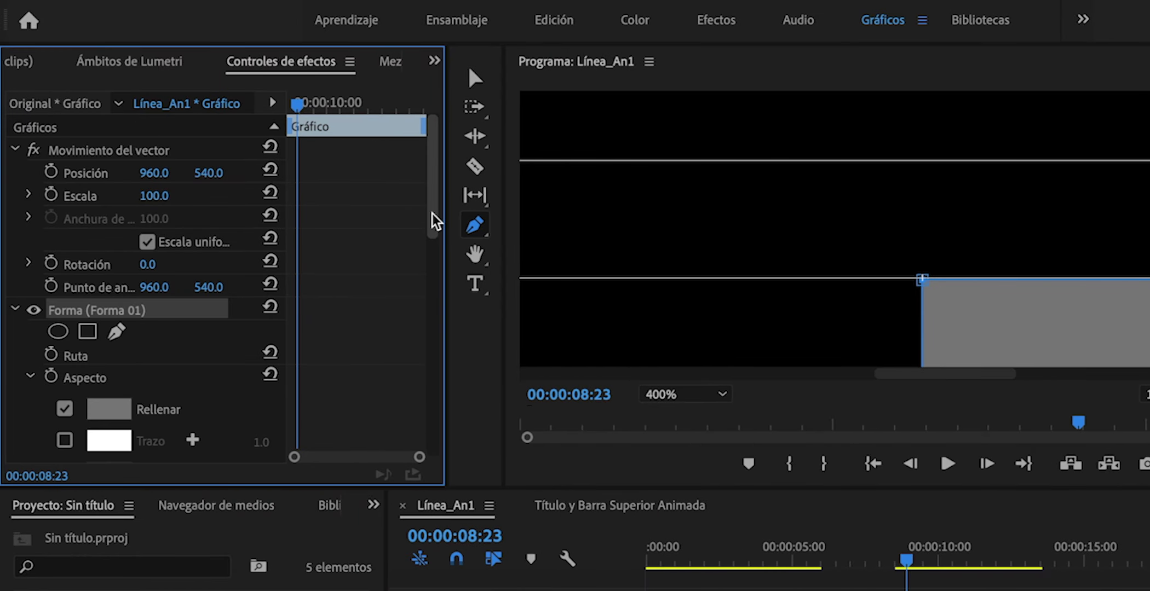
drag(432, 213, 436, 274)
click(66, 259)
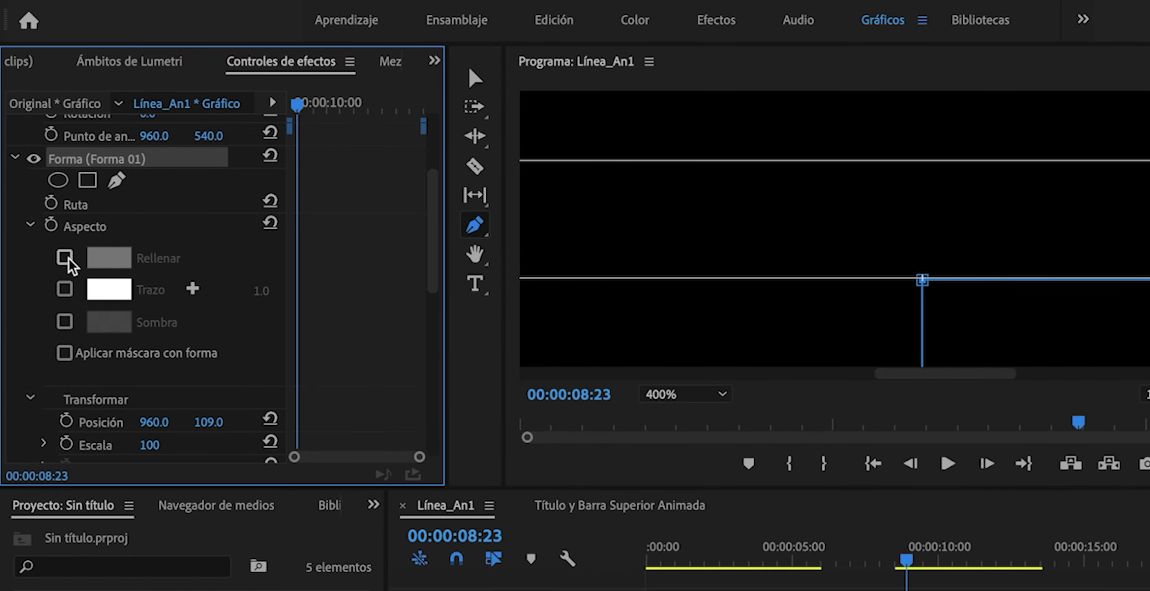
click(64, 290)
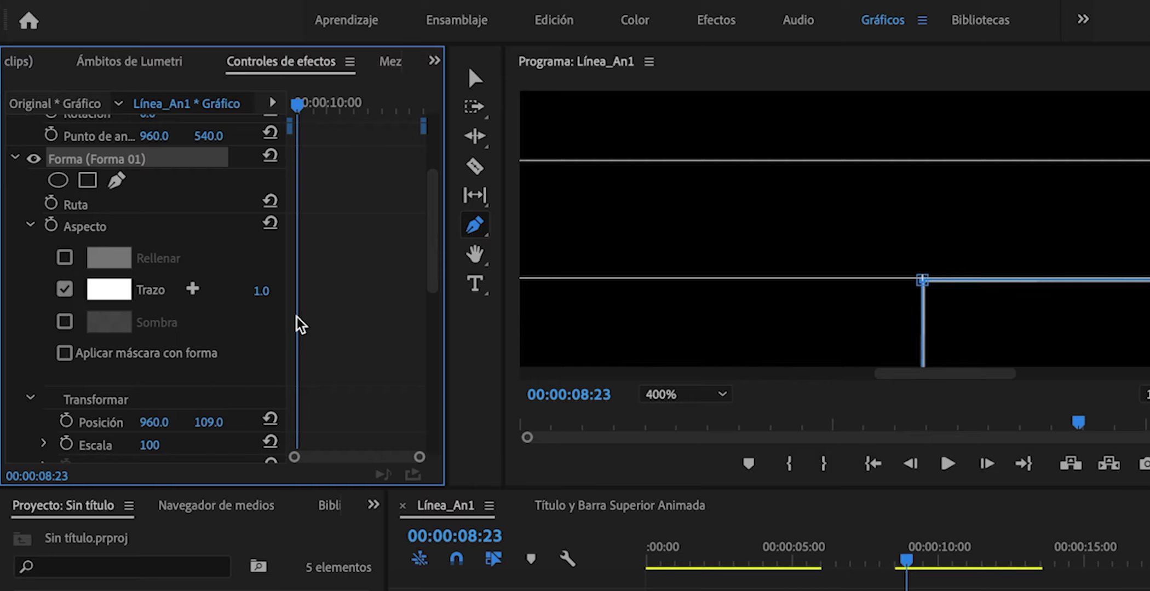
click(262, 292)
text(15)
key(Return)
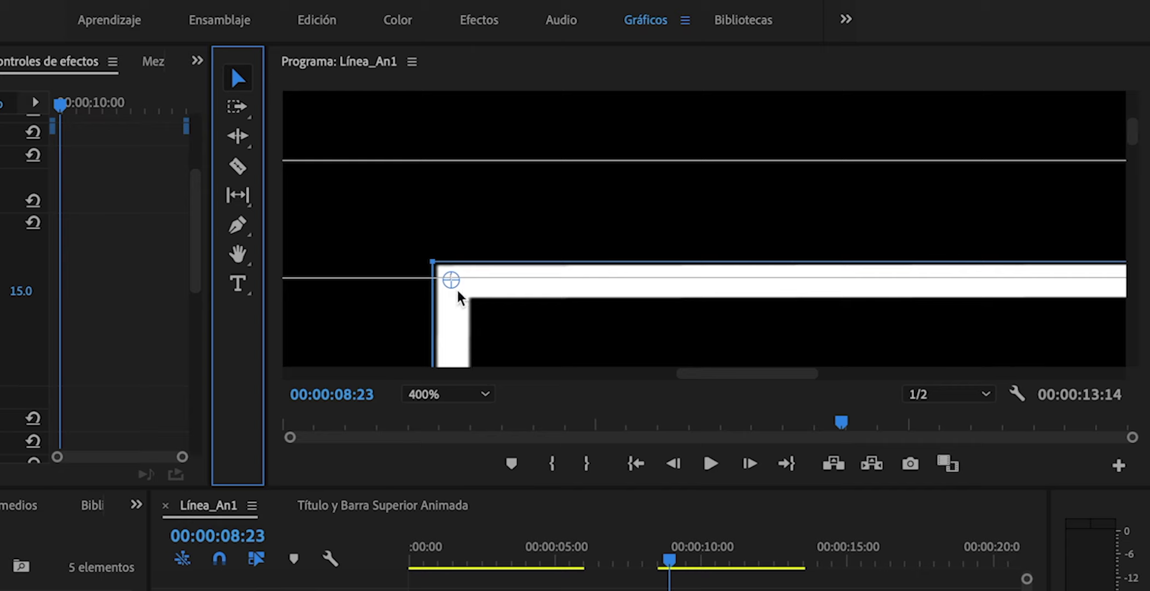
Return the monitor zoom to Ajustar and set the outlined square's horizontal vector position to 577
click(535, 282)
click(531, 395)
click(521, 422)
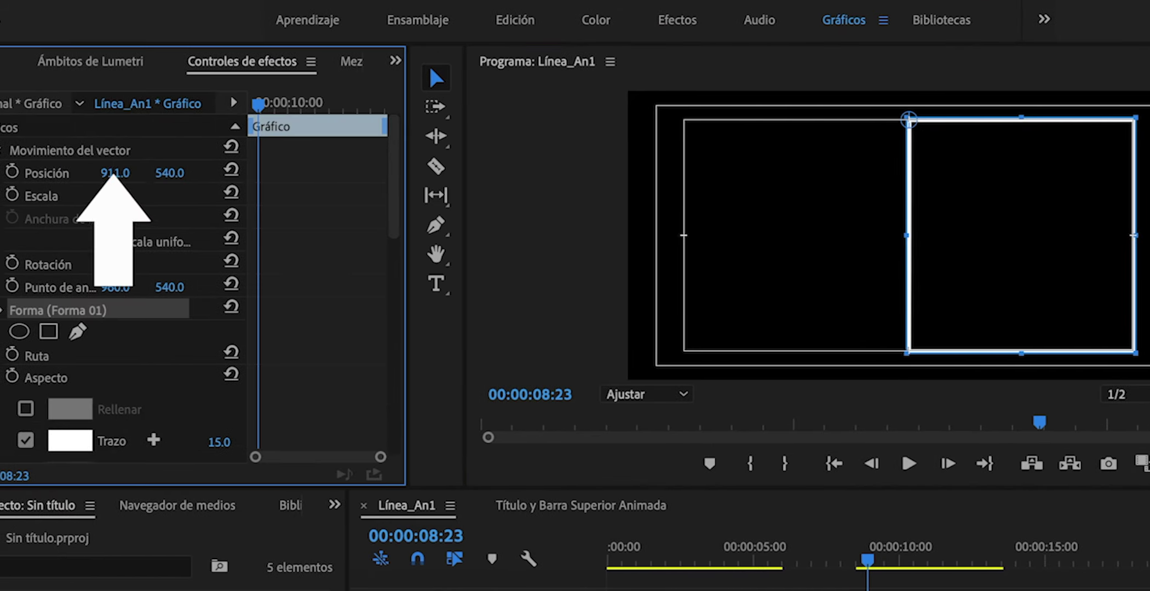
drag(115, 173, 72, 173)
Hide the safe margins in the program monitor
click(988, 289)
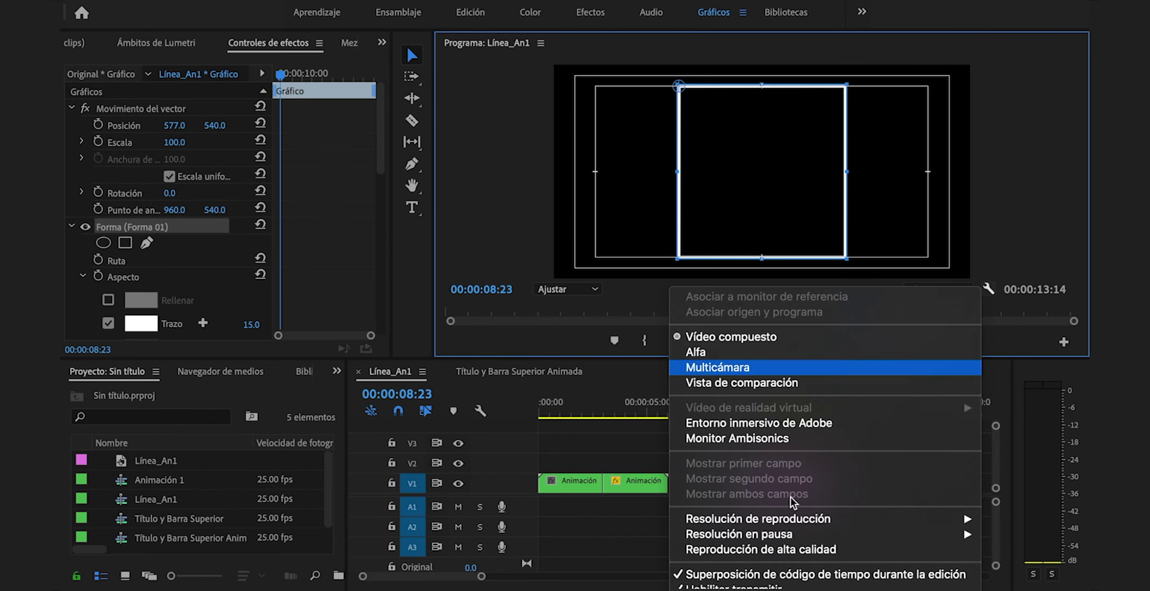
scroll(833, 427, down, 10)
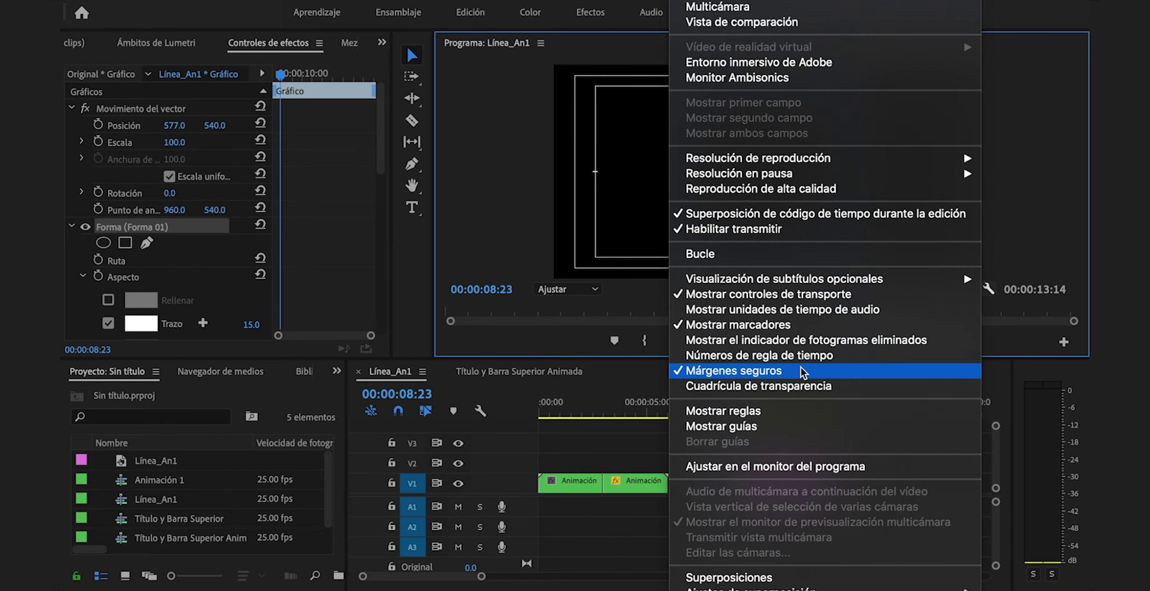
click(800, 369)
Try a scale of 111 on the square, restore it to 100, and set its rotation to 90°
mouse_move(174, 142)
mouse_down()
mouse_move(126, 142)
mouse_move(196, 143)
mouse_move(180, 143)
mouse_up()
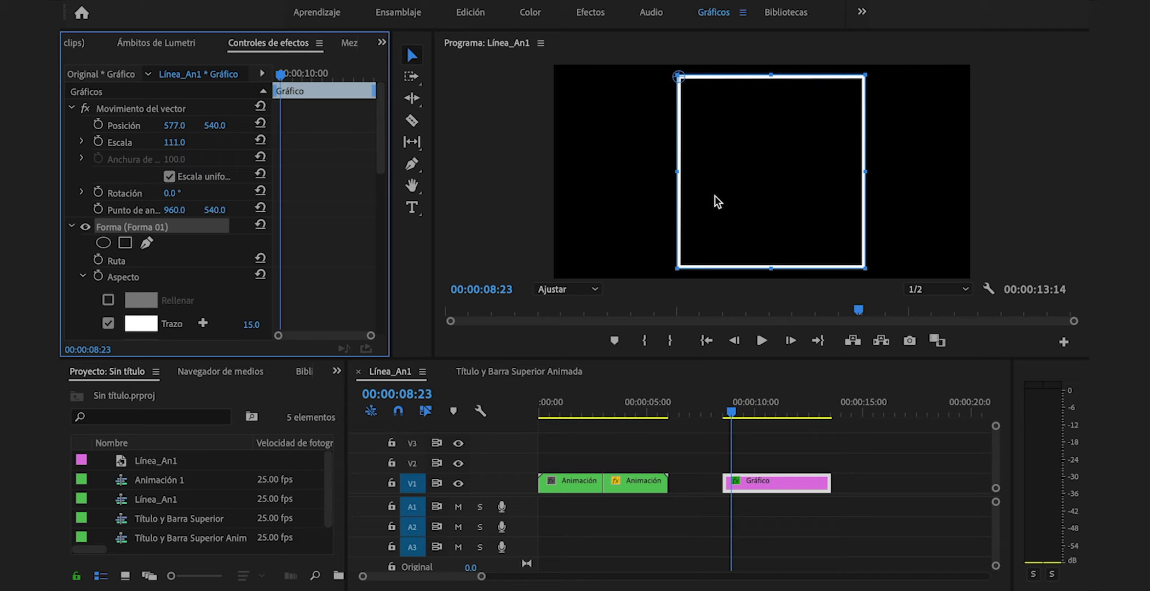
key(t)
key(y)
click(412, 55)
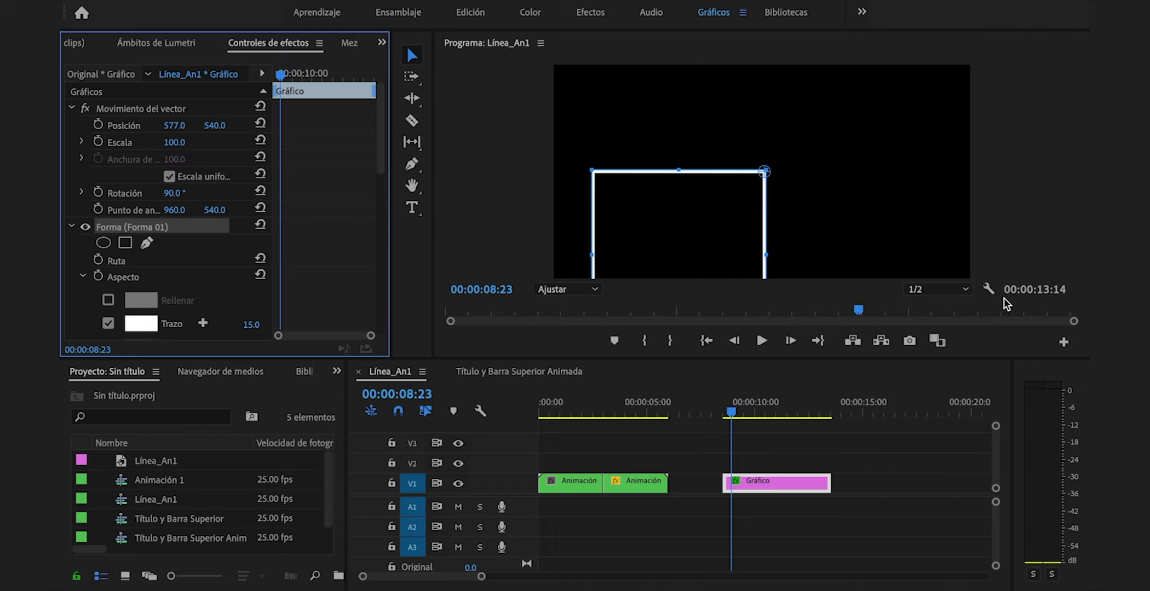
Centre the square at position 958, 119 using the safe margins, and move its clip to start at 00:00:10:00
click(988, 289)
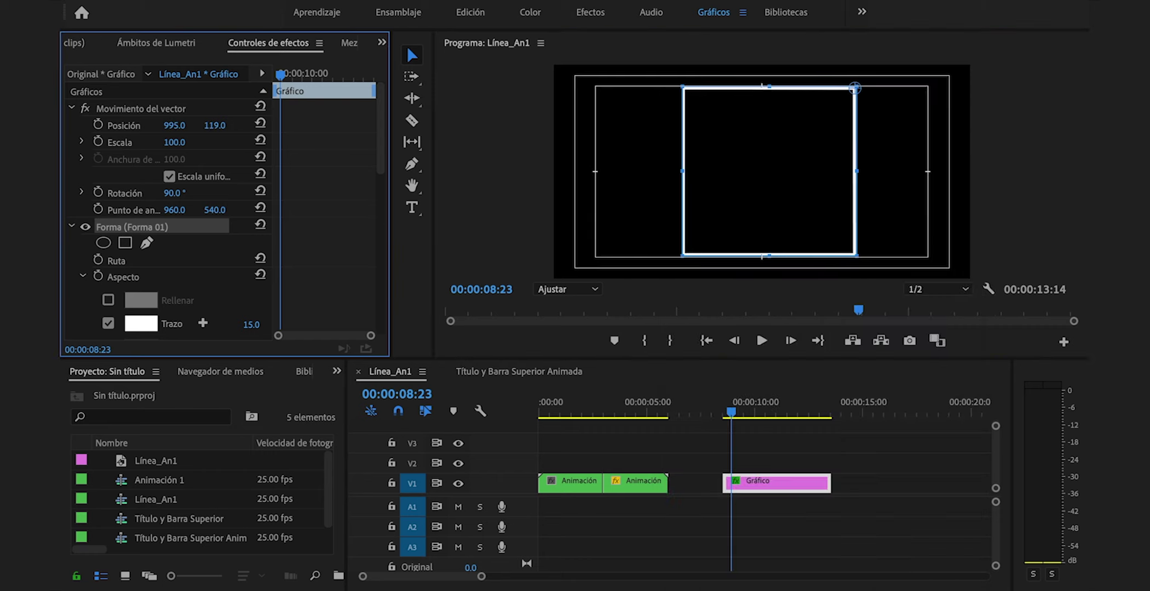
key(Left)
key(Left)
key(Left)
key(Left)
key(Left)
key(Left)
key(Left)
key(Left)
key(Left)
key(Left)
key(Left)
key(Left)
key(Left)
key(Left)
key(Left)
key(Left)
key(Left)
key(Left)
key(Left)
key(Left)
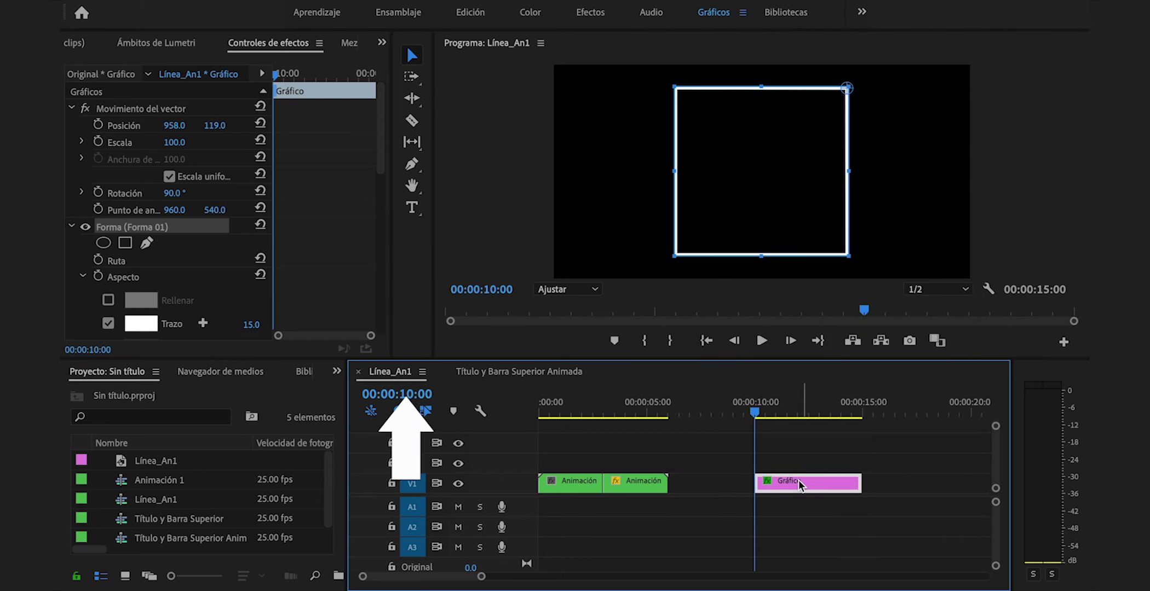
Animate the square's vector scale with keyframes from 0 at 00:00:10:00 to 100 at 00:00:11:00
drag(757, 412, 777, 414)
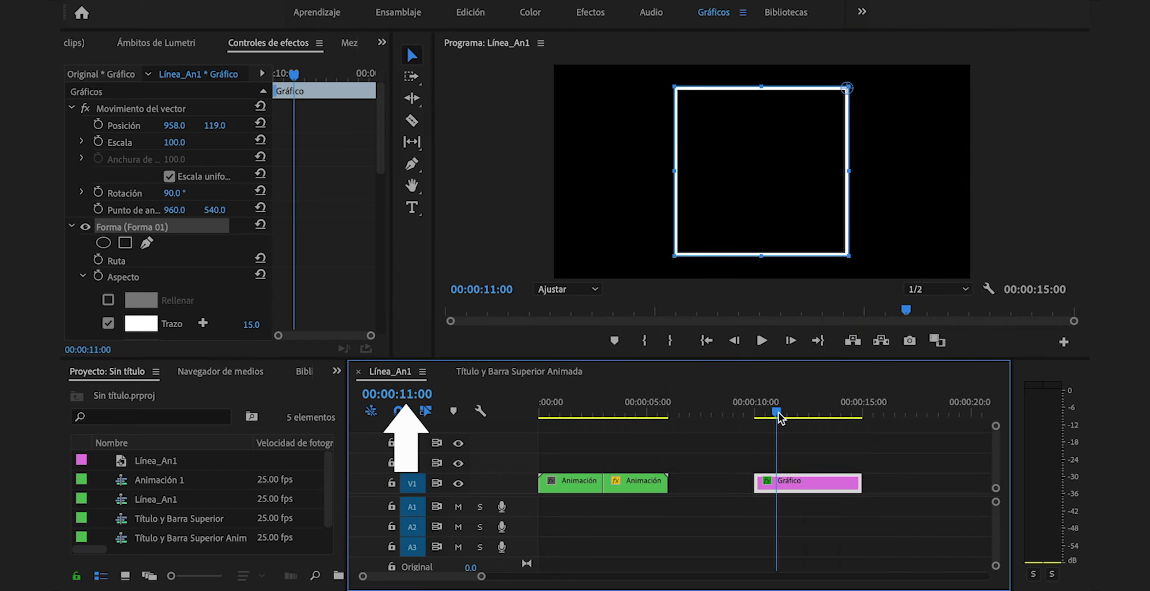
click(99, 143)
click(99, 143)
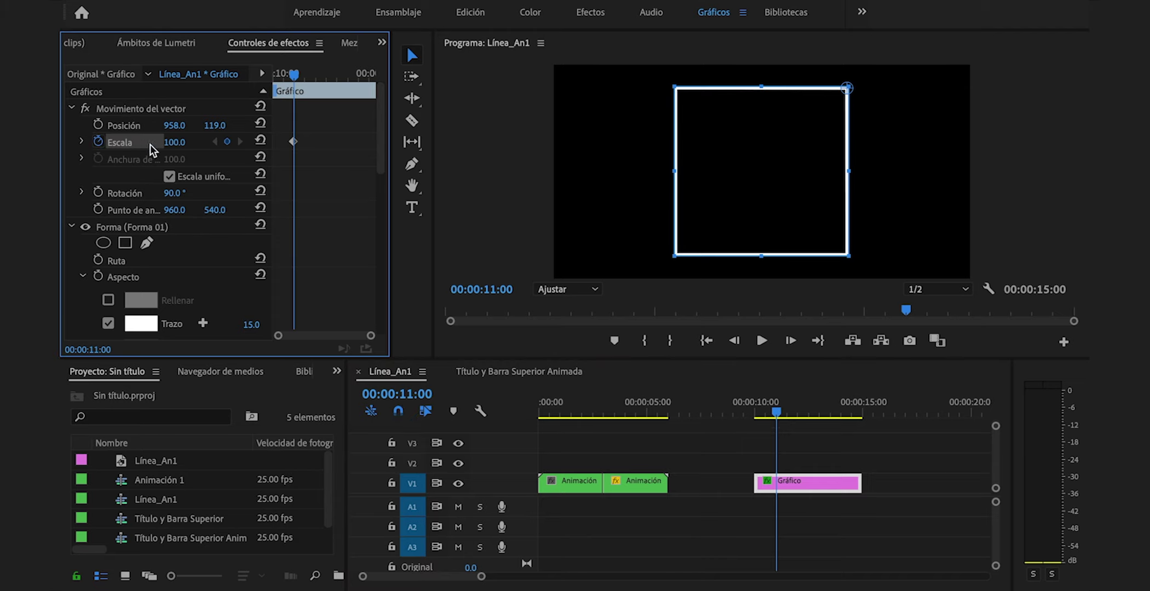
drag(295, 73, 274, 75)
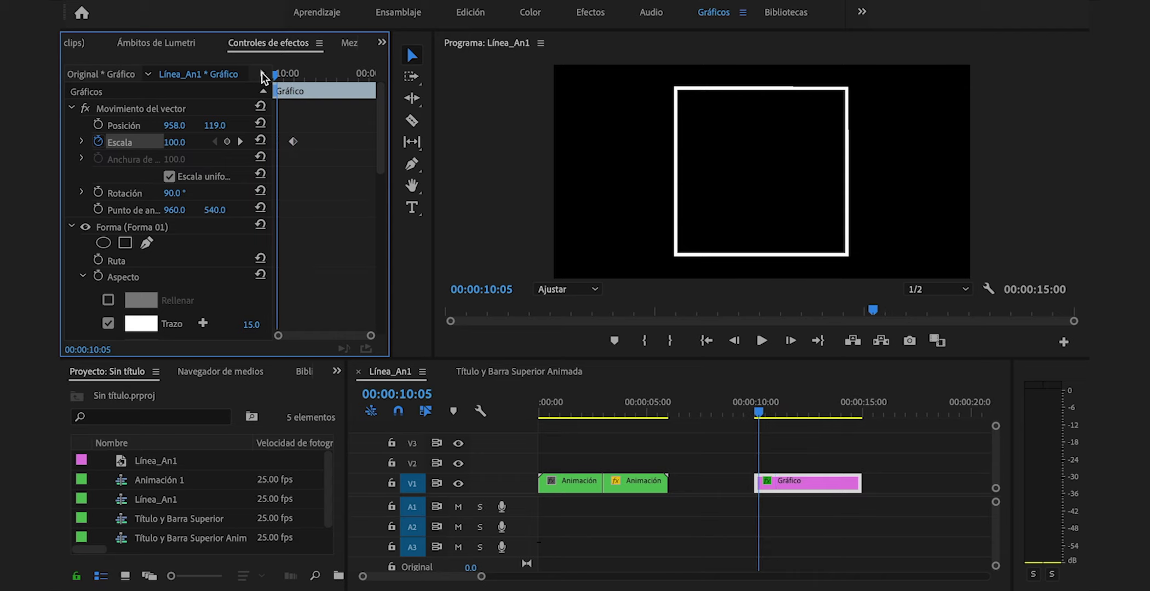
click(186, 140)
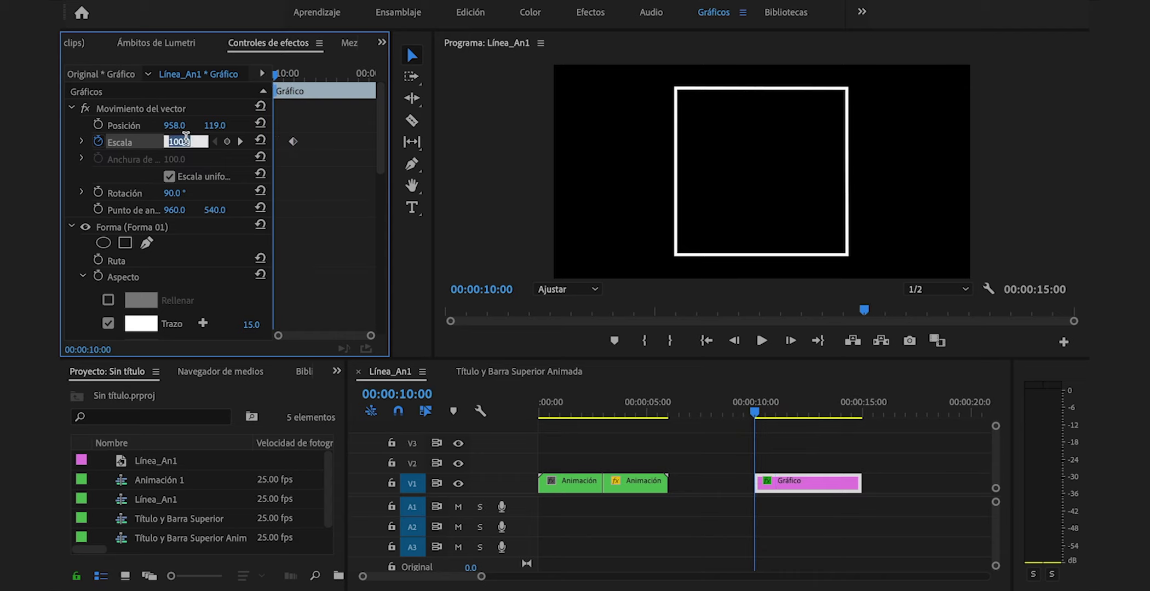
text(0)
key(Return)
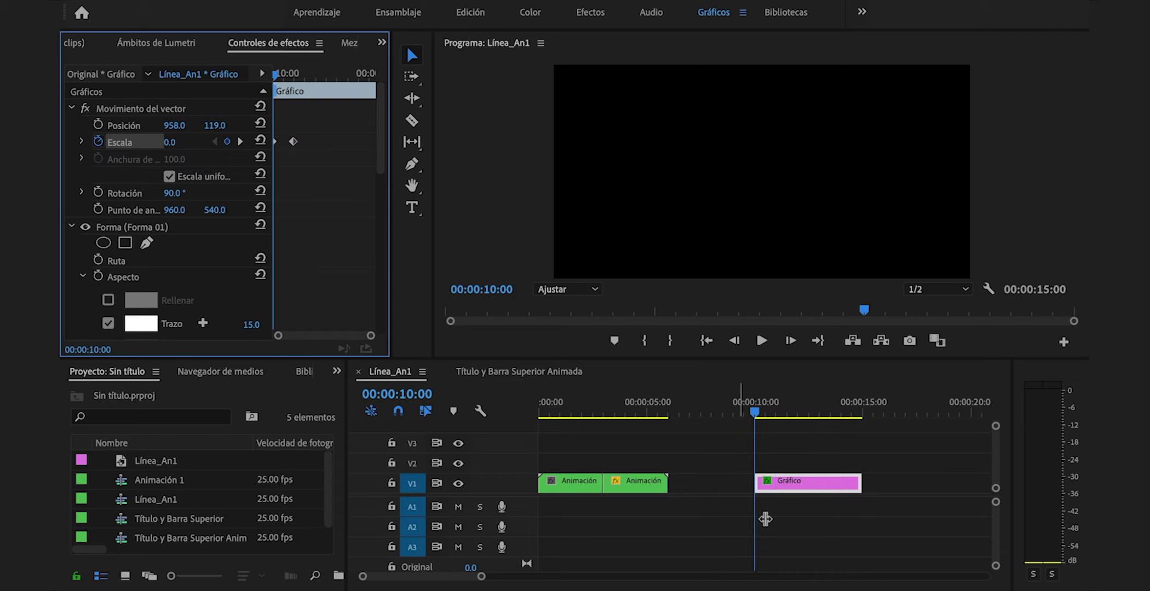
Play the square's scale animation, and widen and zoom in on the keyframe area of the effect controls
key(space)
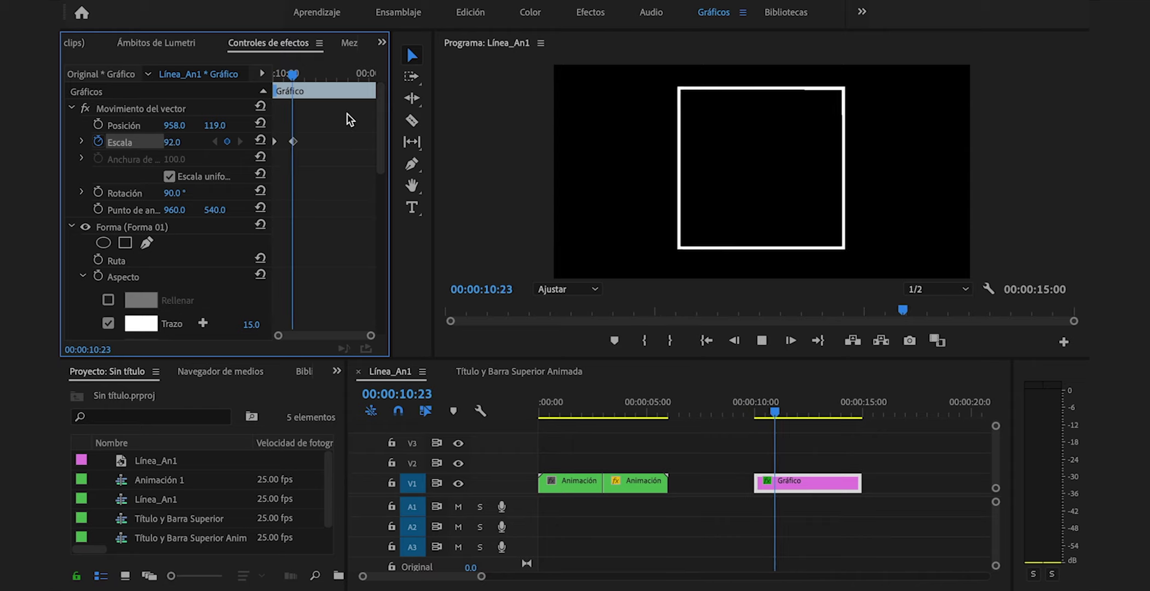
key(space)
drag(393, 217, 523, 216)
key(=)
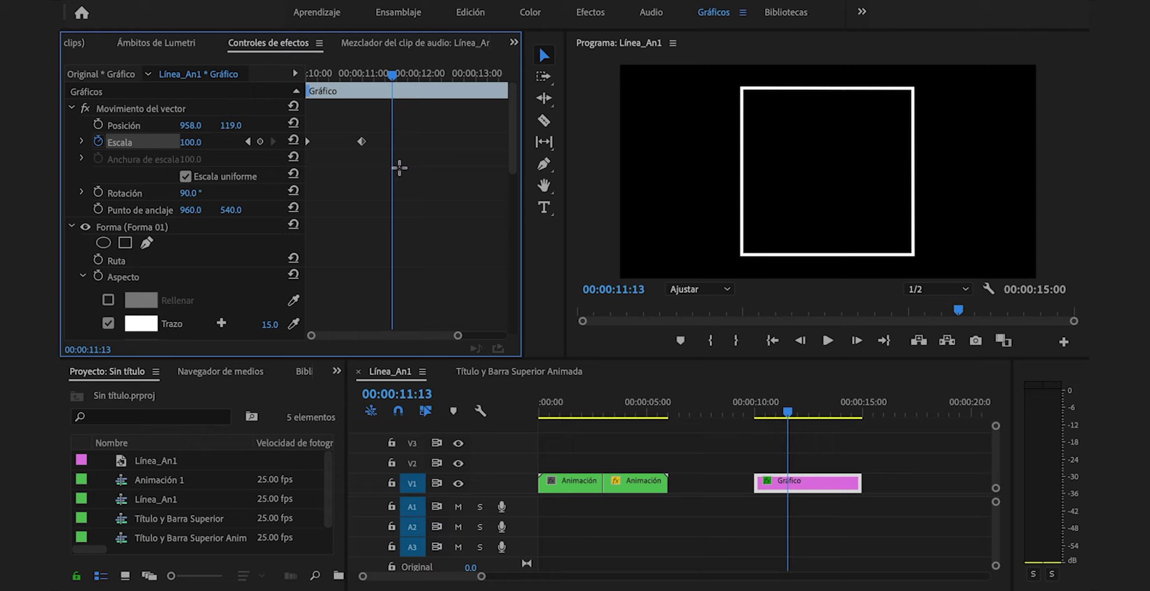
Ease the square's scale keyframes, pull the velocity curve's peak toward the first keyframe, and preview the animation
right_click(362, 145)
click(443, 366)
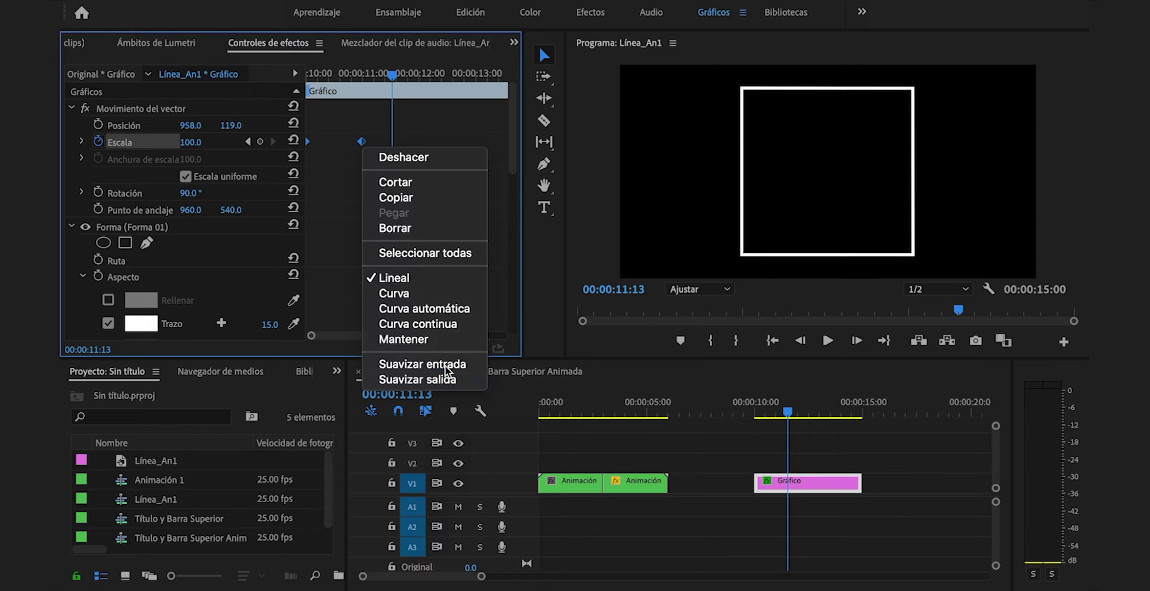
click(81, 141)
drag(354, 222, 306, 229)
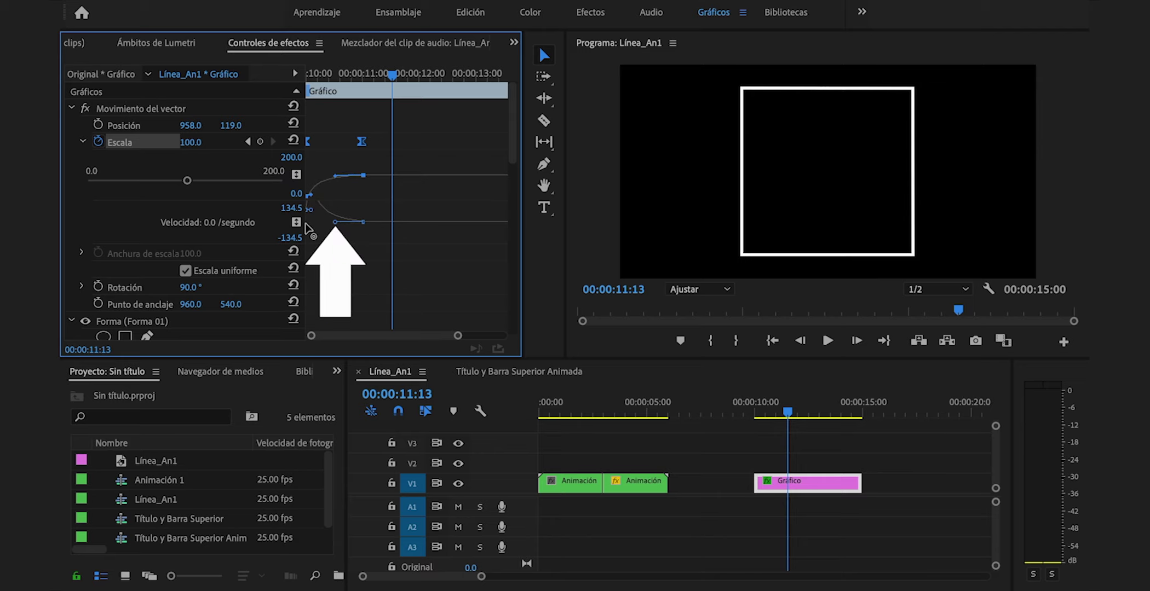
click(739, 409)
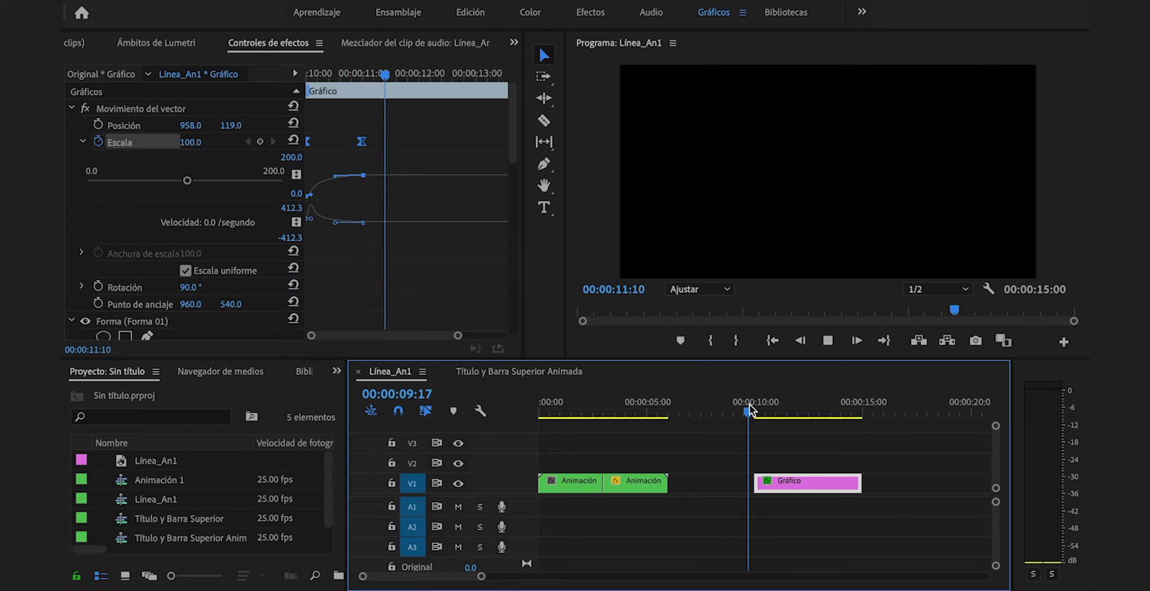
key(space)
Move the square's final scale keyframe to 00:00:10:20 and play the shortened animation
click(278, 69)
click(351, 75)
drag(362, 141, 351, 143)
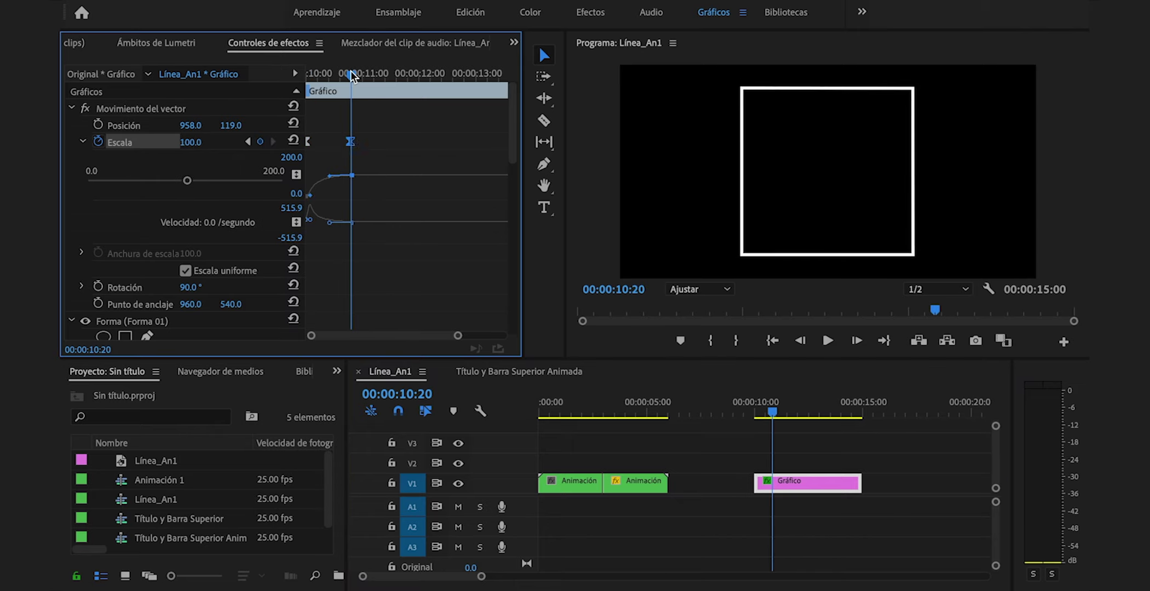
drag(350, 76, 286, 78)
key(space)
key(space)
Write the title "ANIMACIÓN NO. 2" as a text graphic, split over three lines: ANI, MA and CIÓN NO. 2
click(841, 458)
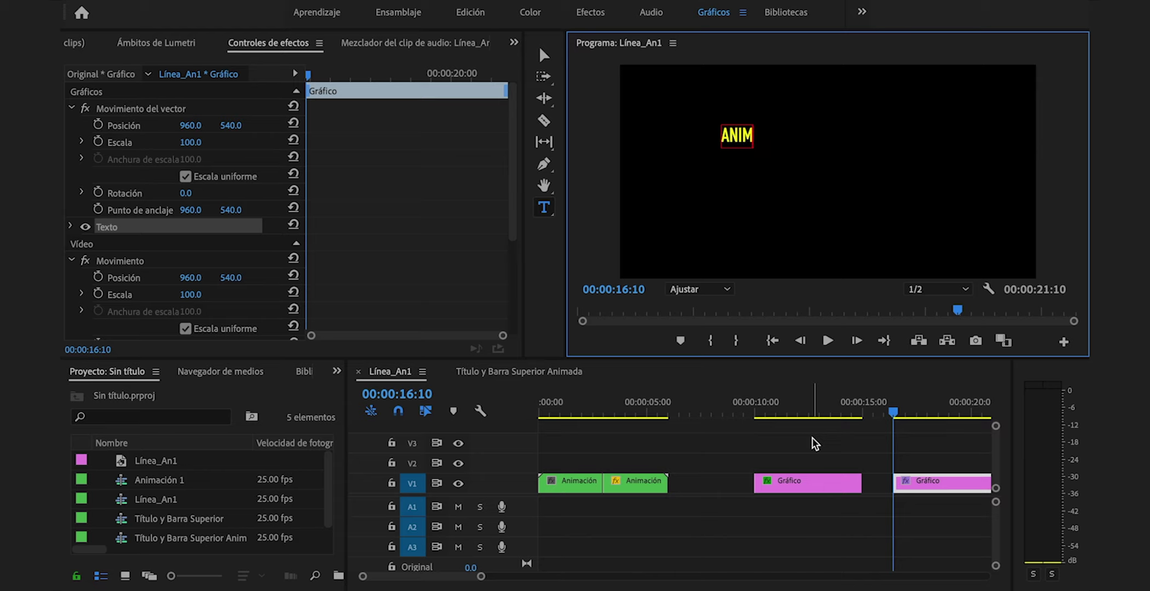
text(ACIÓN NO. 2)
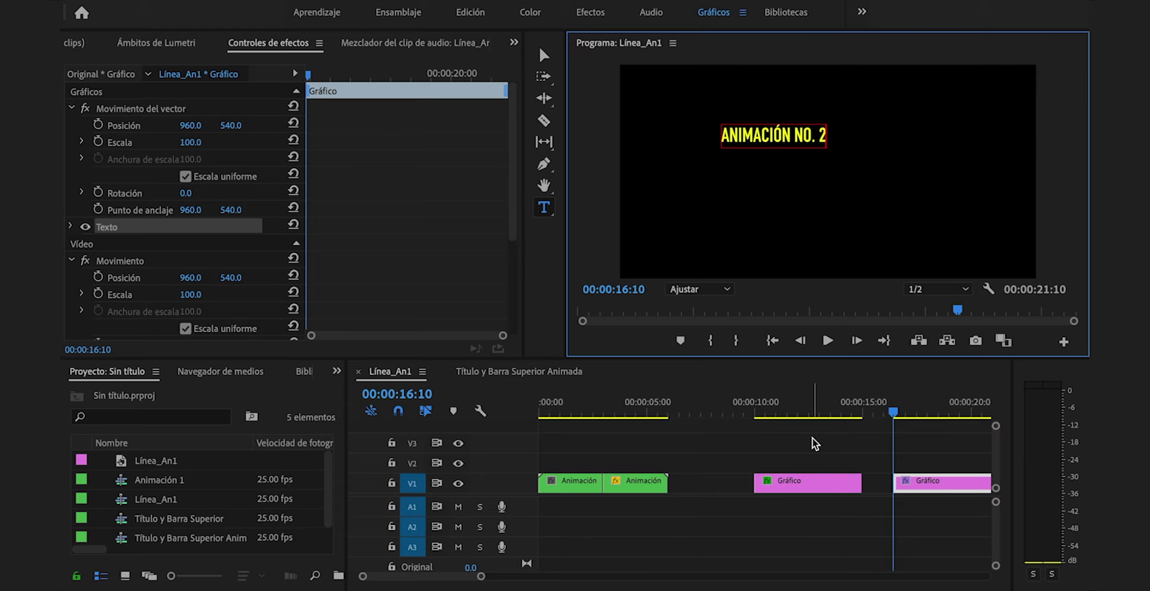
key(Right)
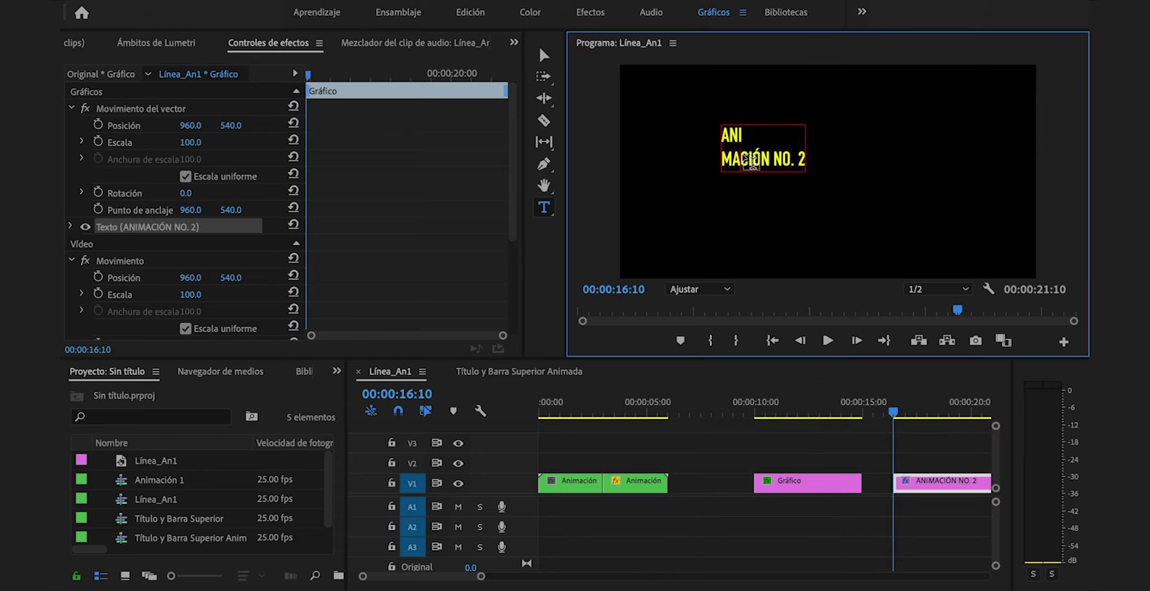
click(745, 160)
key(Return)
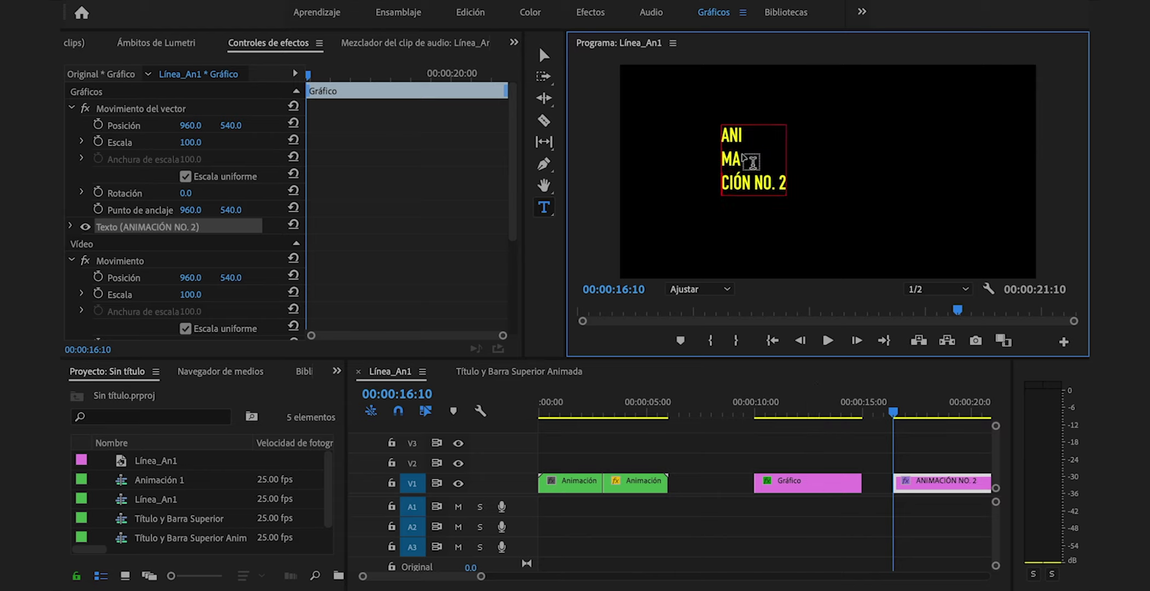
Show the Essential Graphics editing options for the title over the square and set the text scale to 200
key(ctrl+a)
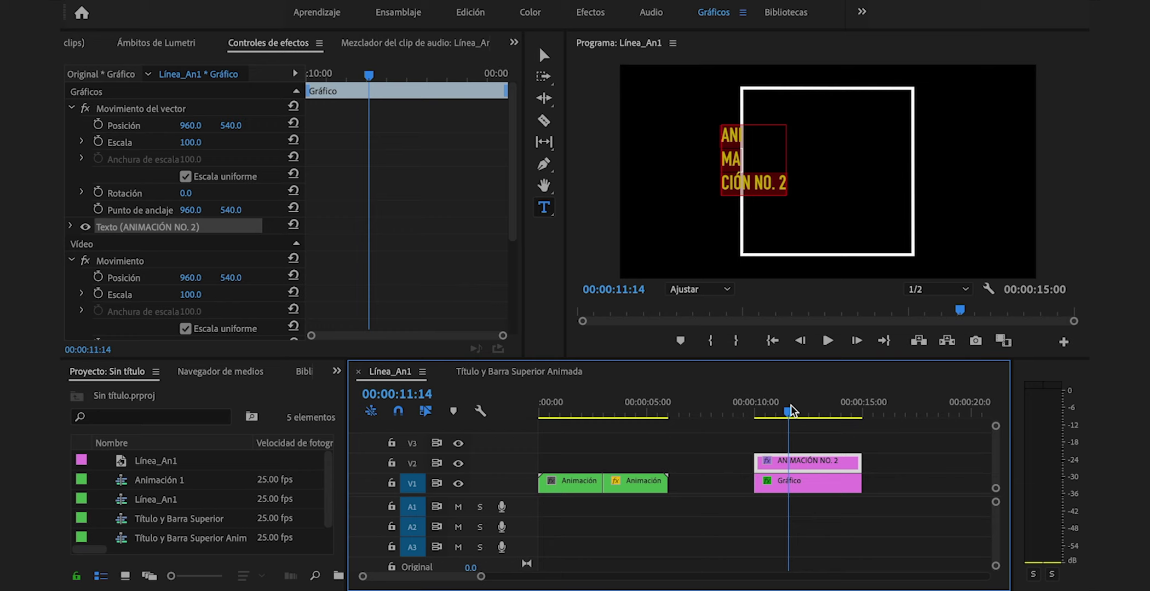
click(580, 2)
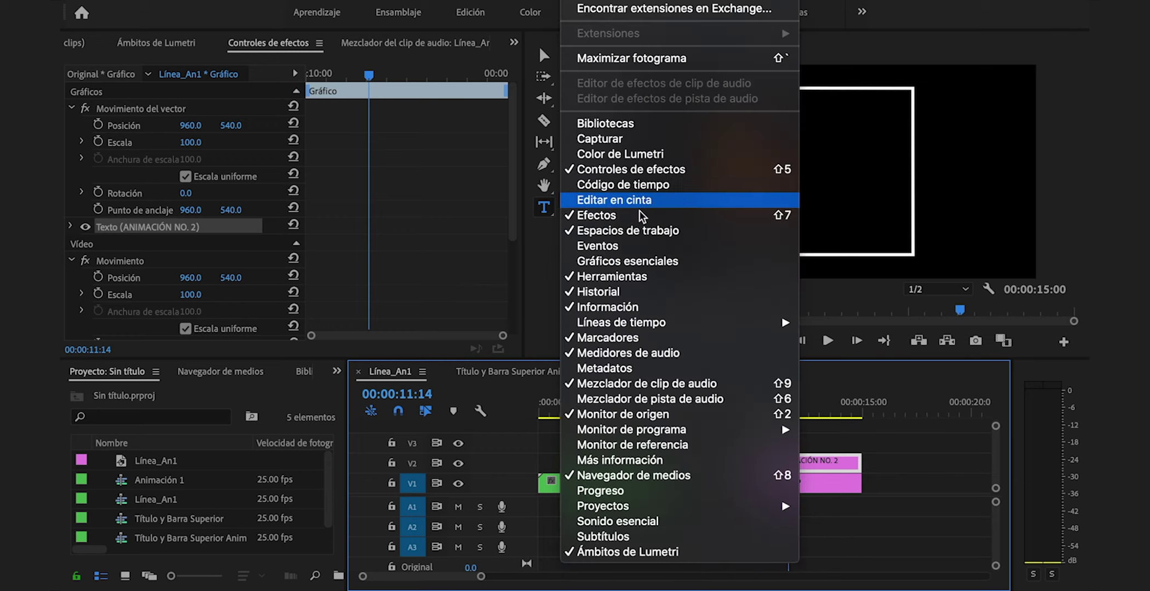
click(626, 261)
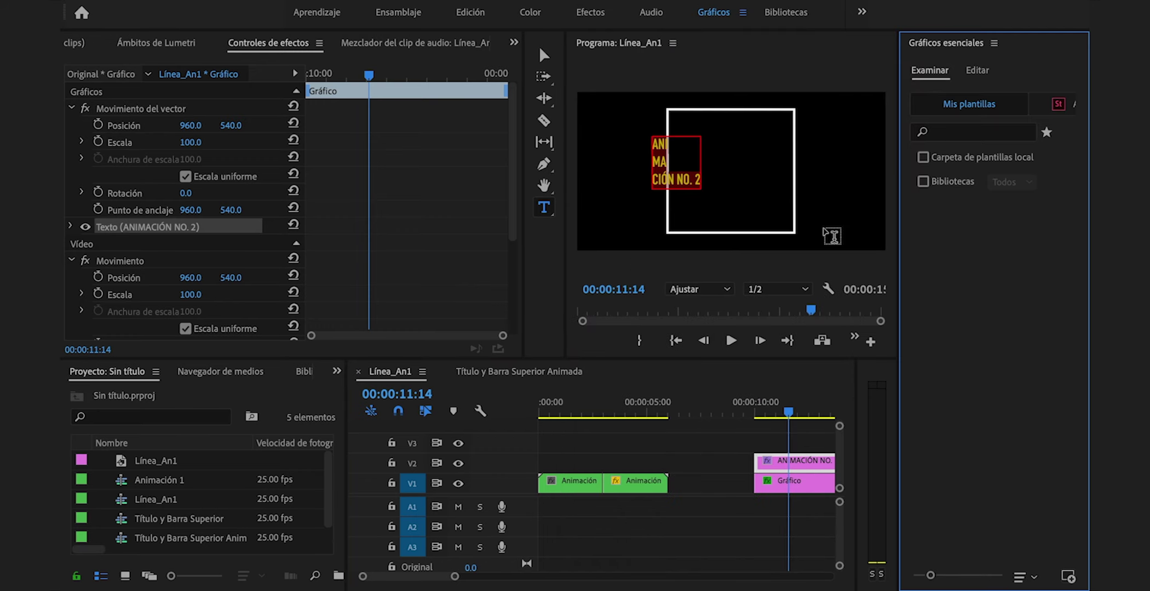
click(977, 72)
drag(945, 216, 1004, 216)
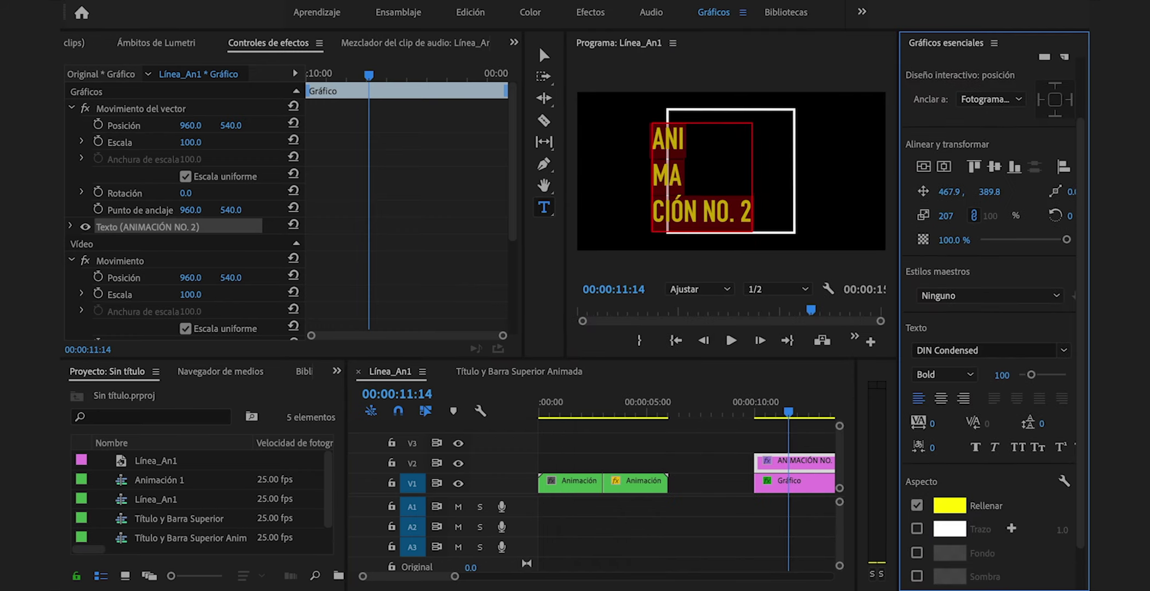
click(945, 216)
text(200)
key(Return)
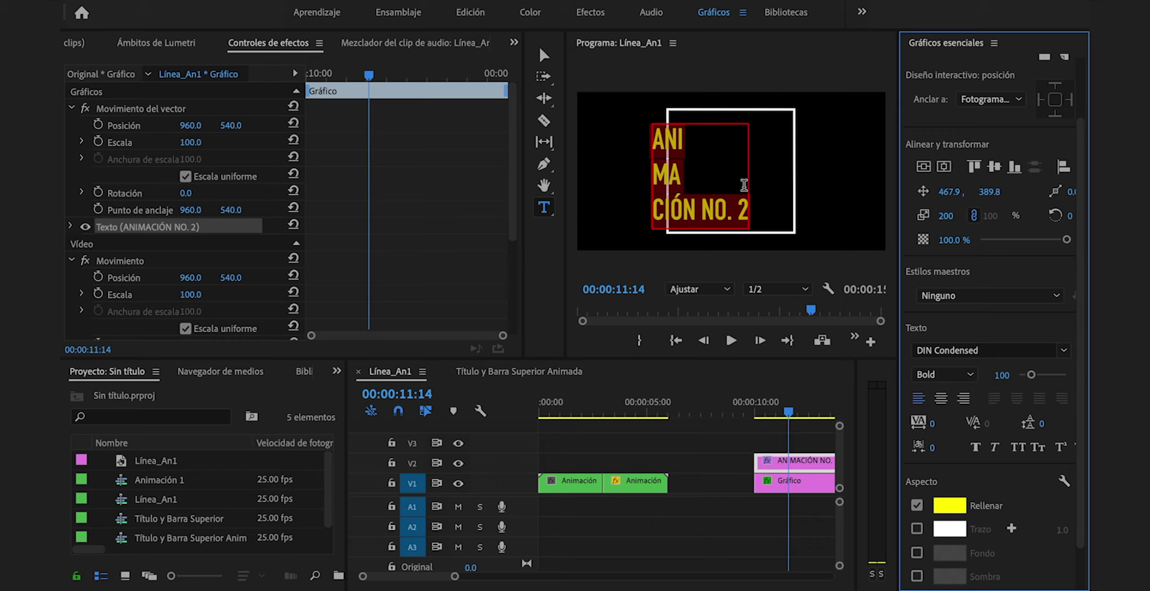
Colour only the word ANIMACIÓN white (FFFFFF) and centre the title horizontally and vertically in the frame
drag(701, 207, 646, 130)
click(952, 509)
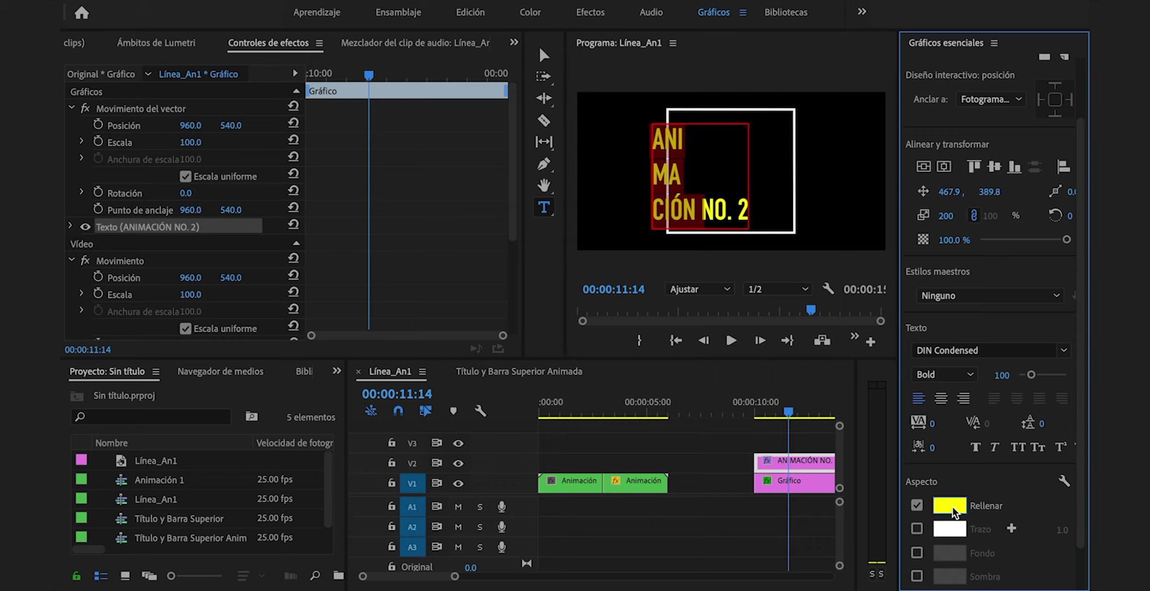
drag(435, 364, 382, 464)
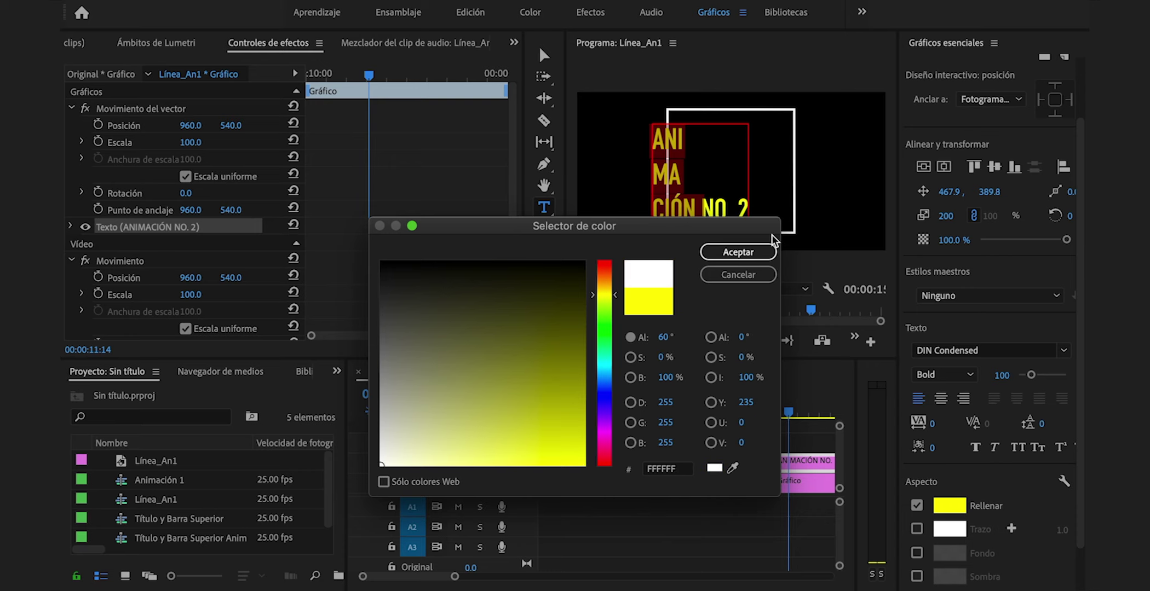
click(749, 254)
click(943, 166)
click(923, 167)
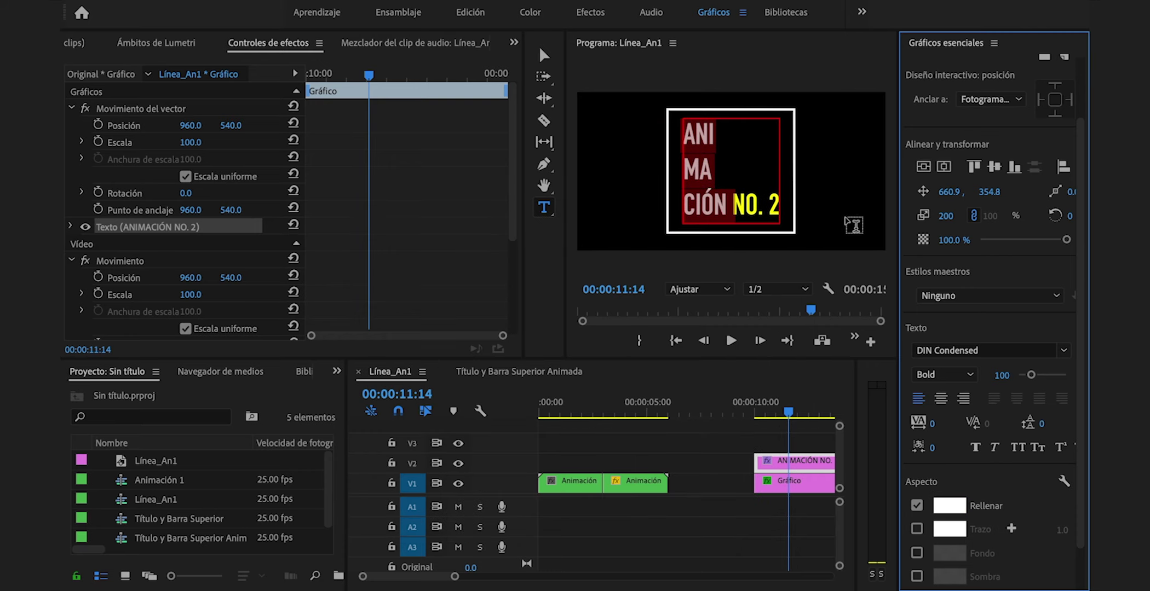
Play the square animation together with the title
click(720, 468)
key(space)
scroll(721, 470, right, 3)
key(space)
Duplicate the ANIMACIÓN NO. 2 text layer twice within the title graphic
drag(513, 197, 531, 301)
click(198, 189)
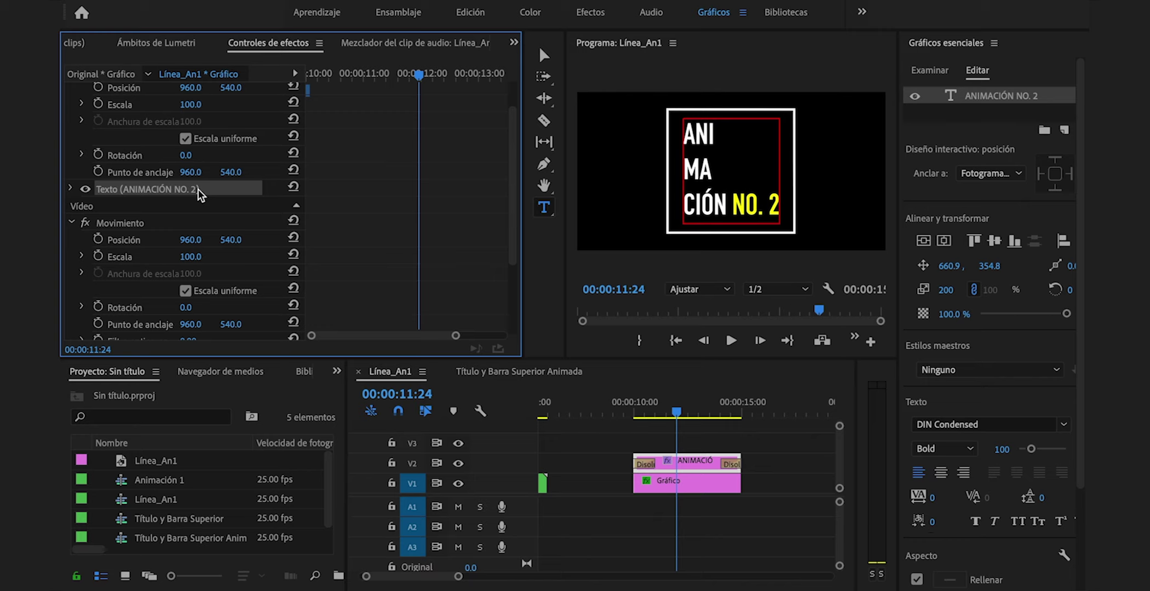
key(ctrl+c)
key(ctrl+v)
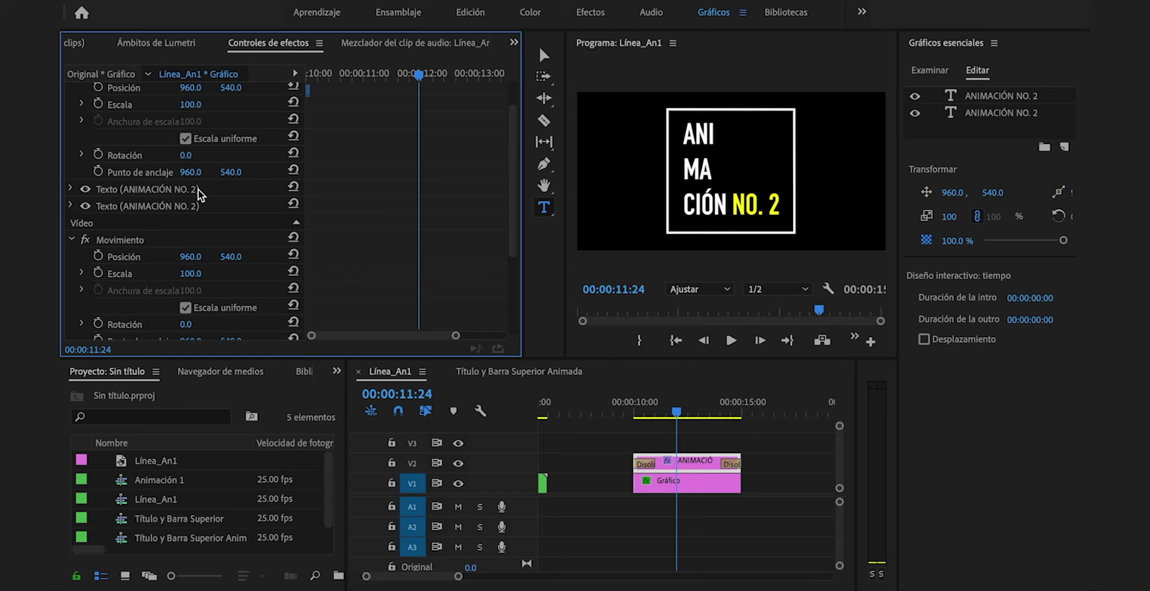
key(ctrl+v)
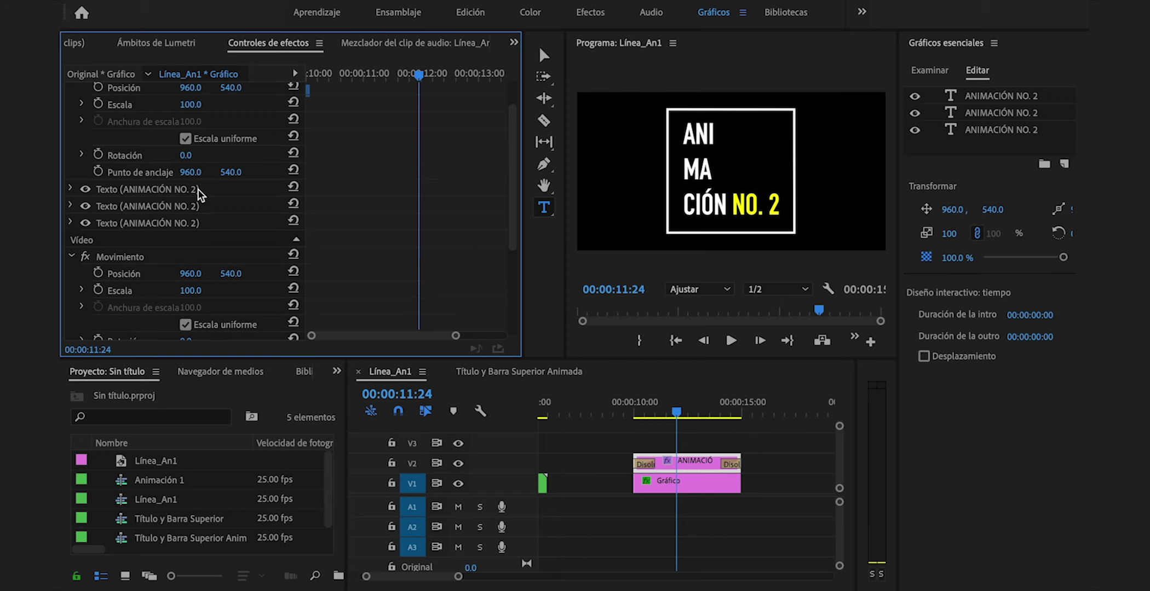
Reduce the first text layer to ANI and the second to MA, keeping each word on its own line
click(198, 189)
click(687, 162)
text(ANI)
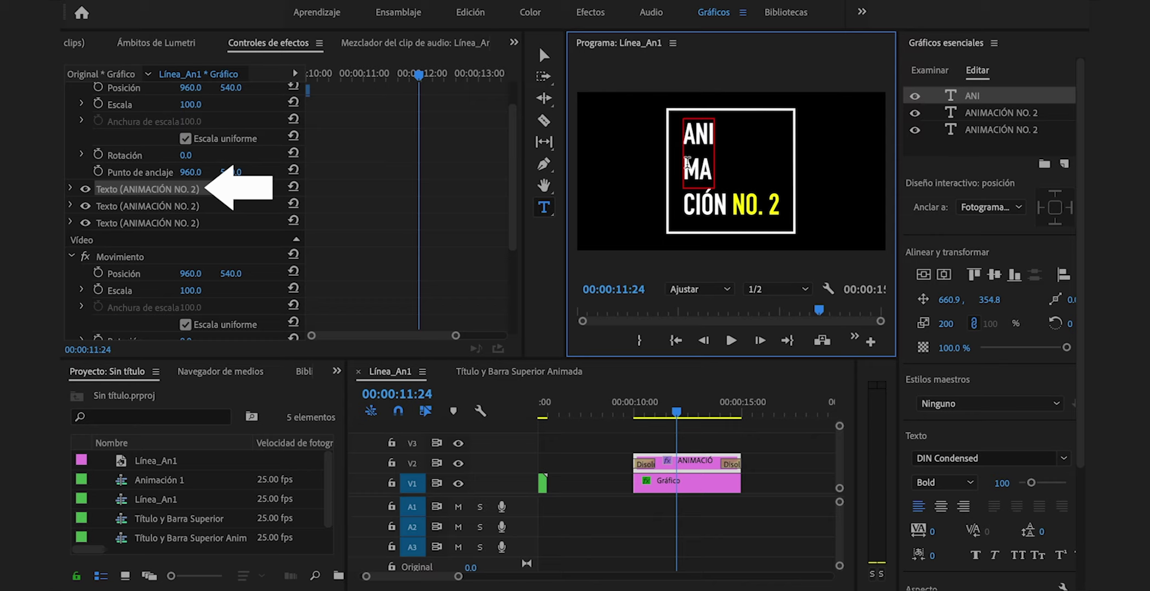
click(184, 208)
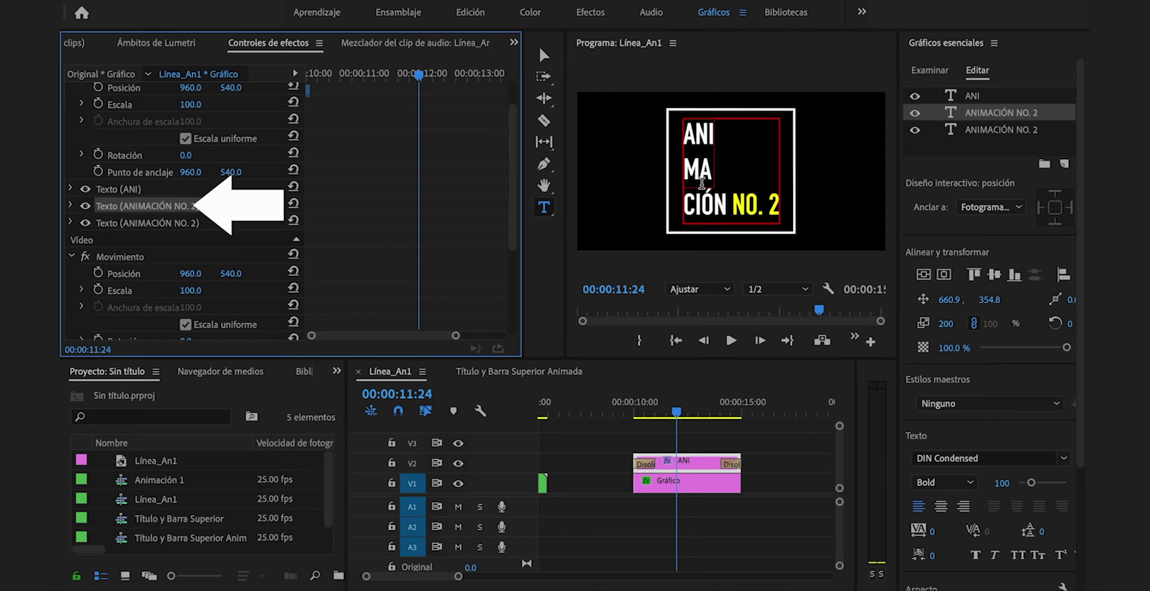
drag(770, 203, 673, 207)
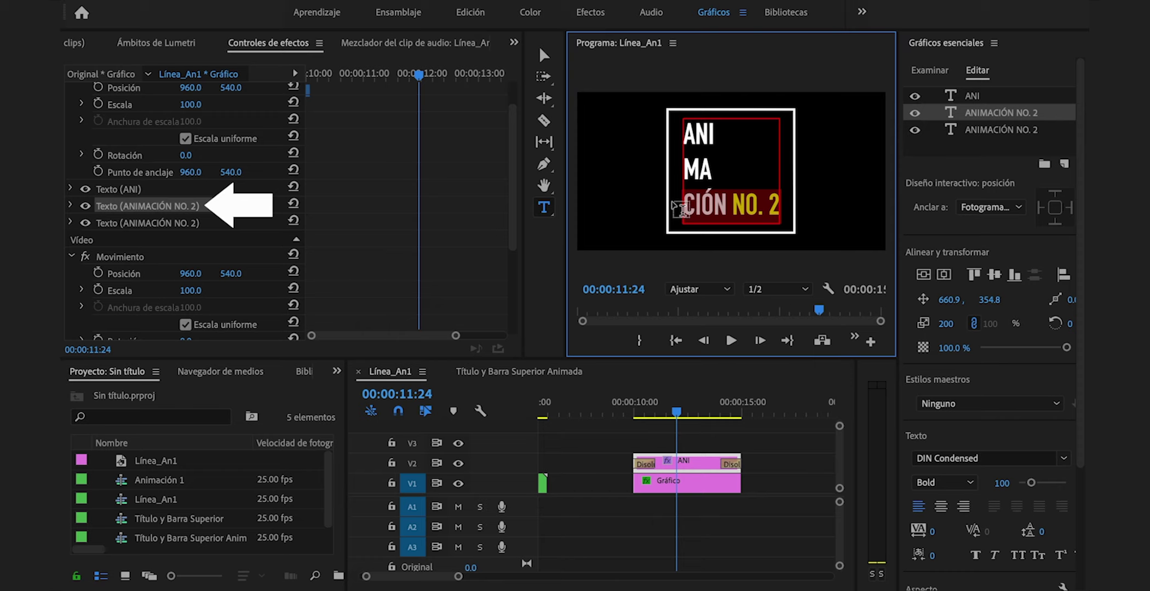
key(BackSpace)
key(Escape)
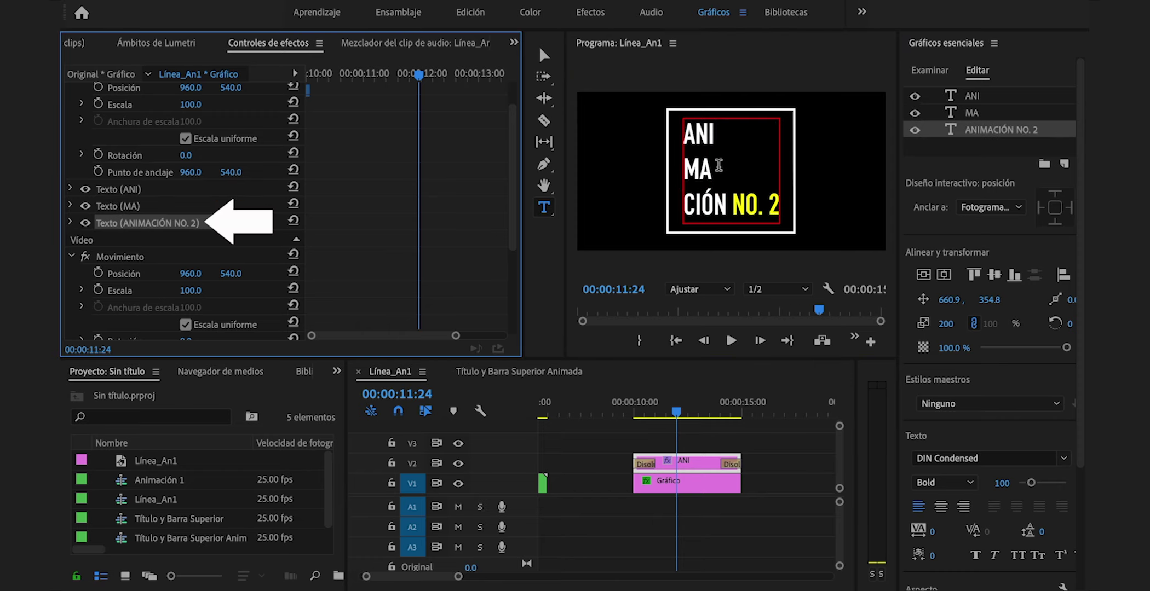
Reduce the third text layer to CIÓN NO. 2, with blank lines above it to keep its place
drag(718, 164, 679, 122)
key(BackSpace)
key(Return)
key(Return)
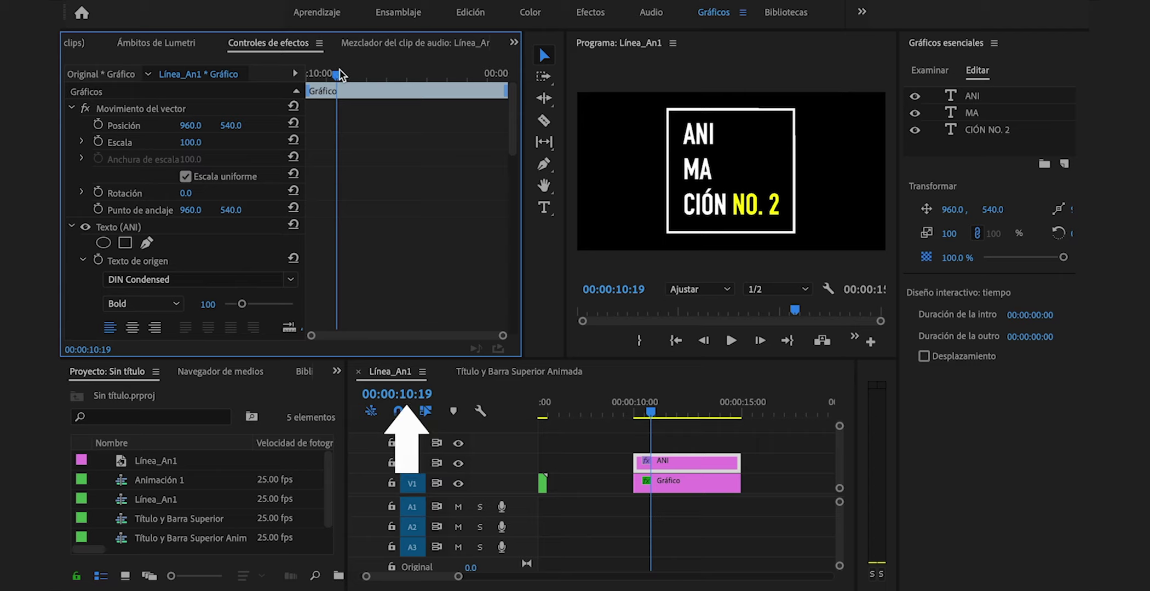
Animate the ANI text's horizontal position with keyframes from 350 at 00:00:11:00 to 660.9 at 00:00:11:10
drag(336, 74, 362, 74)
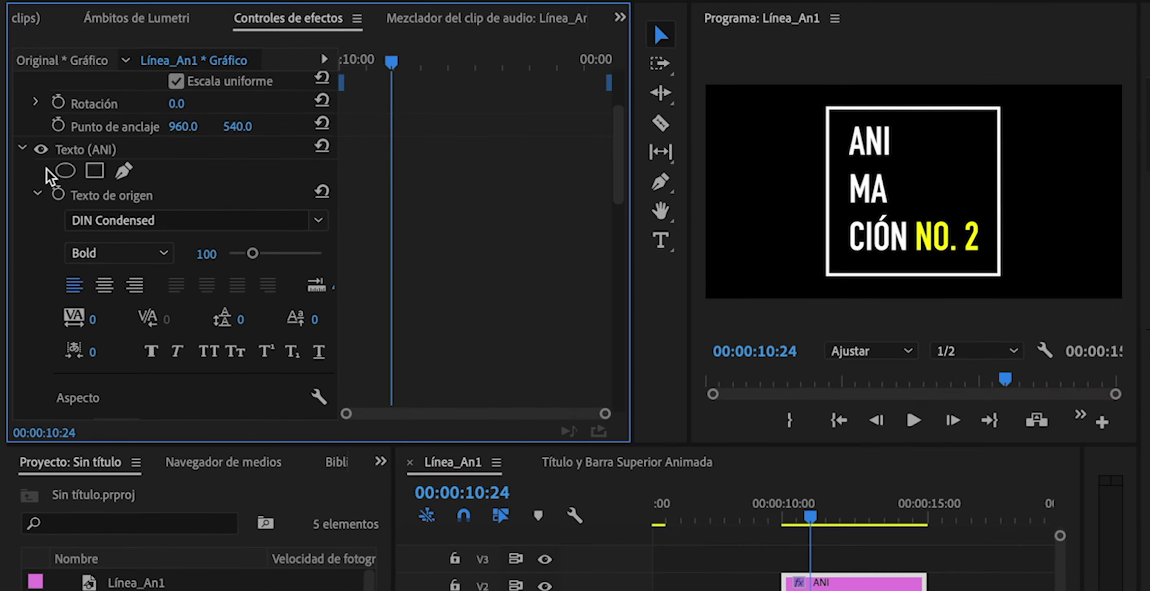
click(66, 153)
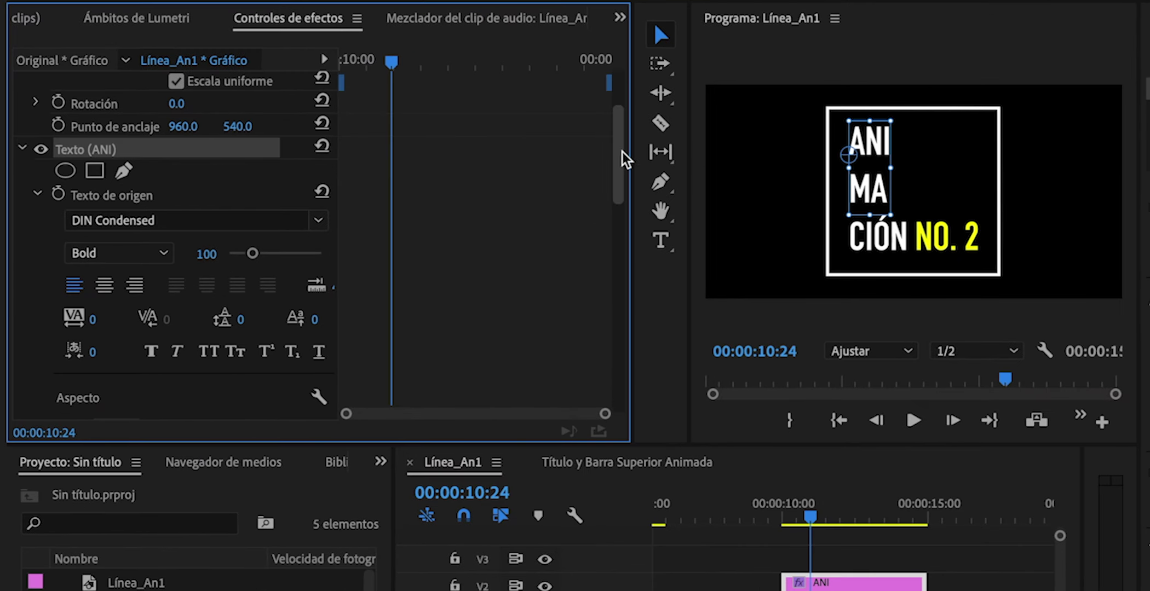
scroll(620, 147, up, 1)
drag(620, 147, 621, 223)
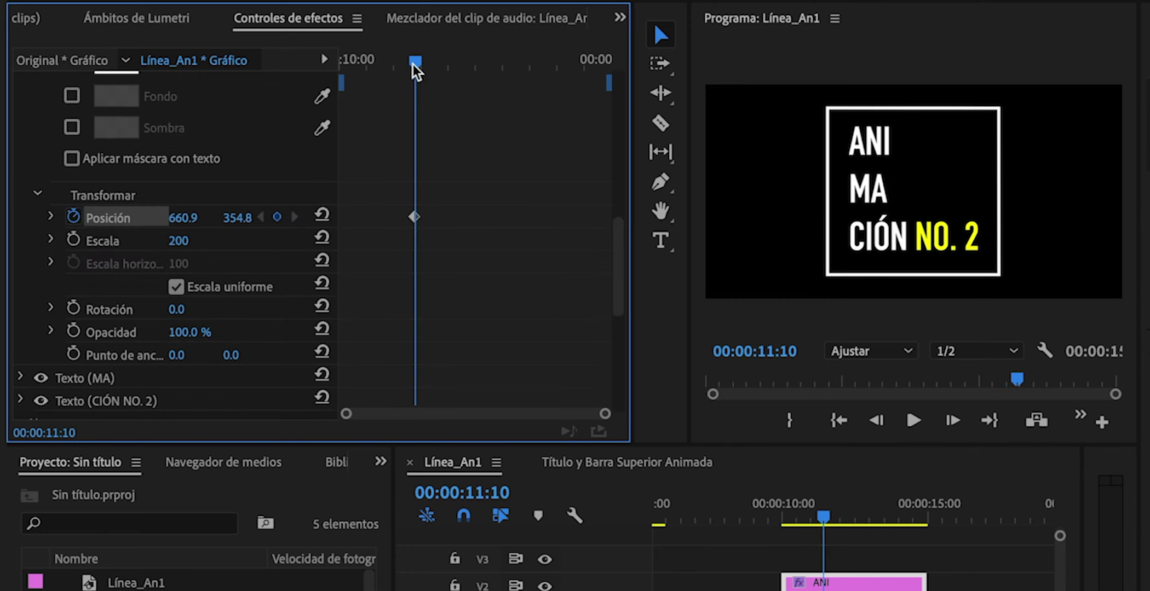
drag(415, 67, 393, 68)
drag(184, 217, 12, 218)
click(183, 218)
text(350)
key(Return)
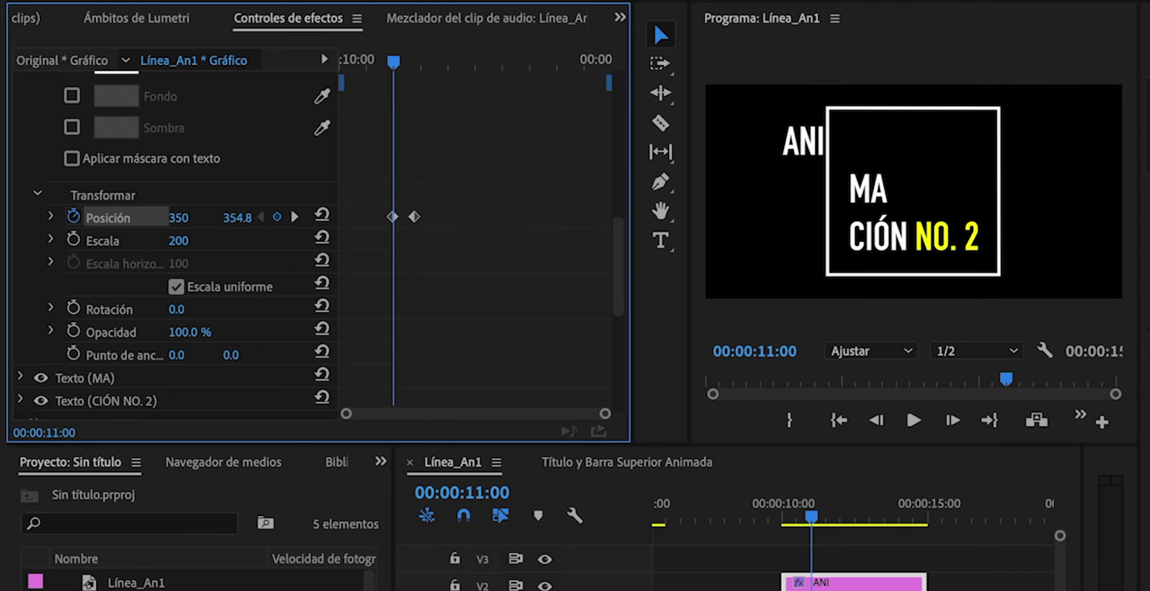
Animate the MA text's horizontal position with keyframes from 350 at 00:00:11:00 to 660.9 at 00:00:11:10
scroll(89, 215, down, 5)
click(87, 214)
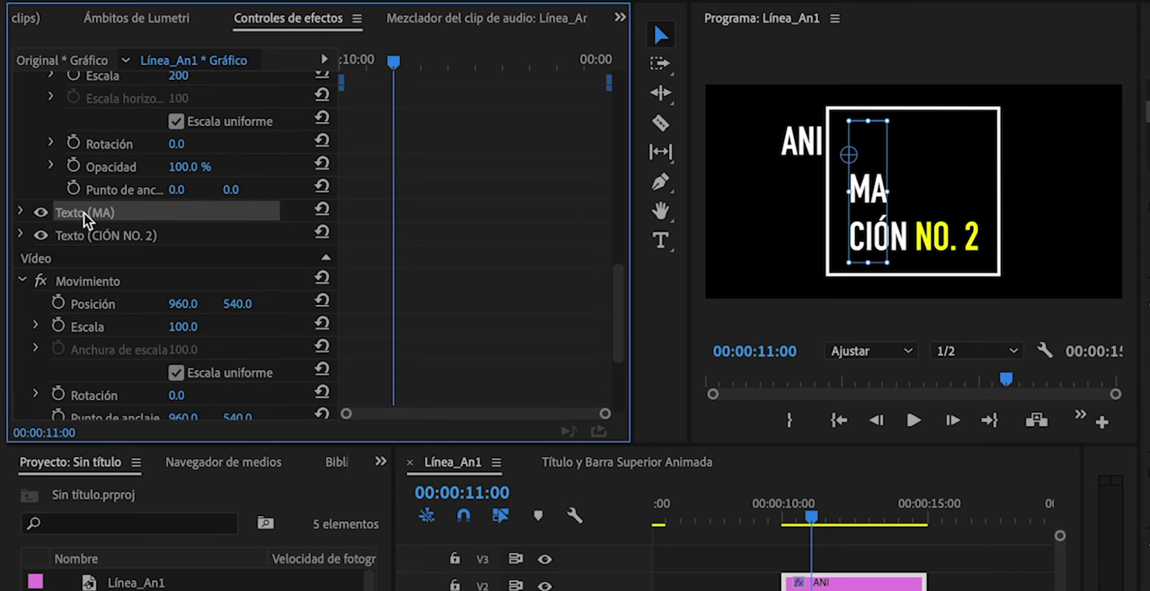
click(22, 213)
scroll(627, 252, up, 2)
drag(395, 60, 426, 65)
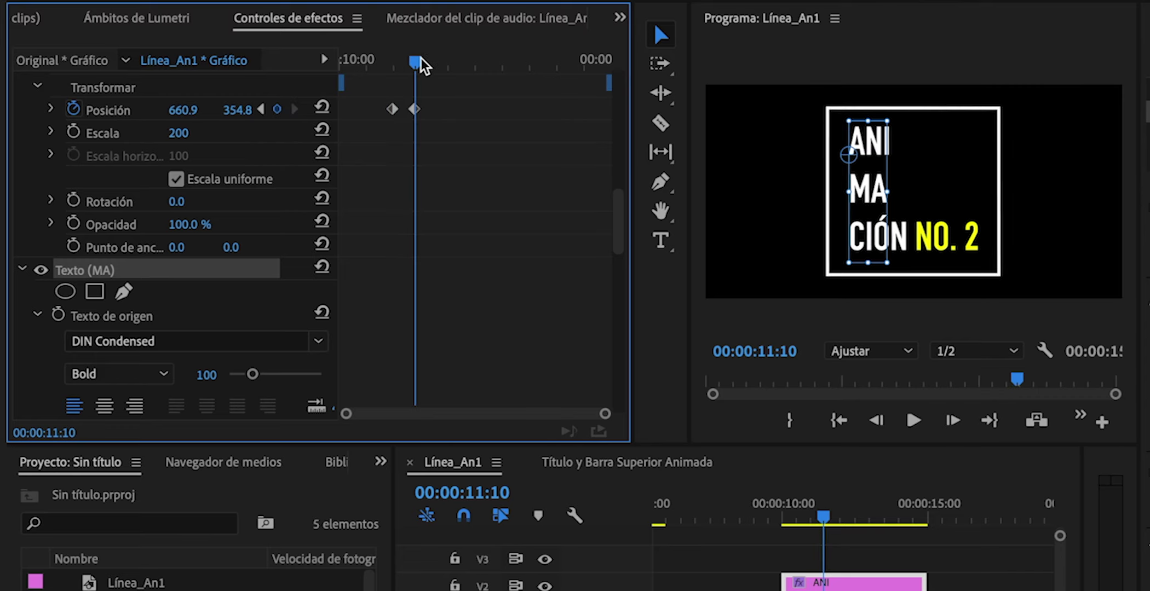
scroll(122, 224, down, 6)
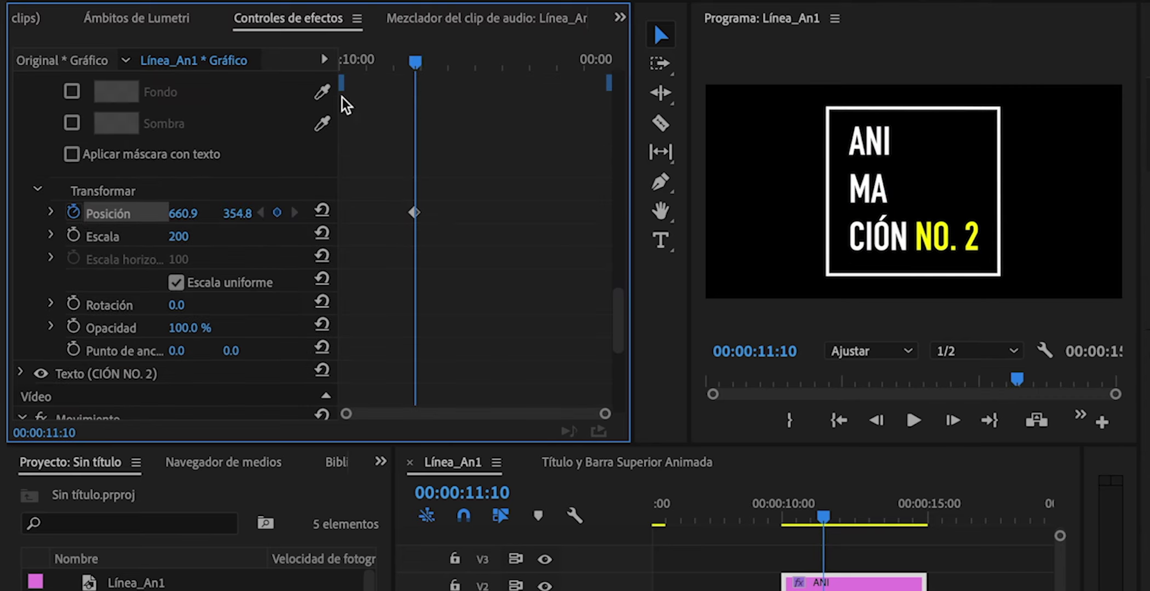
drag(392, 67, 396, 64)
drag(183, 214, 31, 213)
click(191, 214)
text(350)
key(Return)
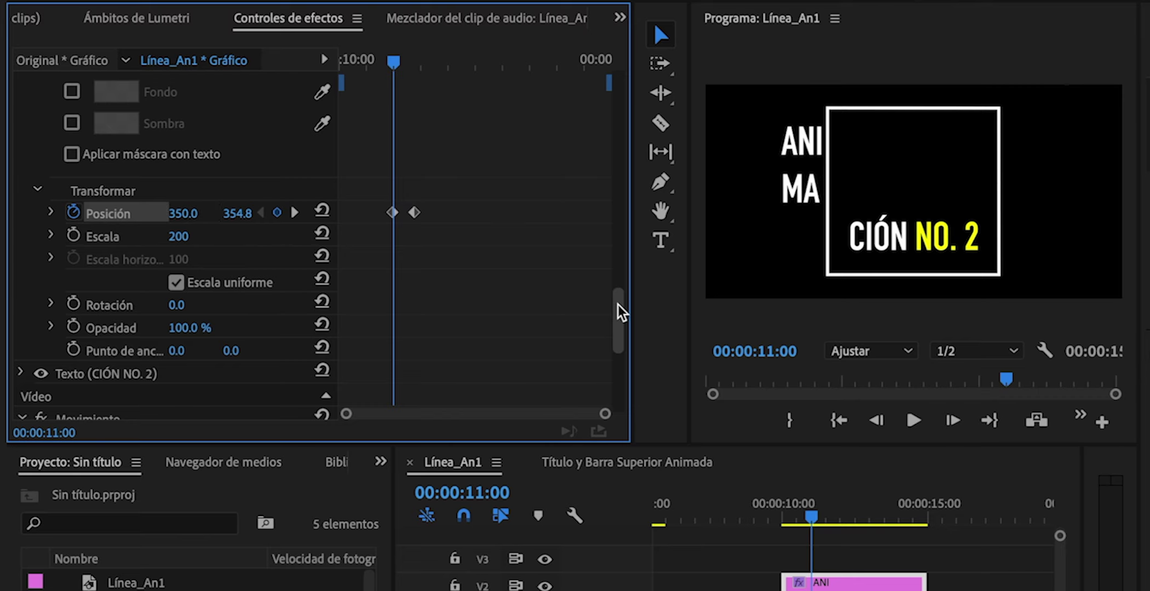
Add a Position keyframe to the CIÓN NO. 2 text at 00:00:11:10, keeping its horizontal position at 660.9
scroll(620, 312, down, 3)
click(71, 262)
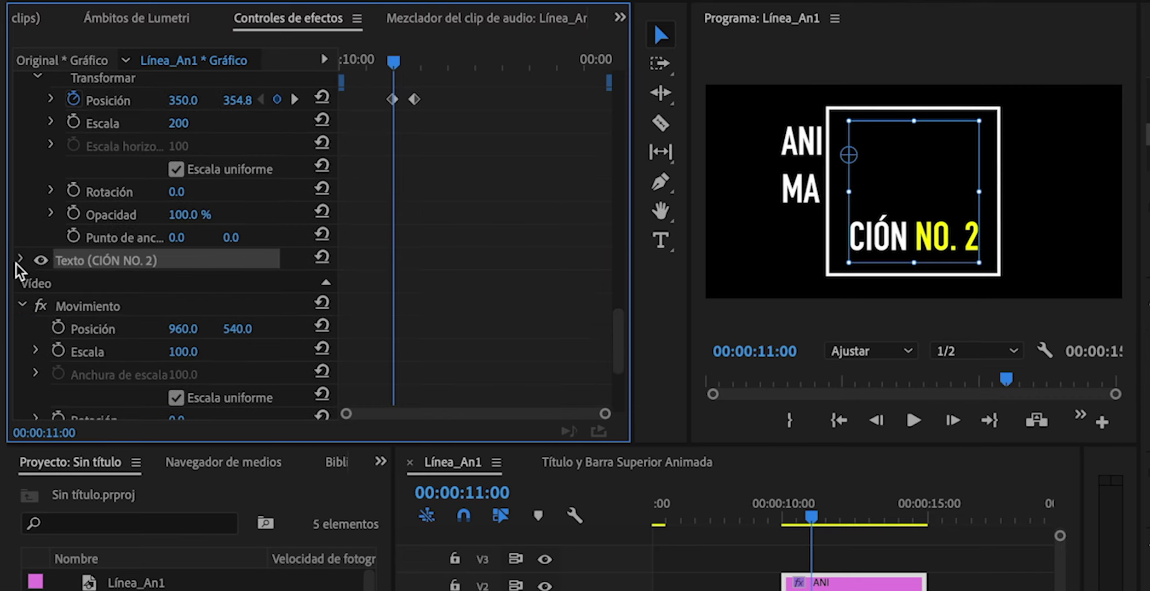
click(19, 260)
scroll(446, 214, down, 5)
drag(401, 73, 415, 64)
scroll(164, 230, down, 9)
click(72, 221)
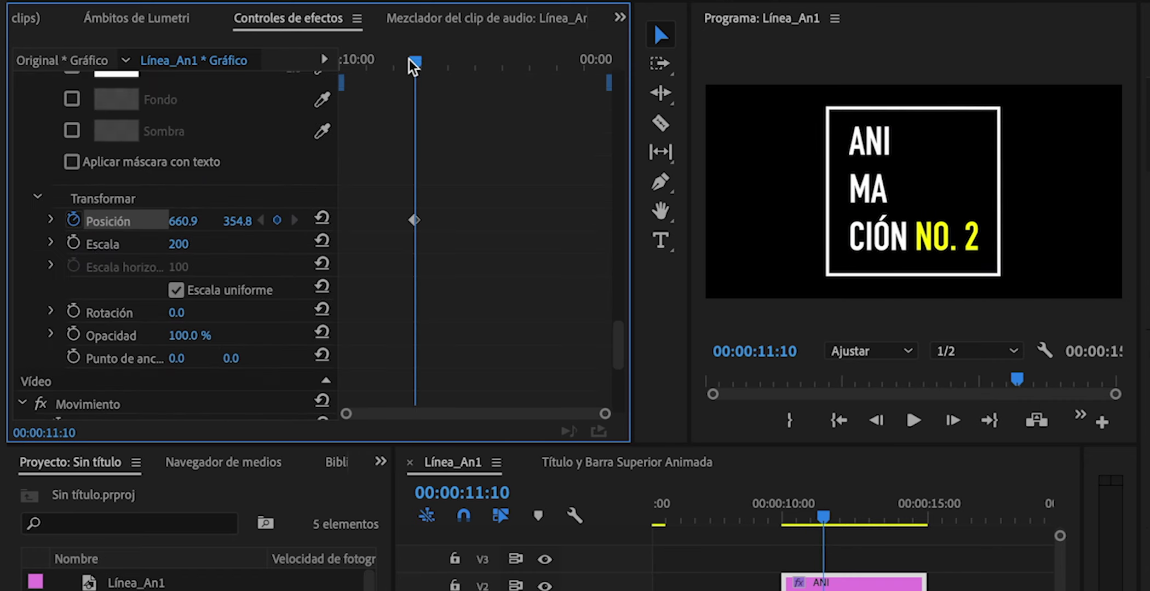
At 00:00:11:00, set the CIÓN NO. 2 text's horizontal position to 350, then lower it to -65
key(Left)
key(Left)
key(Left)
key(Left)
key(Left)
key(Left)
key(Left)
key(Left)
key(Left)
key(Left)
key(Left)
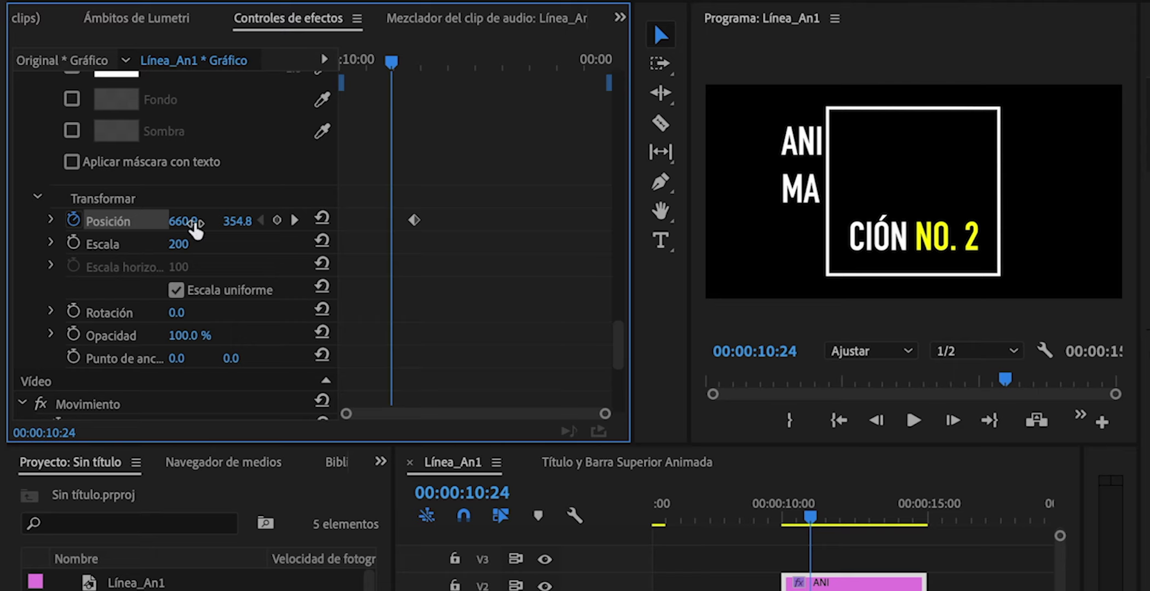
key(Right)
click(189, 222)
text(350)
key(Return)
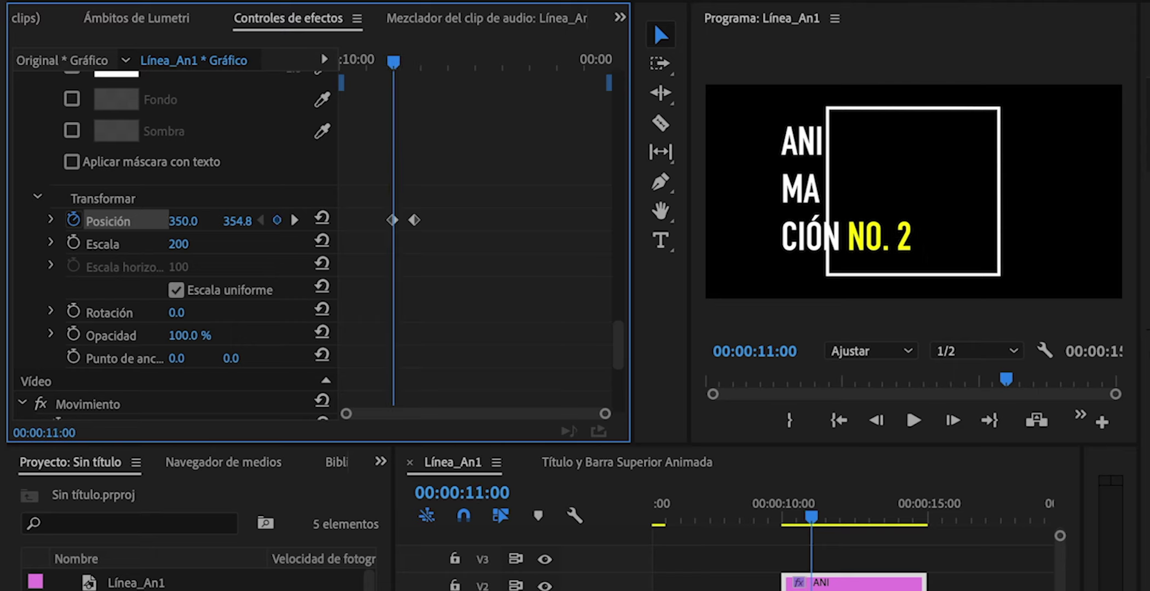
drag(182, 221, 86, 221)
drag(780, 517, 838, 506)
Shift both ANI Position keyframes earlier so the movement starts at 00:00:10:20
scroll(427, 219, down, 3)
drag(439, 62, 399, 68)
drag(618, 283, 620, 182)
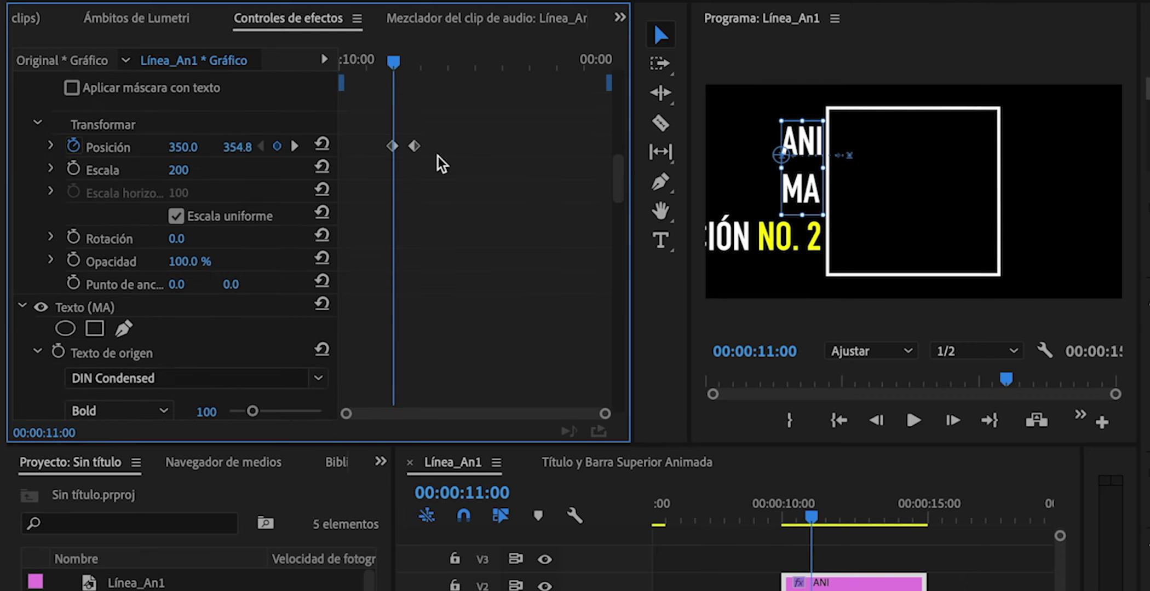
key(Left)
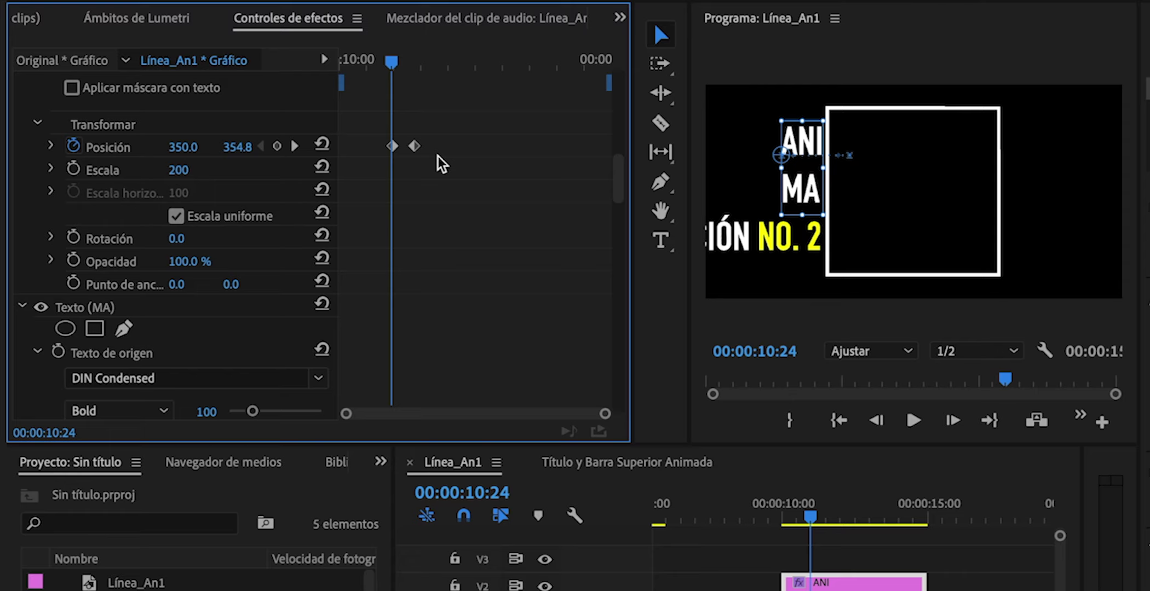
key(Left)
key(Left)
key(Left)
key(Left)
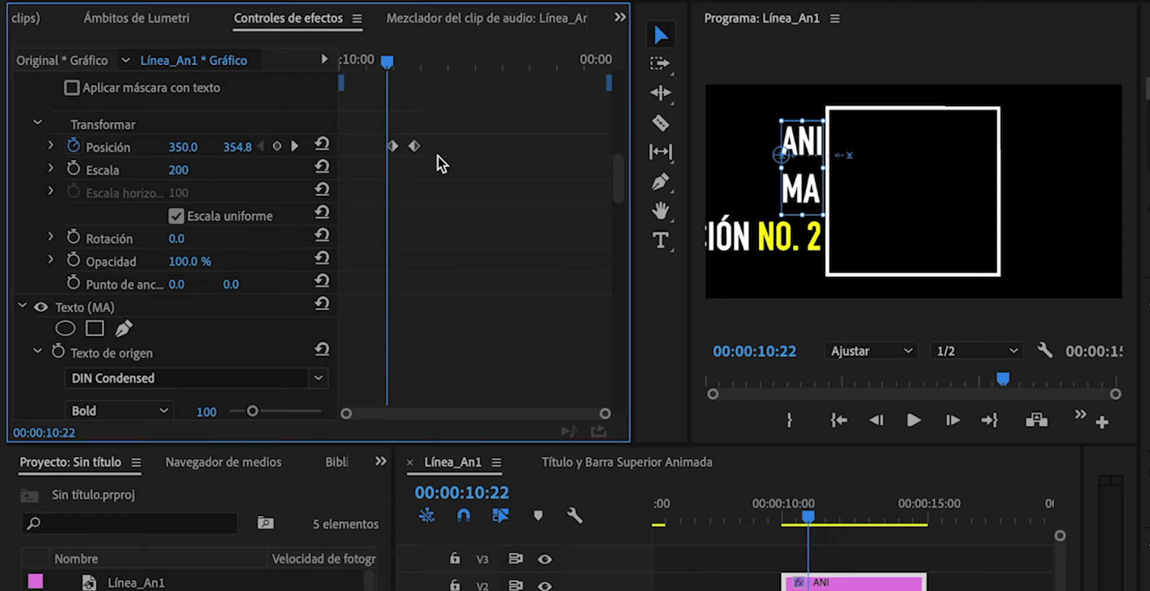
drag(438, 156, 386, 142)
drag(393, 148, 383, 150)
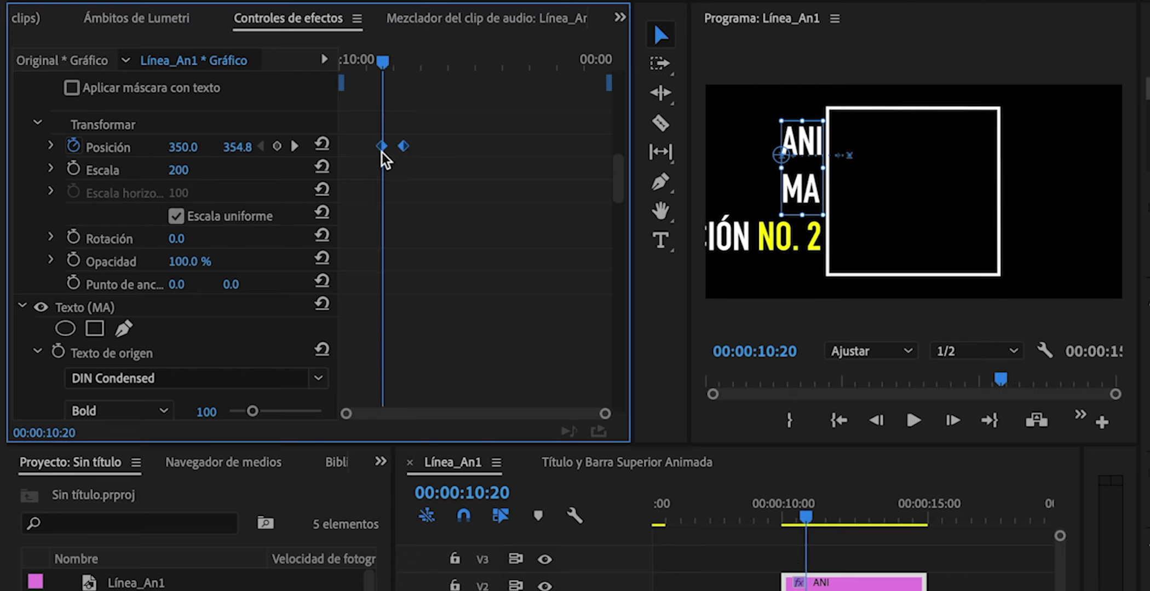
Try delaying both CIÓN NO. 2 Position keyframes to start at 00:00:11:05, and play back the staggered text
scroll(430, 217, down, 10)
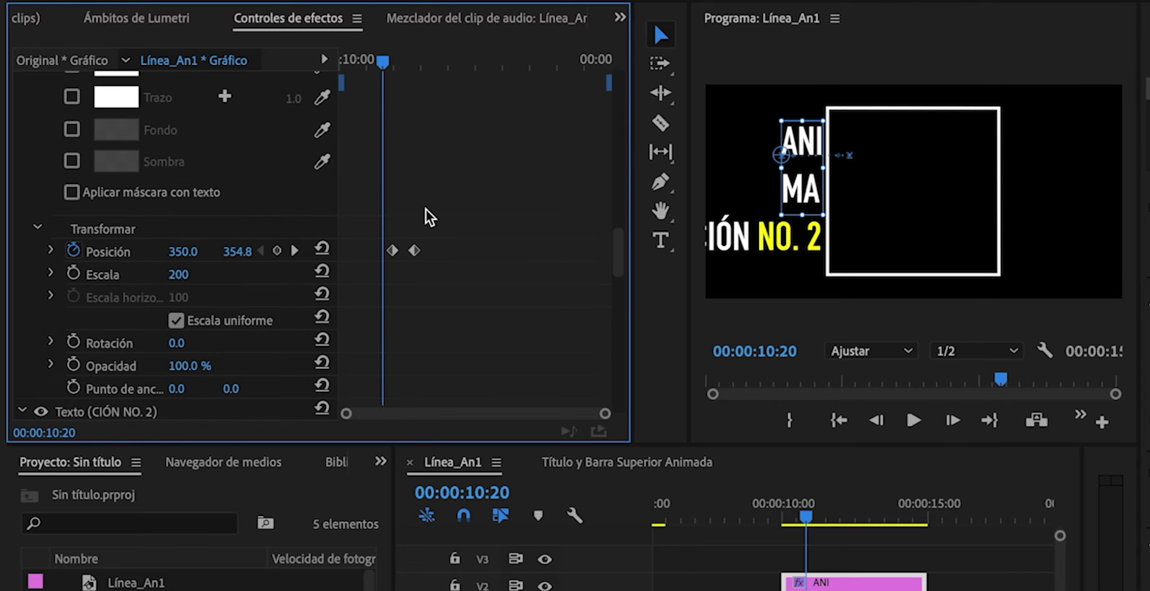
scroll(429, 218, down, 4)
key(Right)
key(Right)
key(Right)
key(Right)
key(Right)
scroll(418, 228, down, 15)
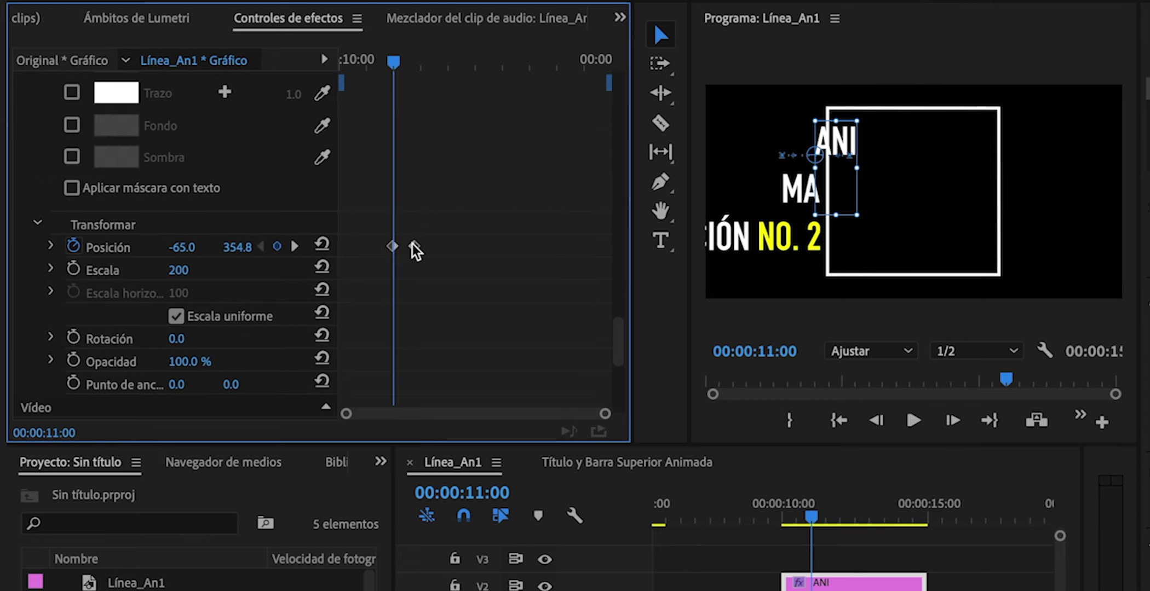
key(Right)
key(Right)
key(Right)
key(Right)
key(Right)
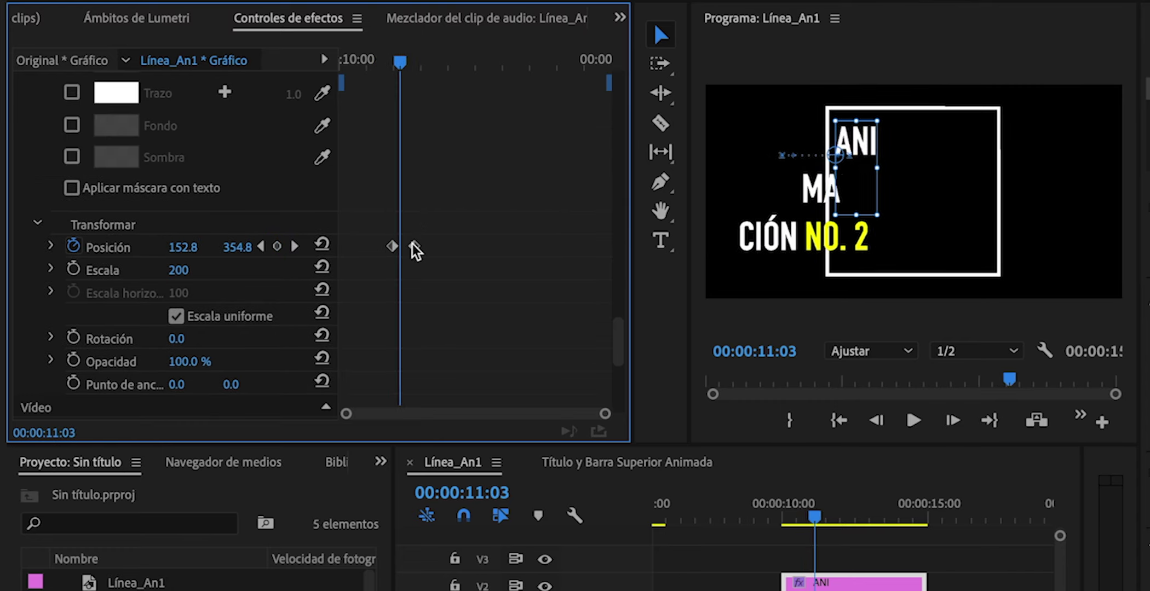
drag(401, 236, 403, 251)
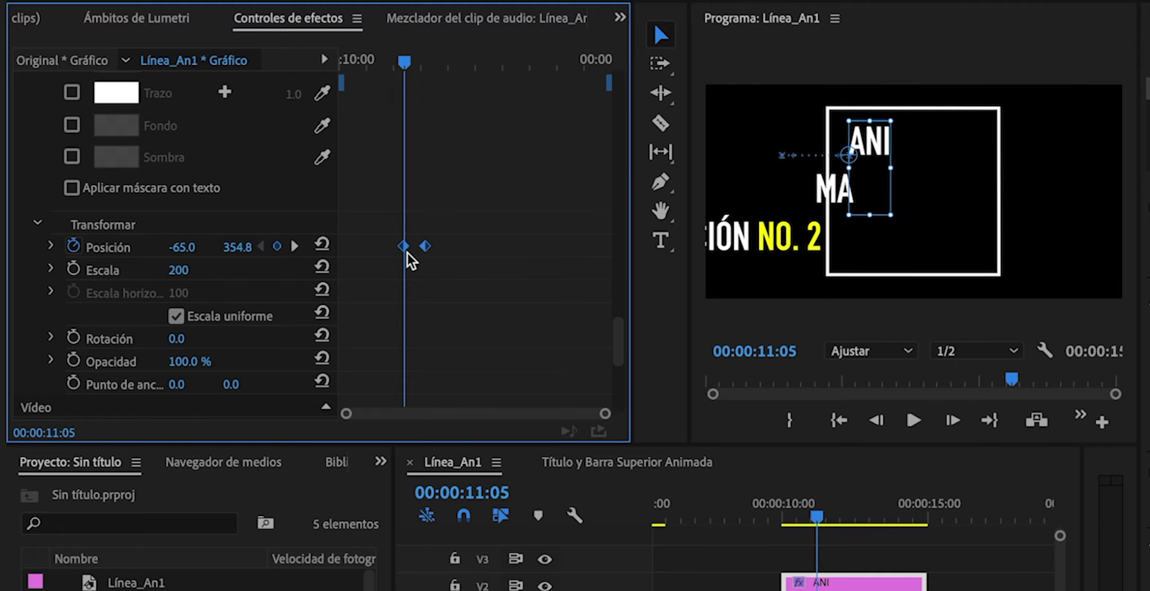
mouse_move(776, 520)
mouse_down()
mouse_move(838, 523)
mouse_move(769, 517)
mouse_up()
key(space)
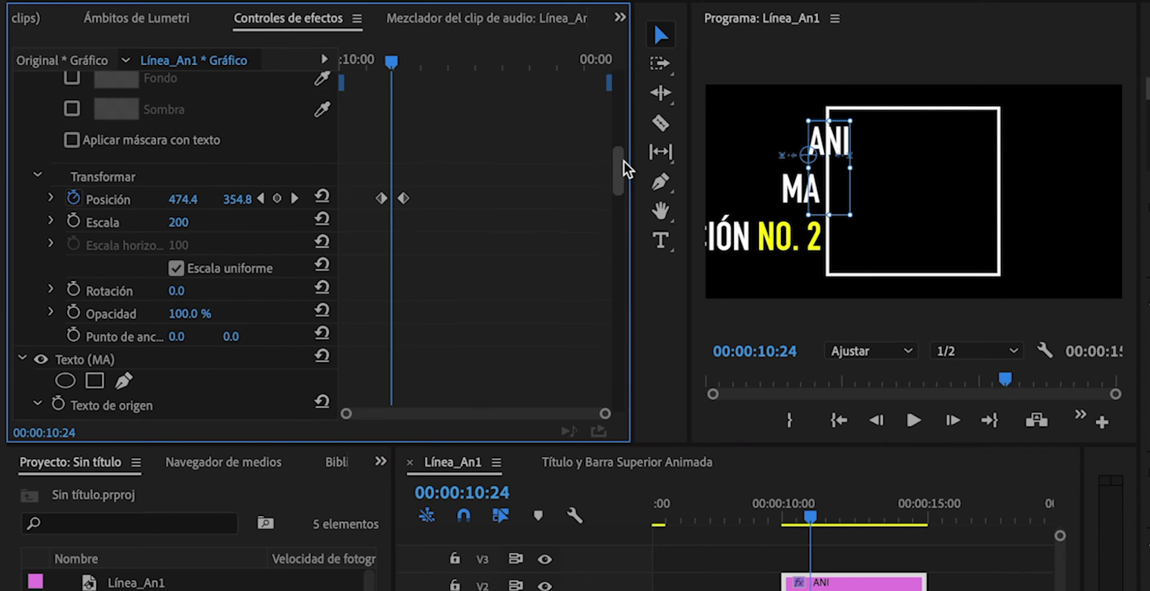
Shift both MA Position keyframes to start at 00:00:10:22, two frames after the ANI movement
scroll(622, 165, up, 1)
drag(390, 63, 385, 66)
scroll(225, 263, up, 1)
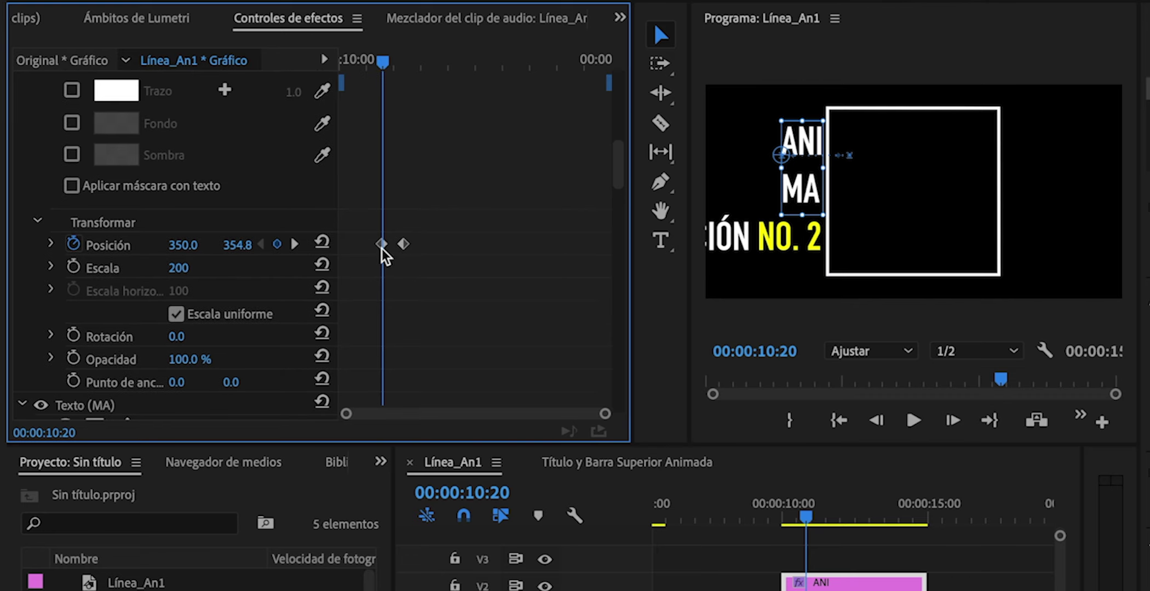
key(Right)
key(Right)
scroll(464, 262, down, 10)
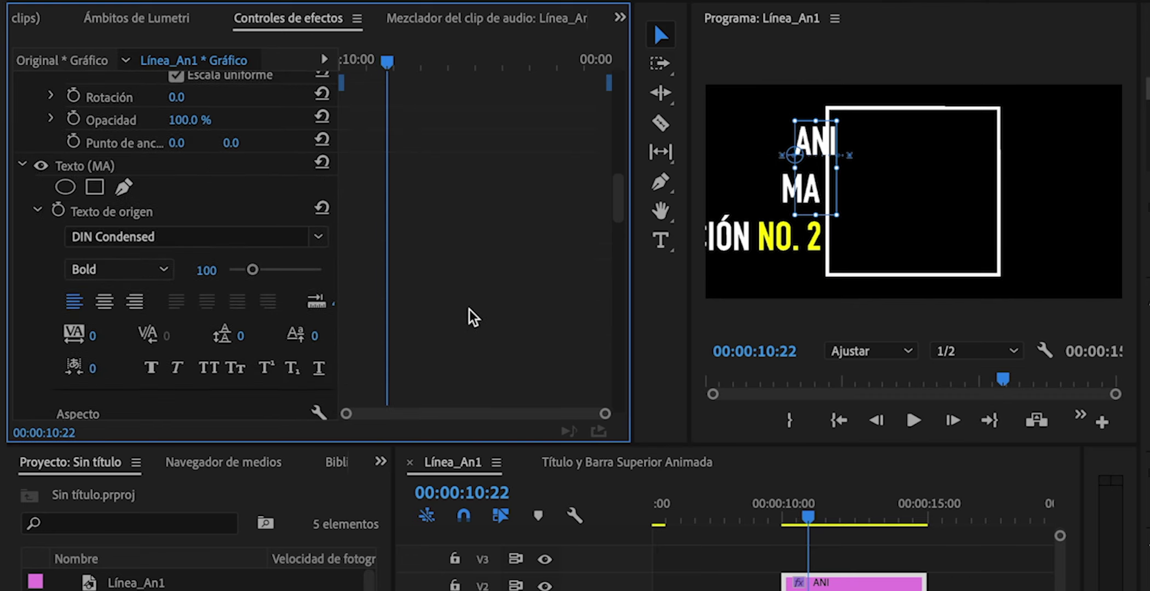
drag(434, 224, 362, 170)
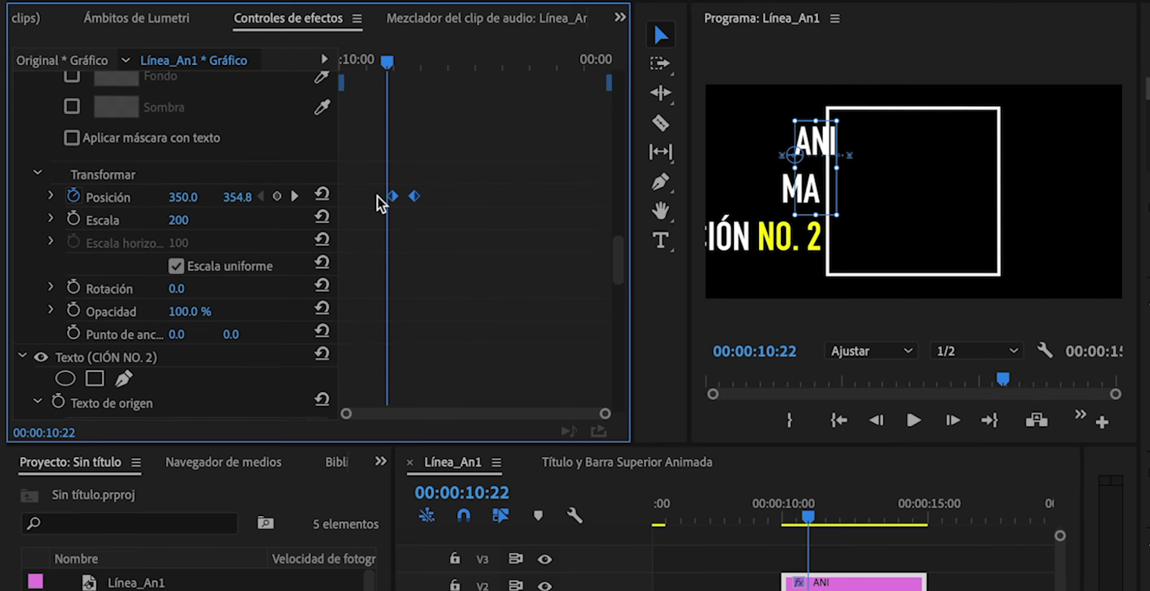
Shift both CIÓN NO. 2 Position keyframes to start at 00:00:10:24, two frames after the MA movement
scroll(470, 282, down, 15)
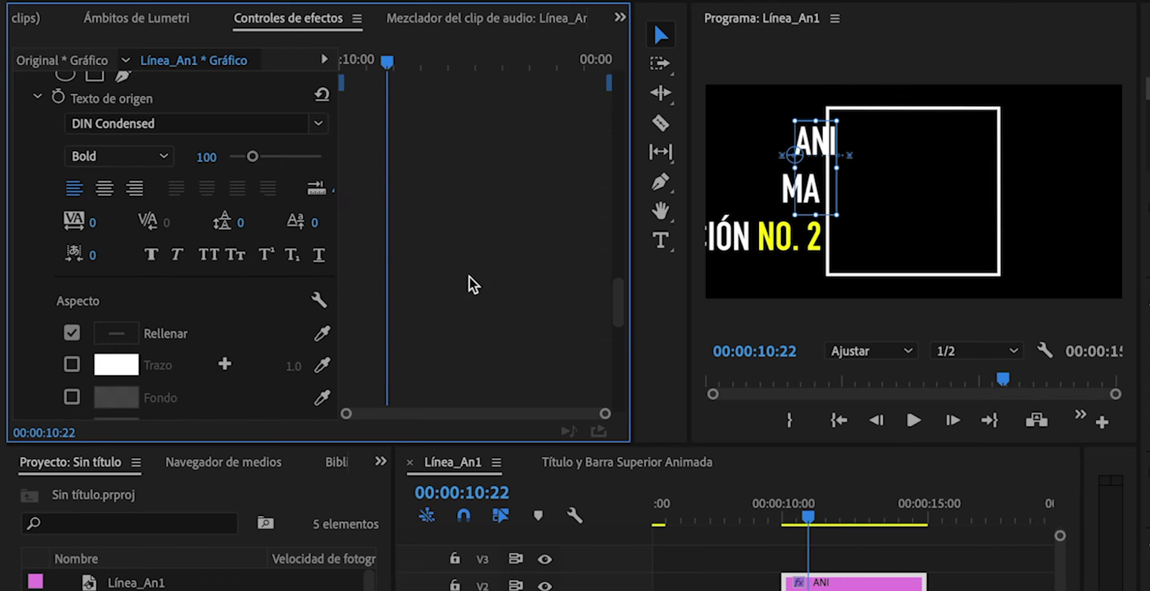
key(Right)
key(Right)
drag(439, 186, 391, 171)
drag(775, 519, 836, 523)
Apply Ease In (Suavizar entrada) temporal interpolation to both ANI Position keyframes and expand their velocity graph
scroll(362, 44, down, 5)
scroll(368, 10, up, 5)
scroll(368, 8, up, 5)
scroll(367, 8, up, 4)
scroll(368, 164, down, 8)
right_click(383, 156)
mouse_move(465, 345)
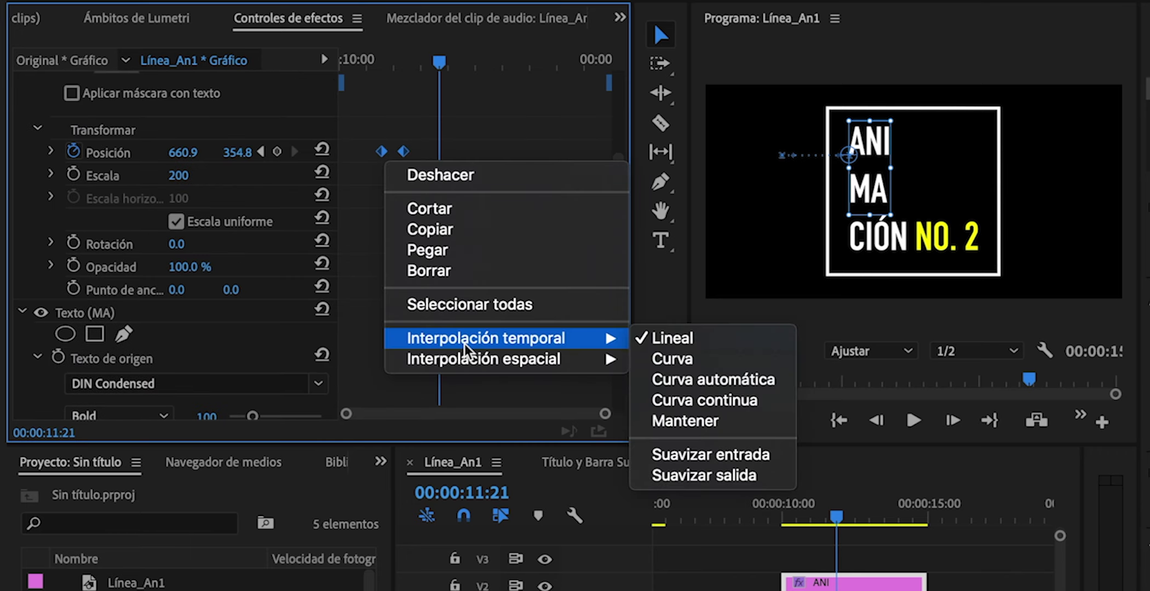
click(721, 457)
click(50, 151)
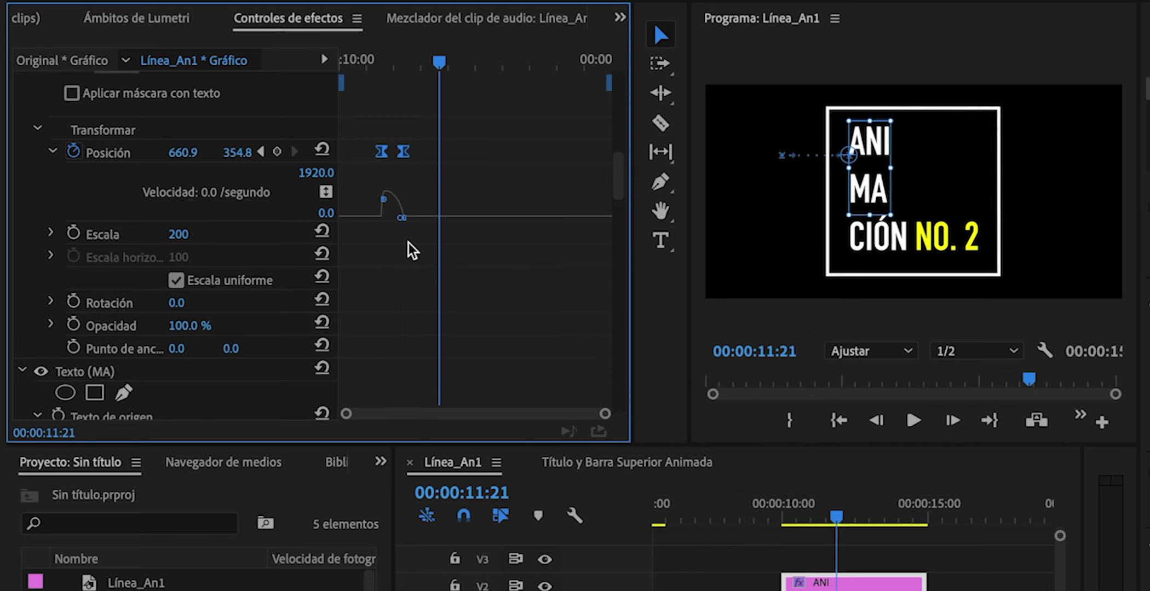
drag(604, 414, 550, 415)
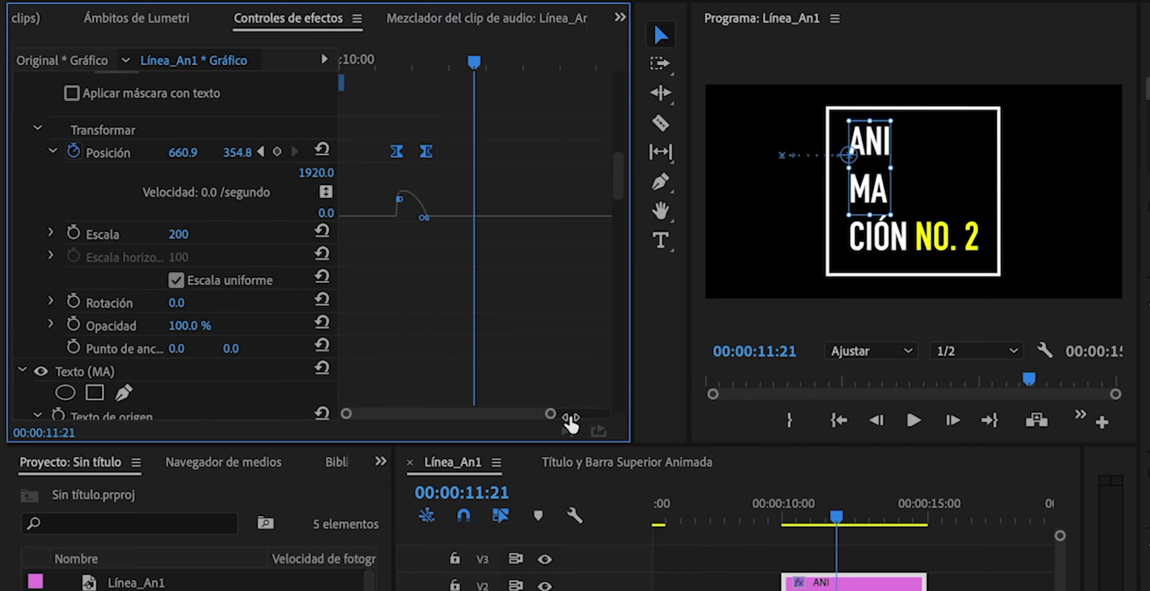
Lengthen the end keyframe's easing handle in the MA and CIÓN NO. 2 velocity graphs for a fast start, and preview the animation
drag(617, 174, 618, 265)
click(51, 186)
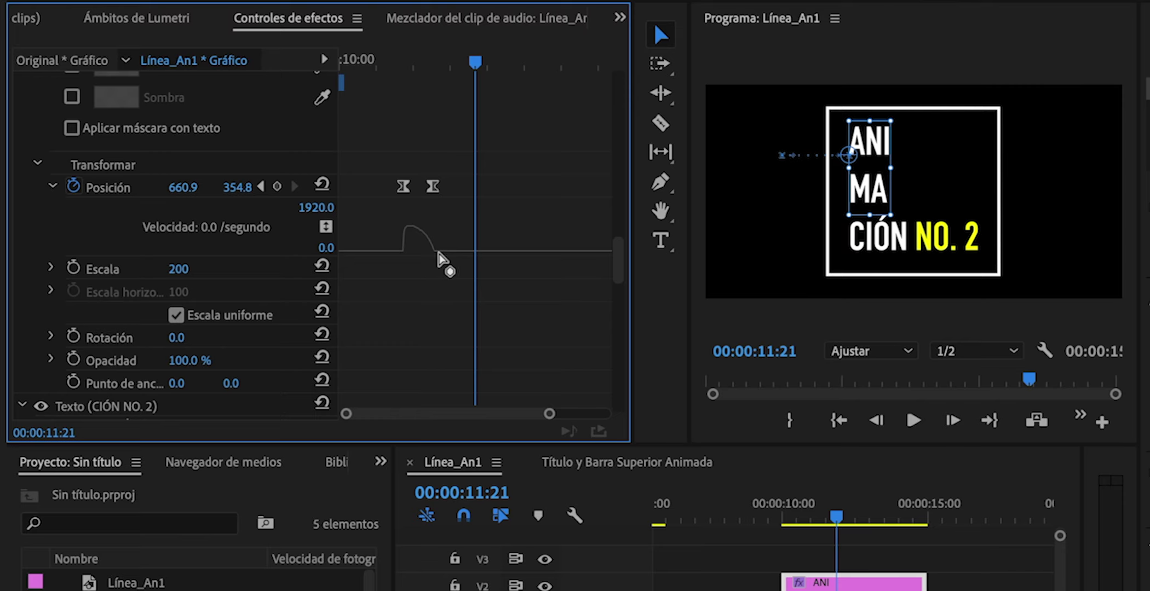
drag(430, 254, 409, 255)
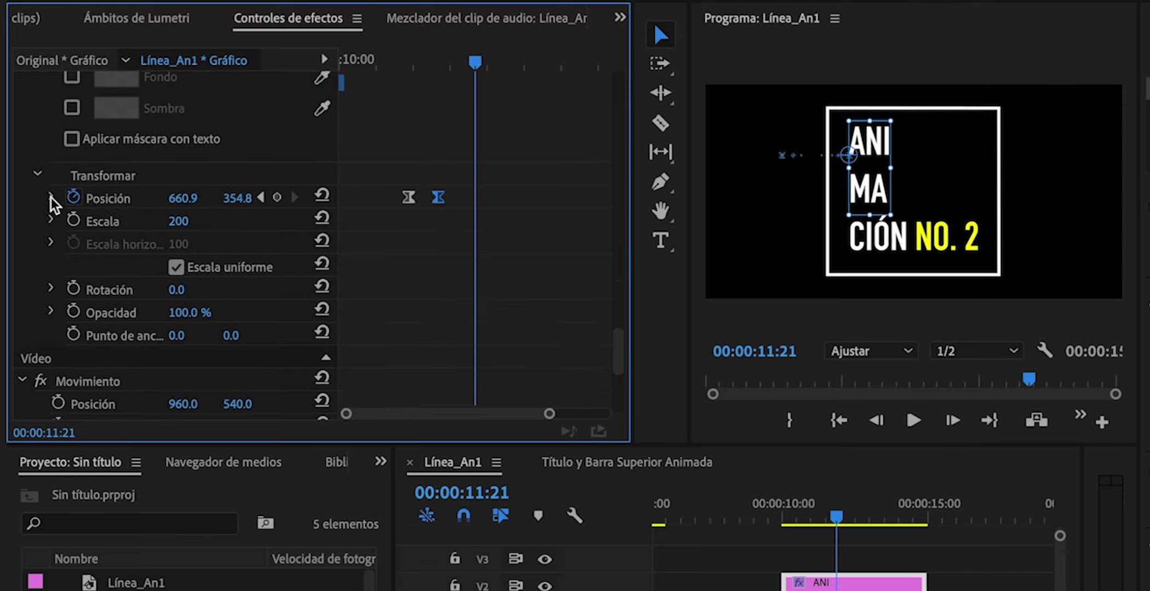
click(51, 197)
drag(436, 266, 412, 265)
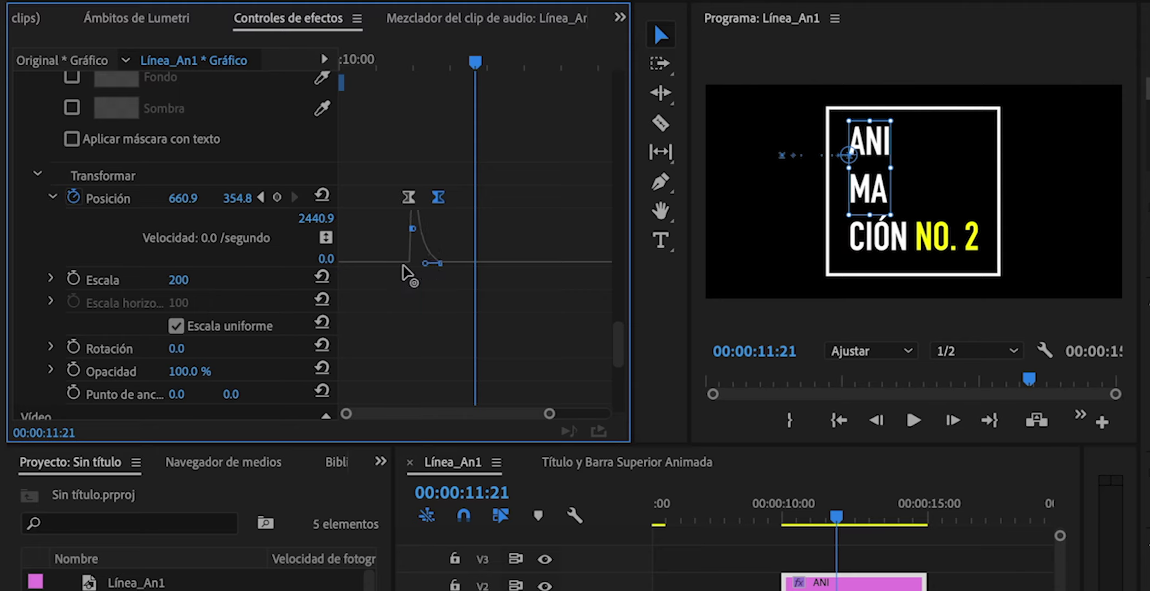
click(775, 516)
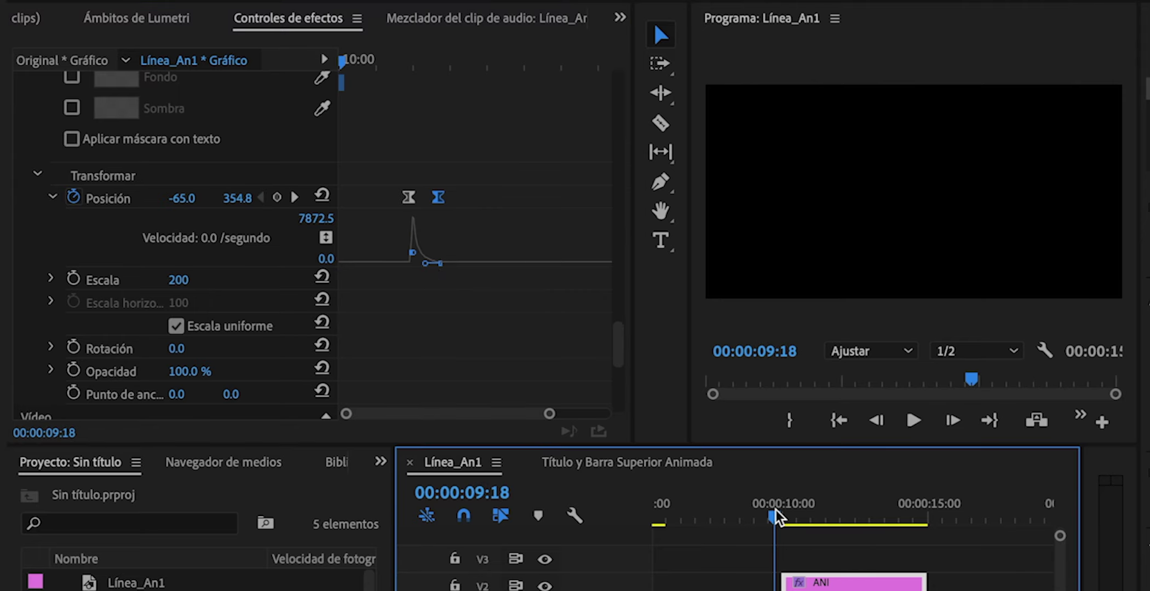
key(space)
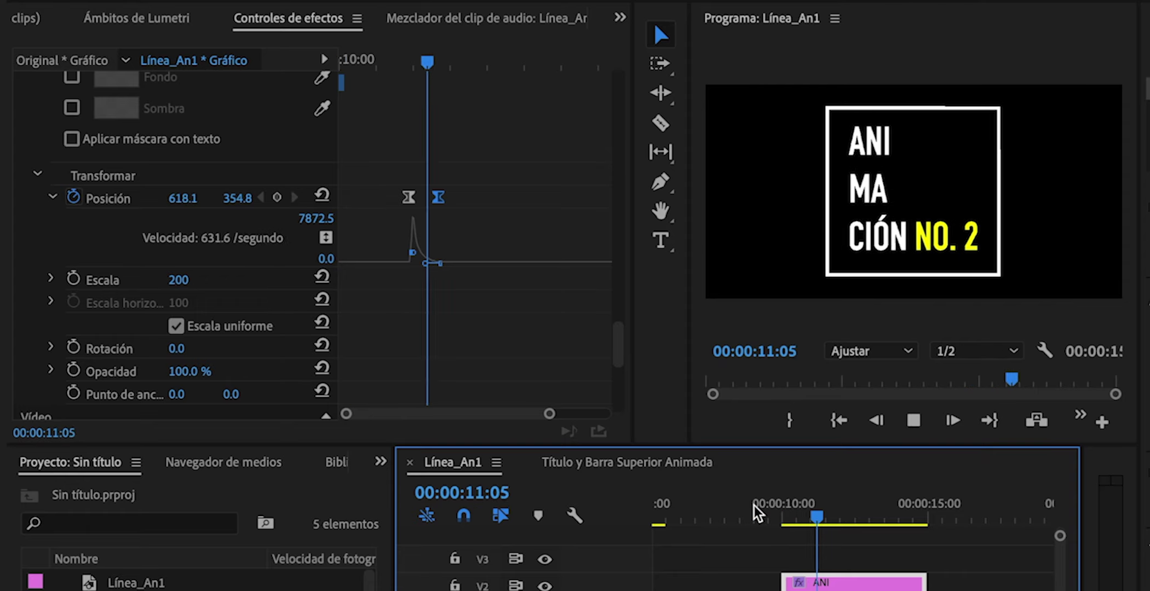
With the playhead at 00:00:11:00, nest the ANI text clip on V2 as a sequence named Títulos Animados 2
mouse_move(821, 519)
mouse_down()
mouse_move(810, 527)
mouse_move(802, 512)
mouse_up()
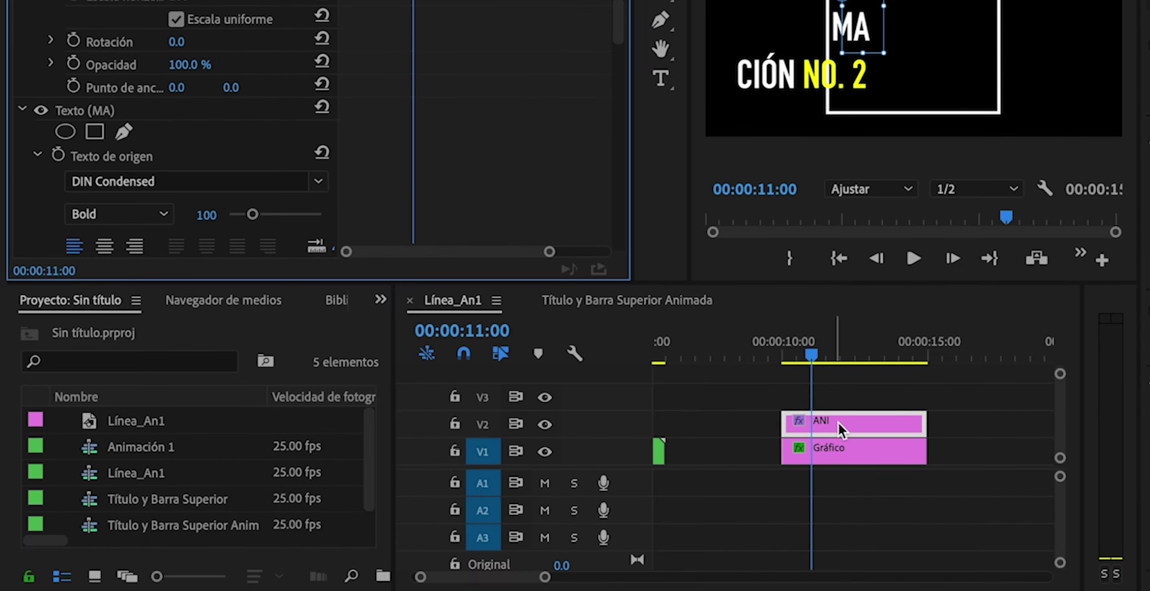
drag(618, 17, 620, 1)
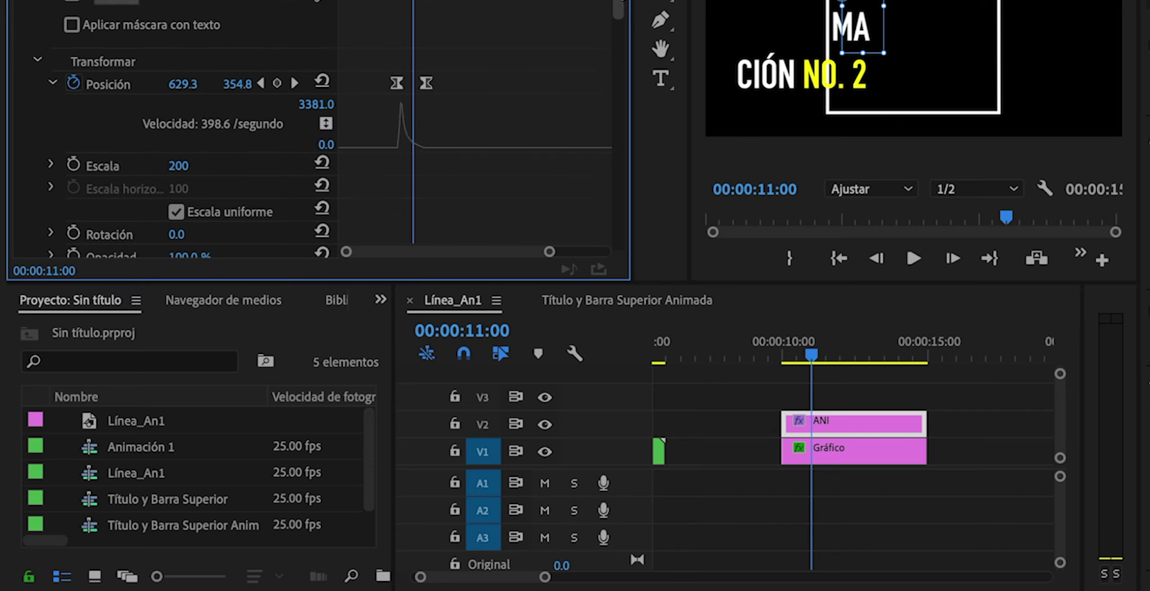
right_click(831, 429)
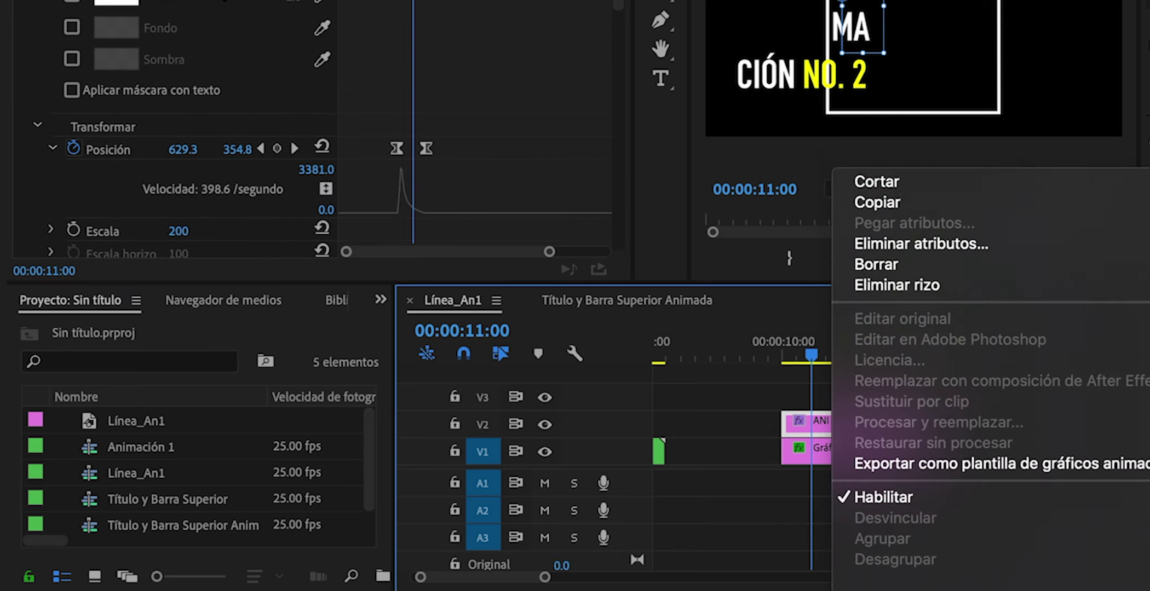
scroll(931, 332, down, 10)
click(927, 331)
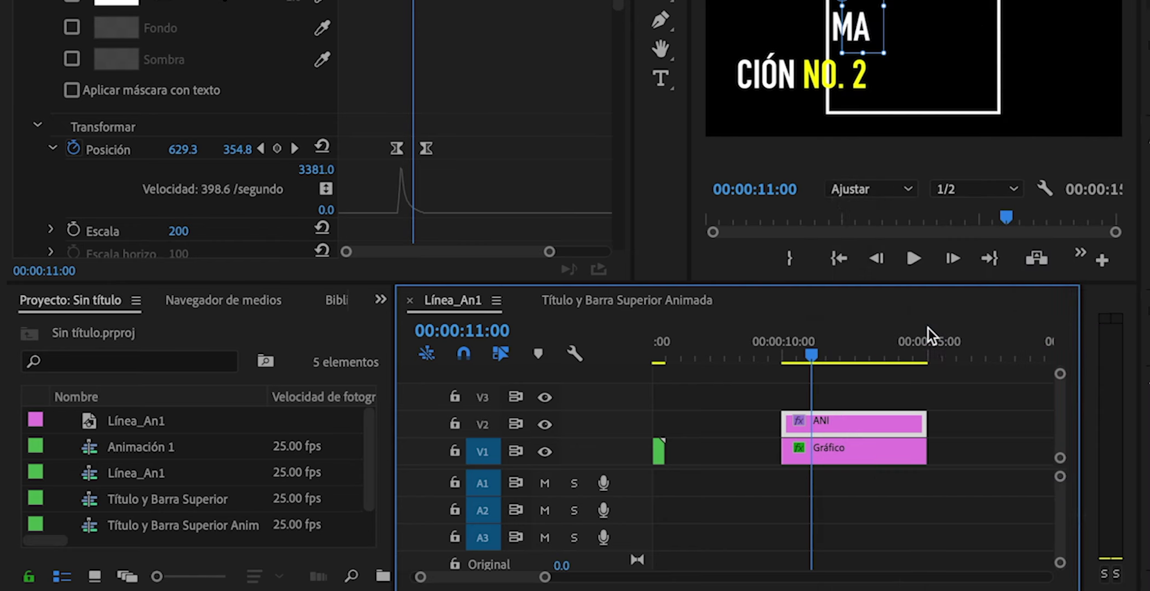
text(tÍTUL)
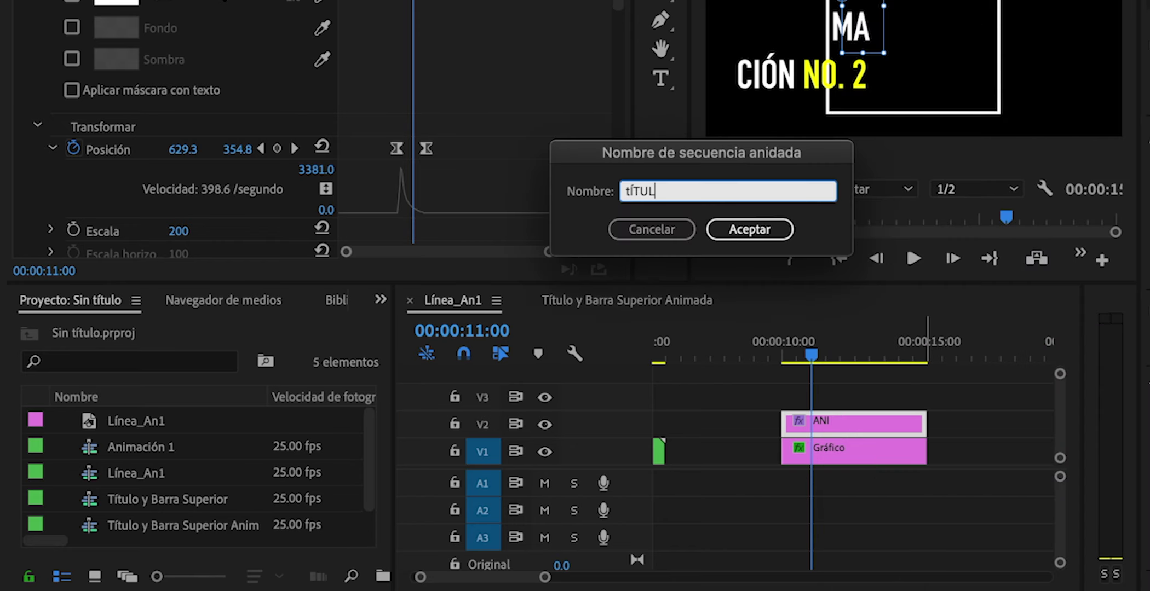
text(Títulos Animados 2)
key(Return)
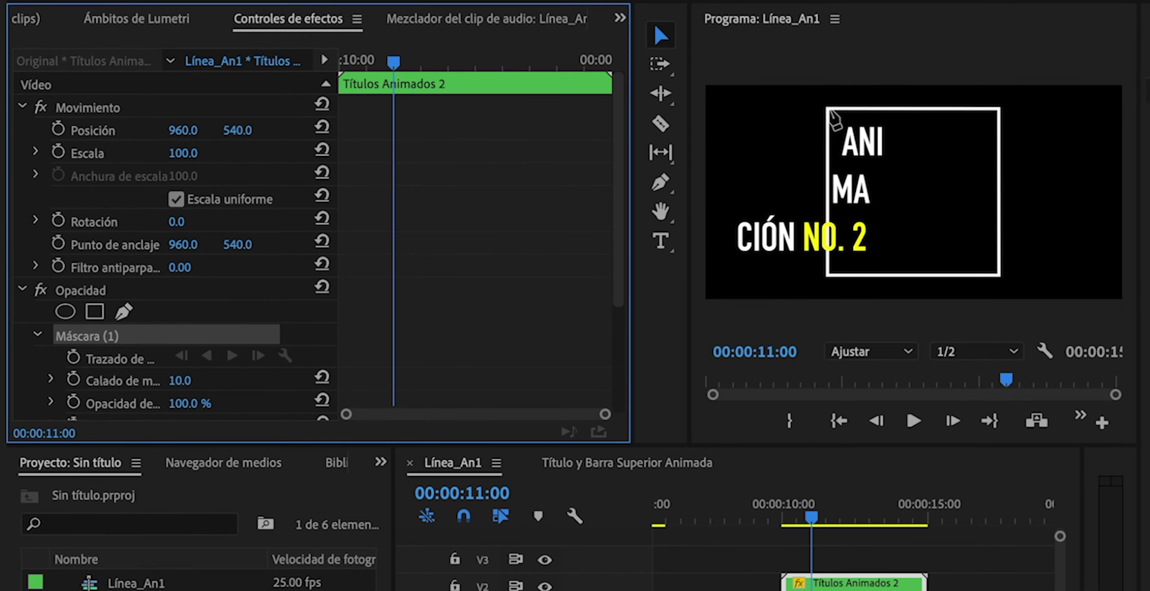
Draw a four-point opacity mask around the square, aligned with its left side, to hide text outside it, and preview it
click(827, 98)
click(827, 283)
click(1019, 296)
click(1018, 98)
click(827, 98)
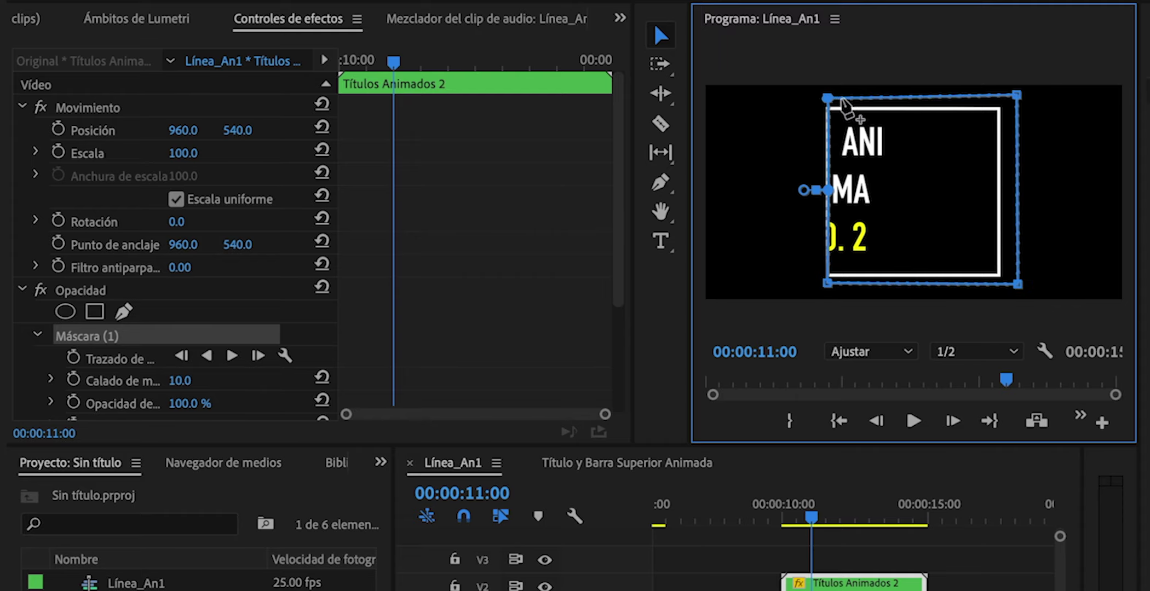
click(774, 523)
key(space)
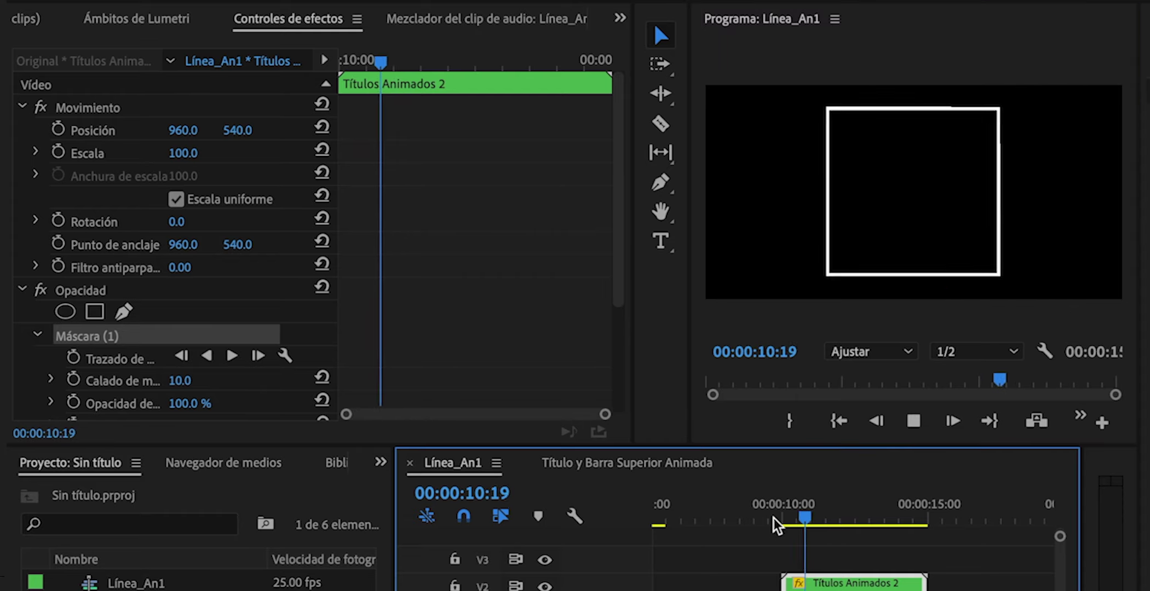
click(773, 519)
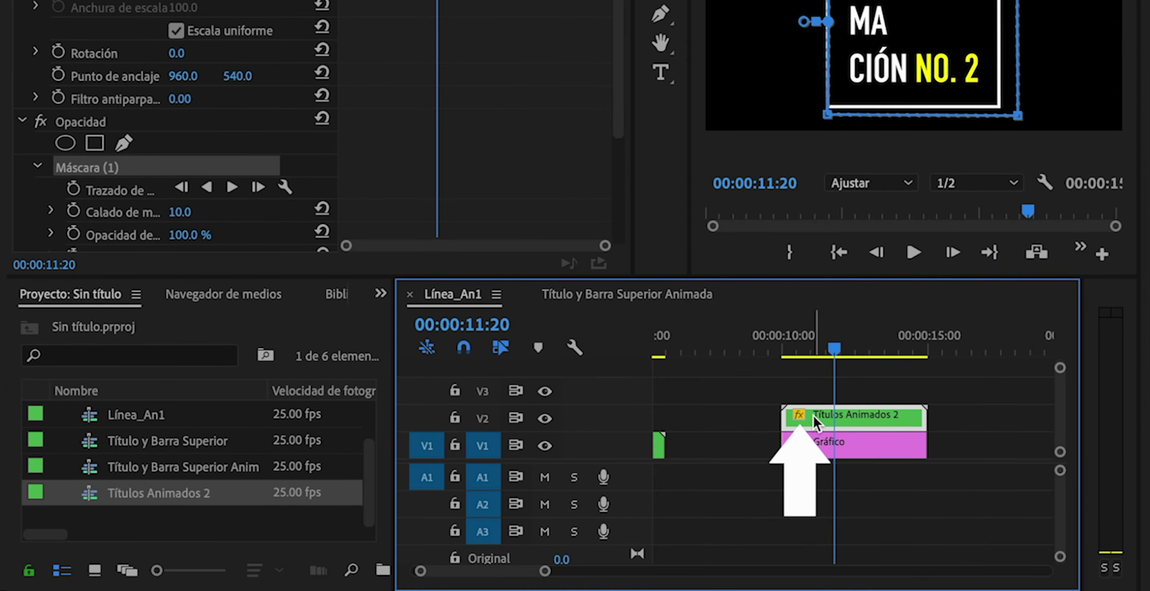
Inside the nested Títulos Animados 2 sequence, move the last text line's end Position keyframe to 00:00:01:14 to slow its entrance
double_click(813, 422)
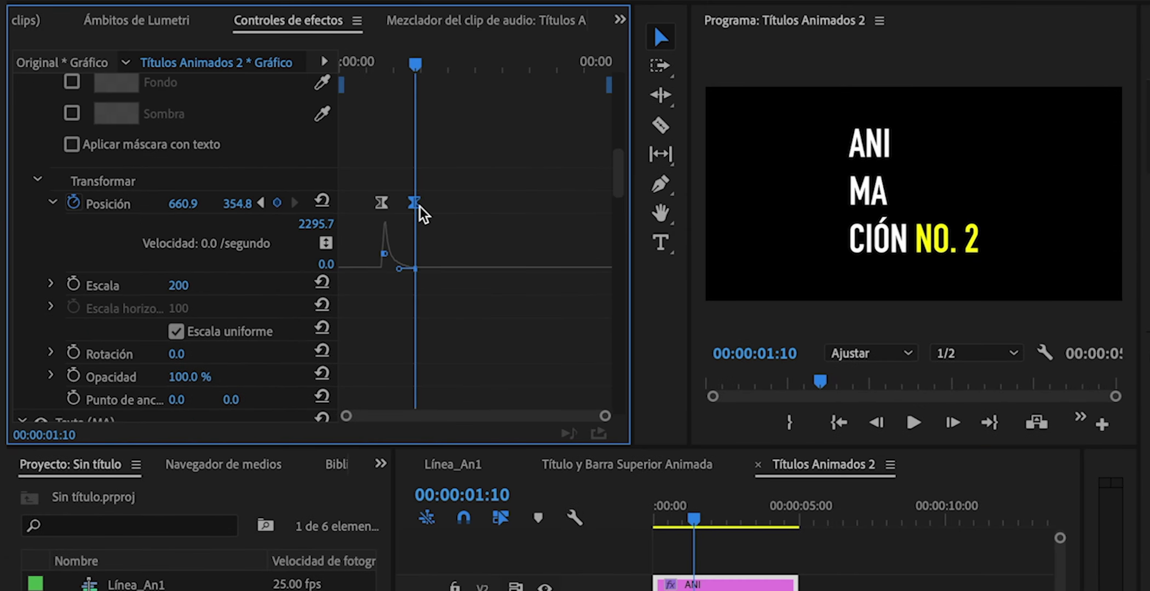
drag(618, 175, 620, 282)
scroll(619, 269, down, 3)
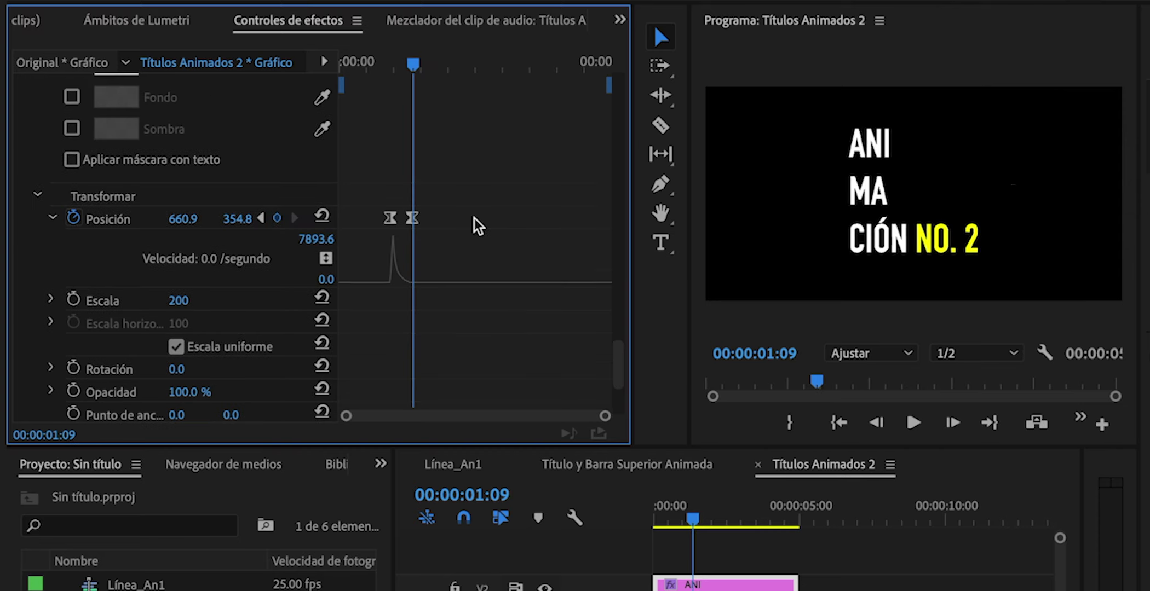
key(shift+Right)
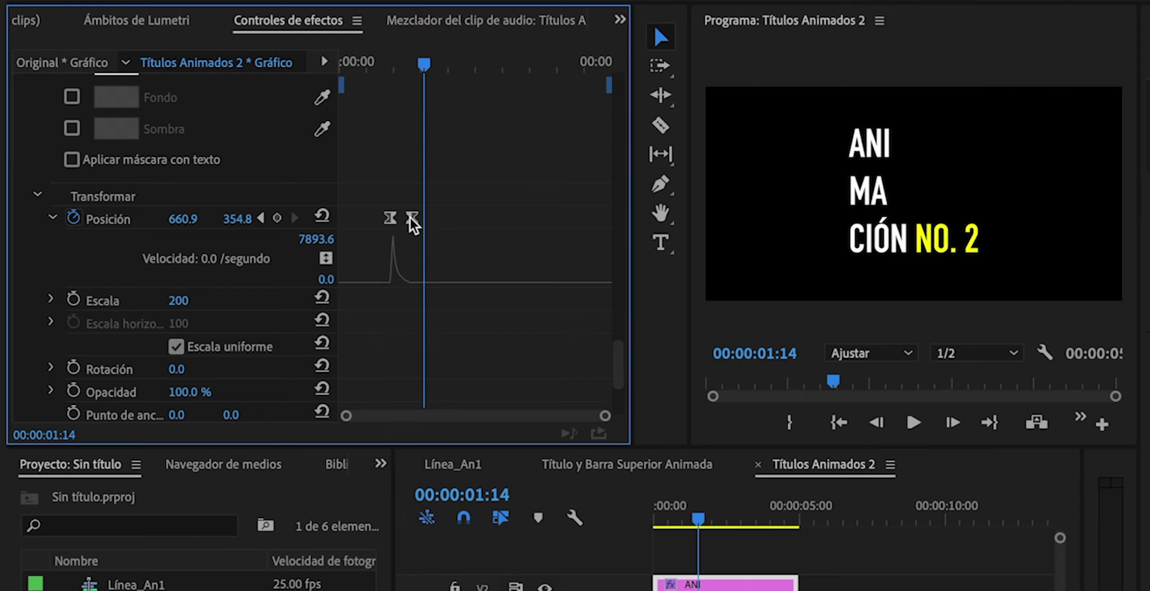
drag(409, 218, 422, 219)
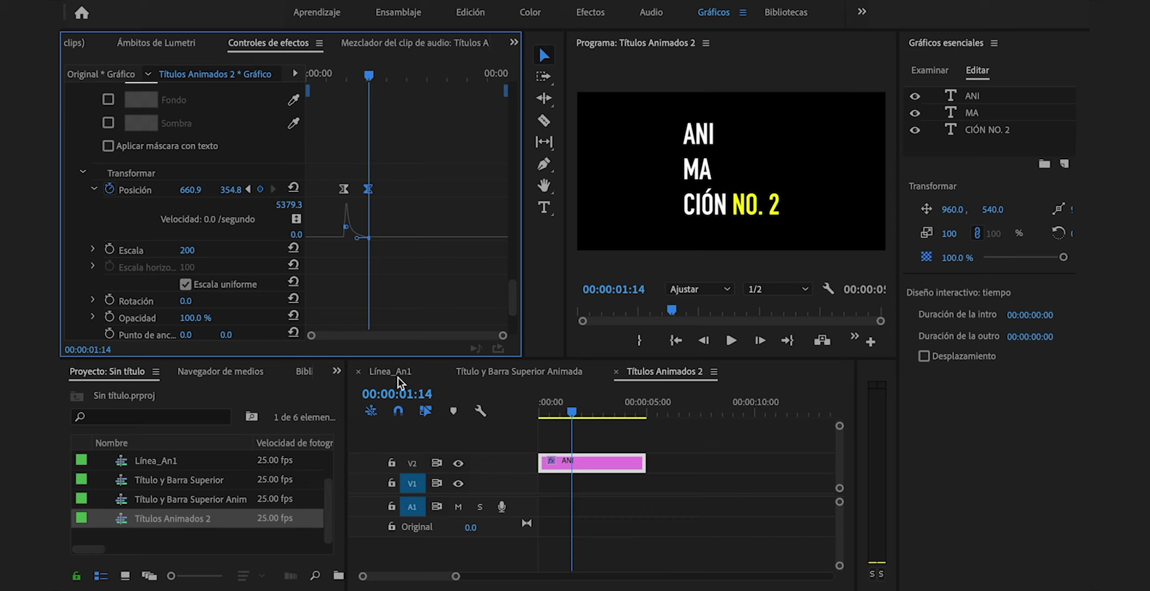
Return to the Línea_An1 sequence and play the retimed title from the start of its clips
click(398, 378)
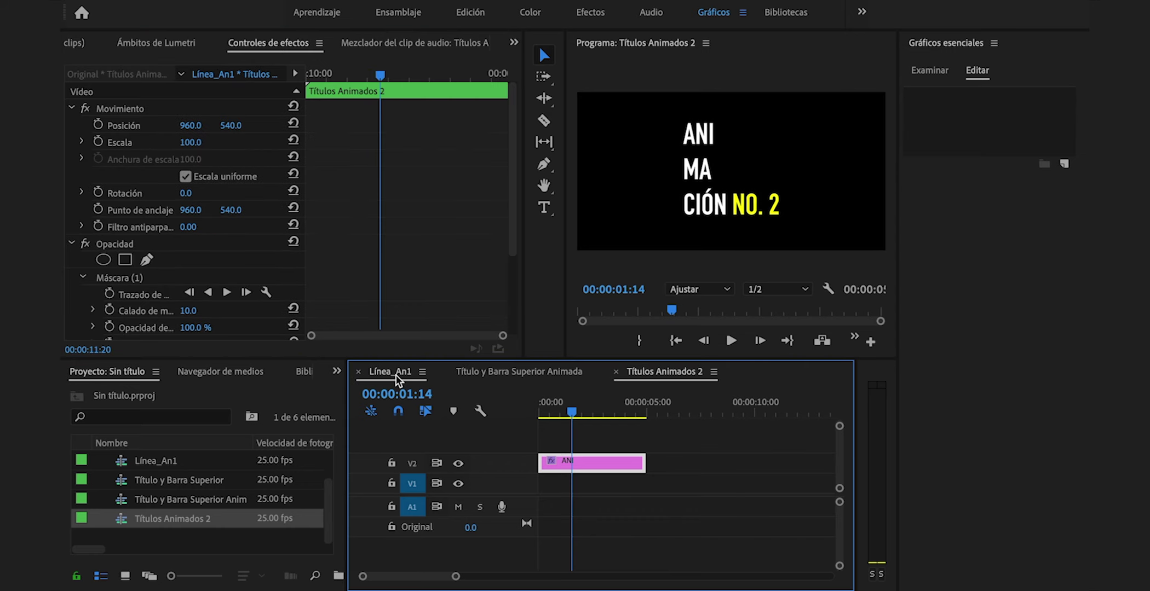
click(631, 414)
key(space)
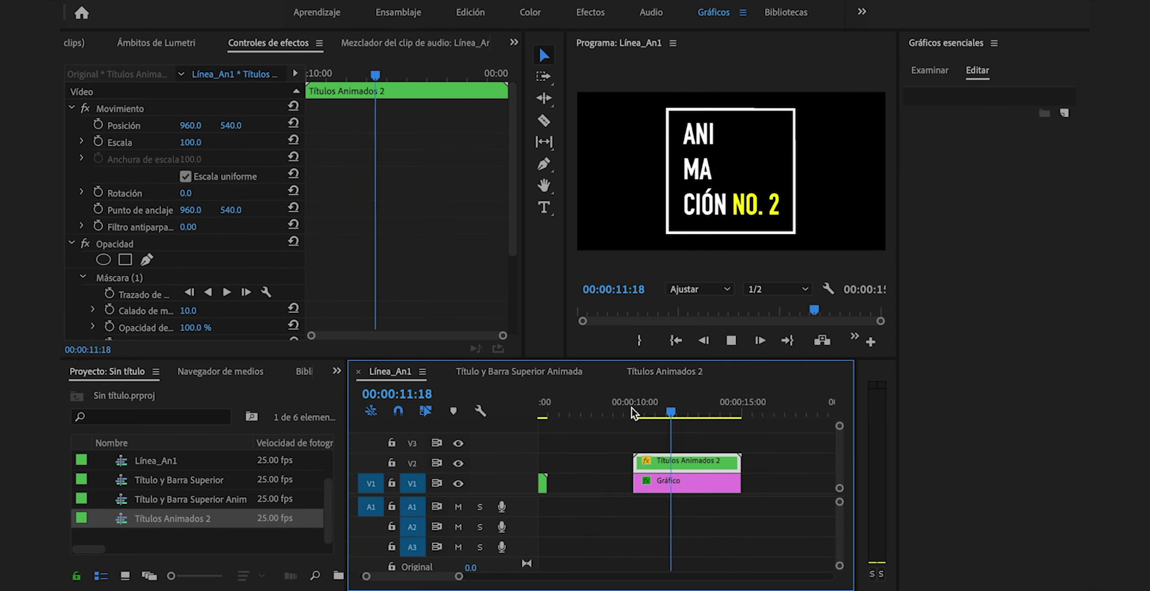
click(632, 414)
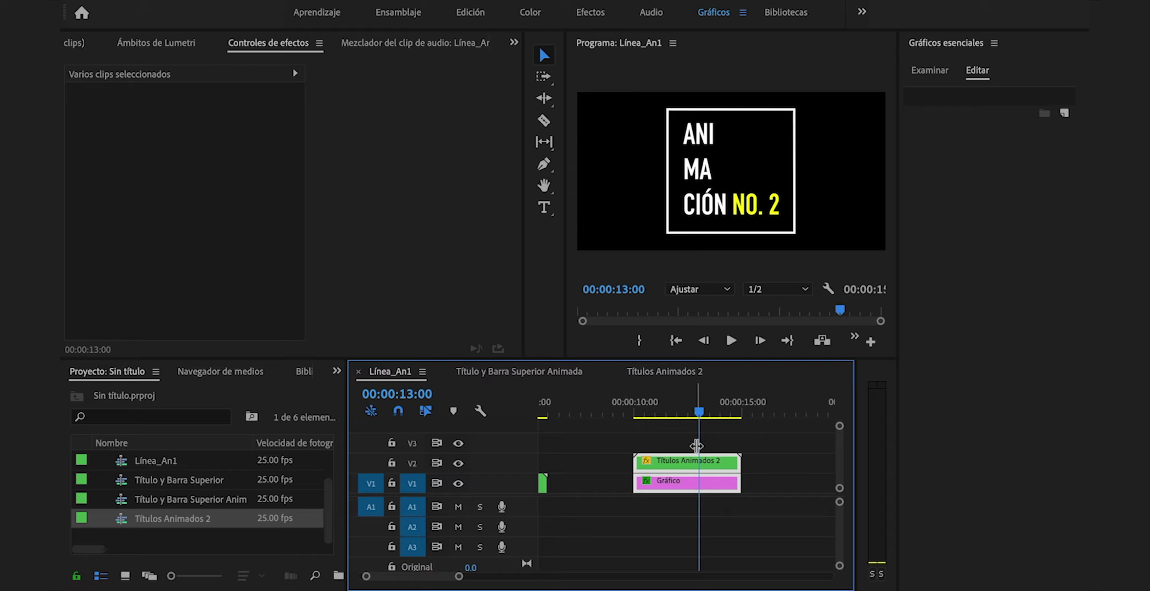
Nest the Títulos Animados 2 and Gráfico clips together as a sequence named Animación 2
right_click(694, 467)
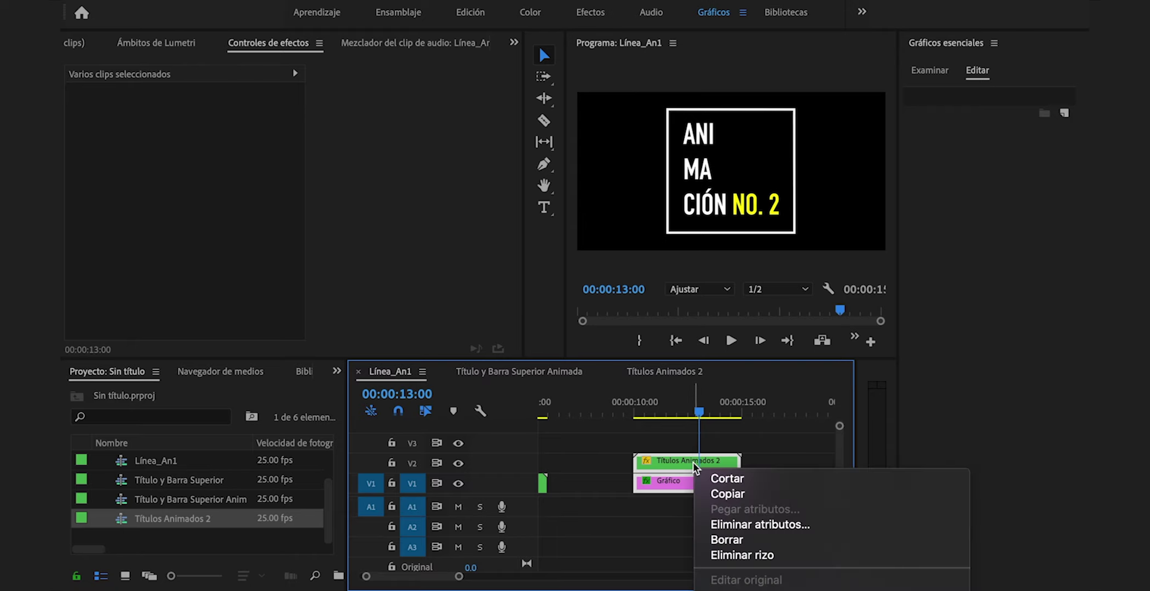
scroll(796, 411, down, 10)
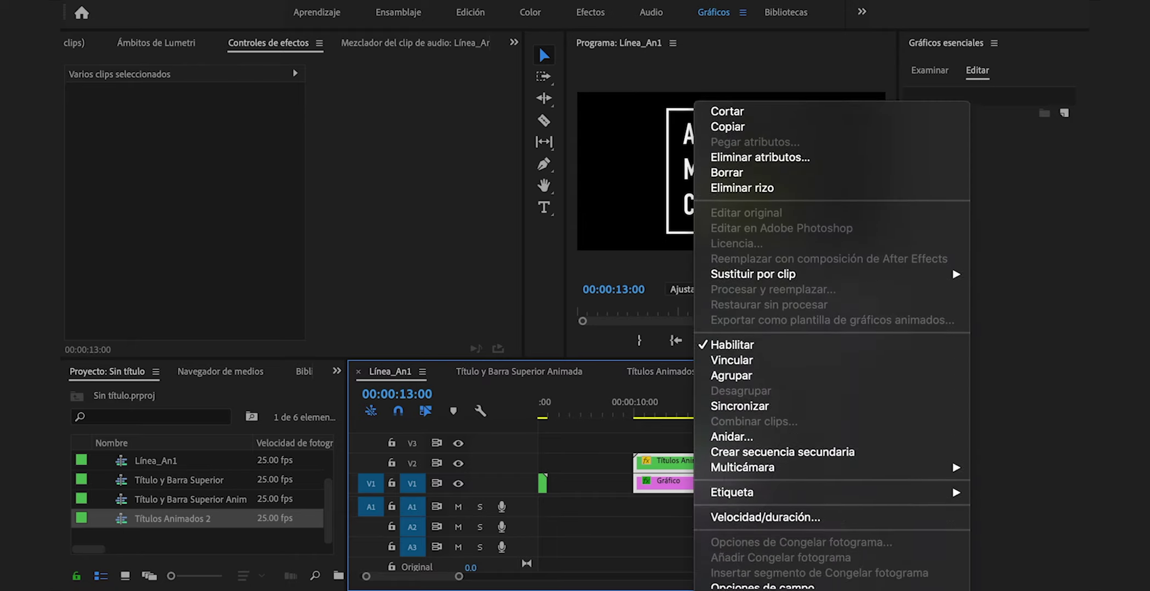
click(795, 345)
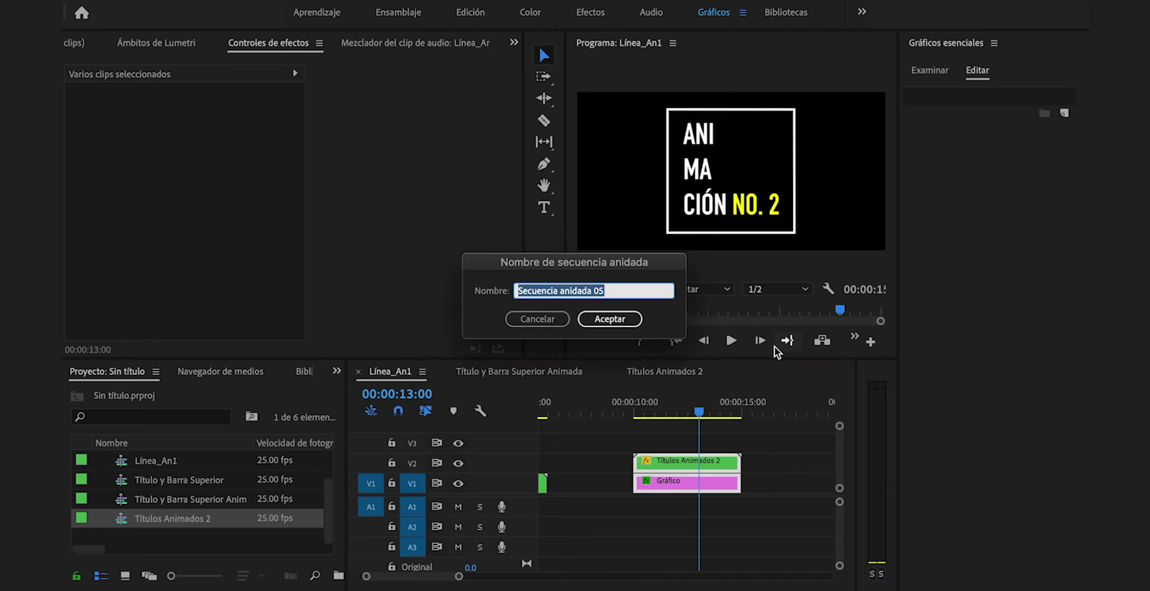
text(Animación 2)
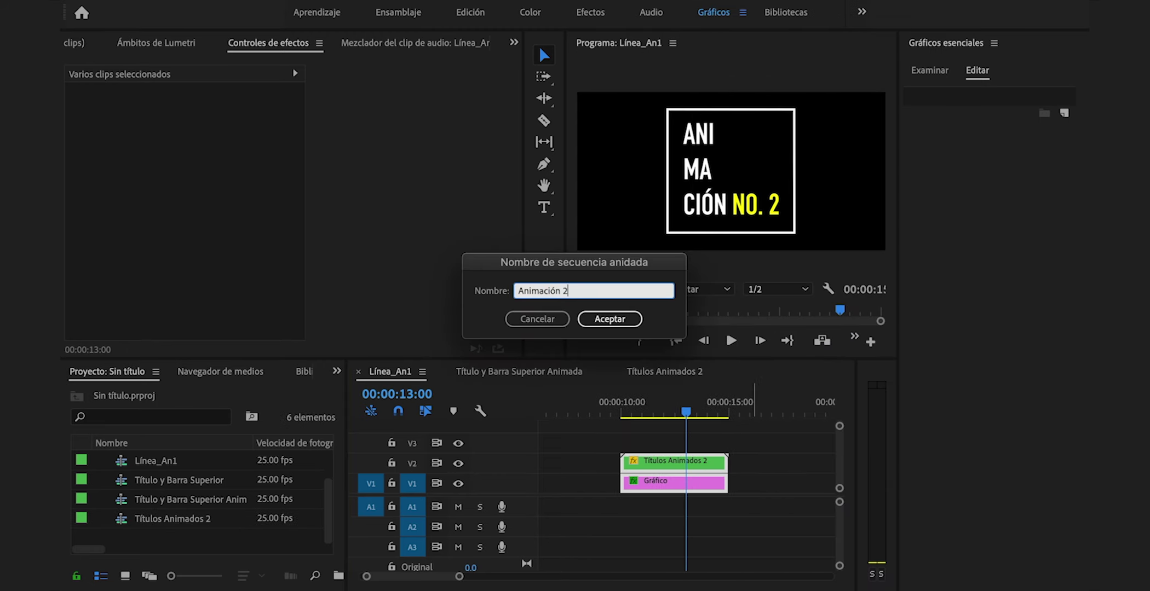
key(Return)
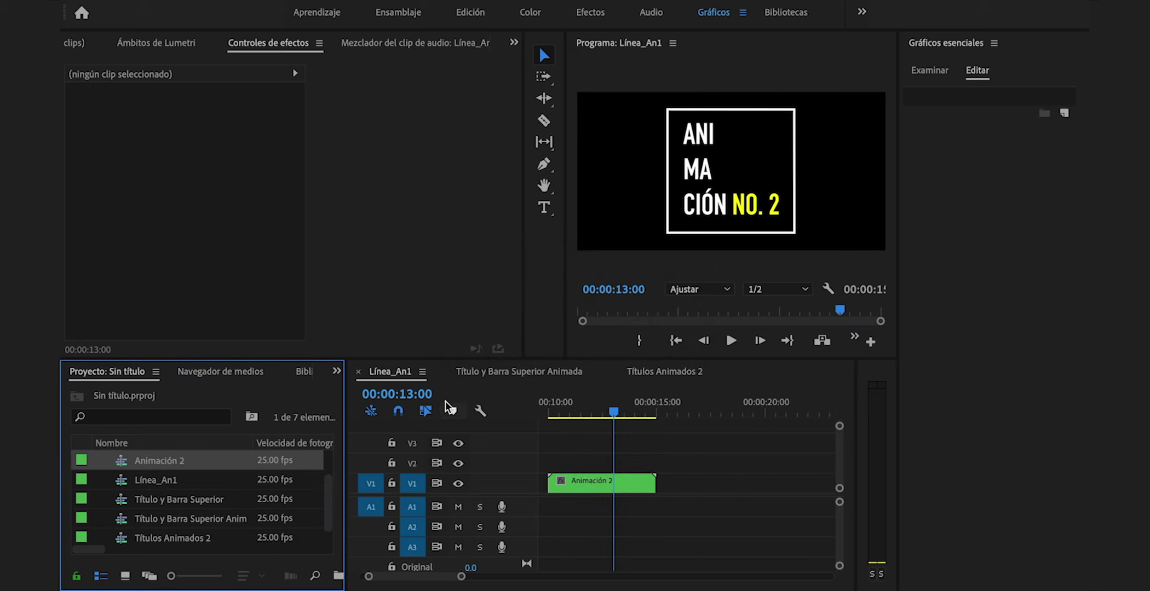
Trim Animación 2 to end at 00:00:13:00 and reverse the speed (Invertir velocidad) of a three-second copy placed directly after it
mouse_move(655, 484)
mouse_down()
mouse_move(613, 483)
mouse_move(645, 484)
mouse_up()
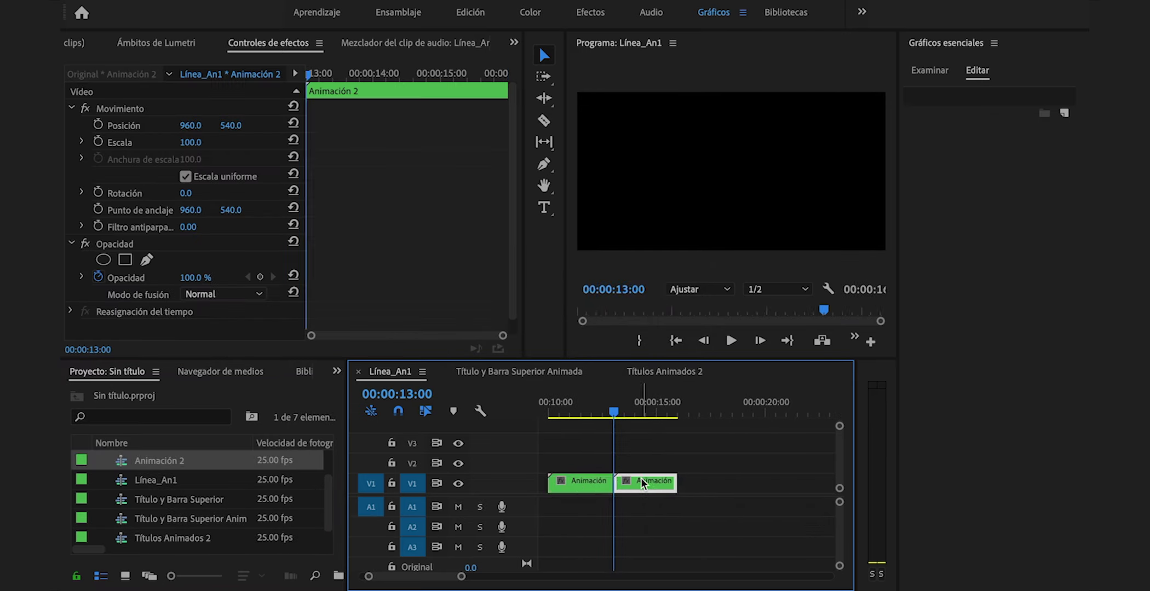
right_click(643, 484)
click(734, 406)
click(484, 301)
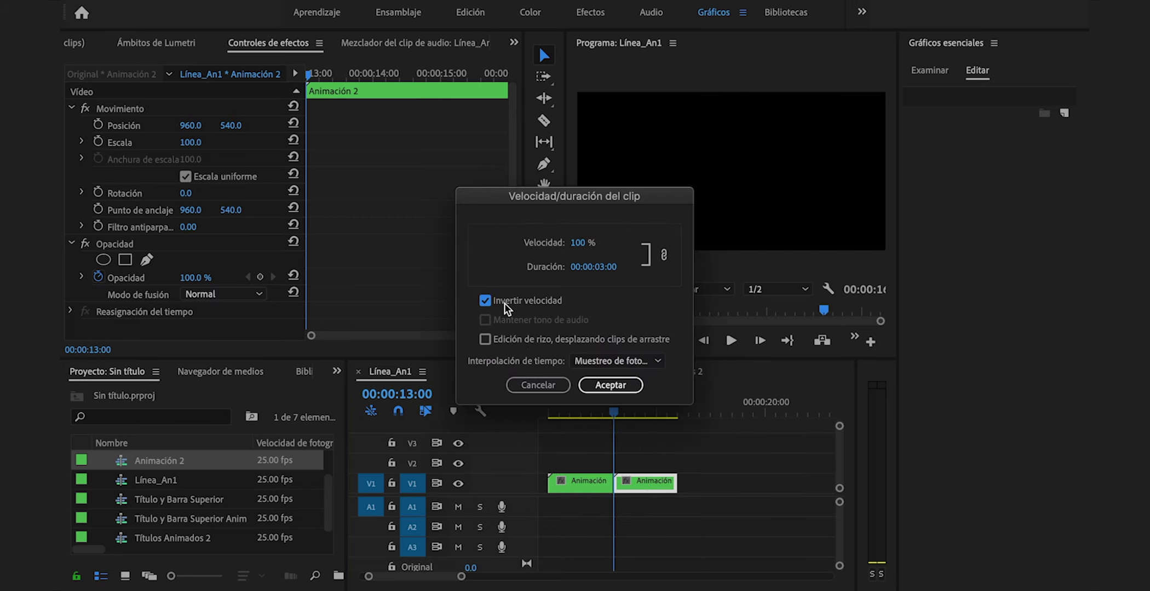
click(614, 383)
Play both Animación 2 clips from before their start to check the entrance and the reversed exit
drag(612, 411, 558, 410)
key(space)
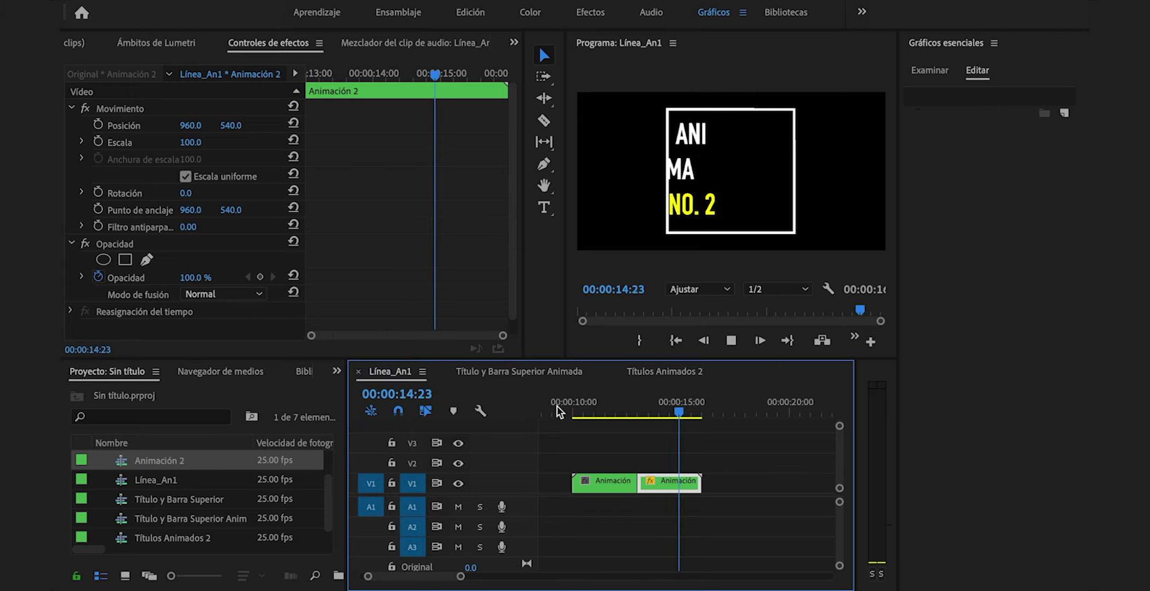
drag(641, 409, 639, 408)
click(646, 408)
mouse_move(651, 485)
mouse_down()
mouse_move(680, 489)
mouse_move(671, 486)
mouse_up()
key(space)
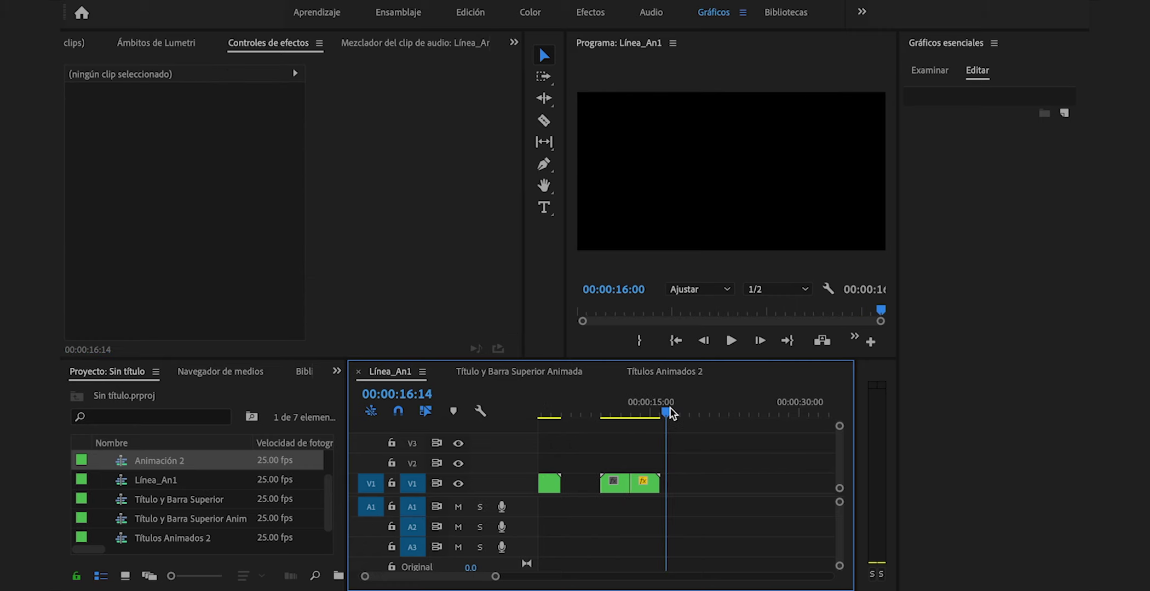
Move the playhead to 00:00:20:00 and create a 1920 × 1080, 25 fps color matte in yellow FFFF00 with the default name
drag(669, 413, 704, 419)
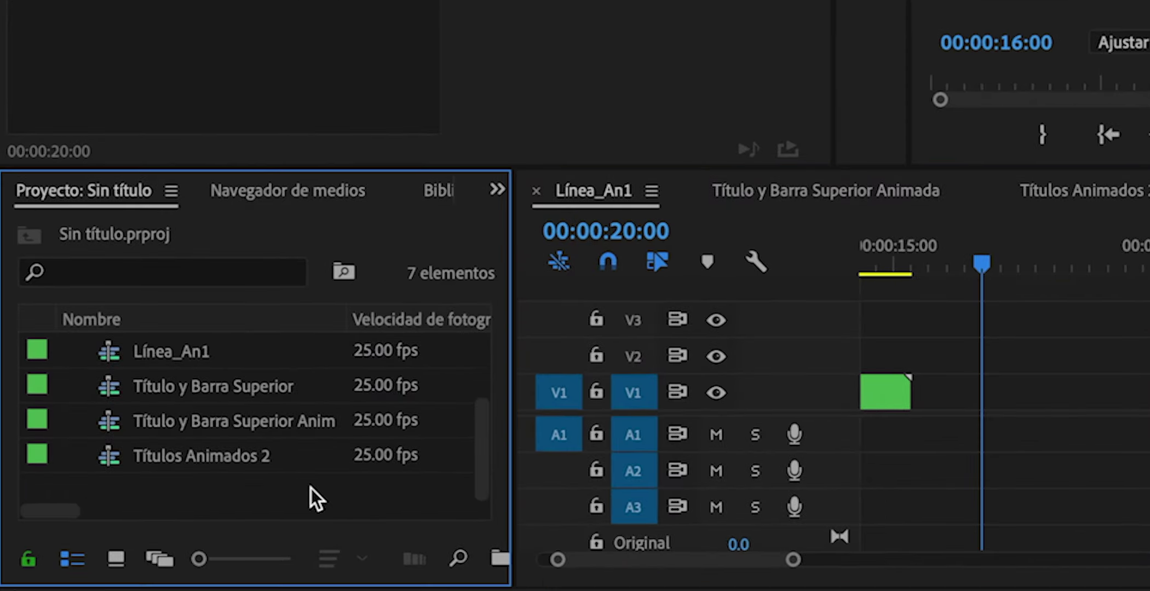
right_click(233, 537)
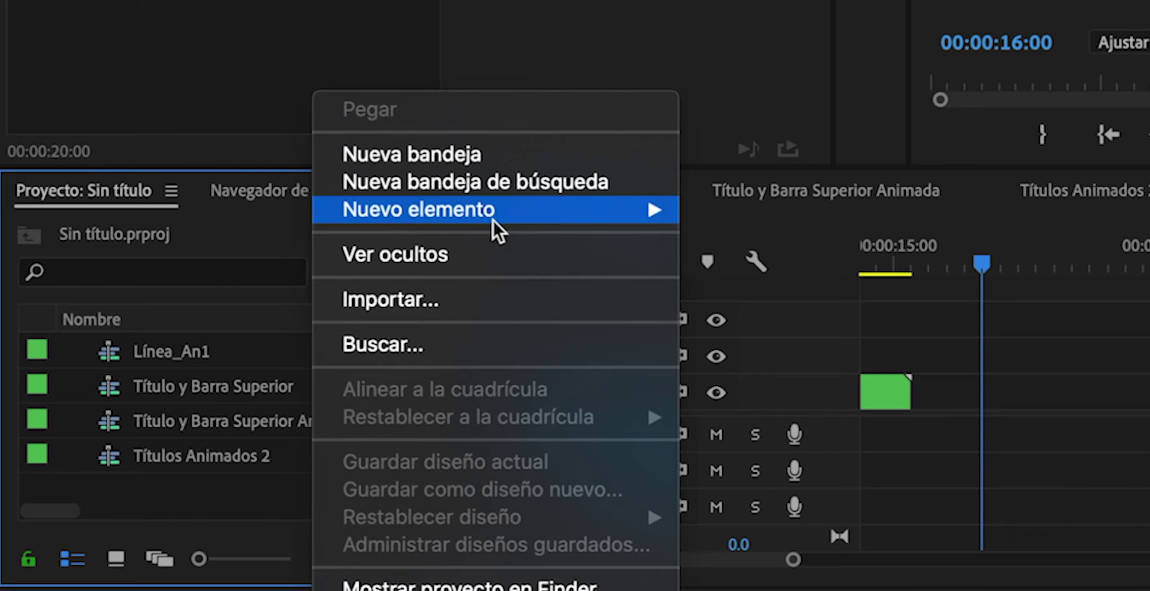
mouse_move(493, 216)
click(812, 454)
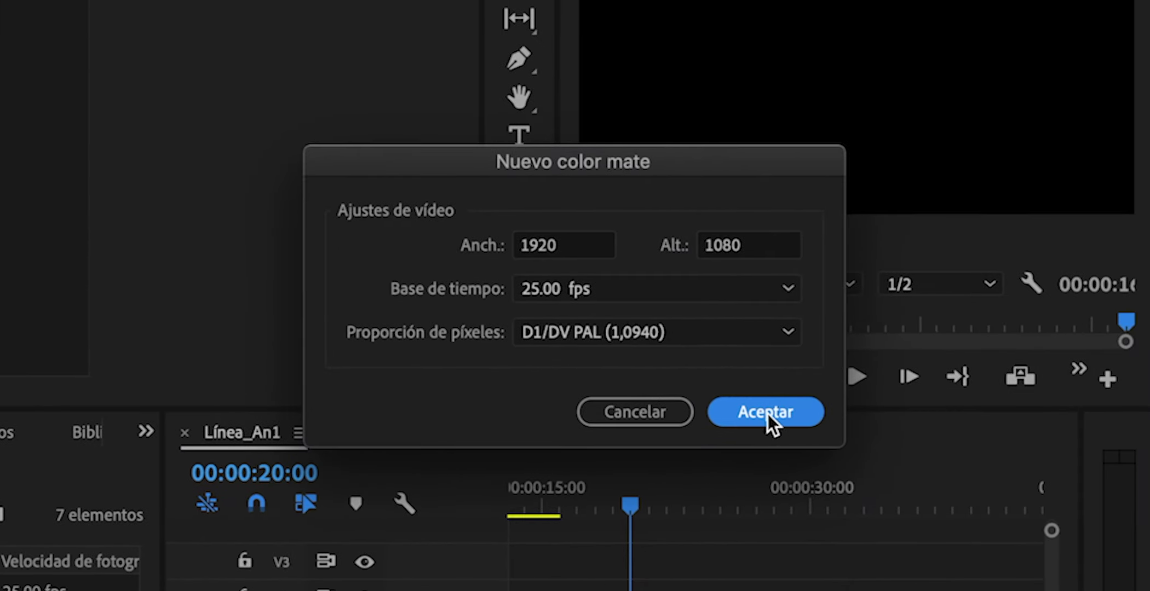
click(768, 415)
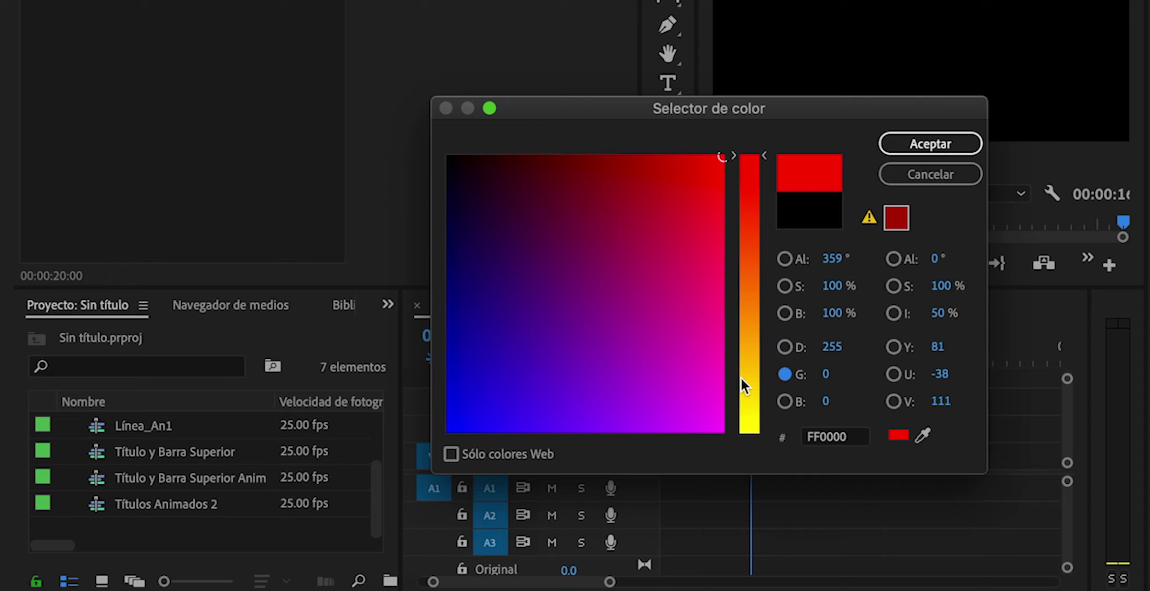
drag(743, 386, 751, 505)
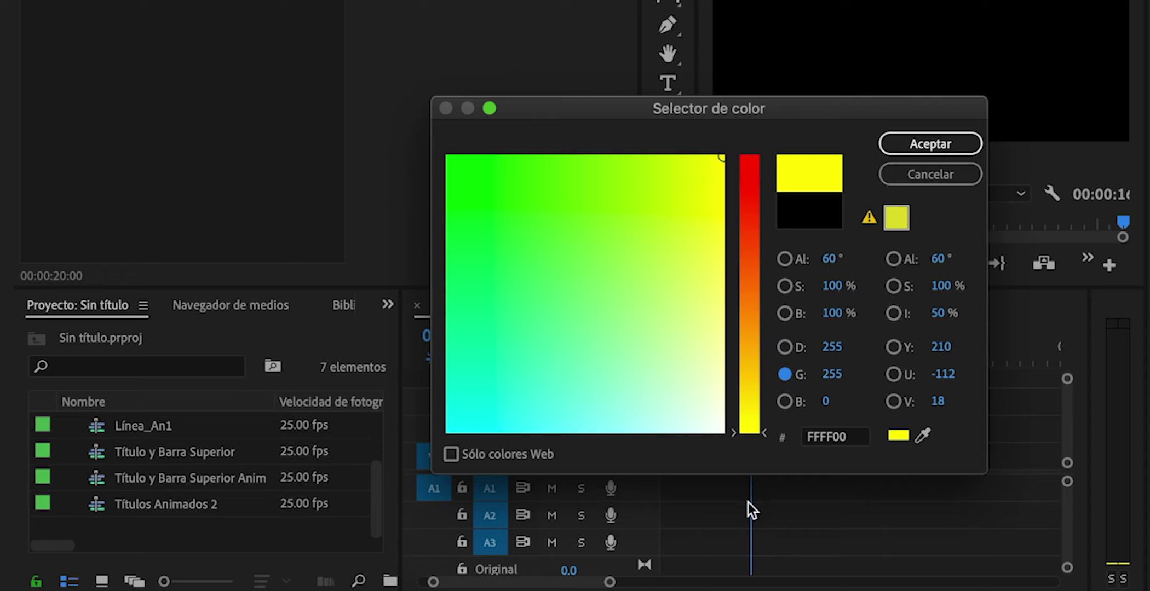
click(926, 149)
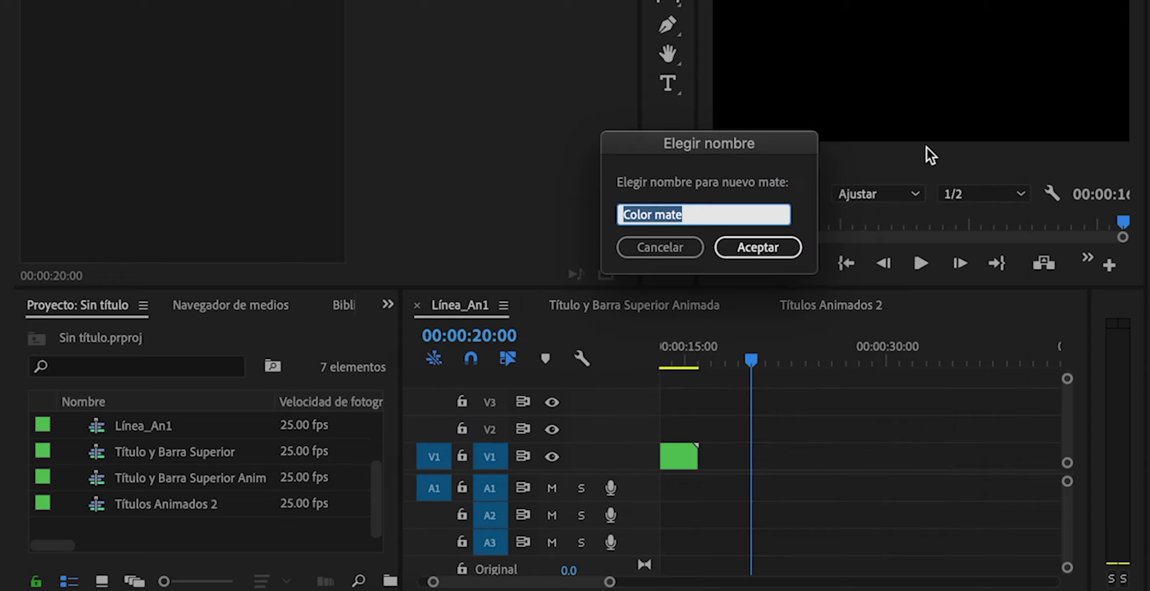
click(757, 245)
Rename the new color matte Línea_An3 and place it on track V1 at 00:00:20:00
click(149, 426)
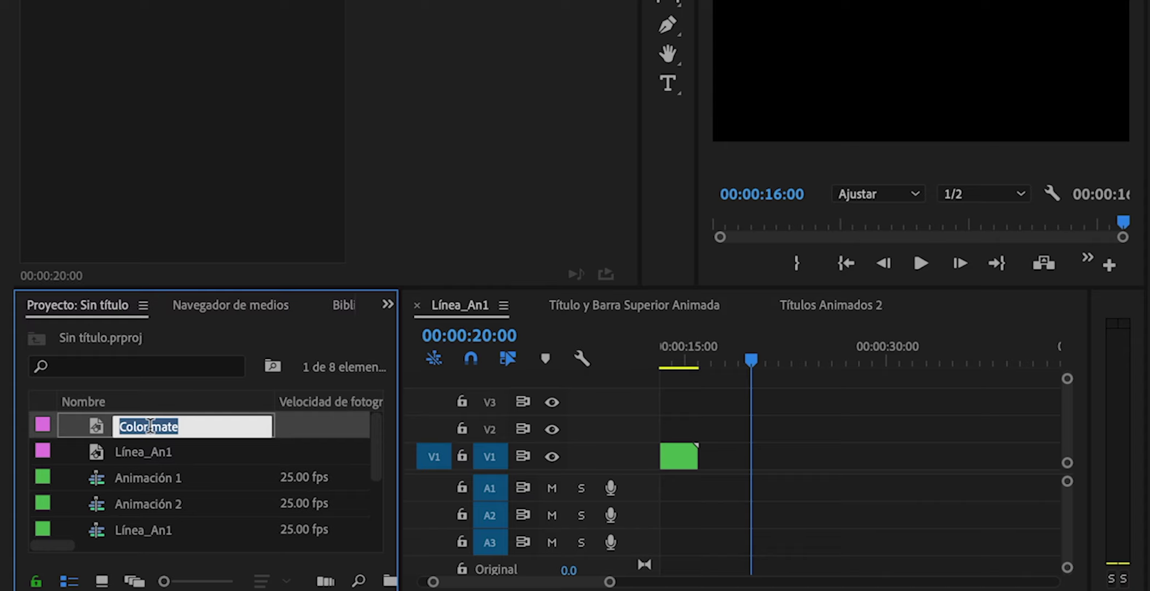
text(Línea_An3)
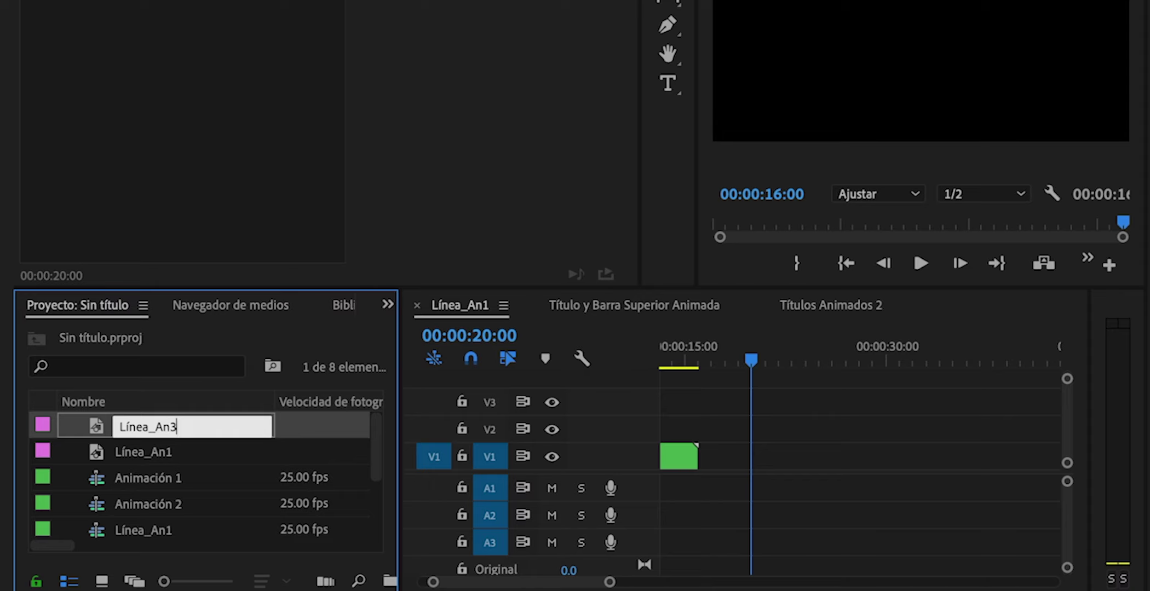
key(Return)
drag(143, 425, 760, 446)
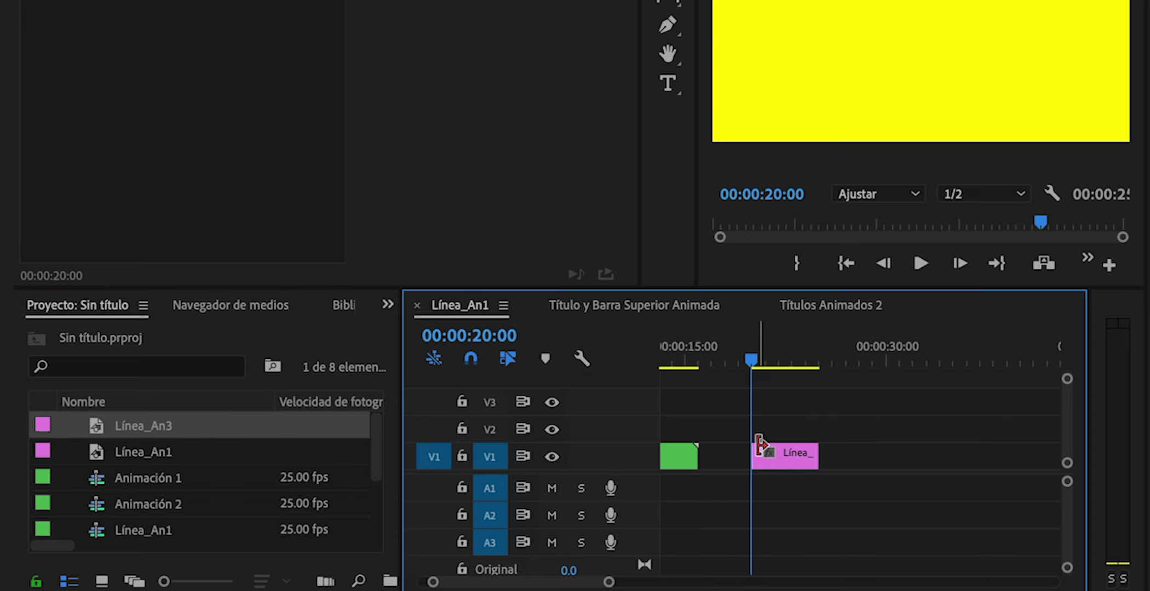
Turn off uniform scale for the Línea_An3 clip and set its scale height to 1
click(768, 455)
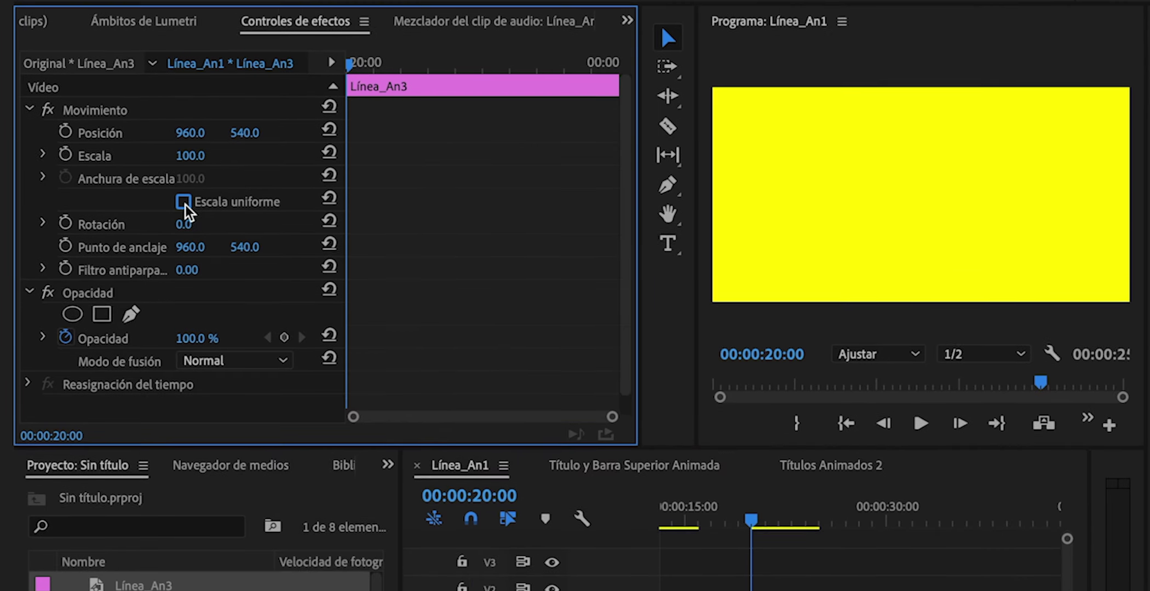
click(183, 41)
click(190, 160)
text(1)
key(Return)
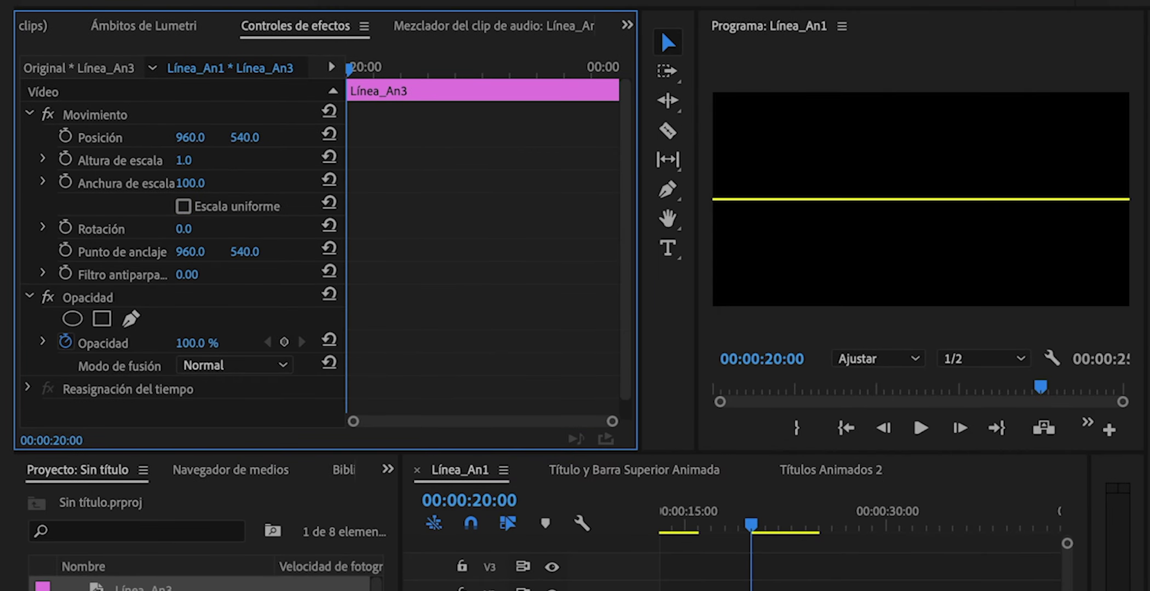
Rotate the yellow line to 60° and set its scale width to 15
key(Tab)
text(20)
key(Return)
drag(183, 229, 249, 228)
click(194, 183)
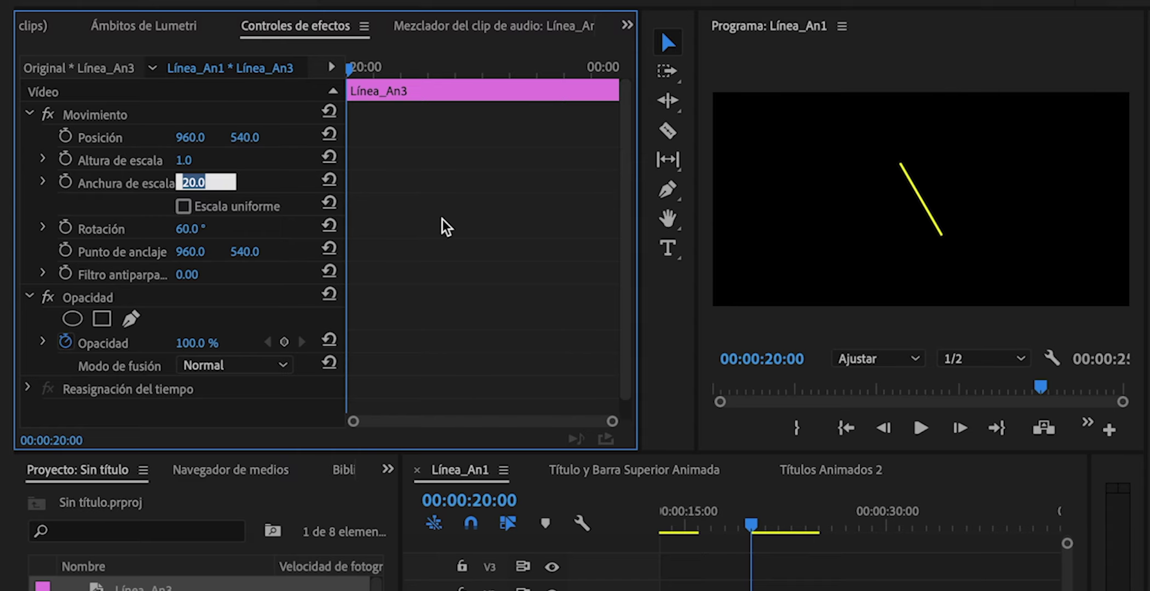
text(15)
key(Return)
Move the line's anchor point to its lower end at 1918, 540, checking it magnified, and fit the frame in the program monitor again
click(876, 359)
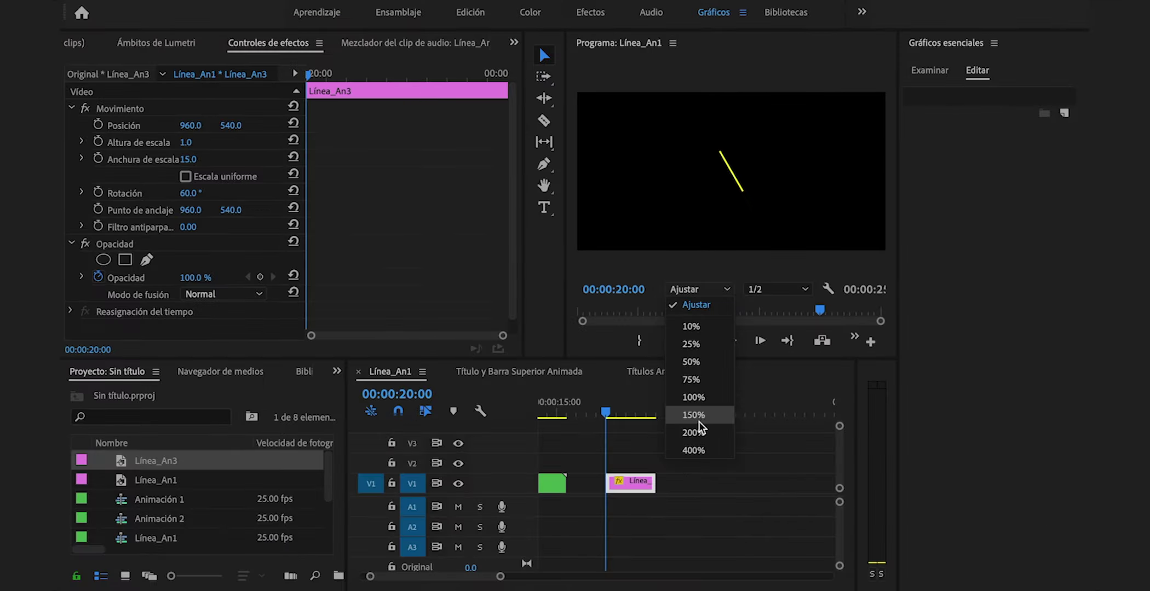
click(876, 542)
scroll(877, 175, down, 3)
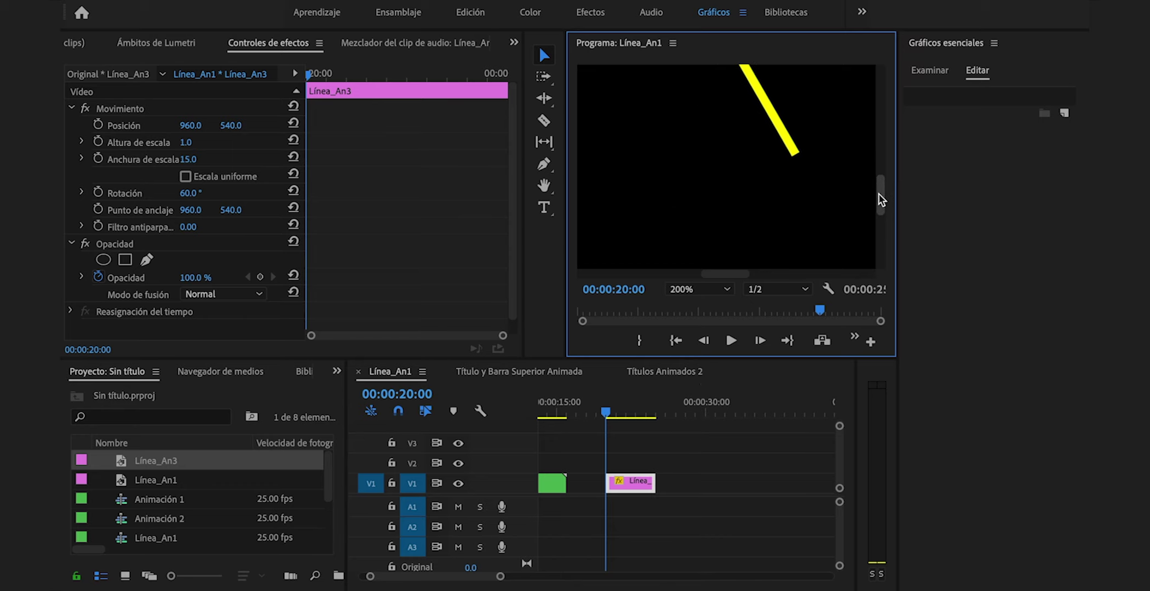
click(995, 43)
click(939, 58)
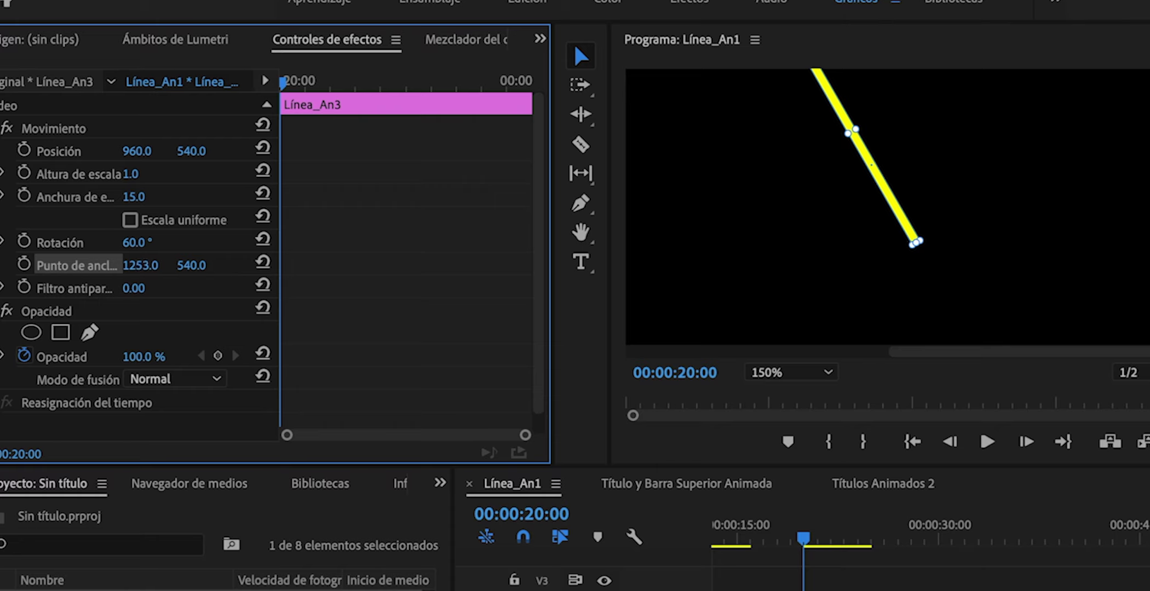
drag(140, 265, 583, 265)
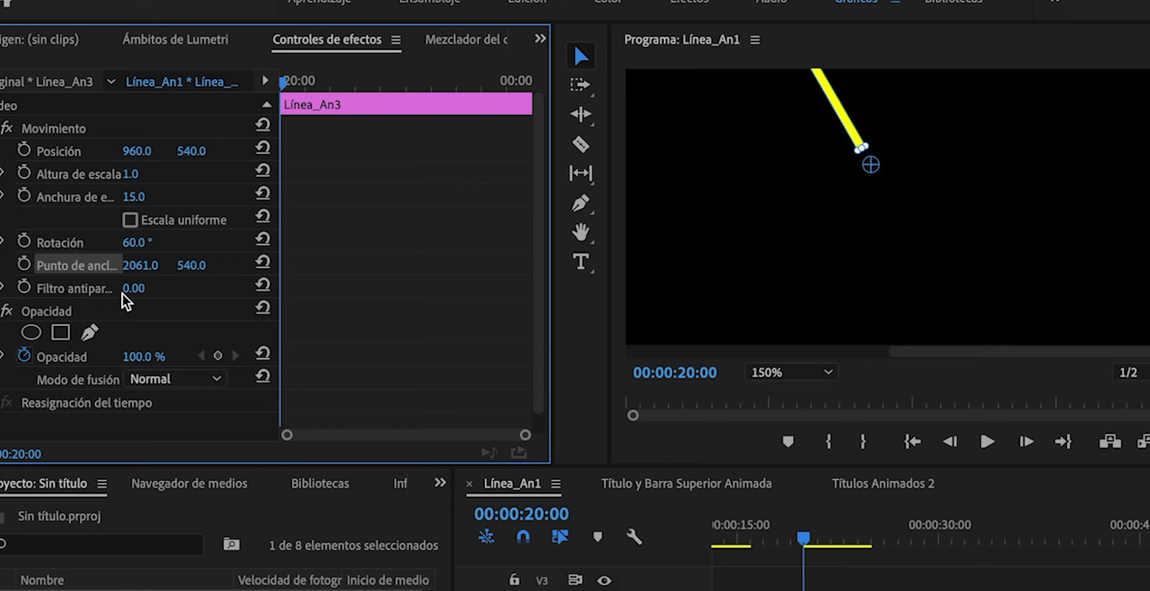
drag(131, 266, 101, 265)
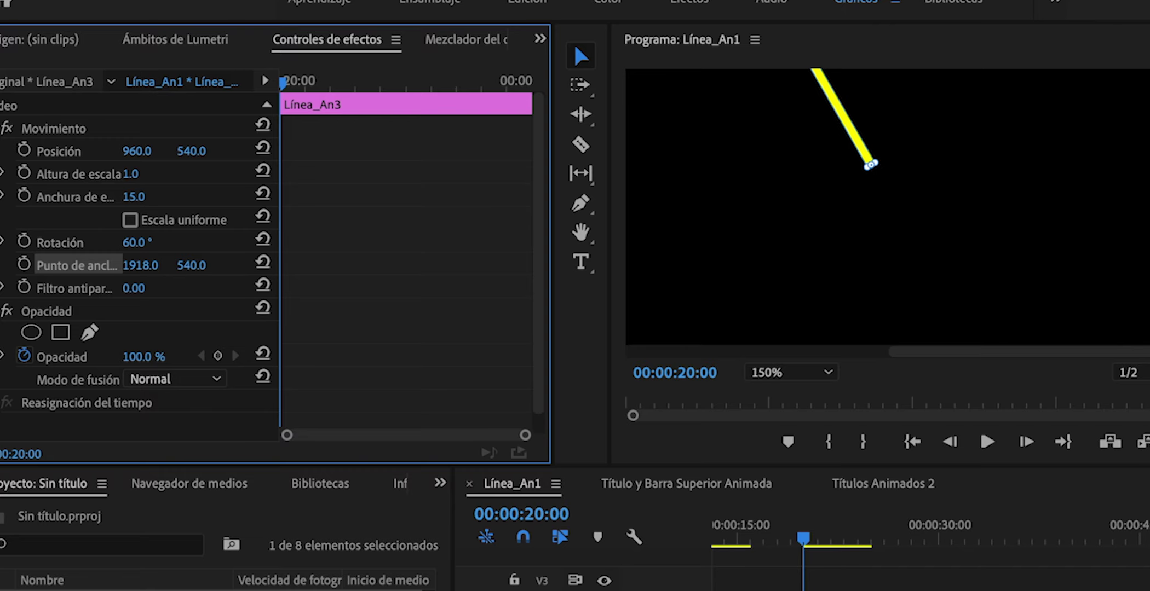
click(790, 372)
click(788, 392)
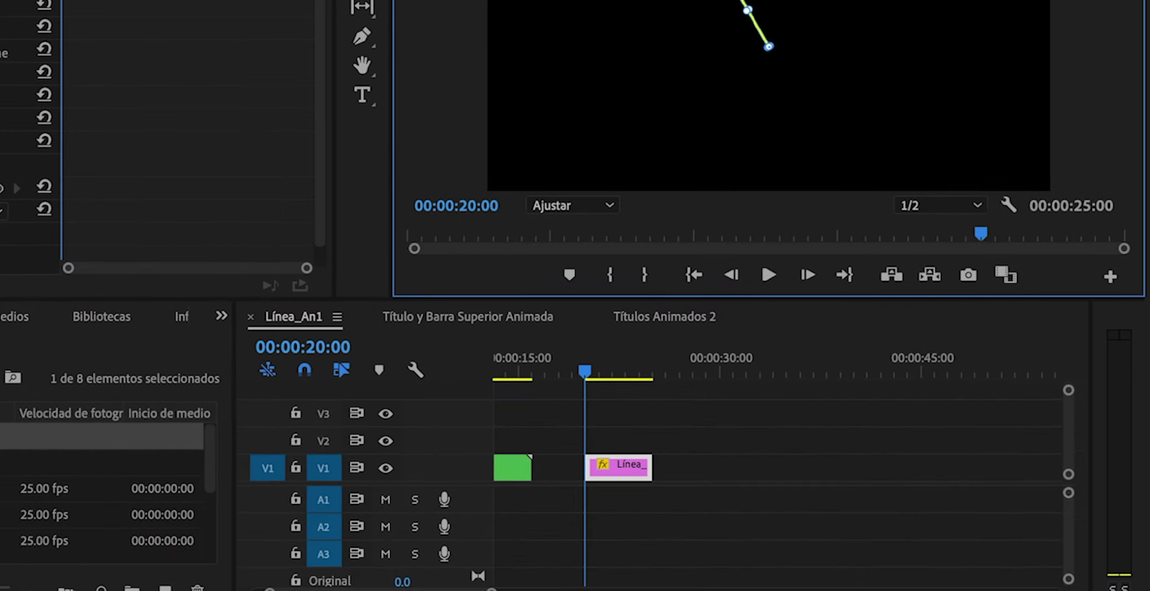
Show the safe margins in the program monitor and set the line's position to 1033, 675
click(1006, 203)
scroll(824, 548, down, 5)
click(747, 316)
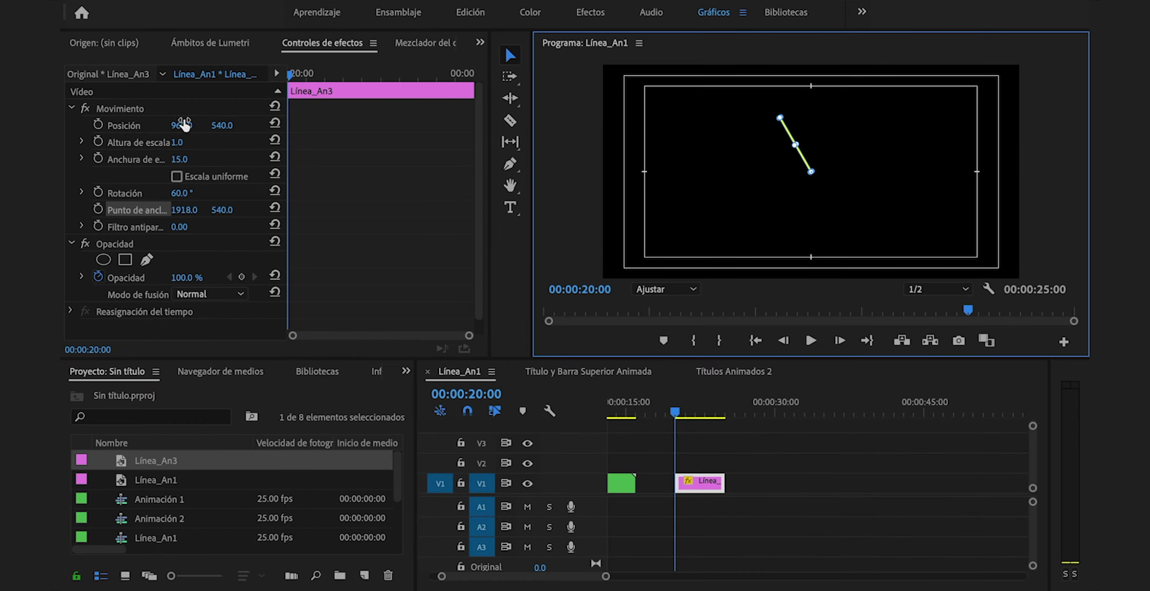
drag(184, 125, 221, 125)
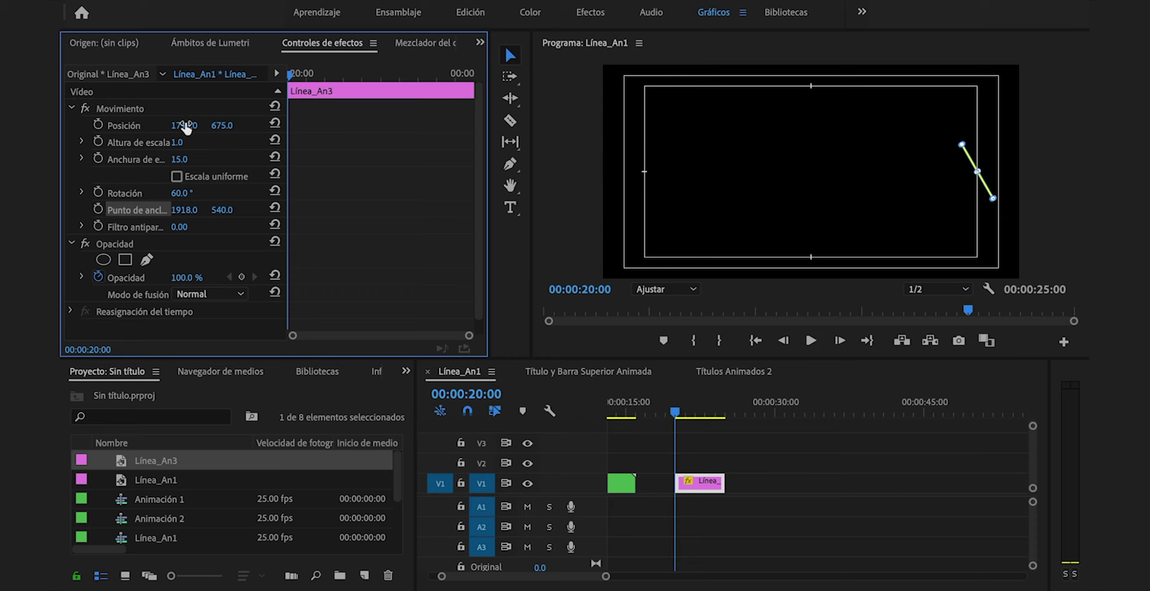
click(186, 126)
text(13)
text(33)
Hide the safe margins in the program monitor and deselect the line clip
click(988, 288)
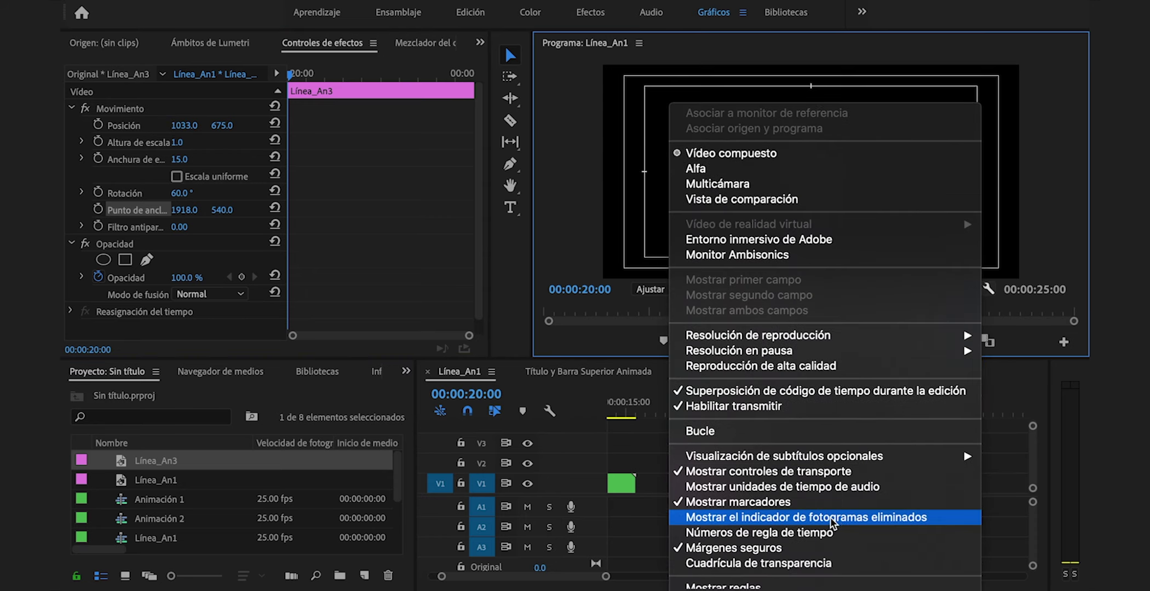
click(807, 548)
click(693, 457)
Add a text layer reading ANIMACIÓN beside the yellow line with the Type tool
click(510, 207)
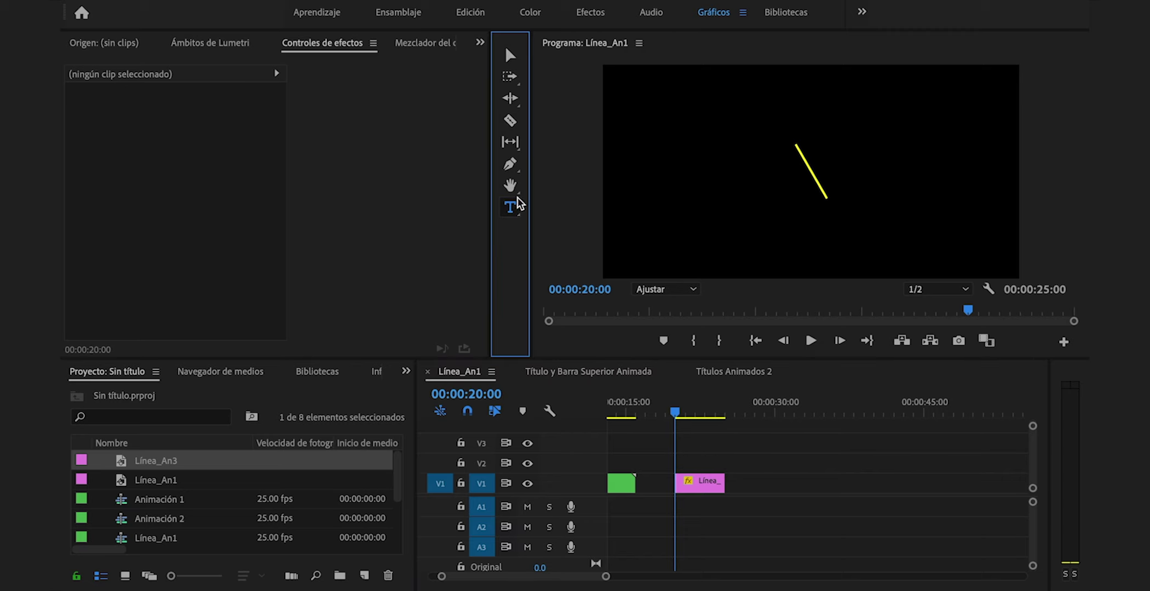
click(706, 173)
text(ANIMACIÓN)
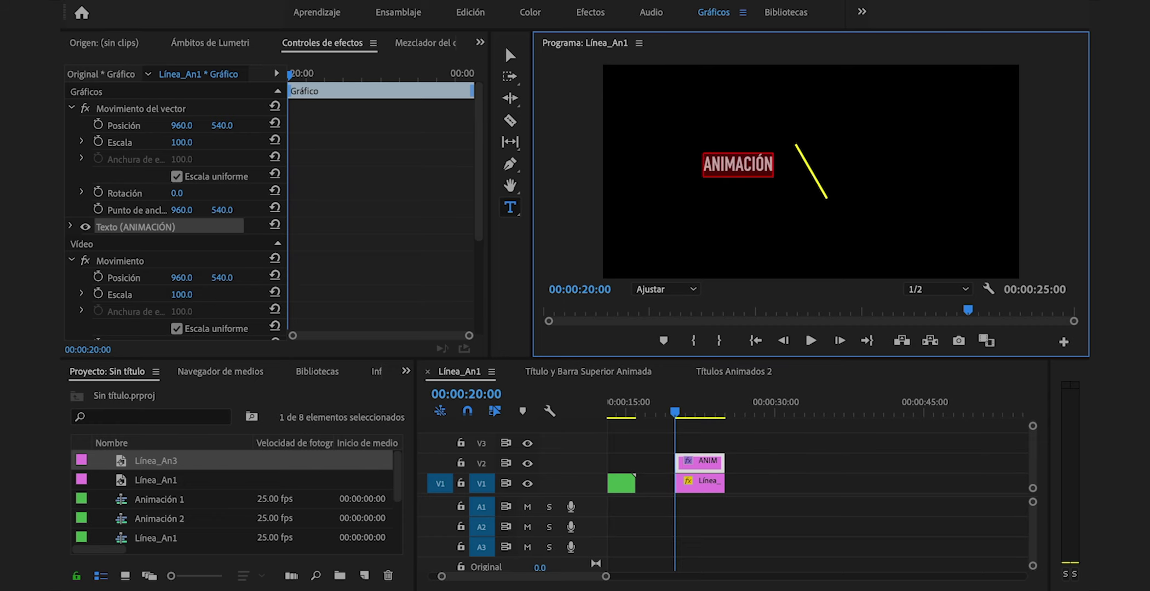
Show the text's Essential Graphics settings and change the ANIMACIÓN font to Avenir Light
click(632, 4)
click(630, 261)
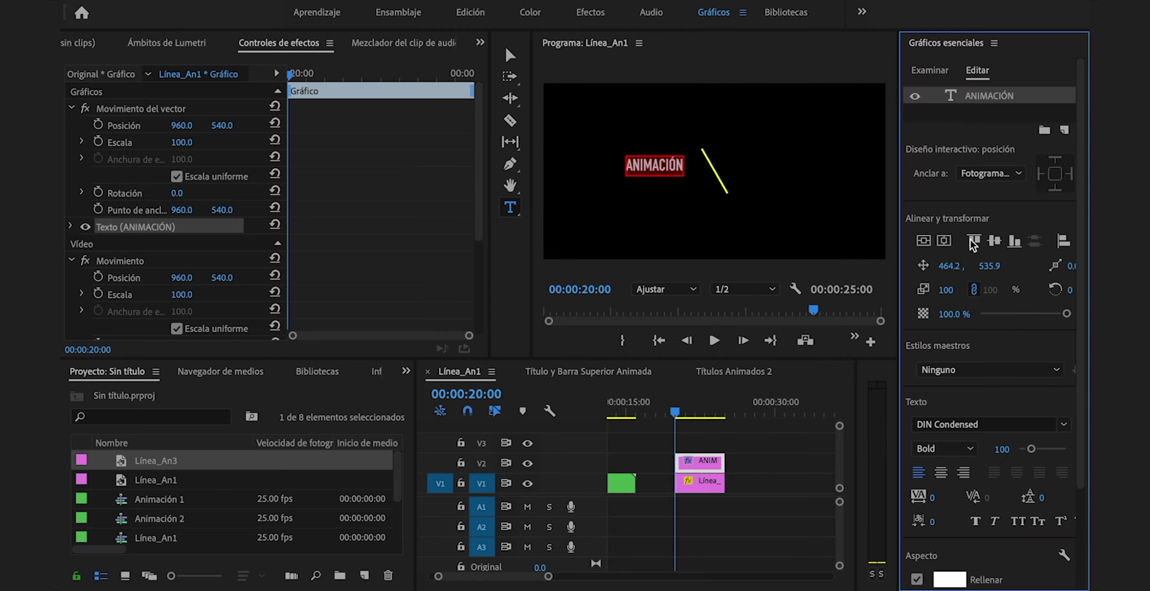
click(1041, 424)
text(AVENIR)
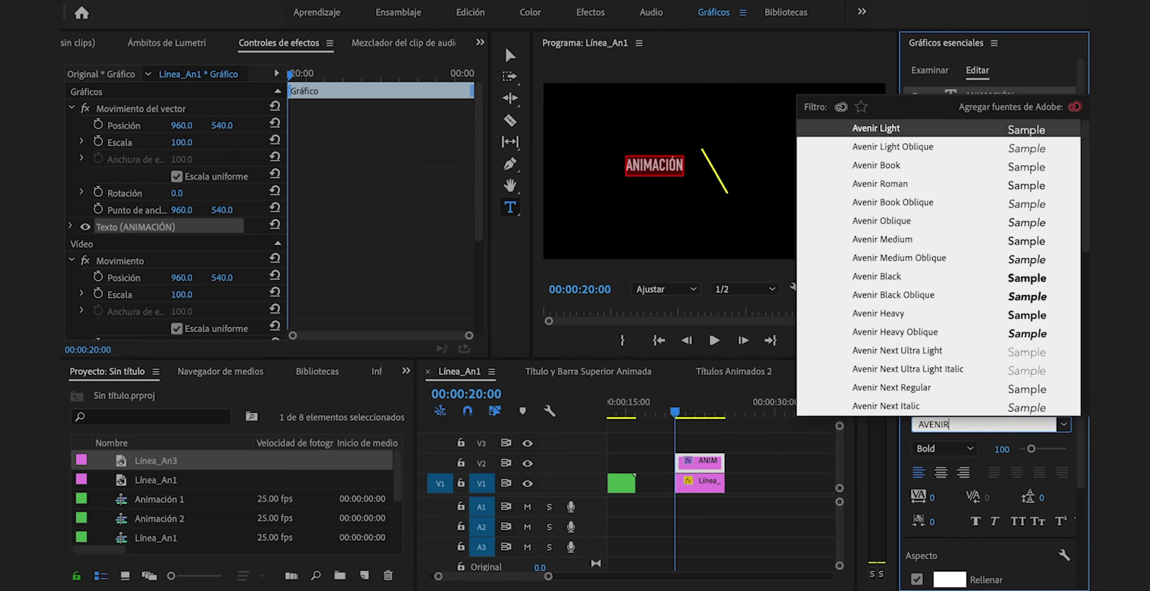
key(Return)
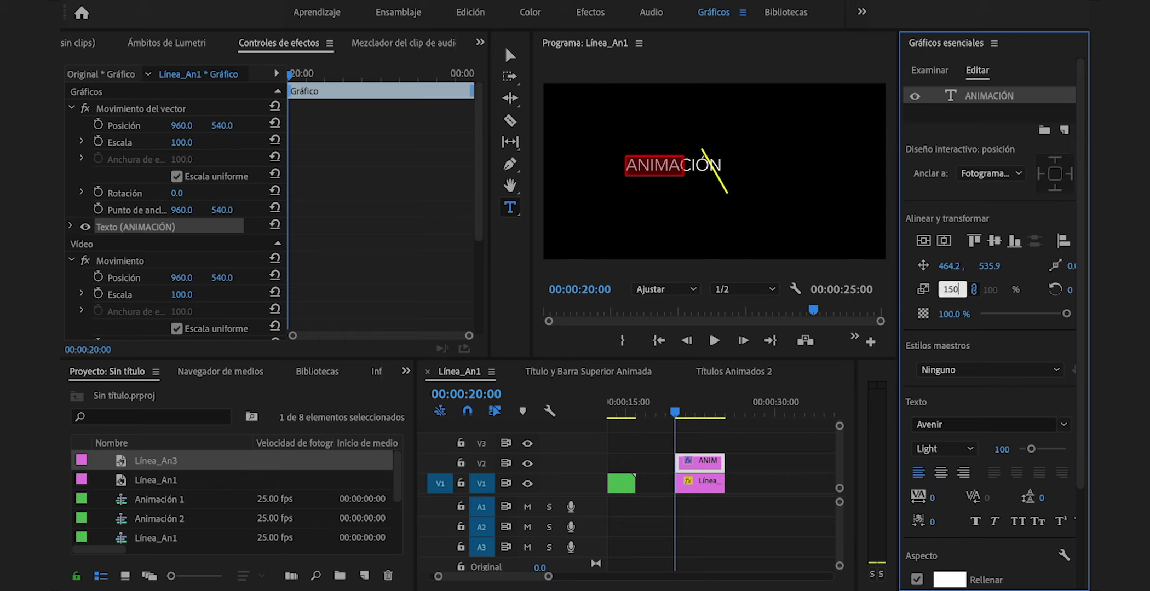
Set the ANIMACIÓN text's scale to 125 and its tracking to 100
click(946, 293)
text(125)
key(Return)
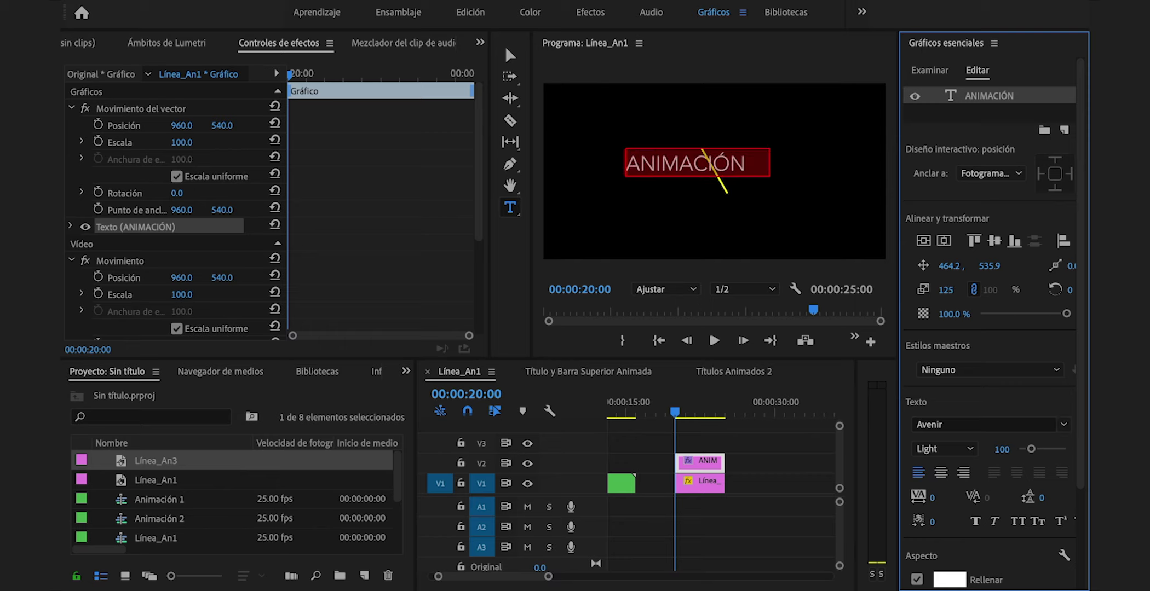
click(933, 497)
key(Return)
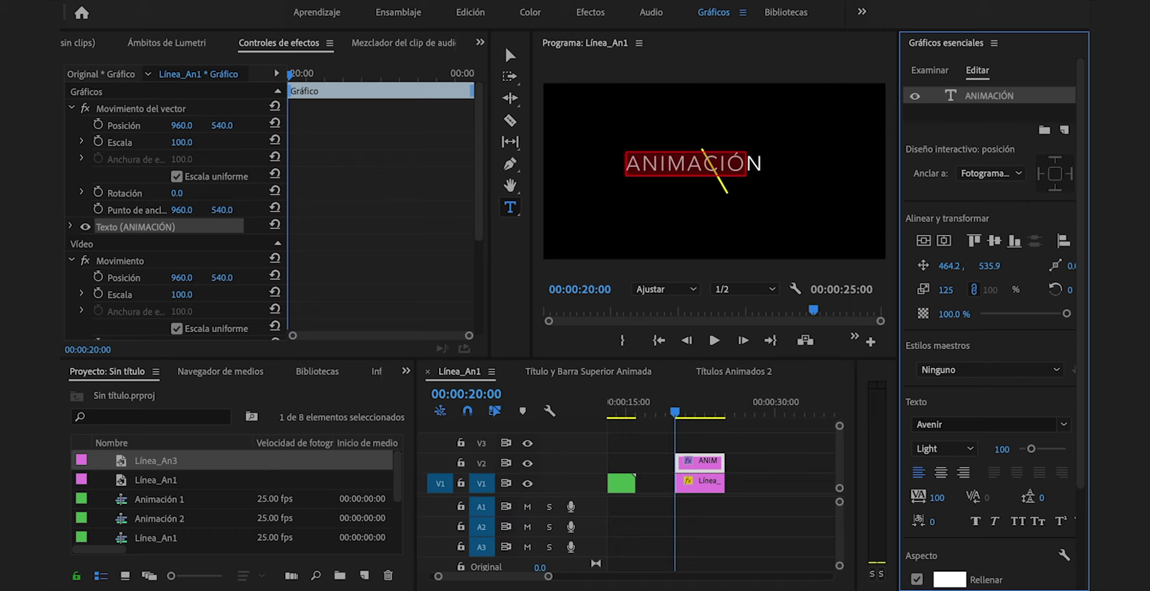
Center the ANIMACIÓN text vertically in the frame and close the Essential Graphics settings
click(923, 240)
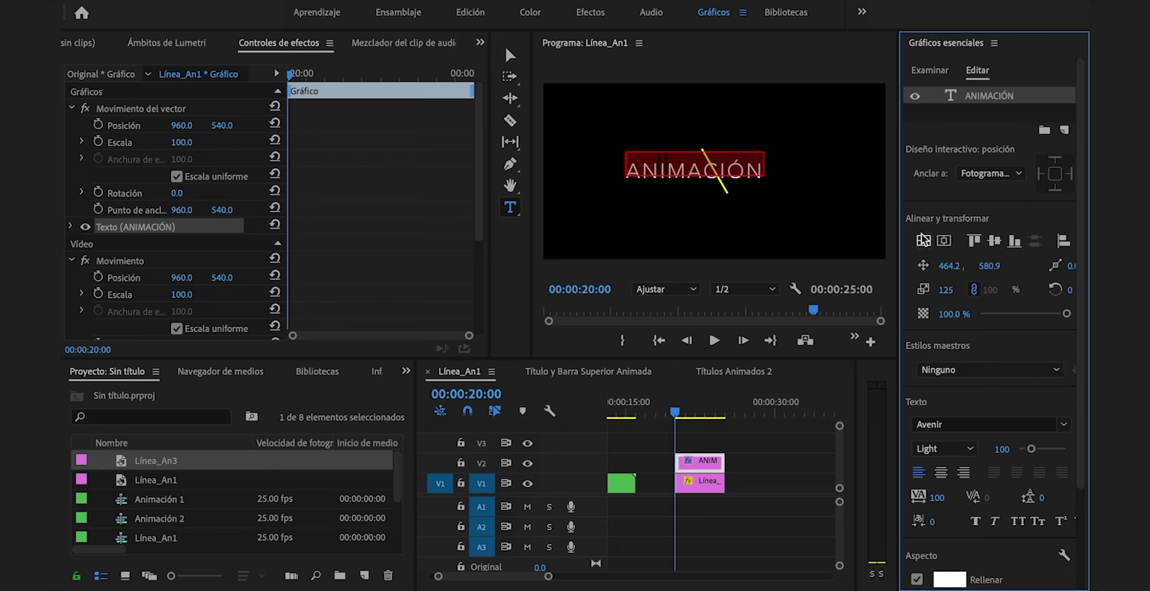
click(994, 43)
click(761, 52)
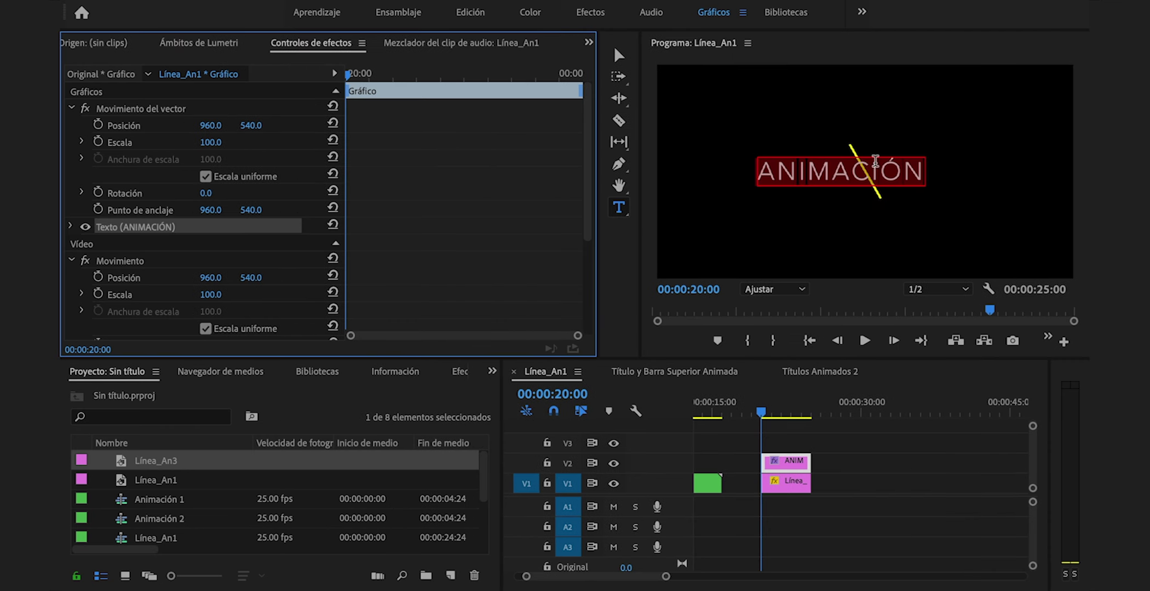
Set the title's vector motion position to 1485, 540 and start its position keyframes at 00:00:21:00
drag(211, 125, 498, 126)
drag(764, 409, 774, 407)
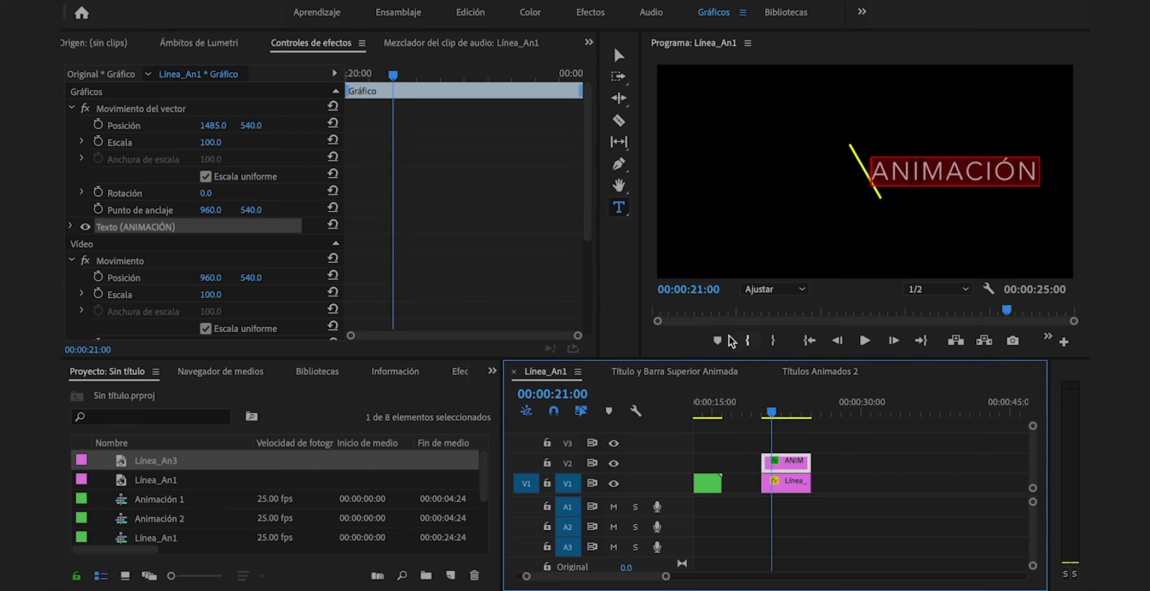
click(99, 125)
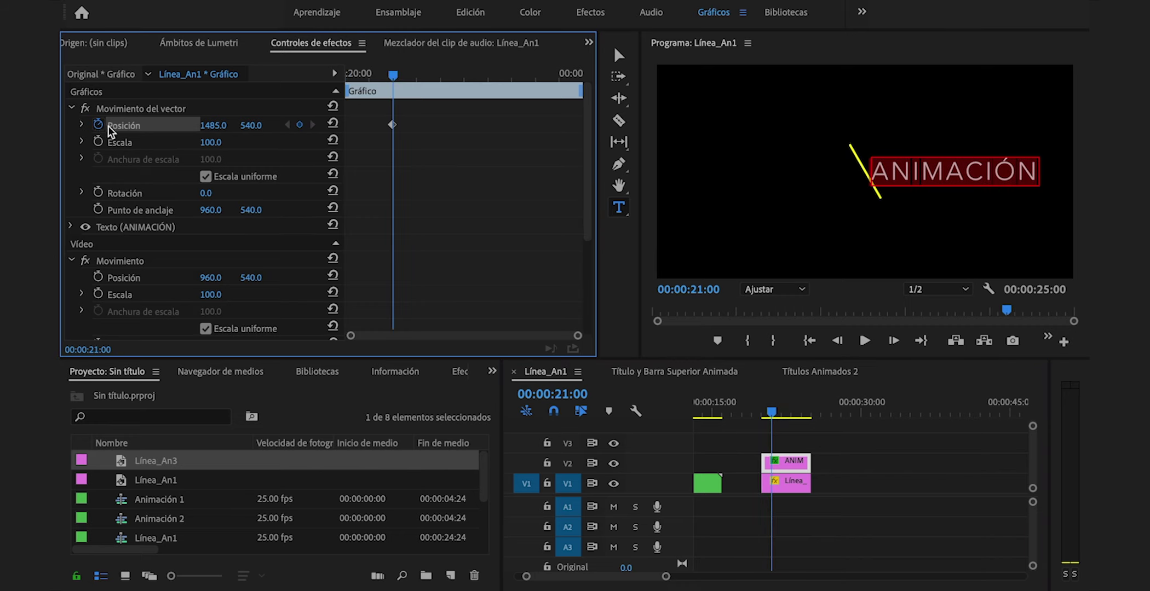
Keyframe the title's vector motion position at 595, 540 at 00:00:20:00 and play back the slide animation
drag(393, 72, 348, 73)
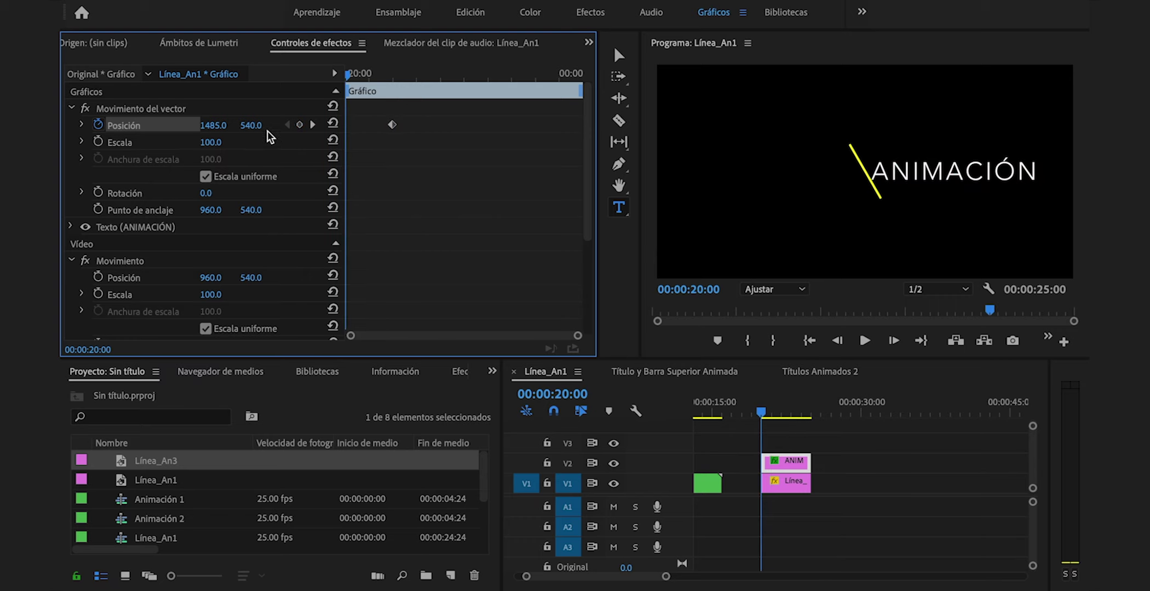
drag(253, 126, 0, 125)
key(ctrl+z)
key(space)
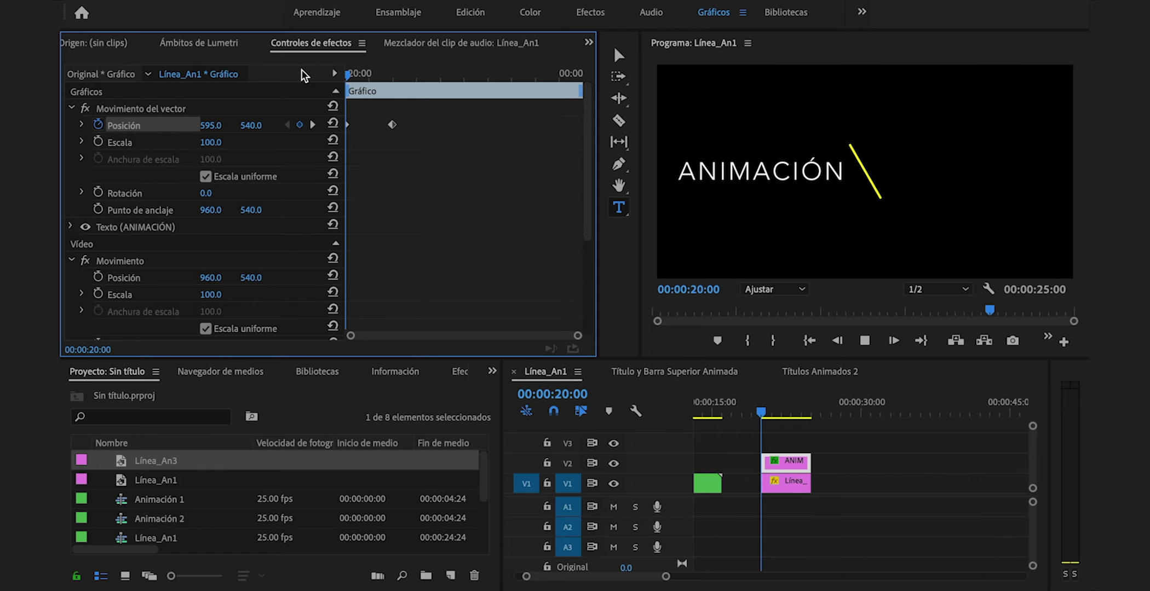
click(405, 81)
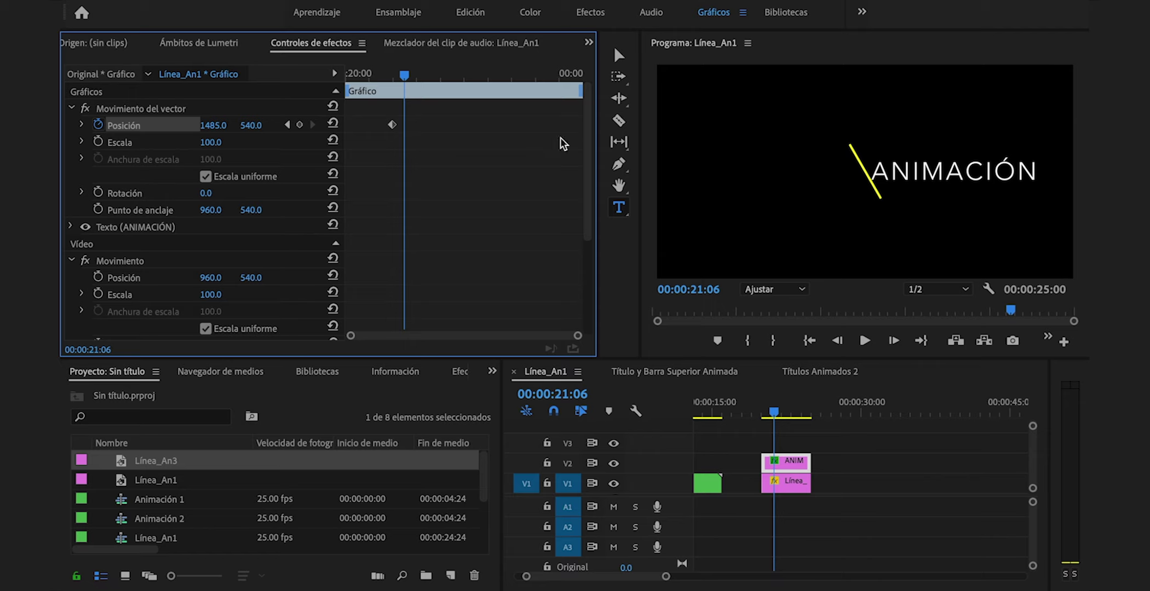
Keyframe the ANIMACIÓN title's vector motion position from 1485, 540 at 00:00:20:00 to 595, 570 at 00:00:21:00
drag(409, 89, 393, 91)
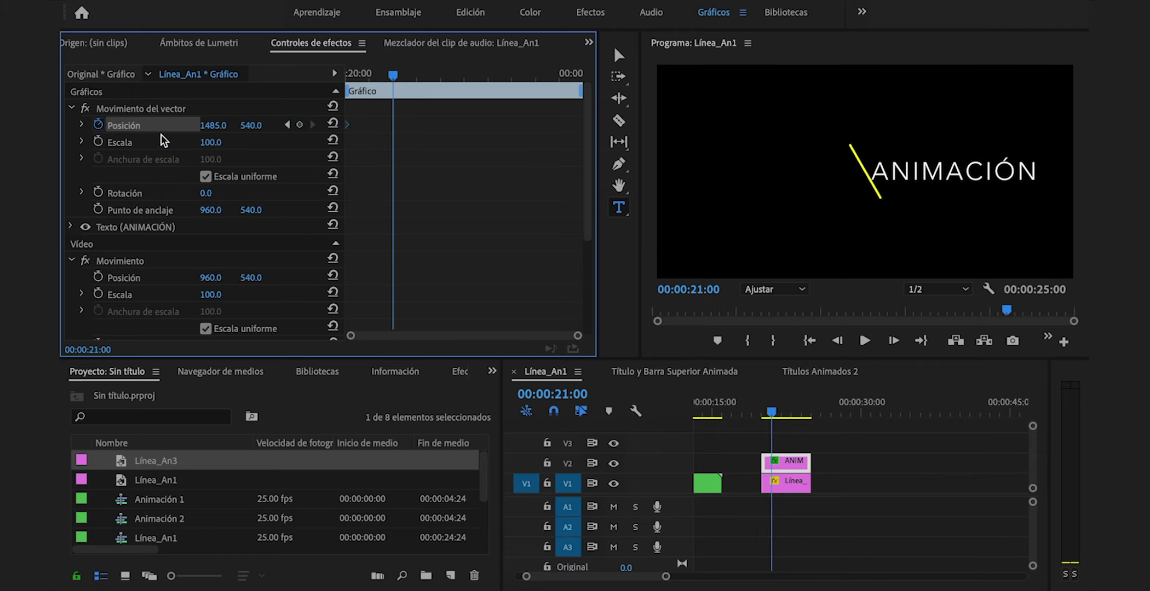
drag(389, 75, 383, 76)
drag(212, 125, 83, 125)
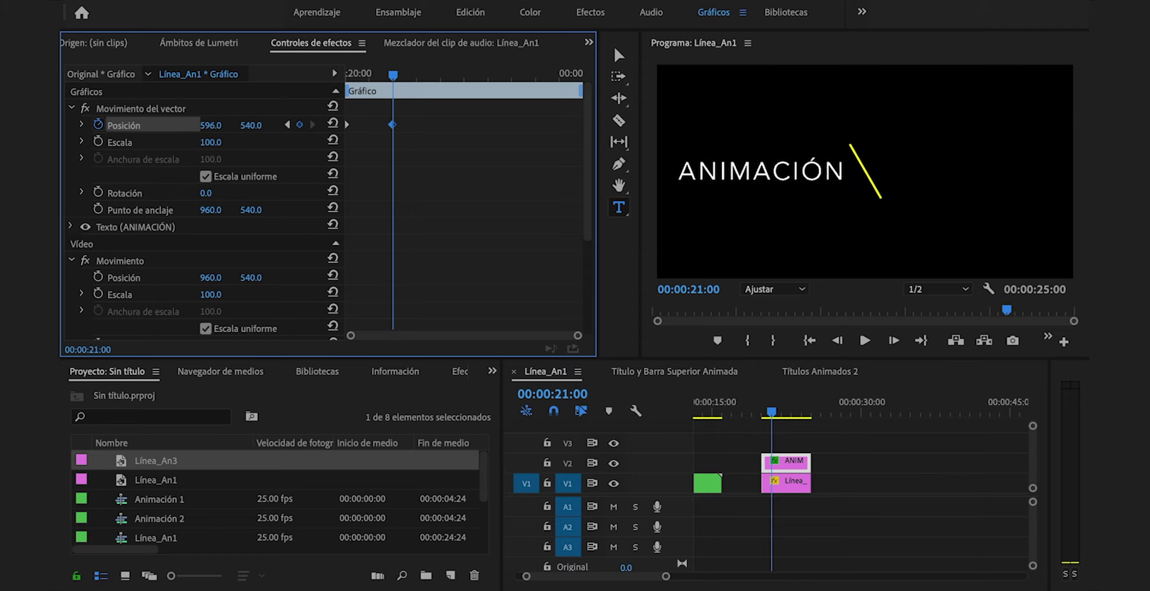
mouse_move(392, 74)
mouse_down()
mouse_move(333, 72)
mouse_move(392, 75)
mouse_up()
drag(251, 125, 266, 125)
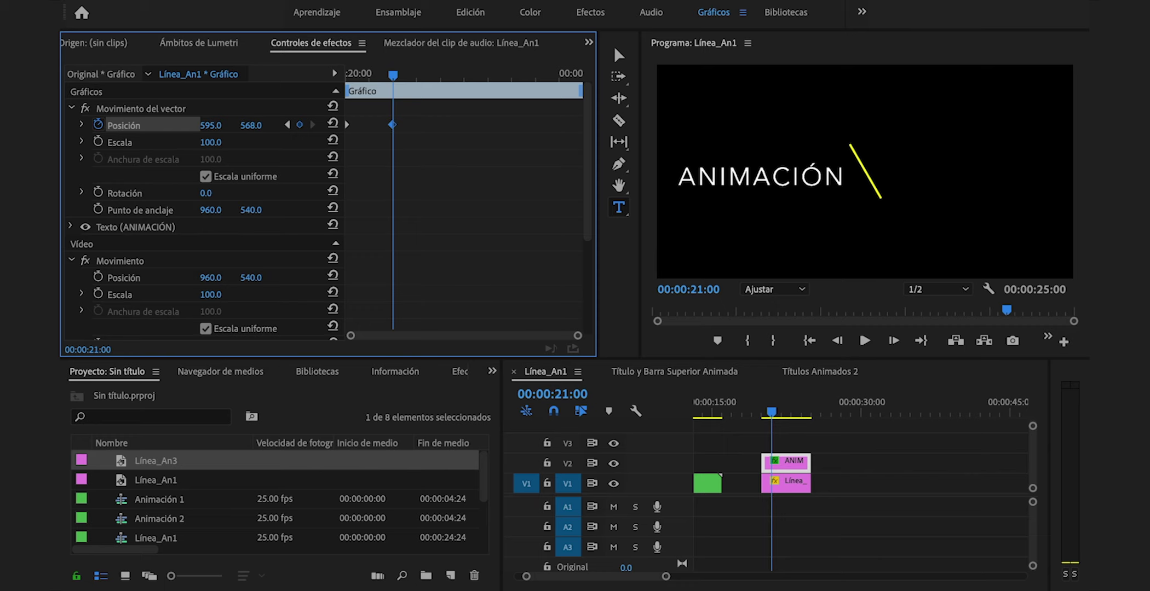
Duplicate the ANIMACIÓN title clip onto track V3 and change the copy's text to "NO. 3"
mouse_move(791, 464)
mouse_down()
mouse_move(886, 448)
mouse_move(794, 447)
mouse_up()
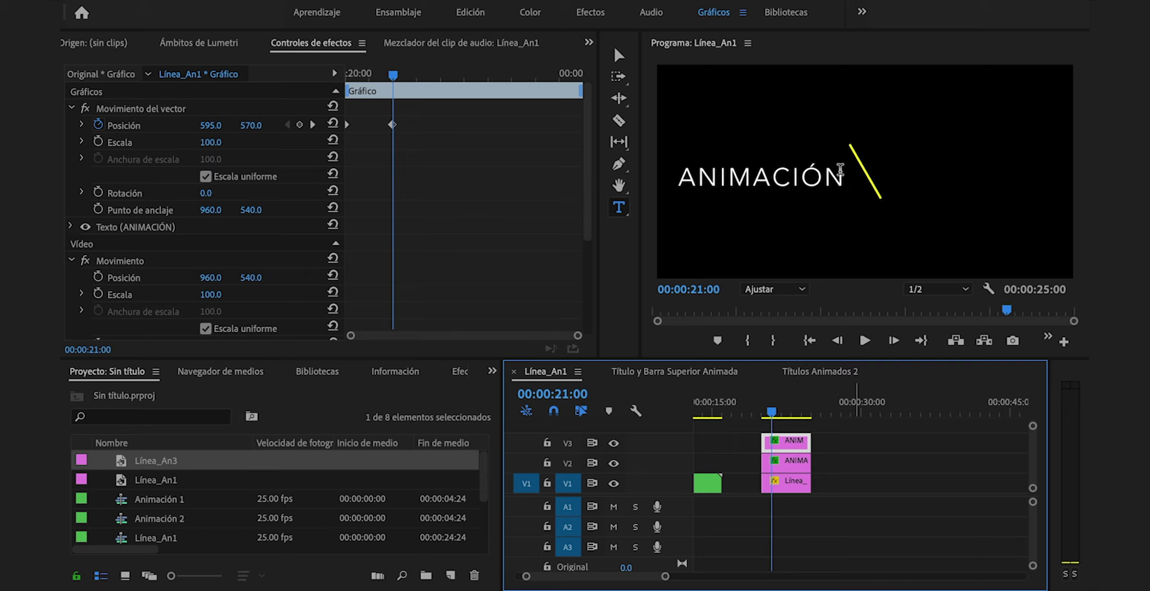
click(821, 178)
double_click(821, 178)
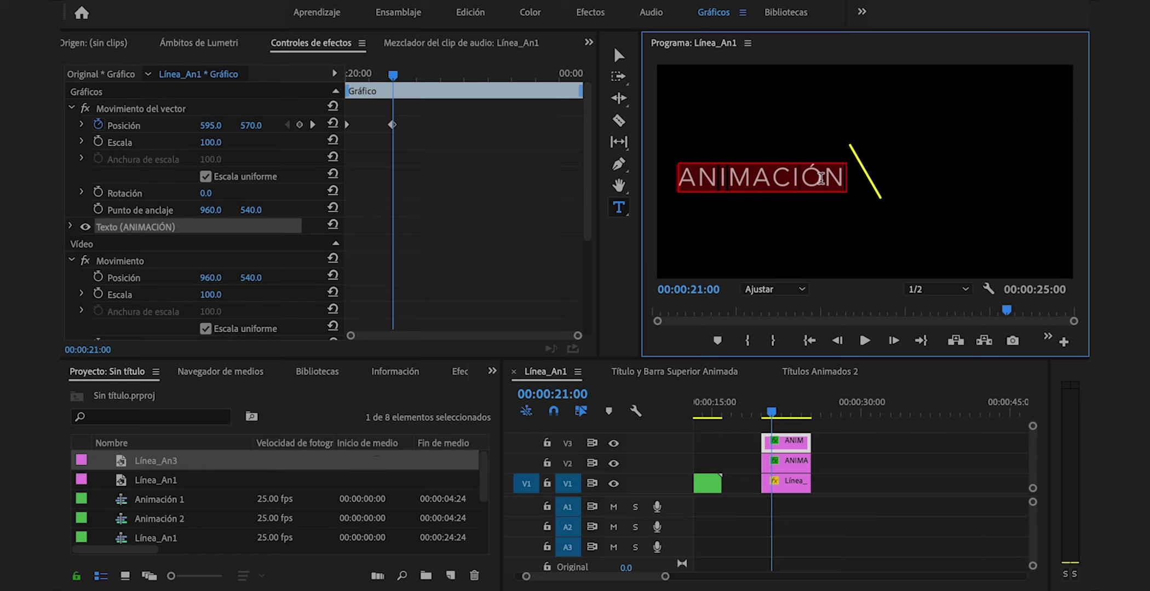
text(NO.  3)
Keyframe the NO. 3 title's vector motion position from left of the line at 00:00:20:00 to 1560, 570 at 00:00:21:00
drag(211, 125, 830, 126)
mouse_move(306, 125)
mouse_down()
mouse_move(358, 126)
mouse_move(296, 125)
mouse_up()
drag(764, 411, 758, 410)
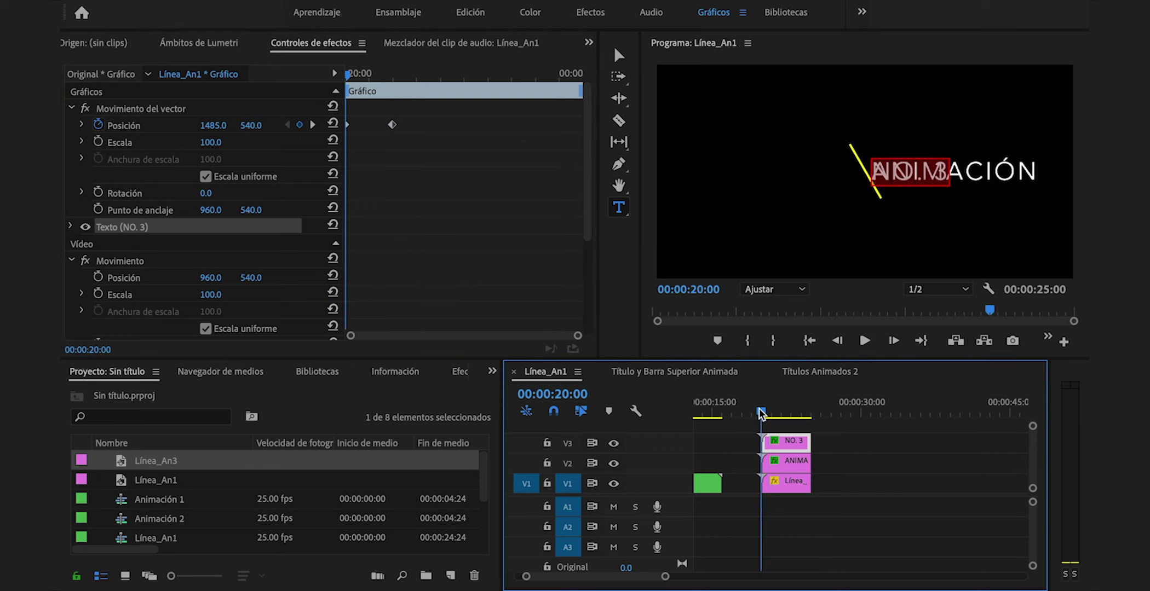
drag(213, 125, 179, 126)
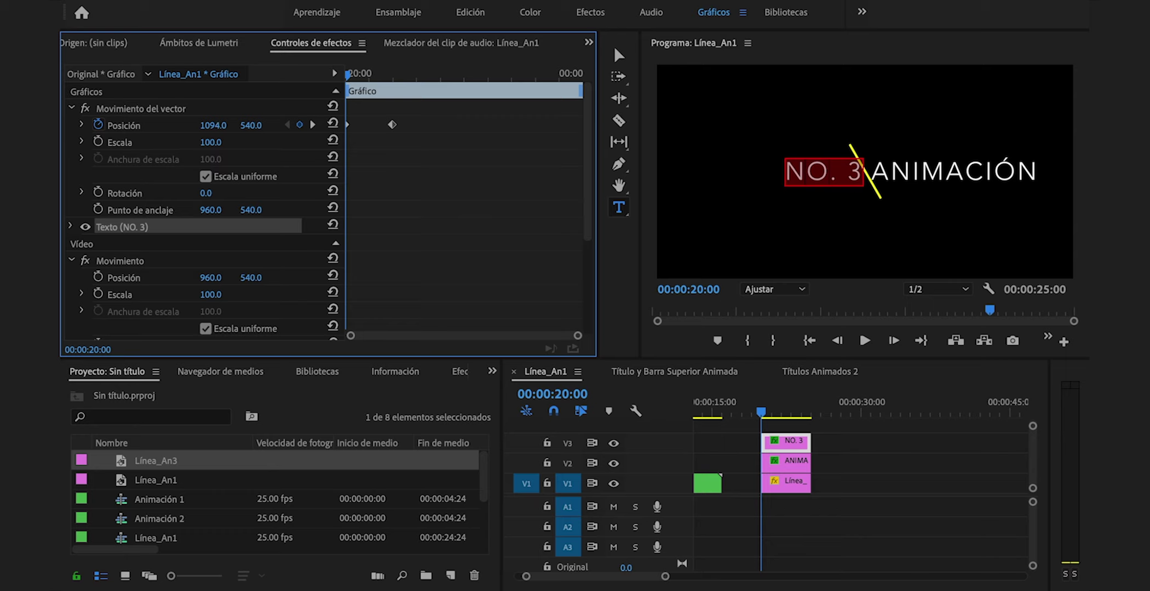
drag(762, 412, 775, 412)
drag(213, 125, 143, 125)
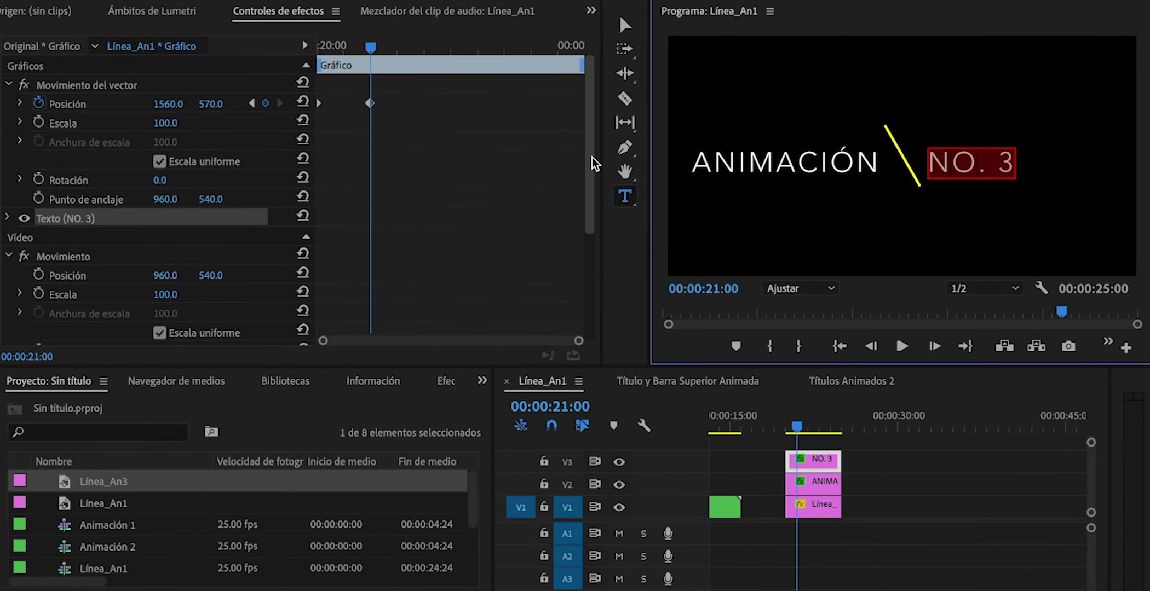
Change the NO. 3 text's fill colour to yellow FFFF00
drag(592, 157, 591, 306)
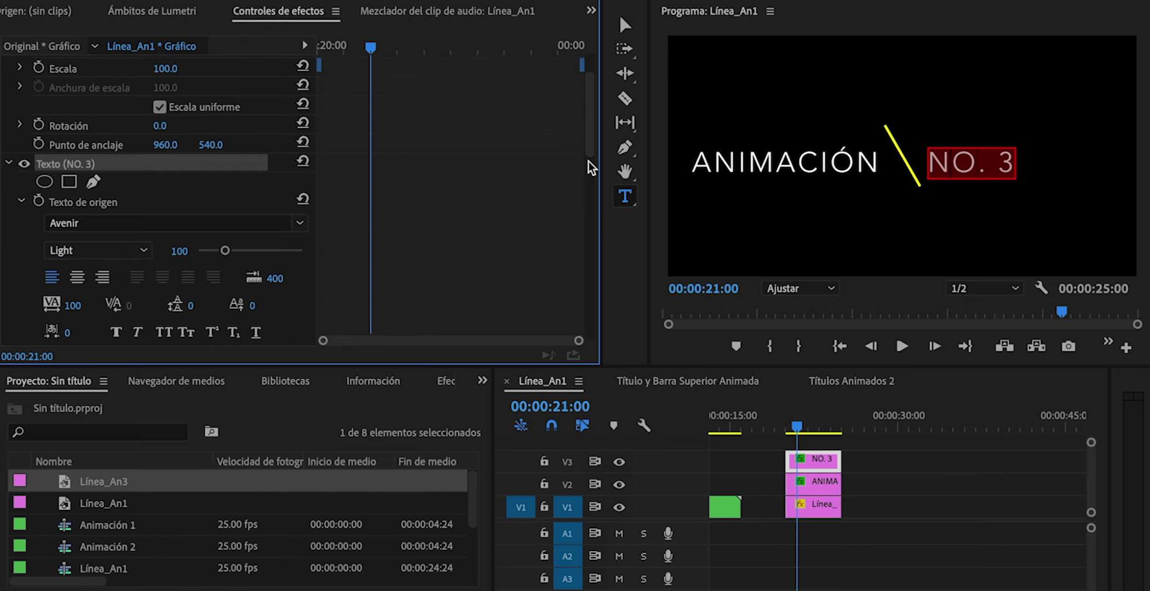
drag(588, 142, 590, 216)
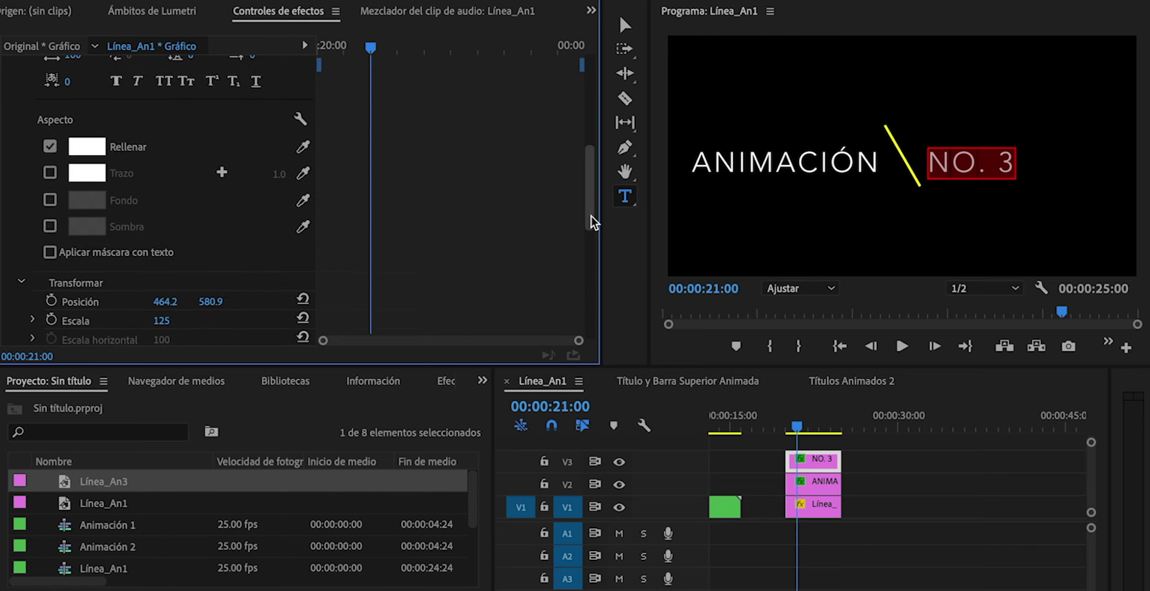
click(87, 141)
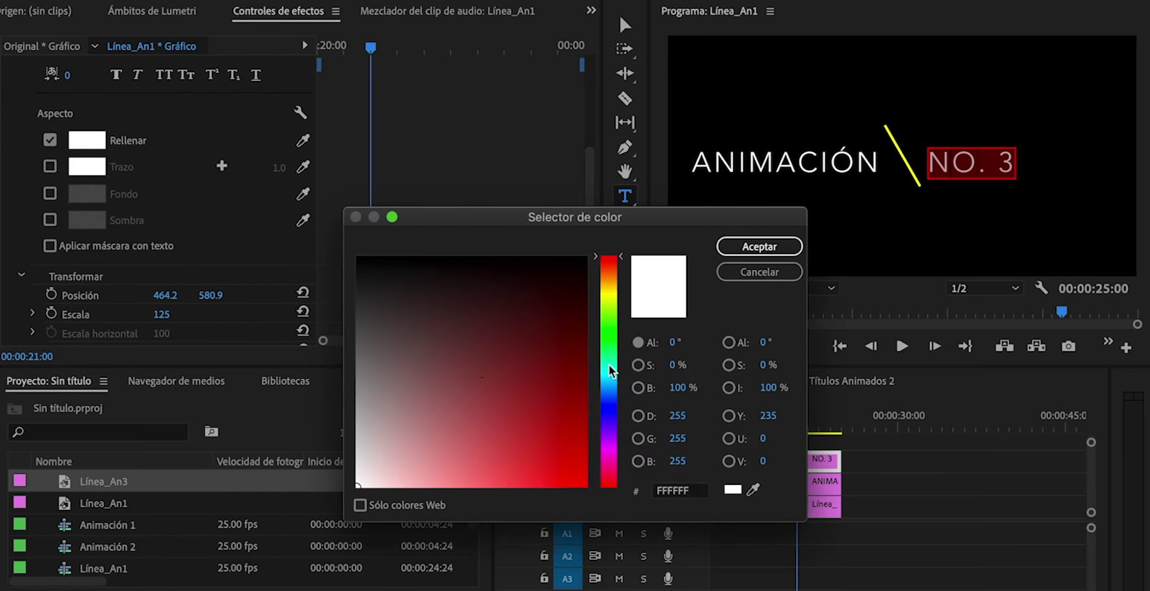
click(638, 417)
click(586, 256)
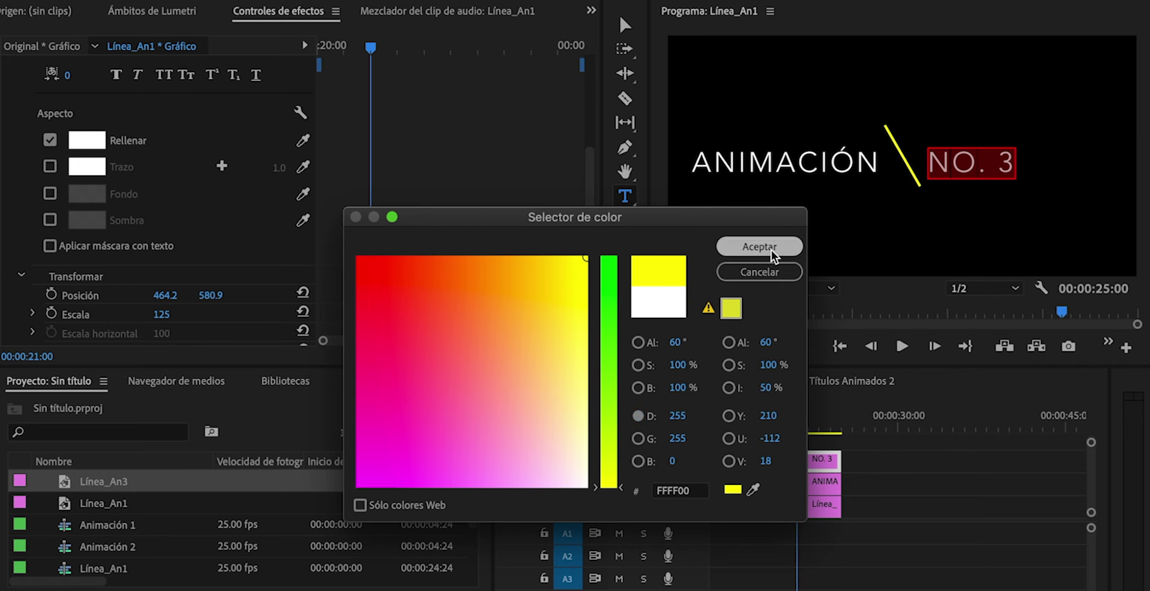
click(770, 250)
Set the vertical vector motion position of both the ANIMACIÓN and NO. 3 titles to 550 at 00:00:21:00
click(835, 483)
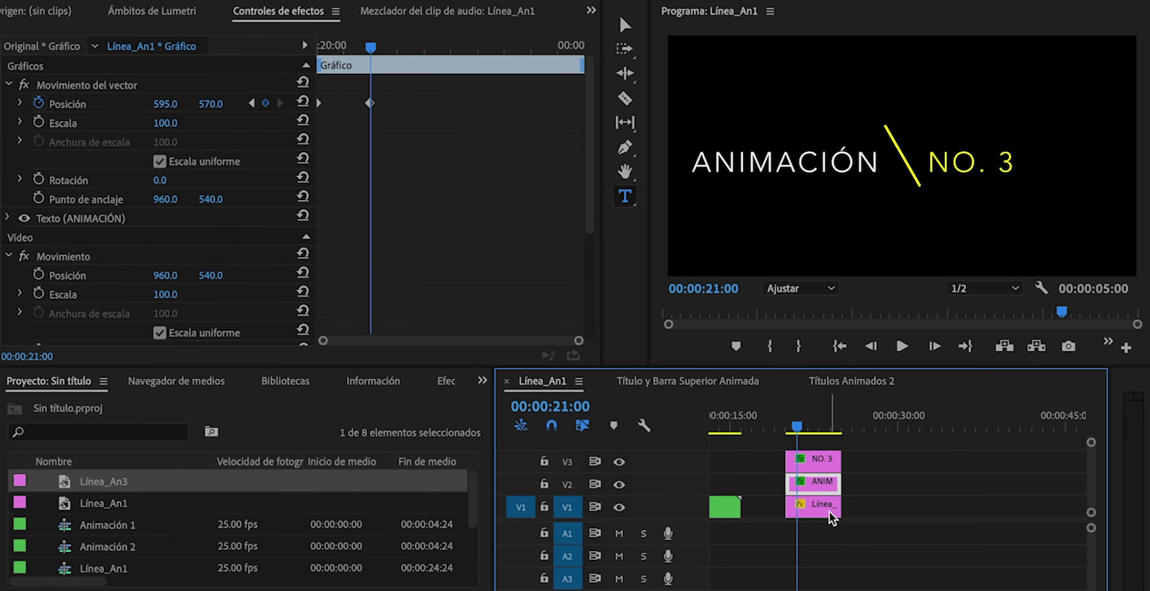
drag(211, 103, 200, 104)
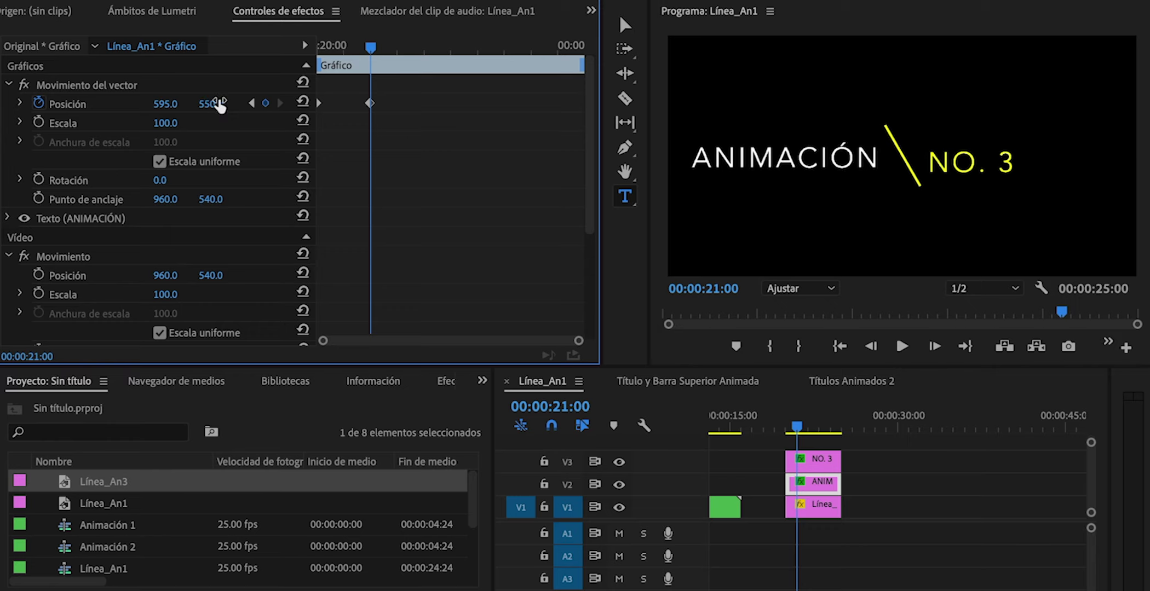
click(829, 463)
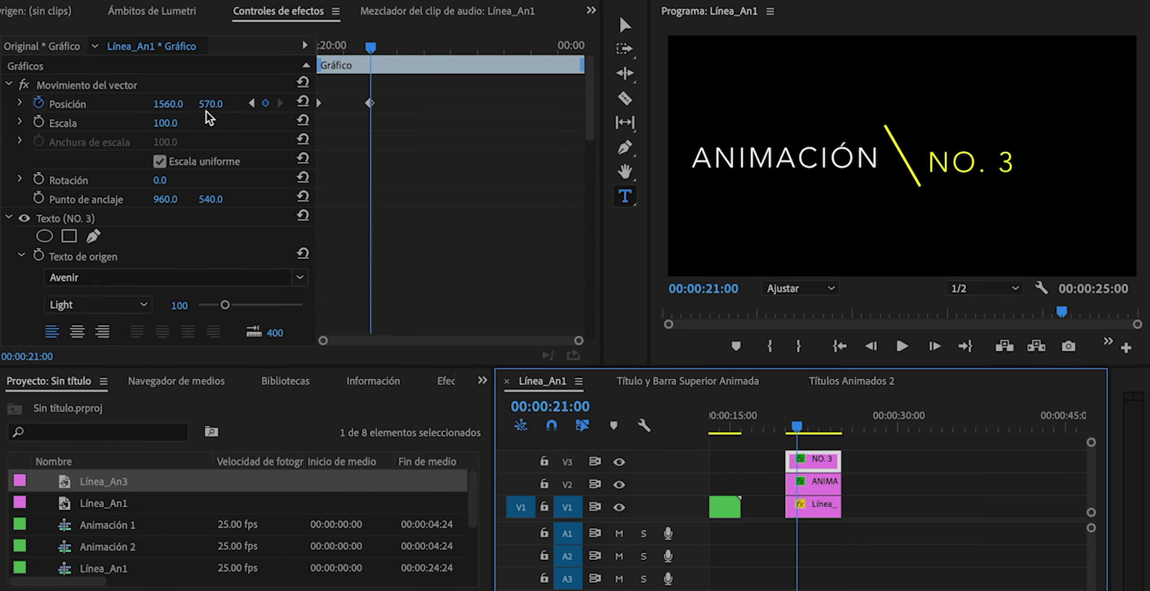
click(218, 102)
text(550)
key(Return)
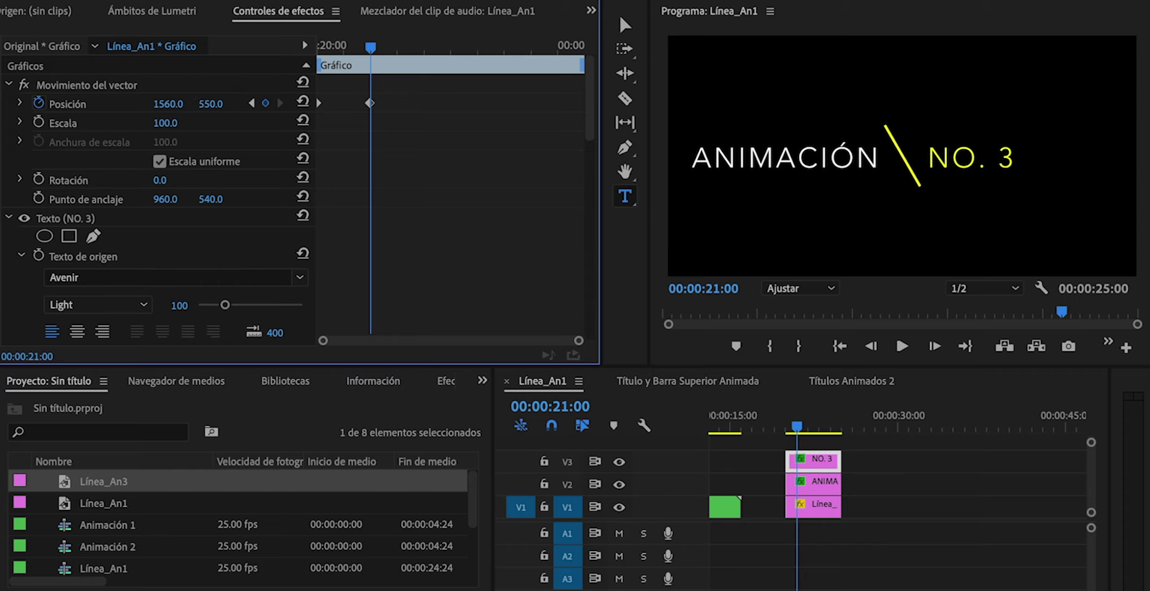
Nest the ANIMACIÓN title clip on V2 as a sequence named "Animación 3 Título"
mouse_move(796, 412)
mouse_down()
mouse_move(791, 423)
mouse_move(805, 424)
mouse_up()
right_click(819, 482)
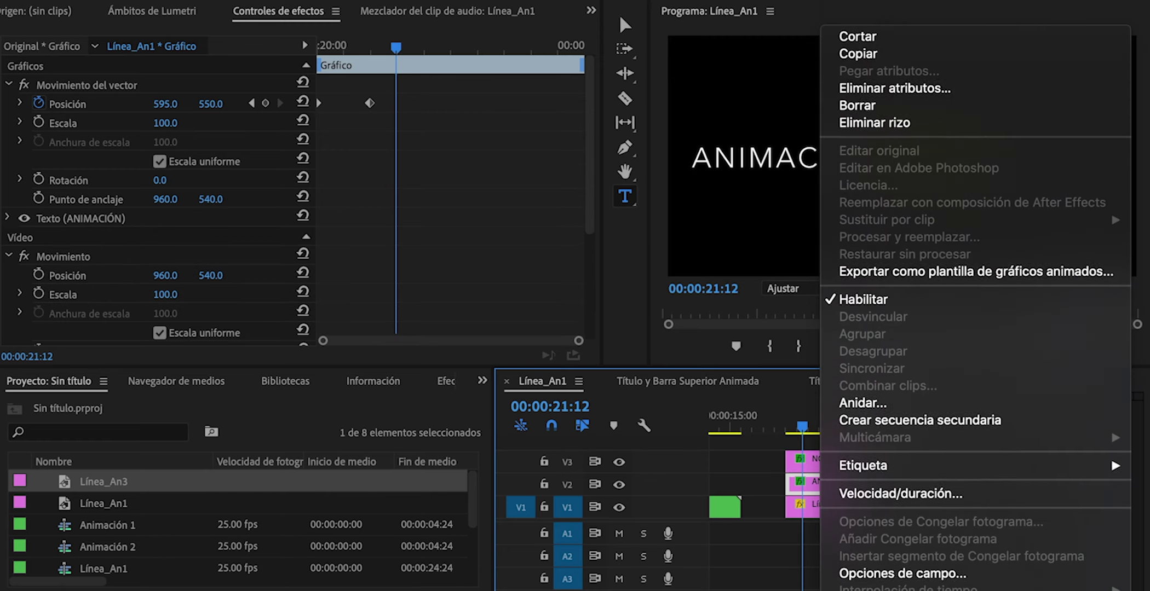
click(881, 385)
text(Animación 3 Título)
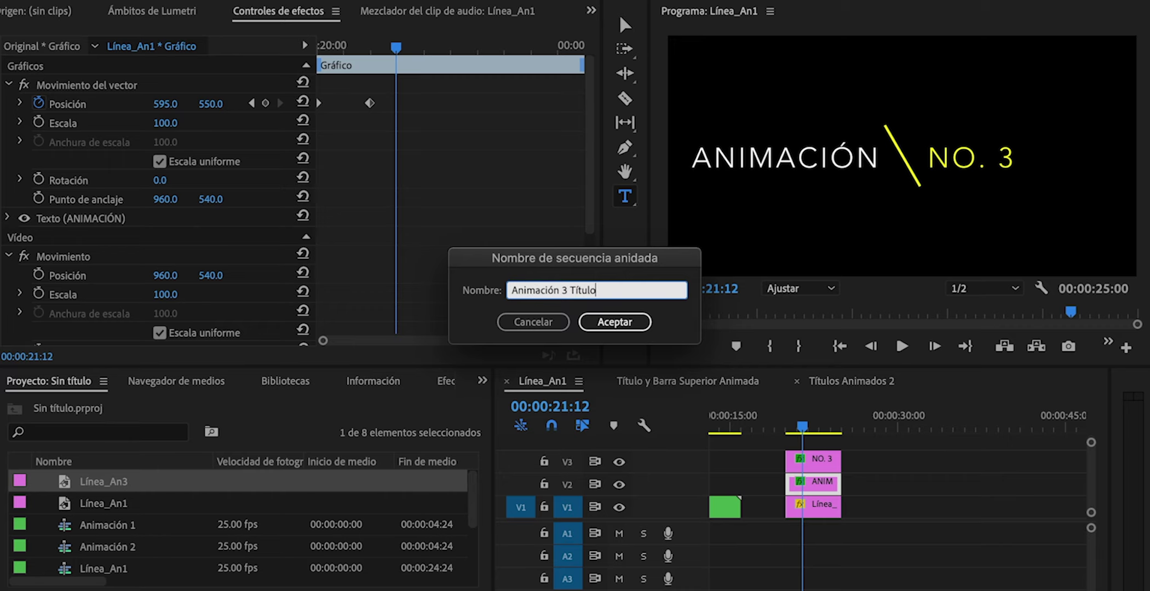
key(Return)
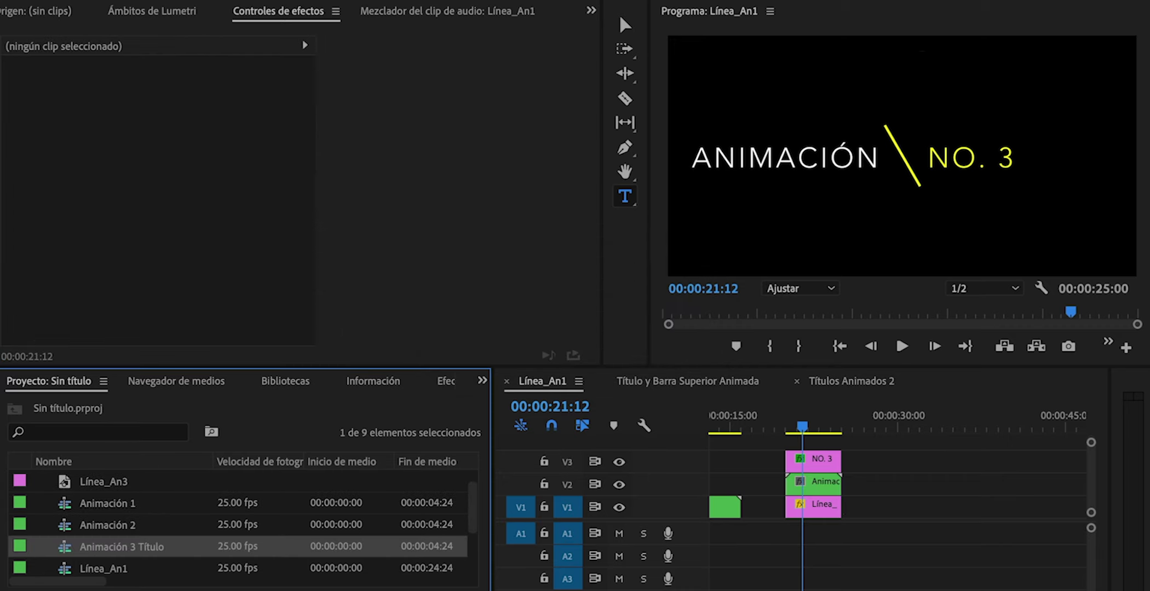
Nest the NO. 3 title clip on V3 as a sequence named "NO. 3 Título"
right_click(826, 470)
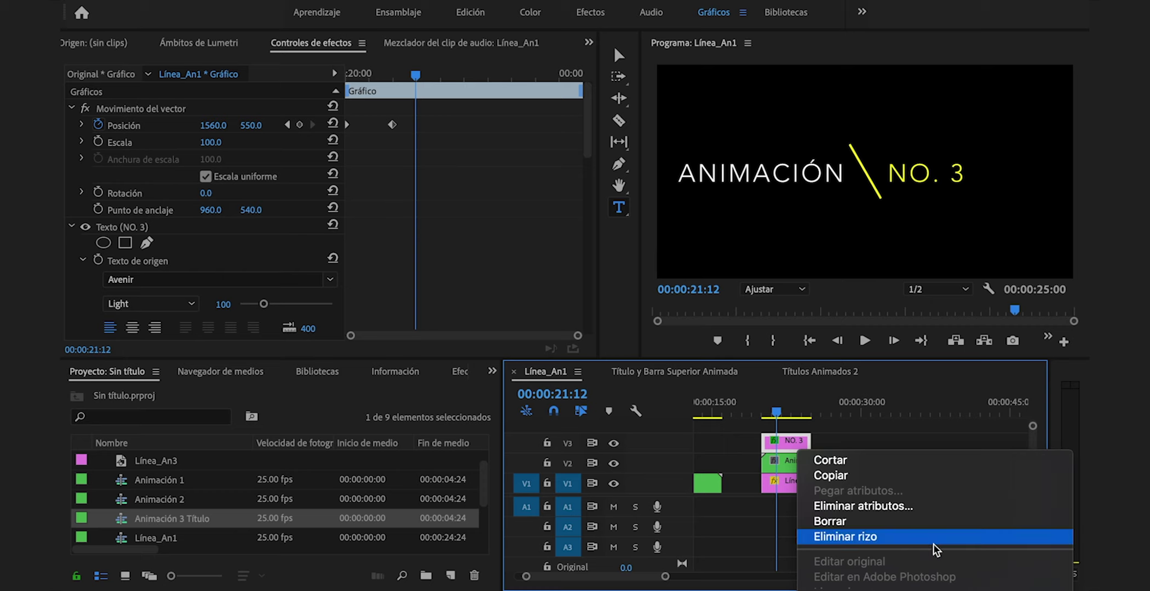
scroll(933, 540, down, 8)
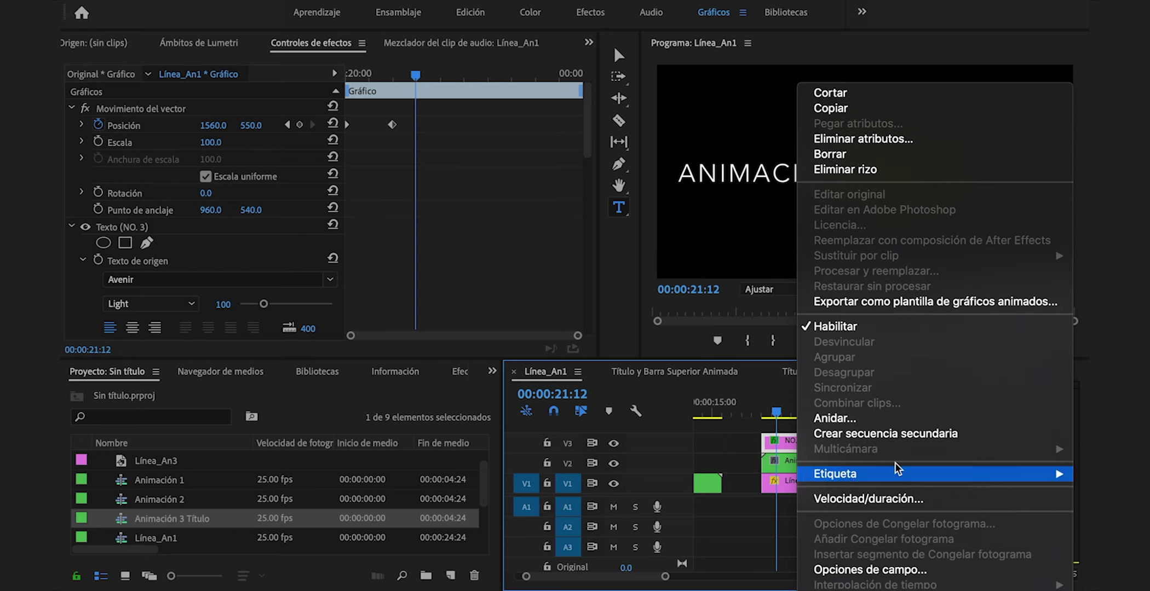
click(867, 419)
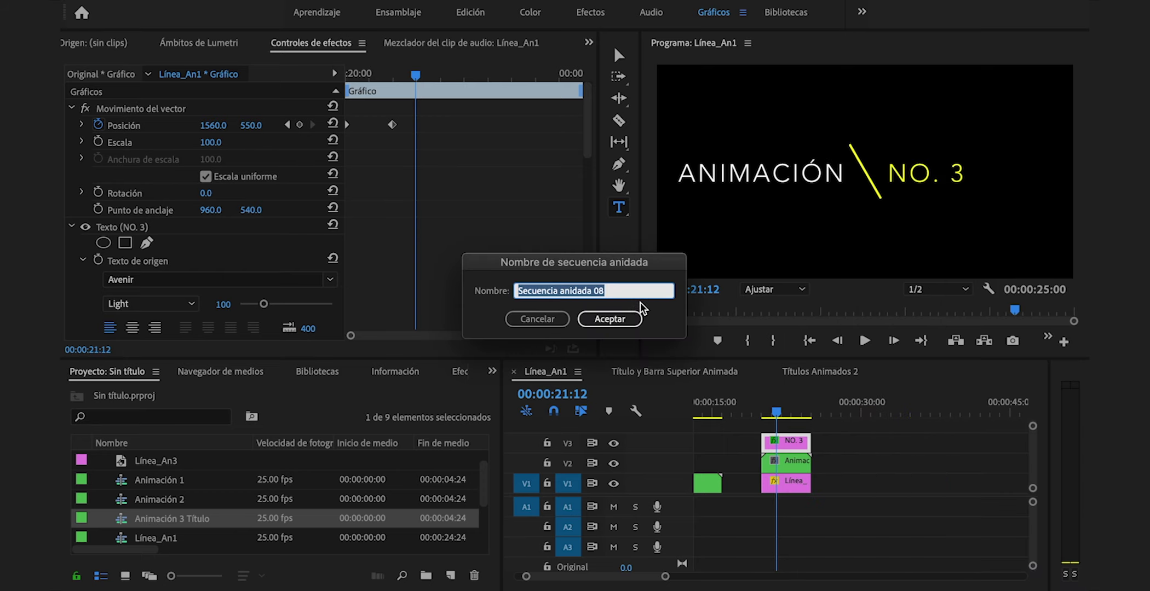
text(NO. 3)
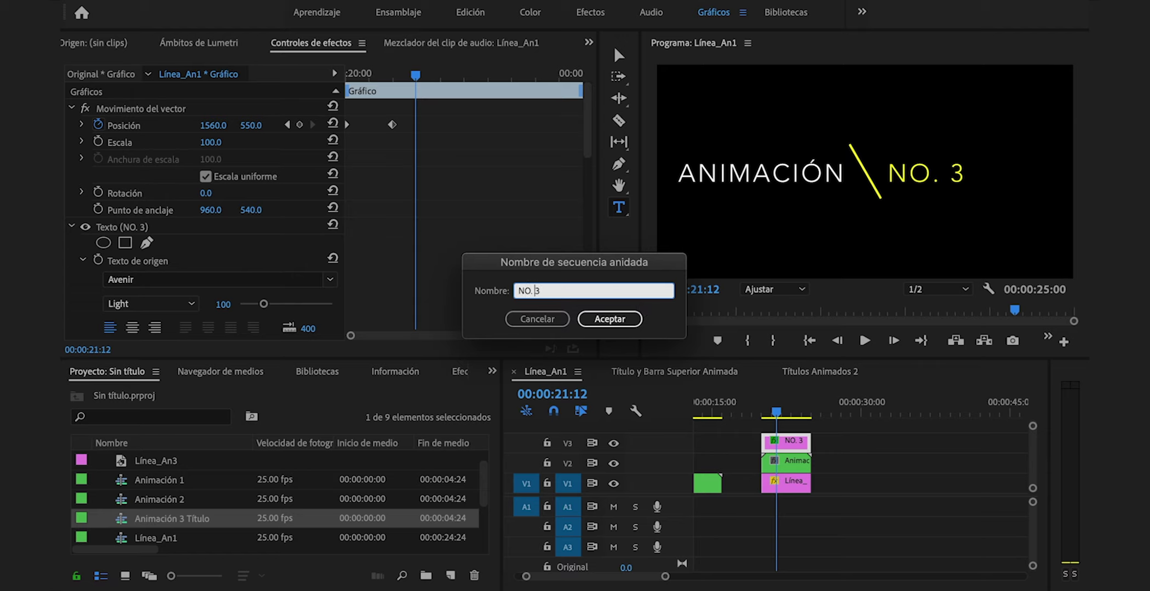
text(Título)
key(Return)
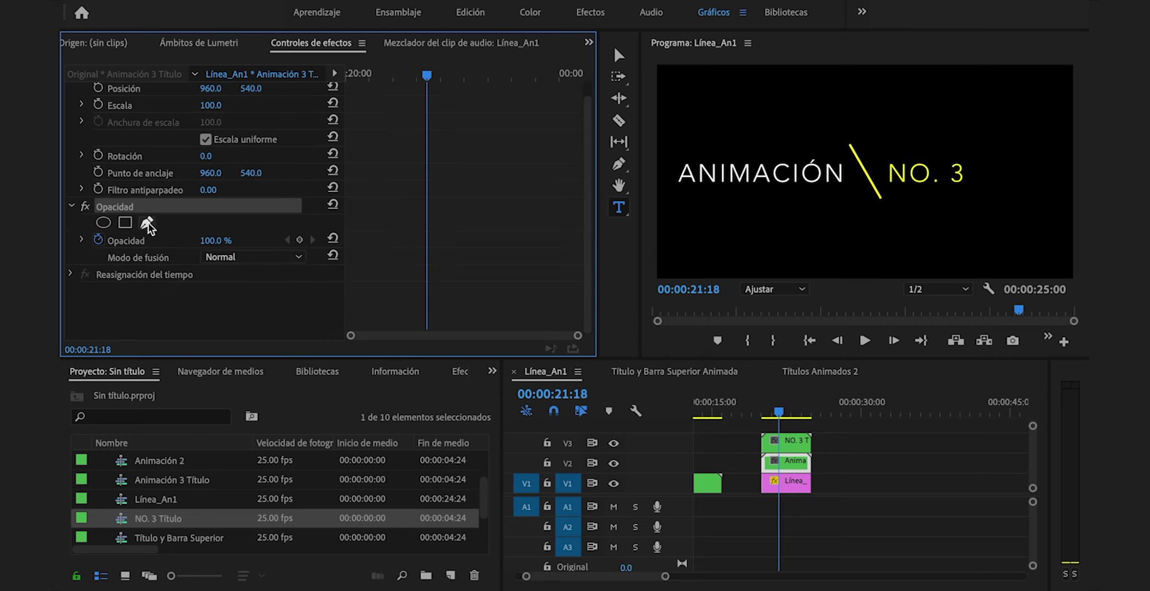
Draw a closed four-point opacity mask on the Animación 3 Título clip, enclosing ANIMACIÓN and following the slanted line
click(147, 223)
click(848, 145)
click(882, 198)
click(668, 199)
click(667, 153)
click(848, 145)
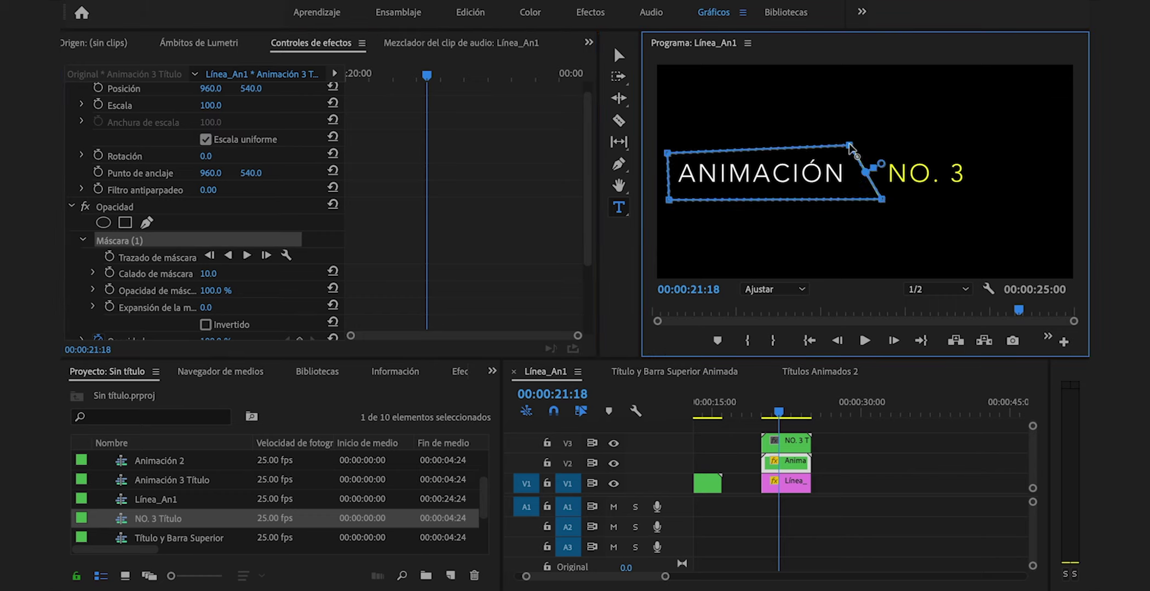
Draw a four-sided opacity mask on the NO. 3 Título clip, enclosing NO. 3 with one side along the slanted line
click(793, 443)
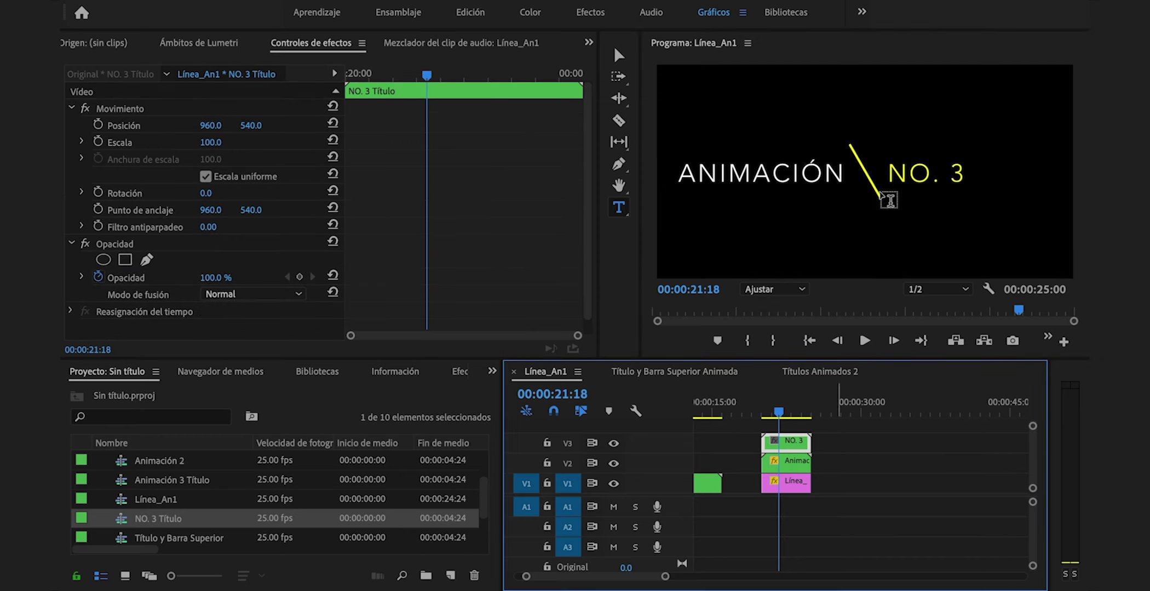
click(147, 269)
key(ctrl+v)
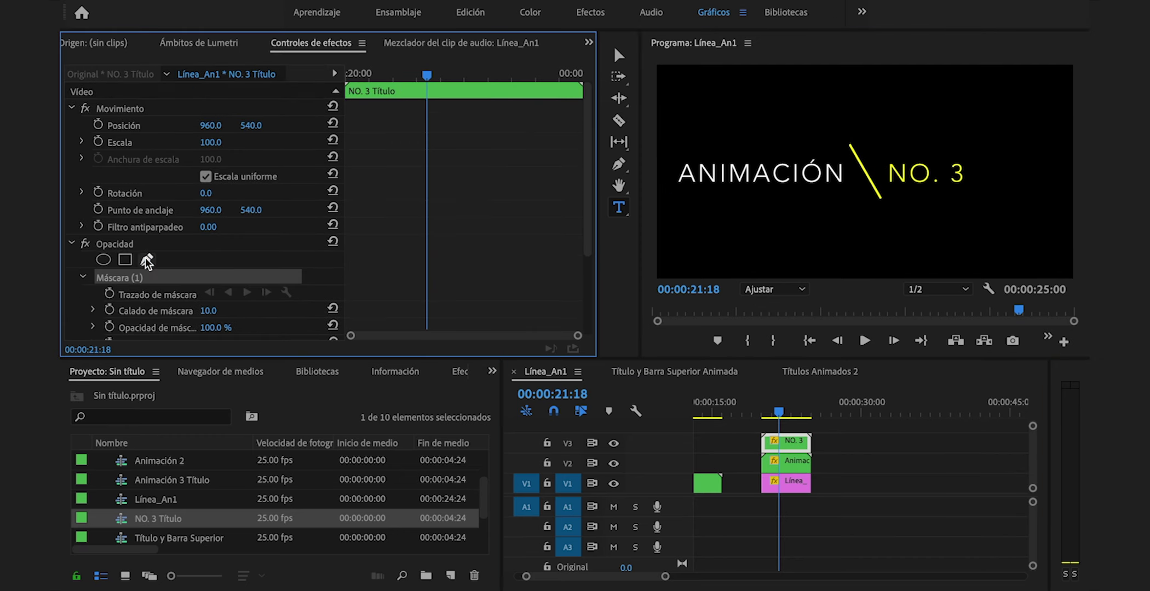
click(851, 297)
click(846, 137)
click(975, 142)
click(987, 197)
click(880, 198)
click(327, 262)
Scrub through the masked animation and shift both nested title clips to start at 00:00:20:20
drag(767, 403, 779, 400)
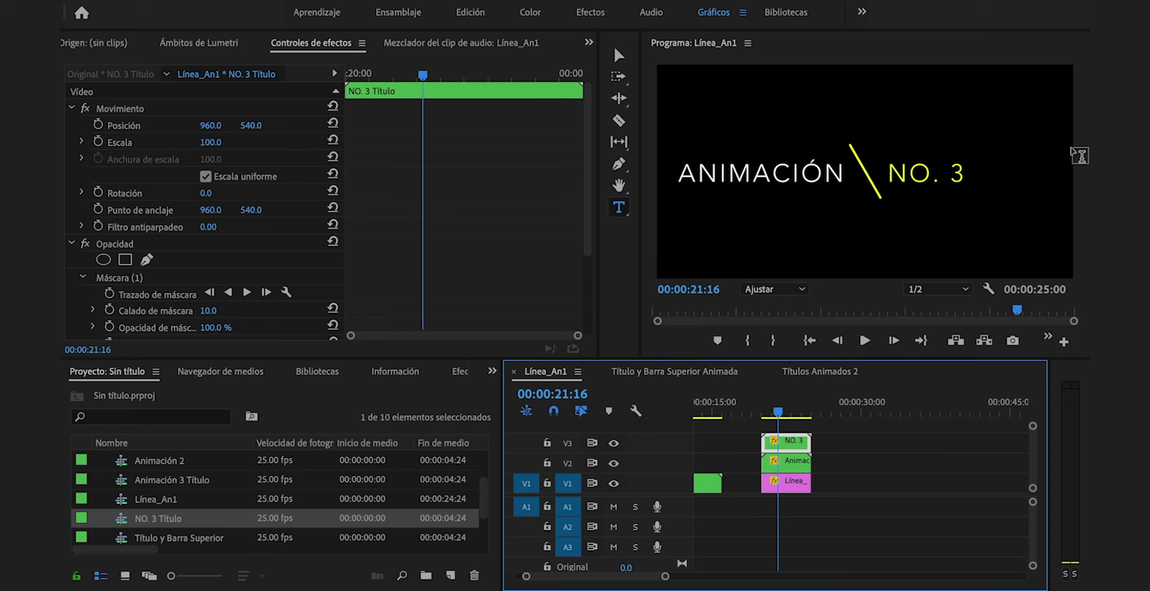
mouse_move(762, 394)
mouse_down()
mouse_move(750, 395)
mouse_move(783, 392)
mouse_up()
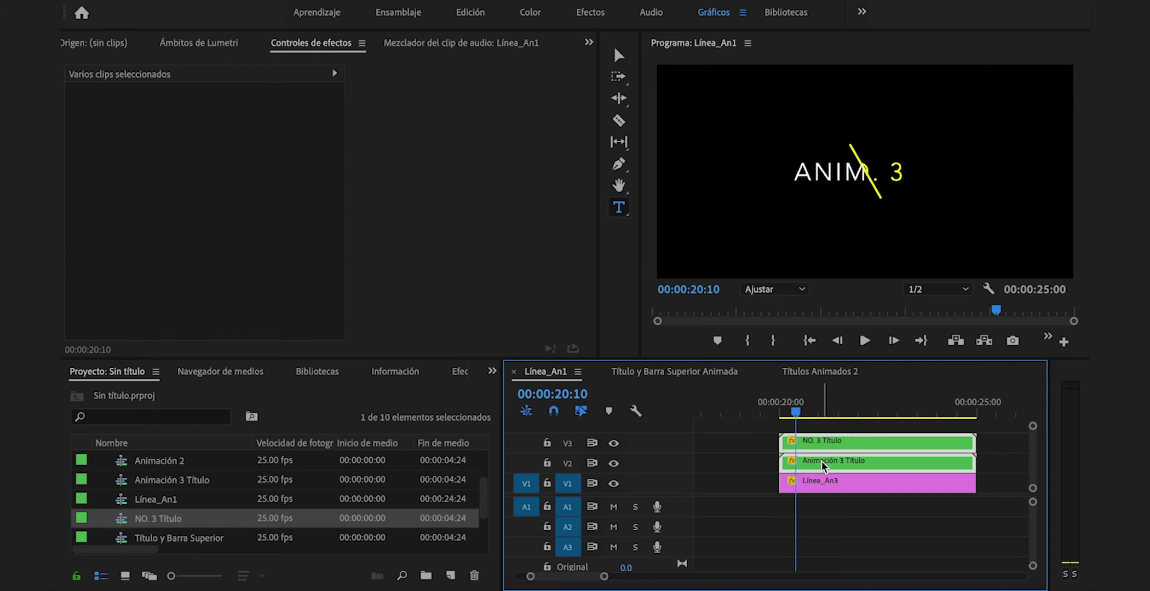
drag(825, 463, 836, 463)
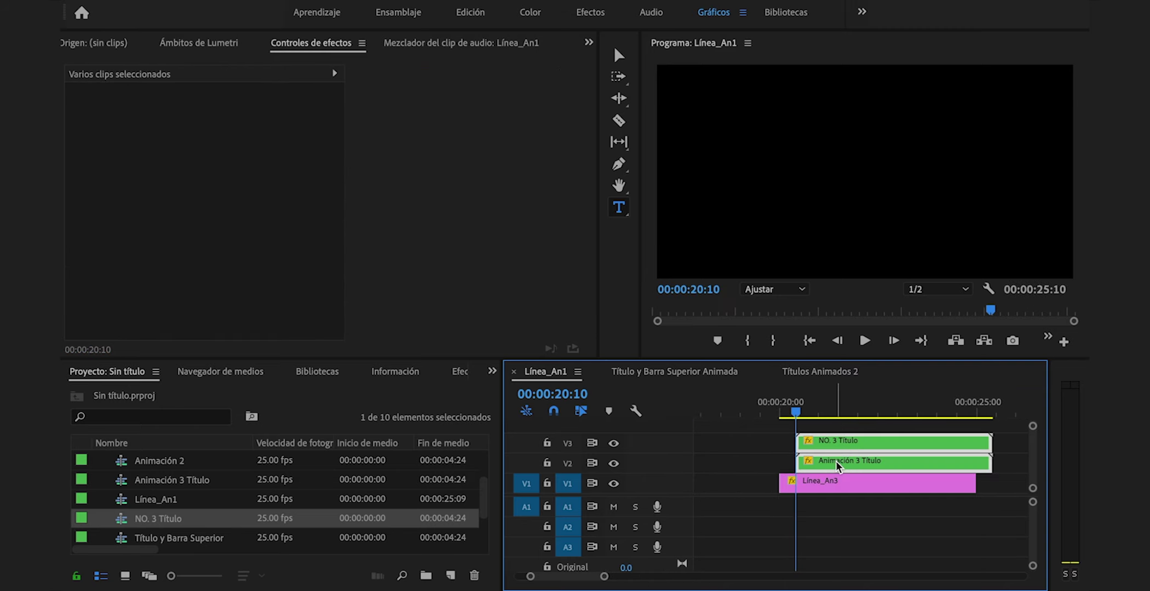
Keyframe the Línea_An3 clip's scale width from 0 at 00:00:20:00 to 15 at 00:00:20:20 and play back the animation
click(814, 478)
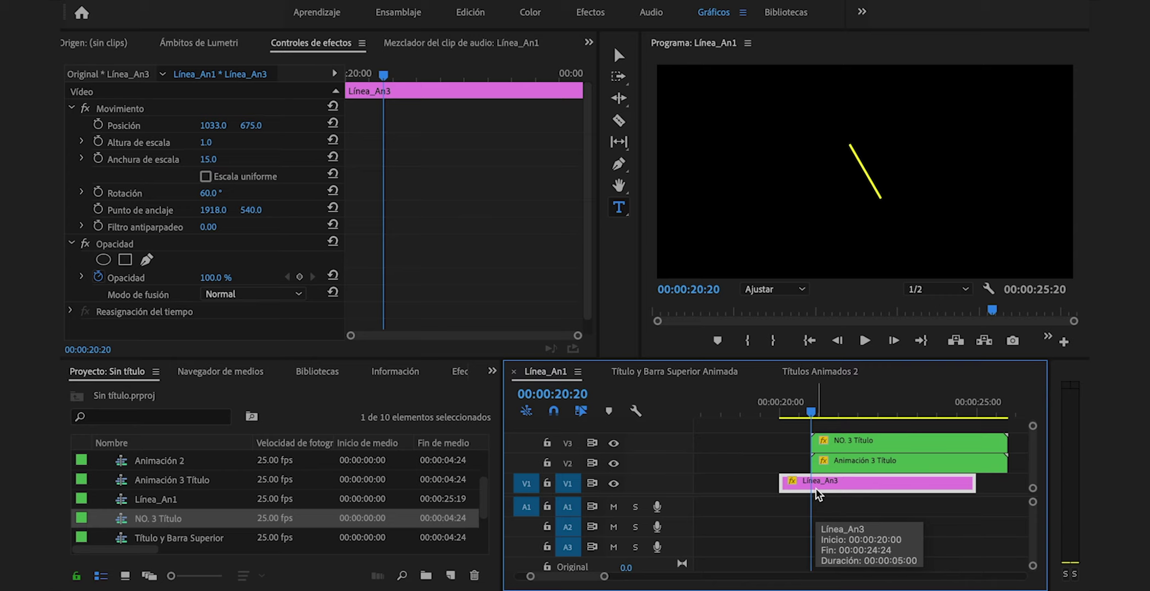
click(143, 169)
click(98, 159)
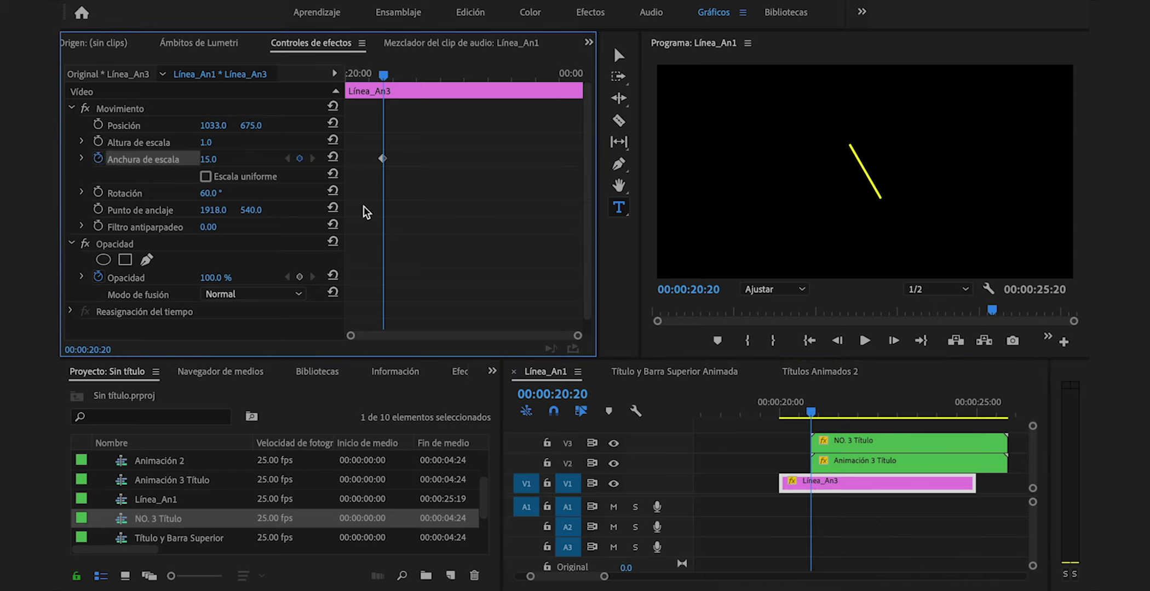
drag(370, 68, 323, 75)
click(207, 159)
text(0)
key(Return)
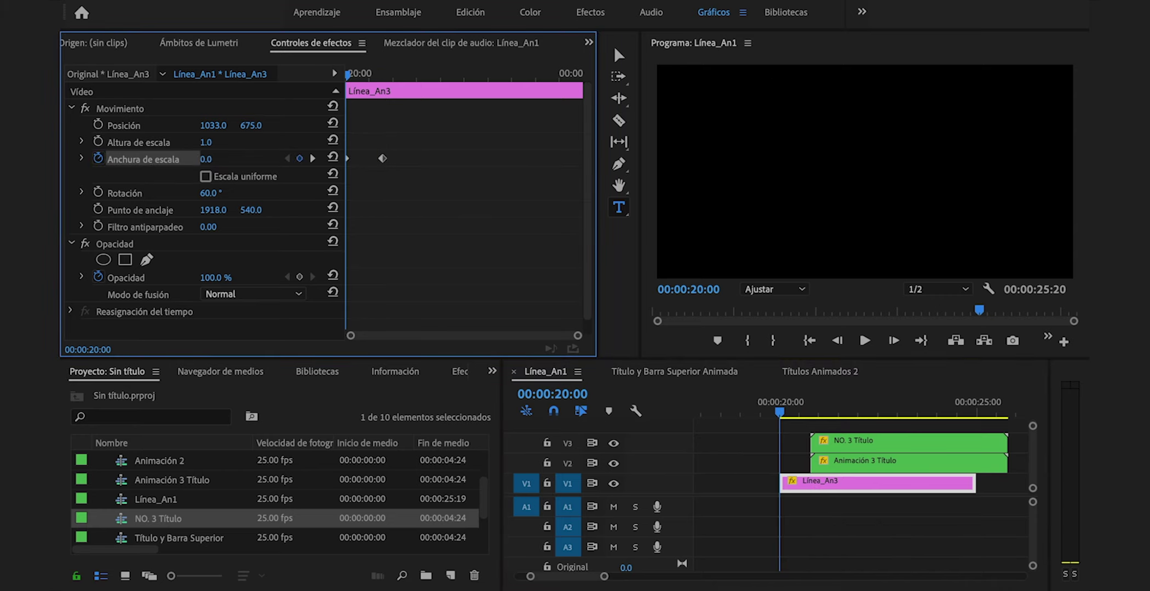
mouse_move(792, 407)
mouse_down()
mouse_move(837, 404)
mouse_move(777, 403)
mouse_up()
key(space)
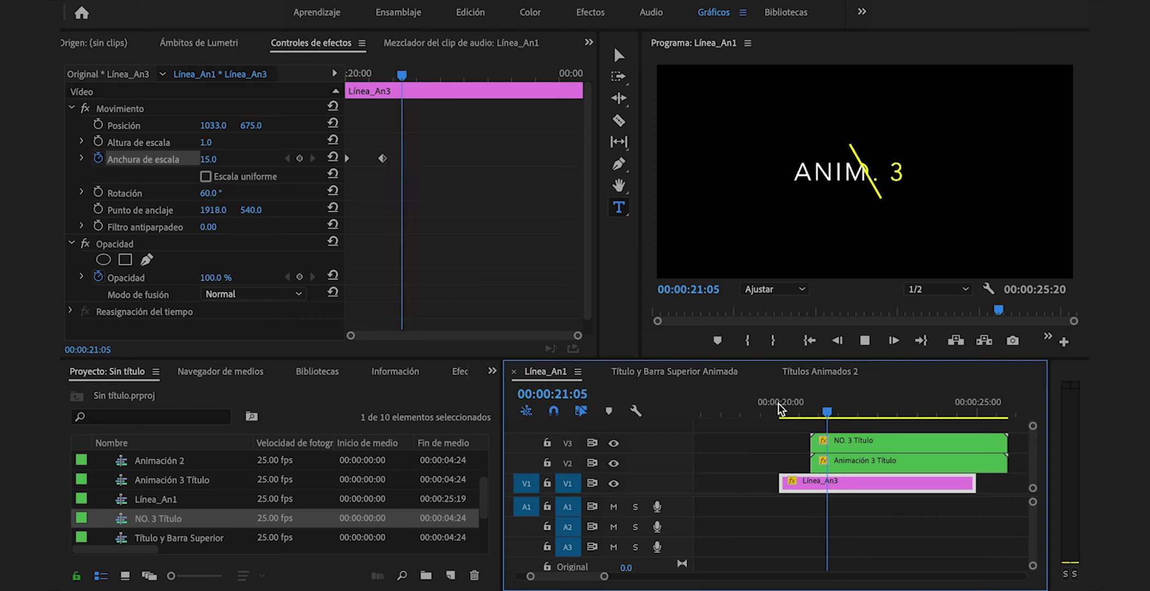
key(space)
click(792, 412)
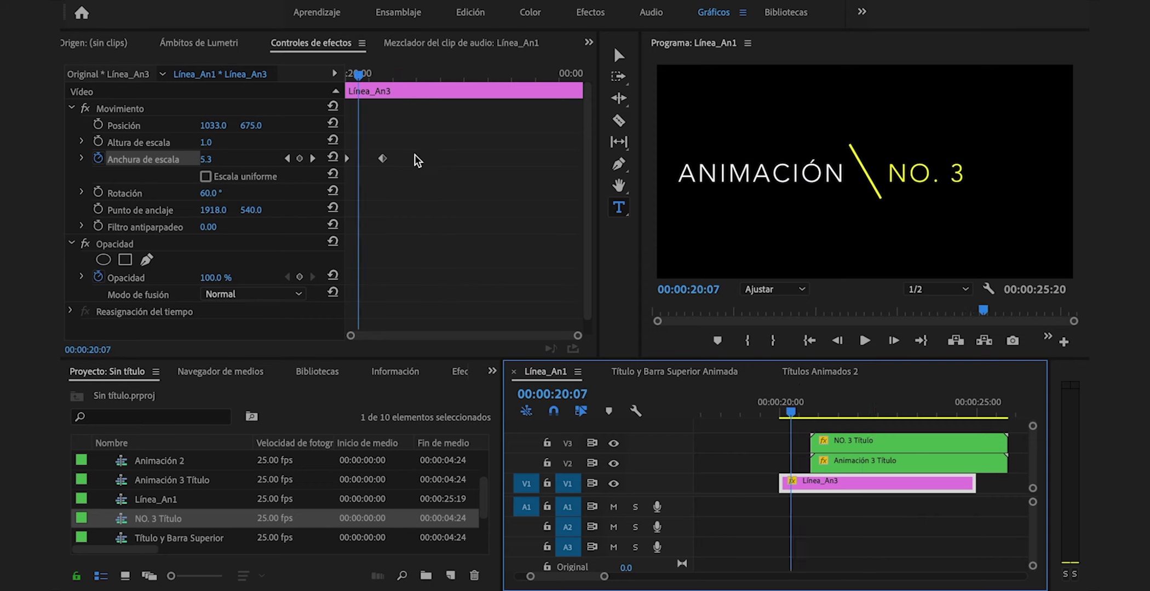
Apply Suavizar entrada to the Línea_An3 clip's scale width keyframes, stretch the last keyframe's velocity handle toward the start and play back
drag(444, 170, 343, 147)
right_click(384, 163)
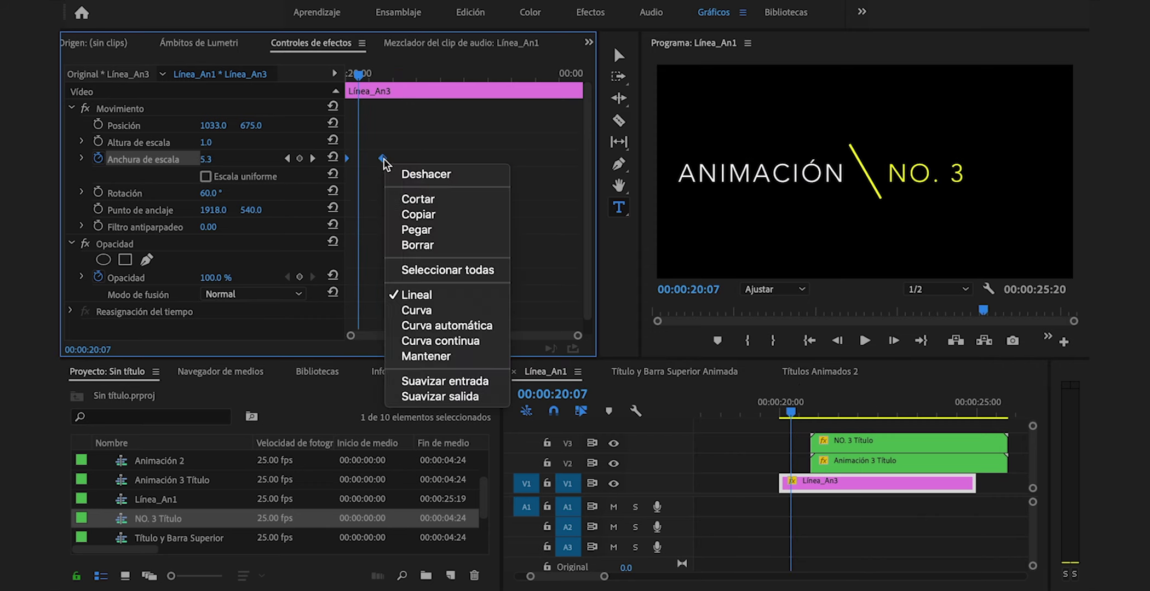
click(435, 381)
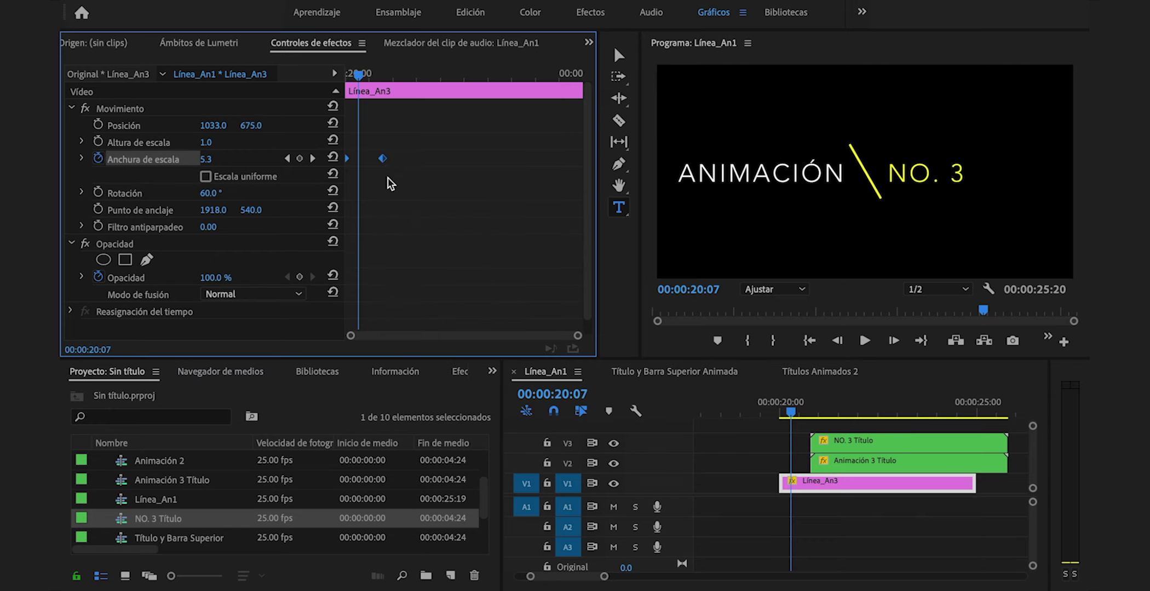
click(82, 158)
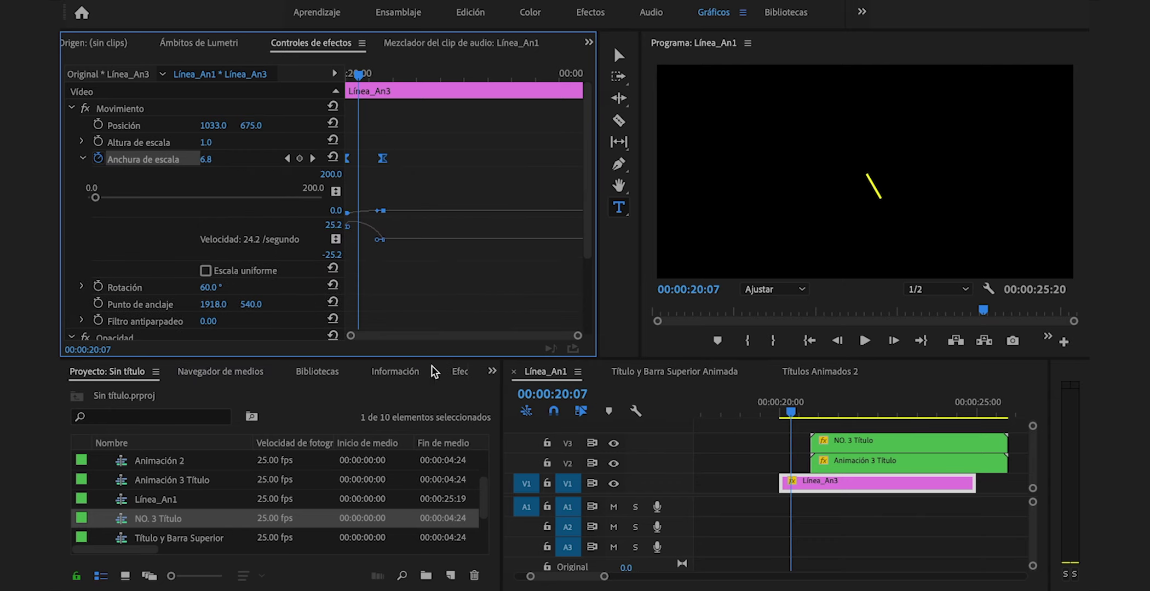
drag(577, 335, 411, 336)
drag(462, 246, 372, 246)
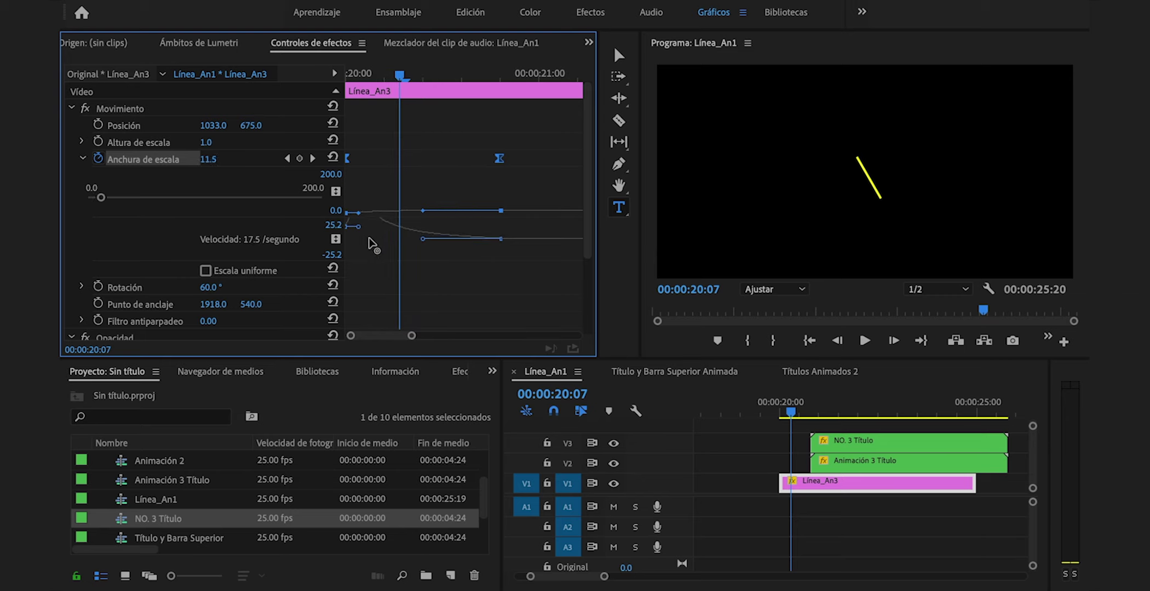
click(770, 408)
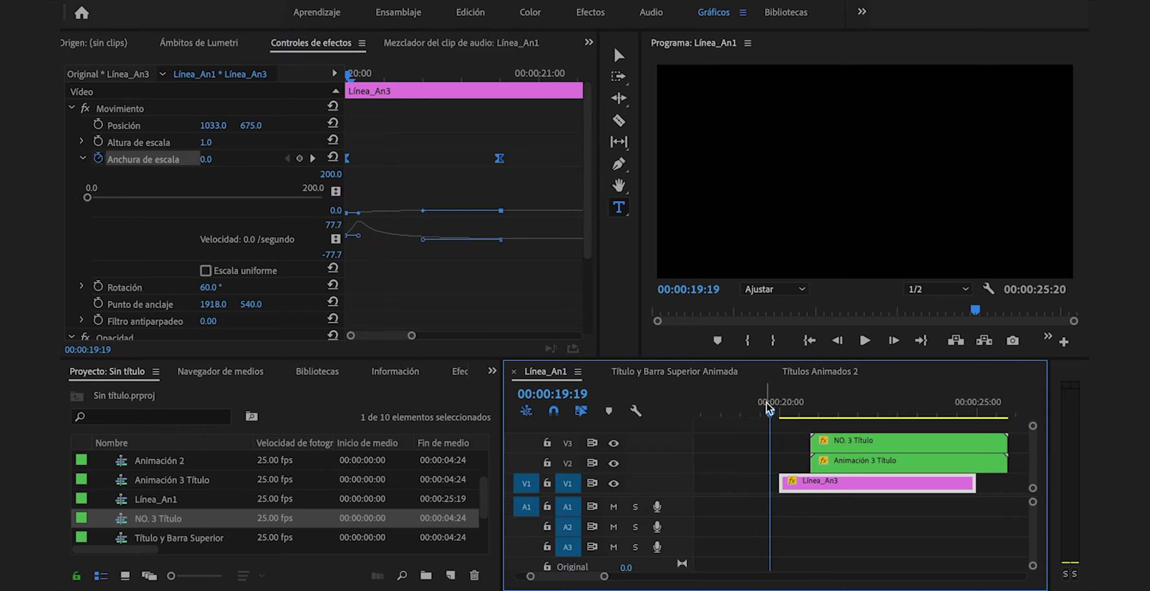
key(space)
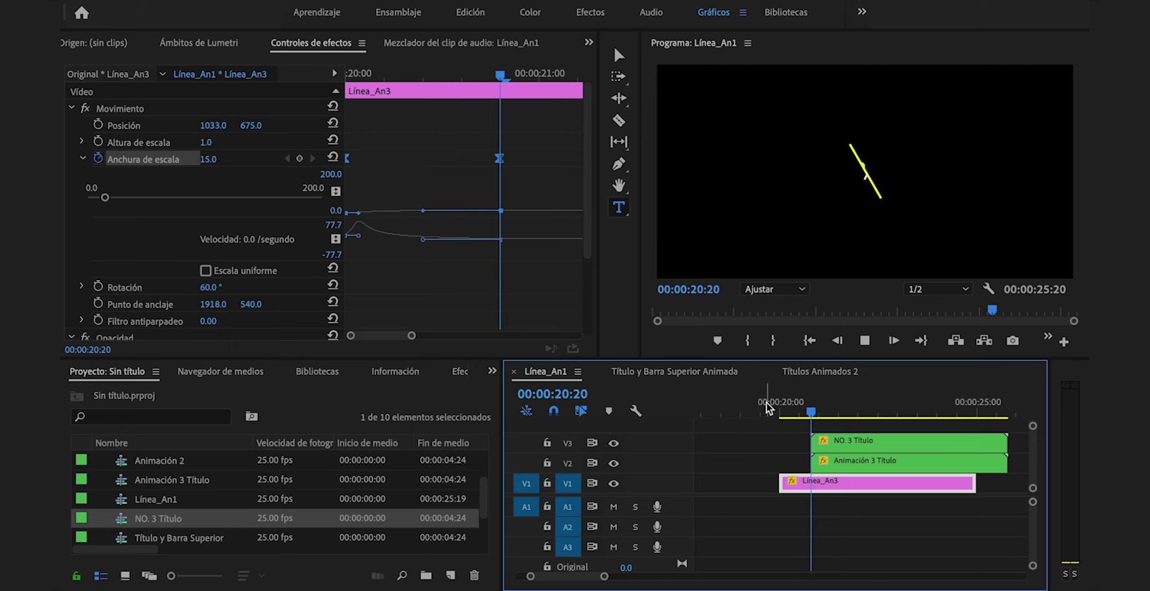
Open the nested NO. 3 Título sequence and apply Suavizar entrada temporal interpolation to the graphic's position keyframes
click(860, 442)
click(826, 406)
drag(826, 402, 819, 401)
double_click(824, 442)
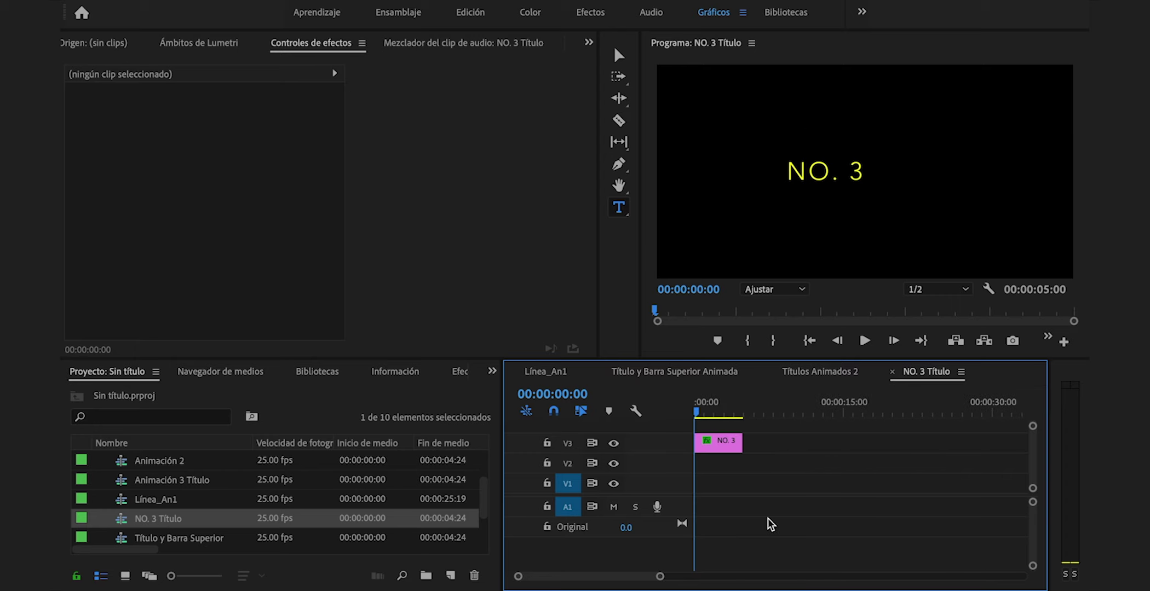
click(721, 441)
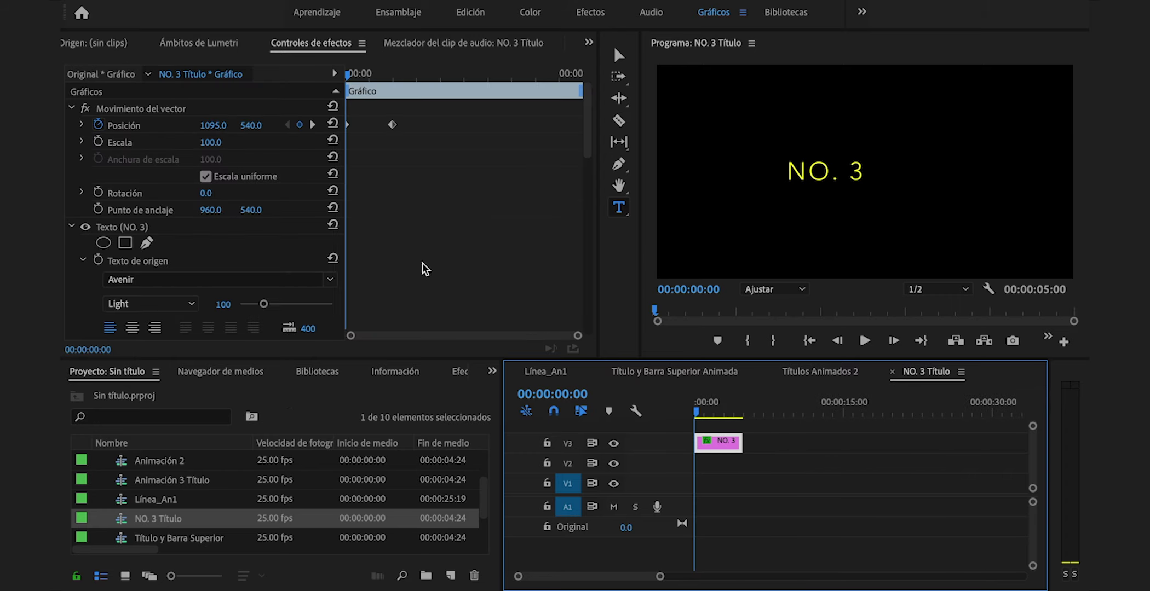
key(space)
drag(392, 125, 329, 104)
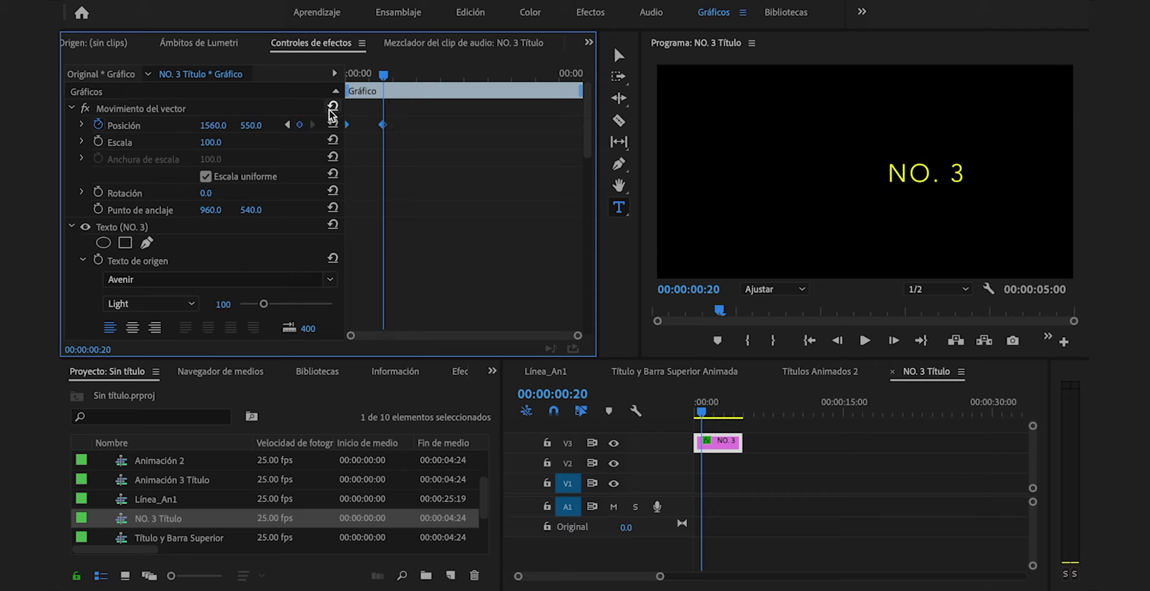
right_click(384, 129)
mouse_move(455, 268)
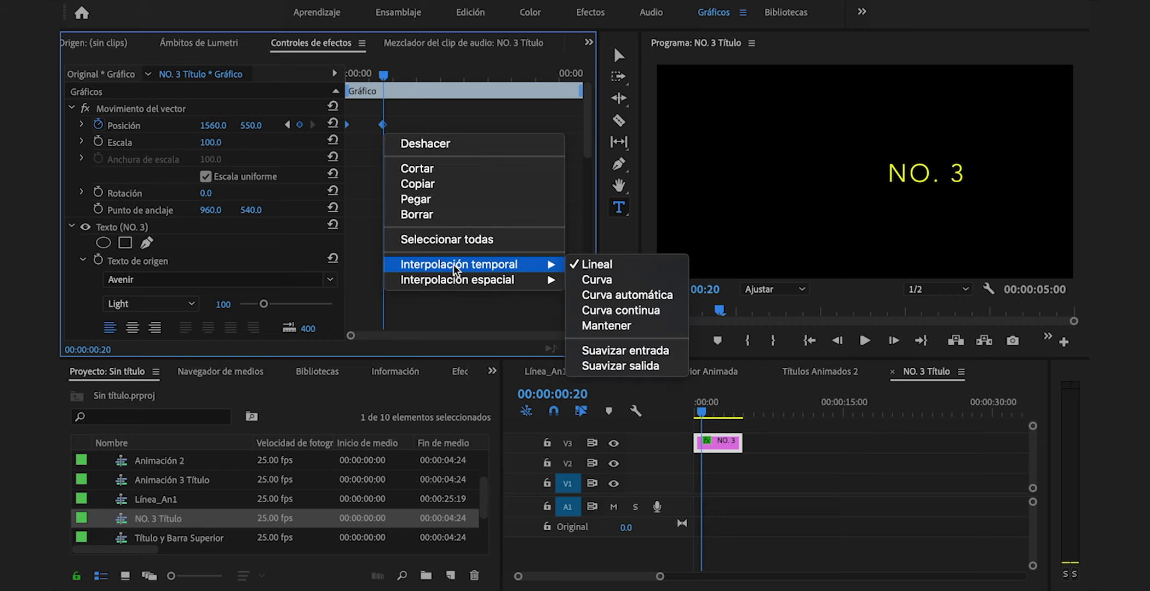
click(660, 350)
click(545, 372)
In the nested Animación 3 Título sequence, ease in the graphic's end position keyframe with Suavizar entrada and steepen the start of its velocity curve
click(838, 461)
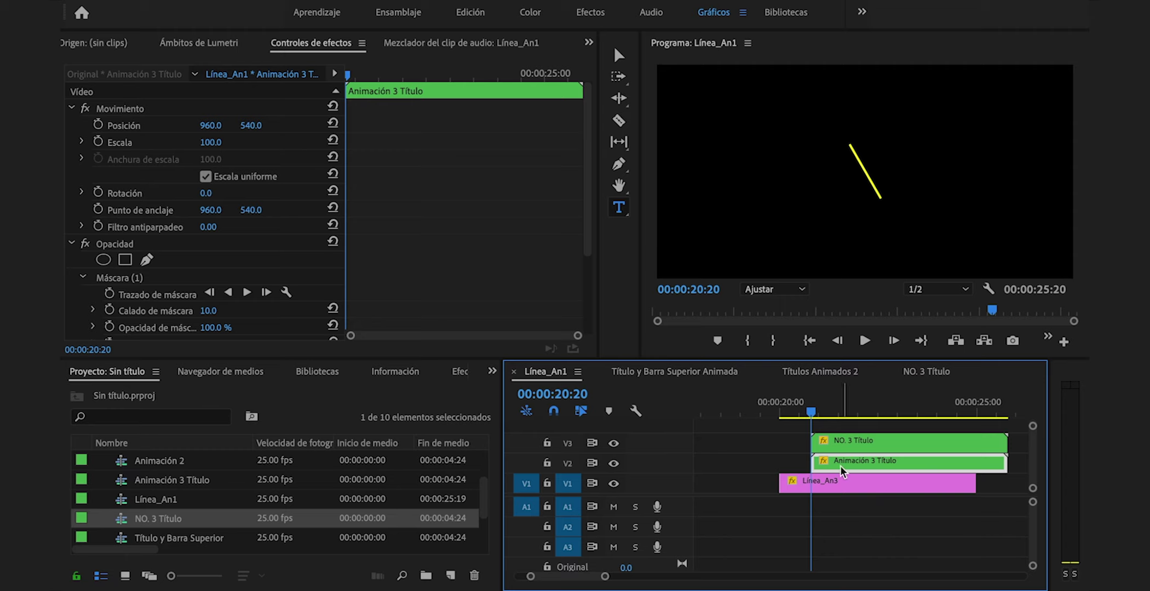
double_click(822, 461)
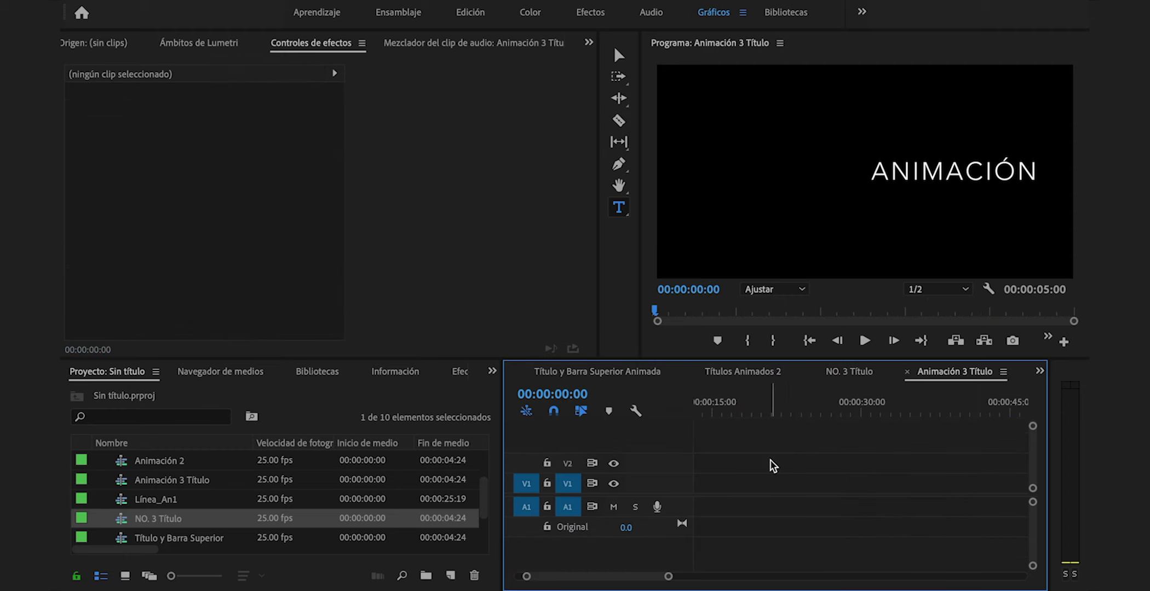
click(723, 462)
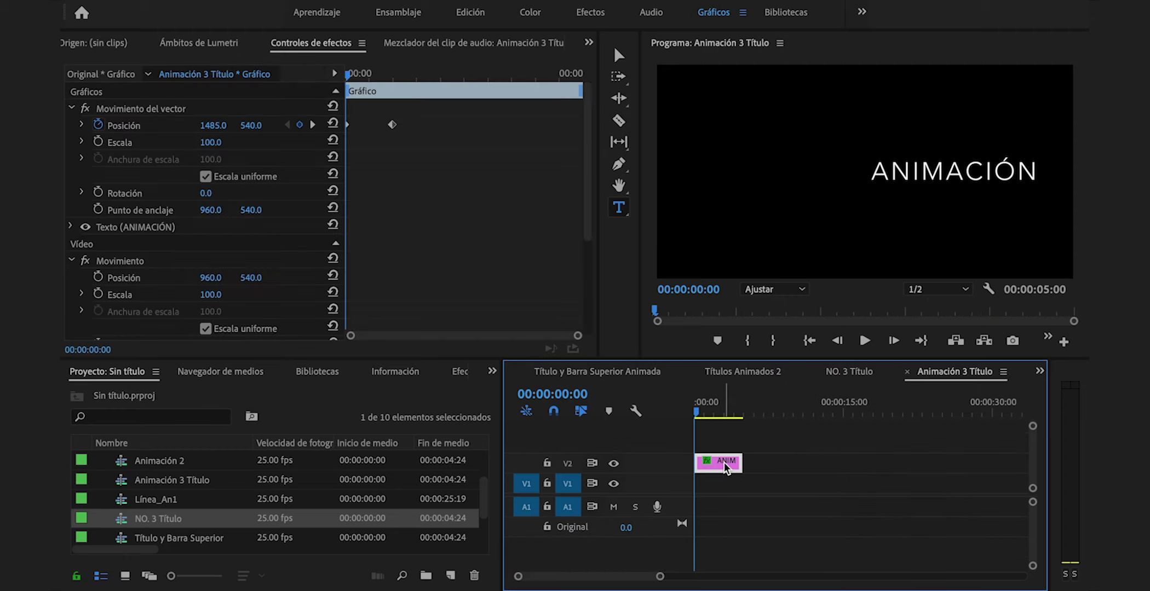
right_click(392, 125)
mouse_move(473, 267)
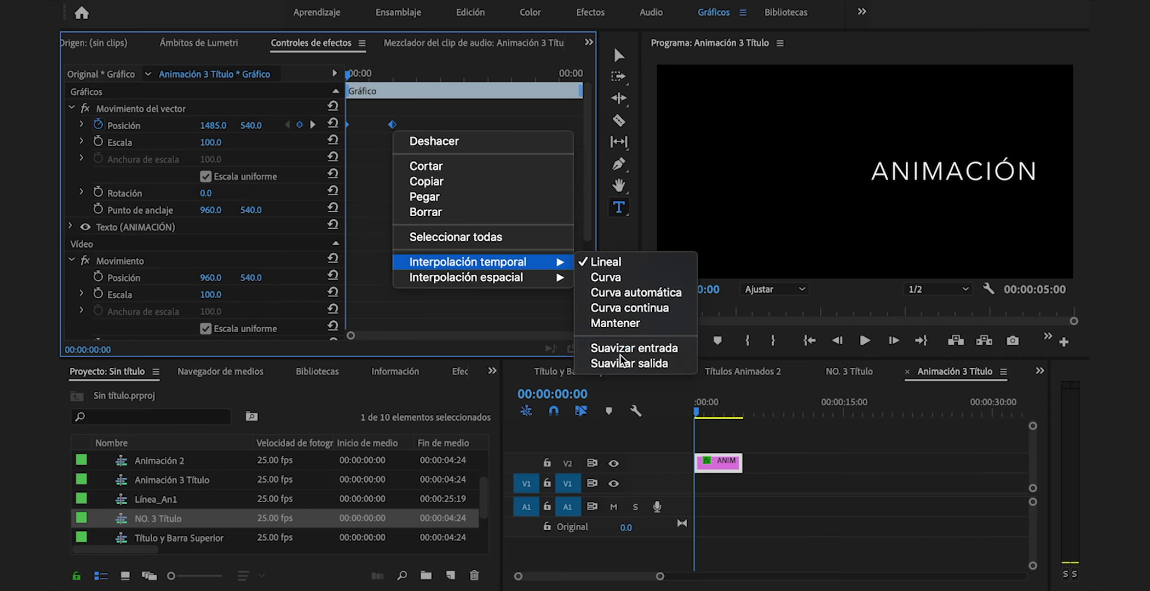
click(622, 348)
click(82, 125)
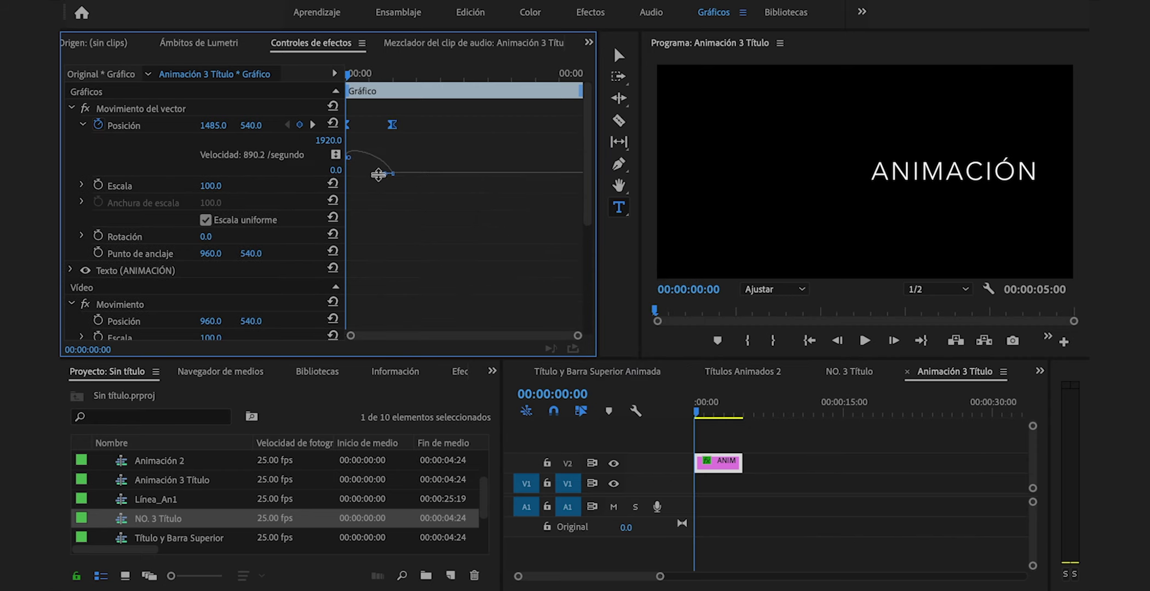
drag(383, 172, 329, 174)
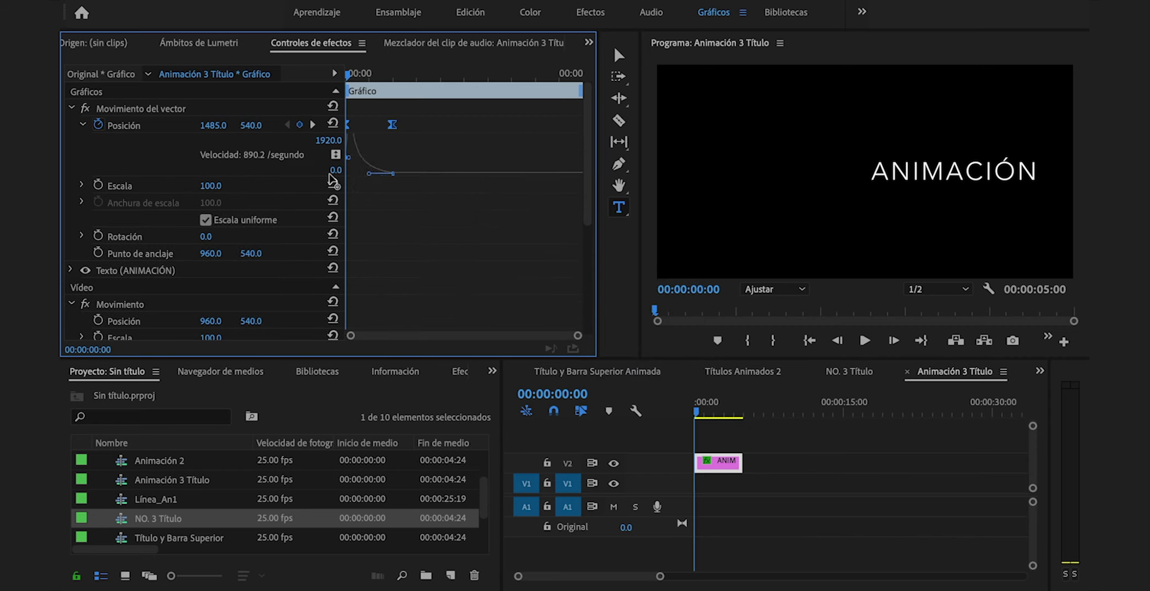
Play back the eased line and title animation in the Línea_An1 sequence from just before 00:00:20:00
click(537, 371)
click(505, 373)
drag(796, 408, 766, 404)
key(space)
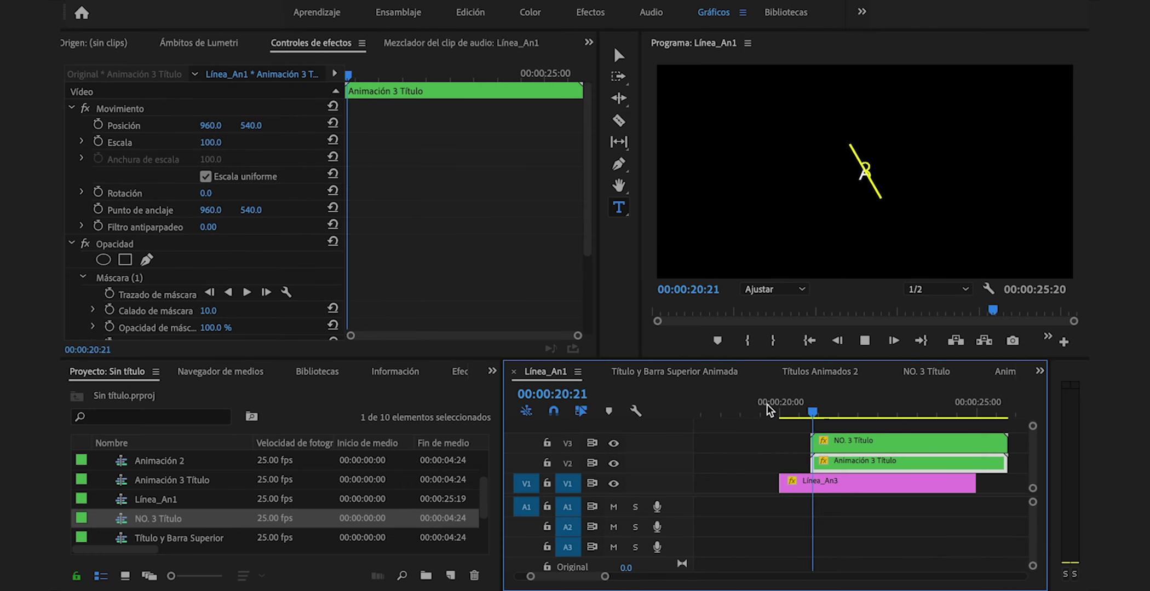
click(766, 404)
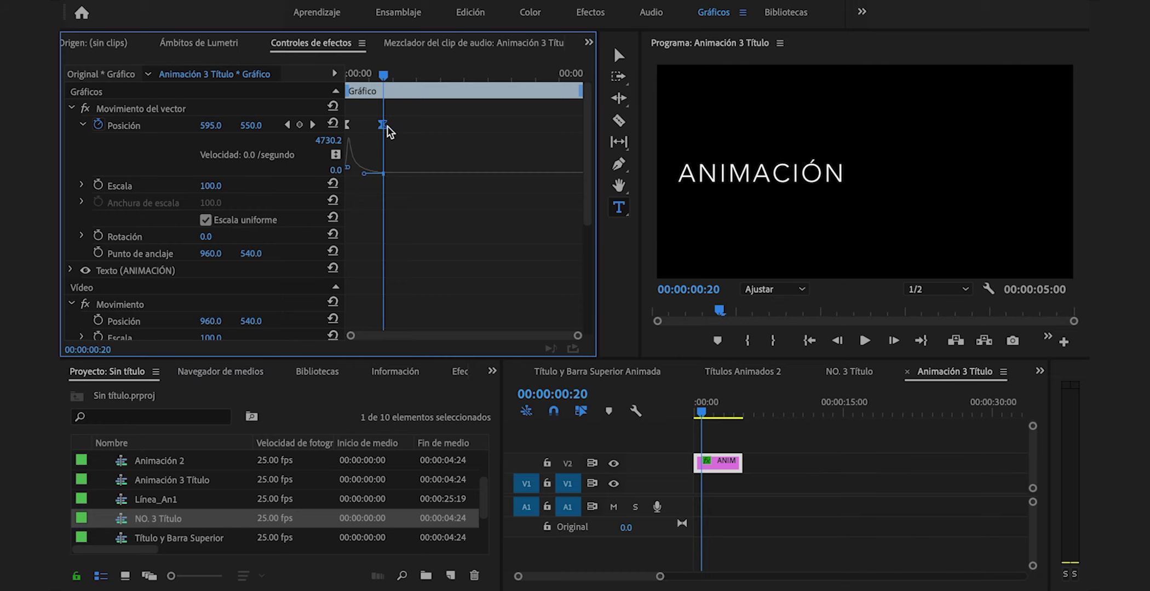
click(597, 371)
click(506, 373)
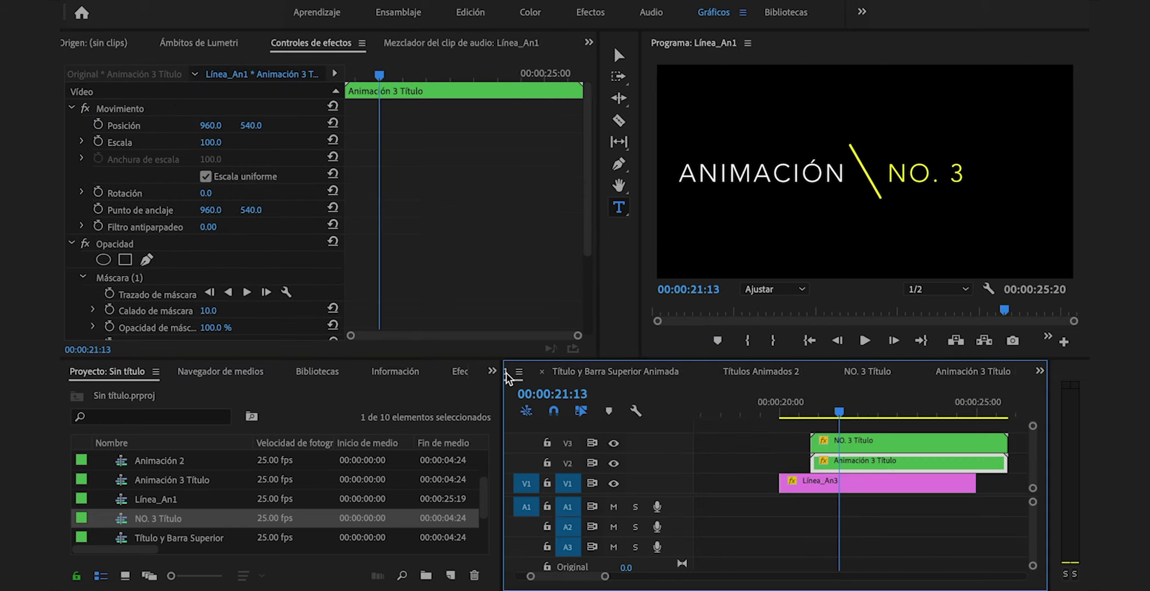
drag(810, 416, 766, 409)
key(space)
key(space)
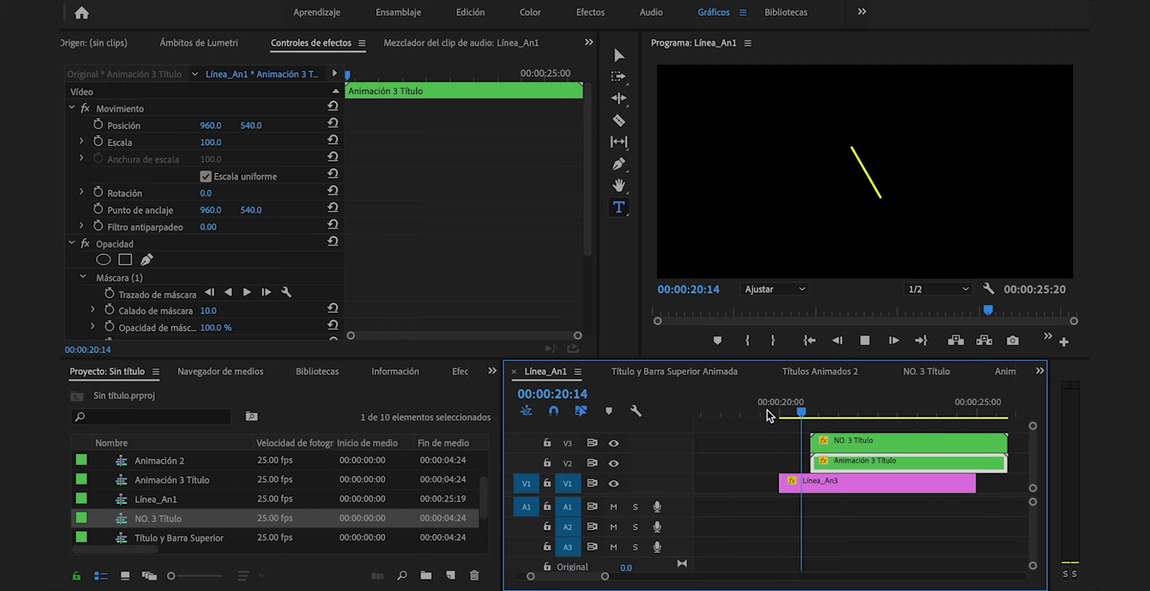
Nest the NO. 3 Título, Animación 3 Título and Línea_An3 clips into one sequence named Animación 3
drag(930, 462, 771, 484)
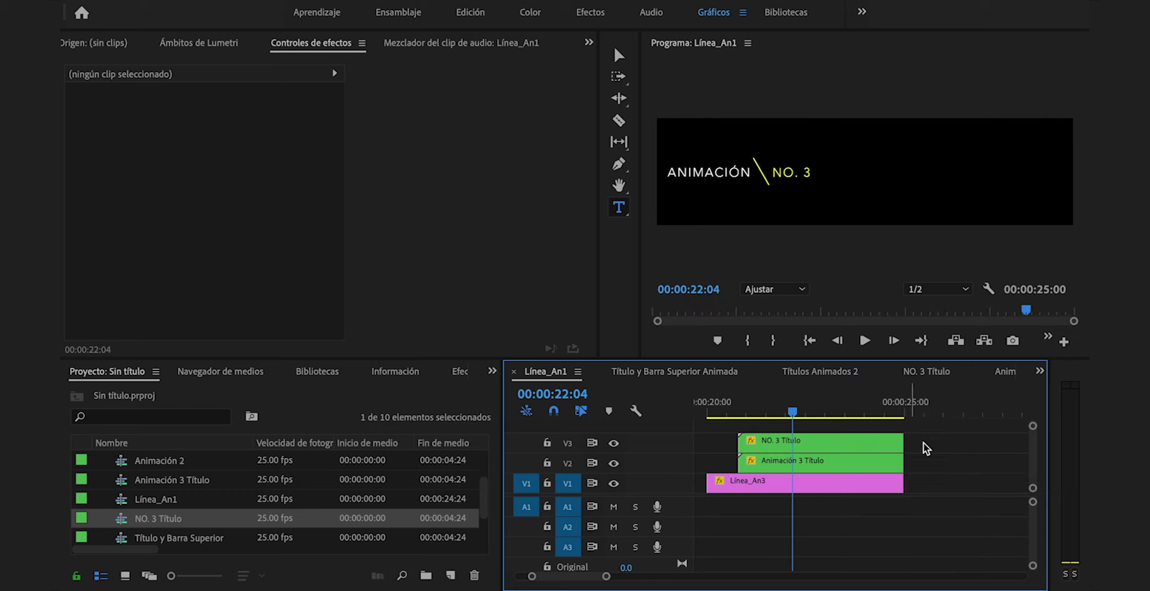
right_click(786, 482)
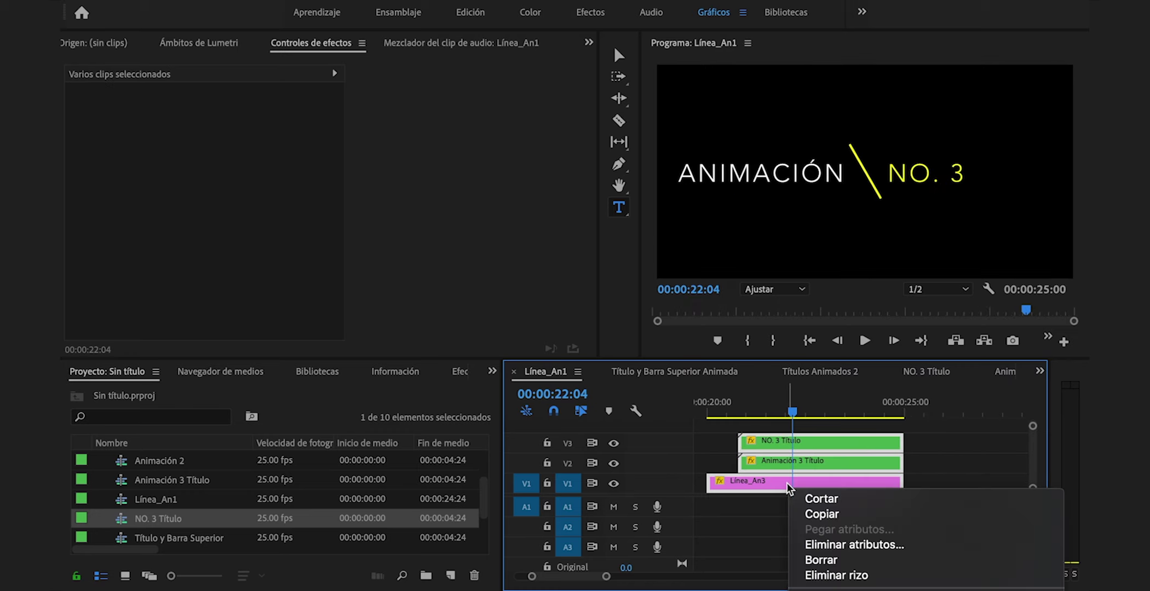
click(828, 411)
text(Animación 3)
key(Return)
Split the Animación 3 clip at 00:00:22:00, shorten the second part to two seconds and reverse its speed
mouse_move(799, 411)
mouse_down()
mouse_move(811, 410)
mouse_move(786, 407)
mouse_up()
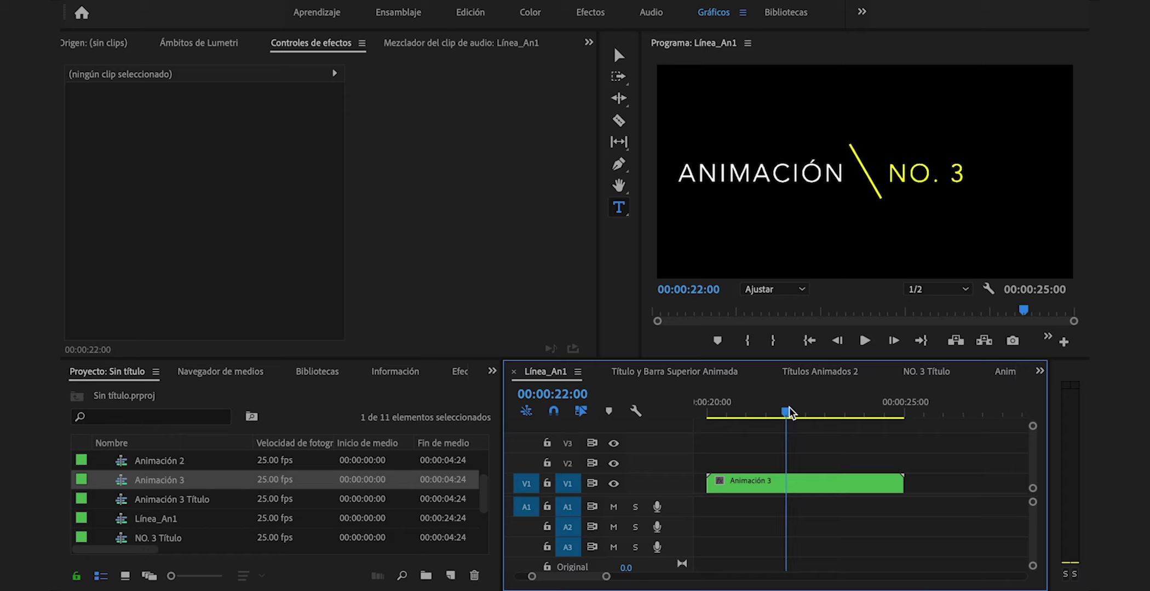
drag(901, 483, 820, 484)
right_click(820, 484)
click(680, 496)
click(519, 300)
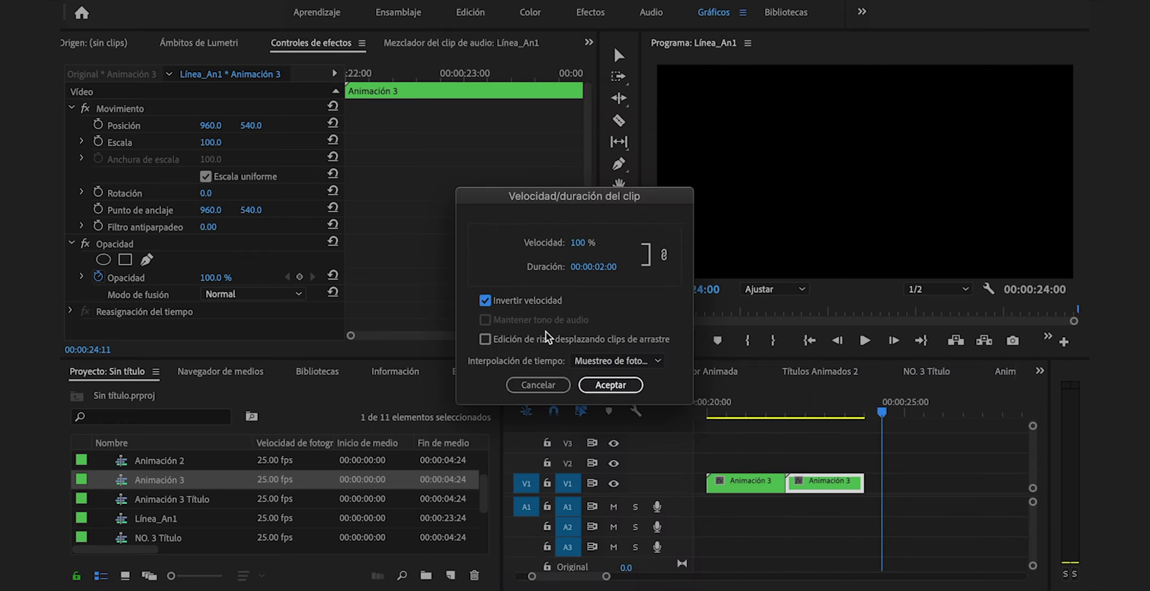
click(596, 381)
click(702, 411)
key(space)
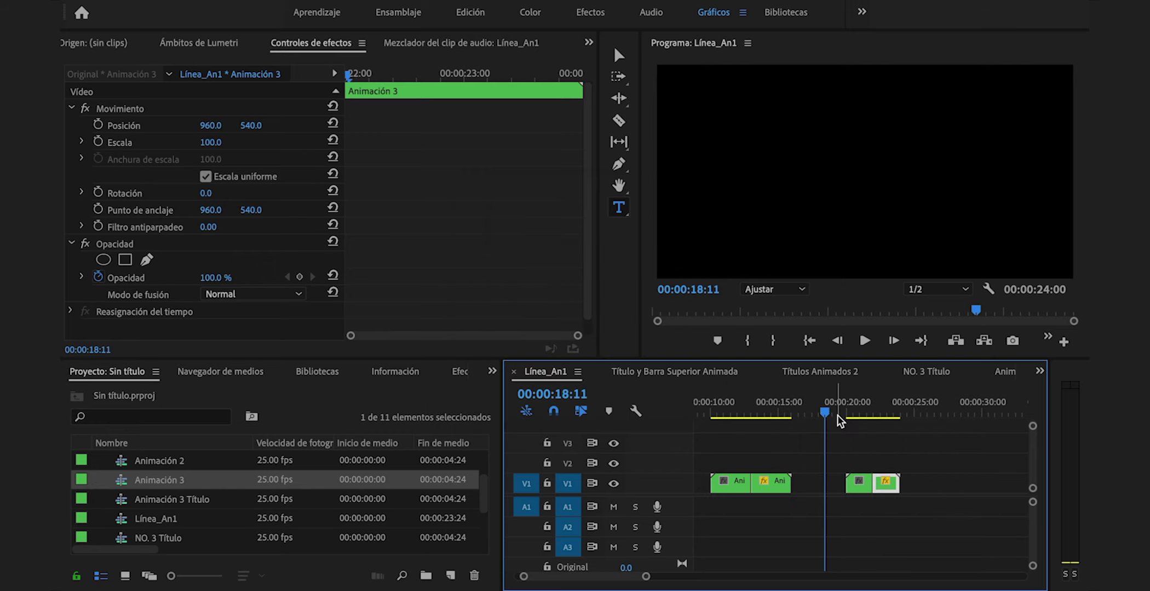
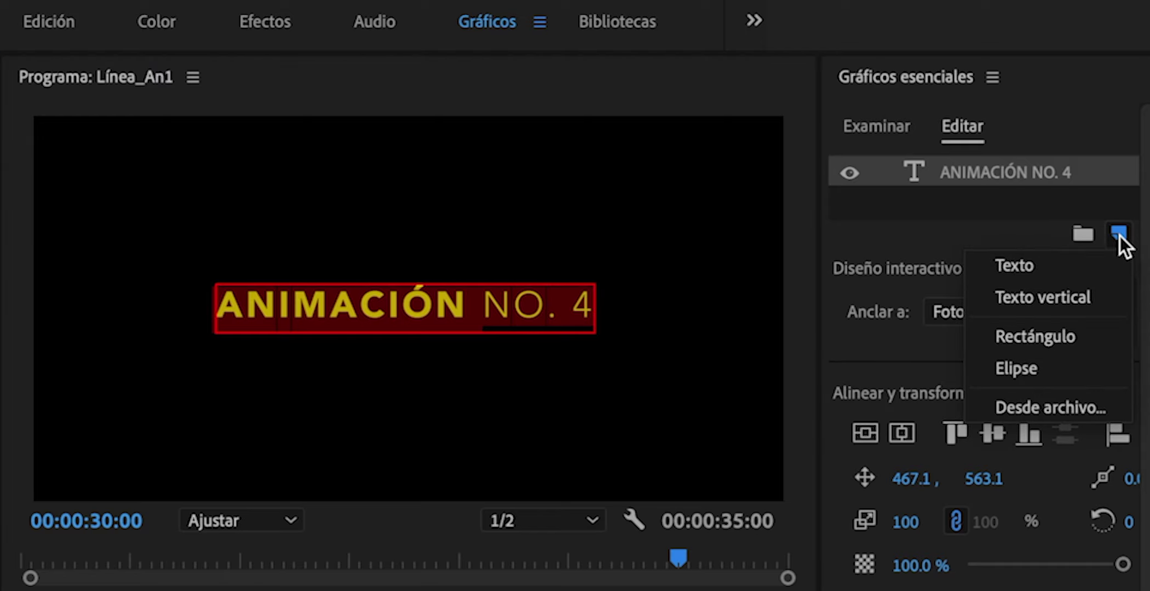
Add a rectangle to the ANIMACIÓN NO. 4 graphic, with uniform scaling off and its horizontal scale set to 300
click(1077, 322)
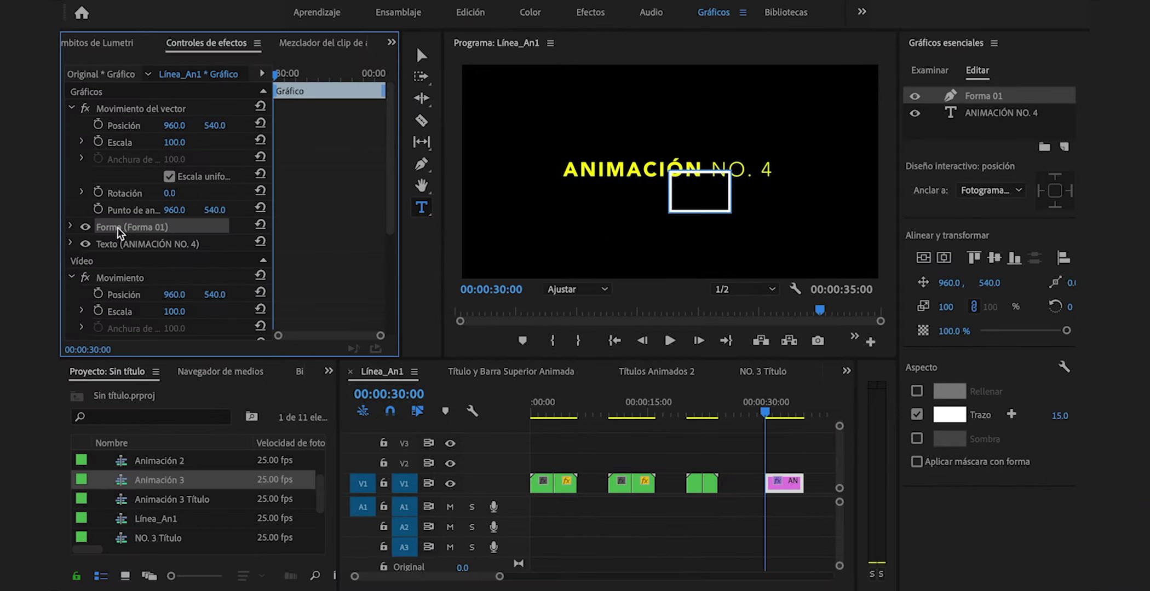
click(69, 226)
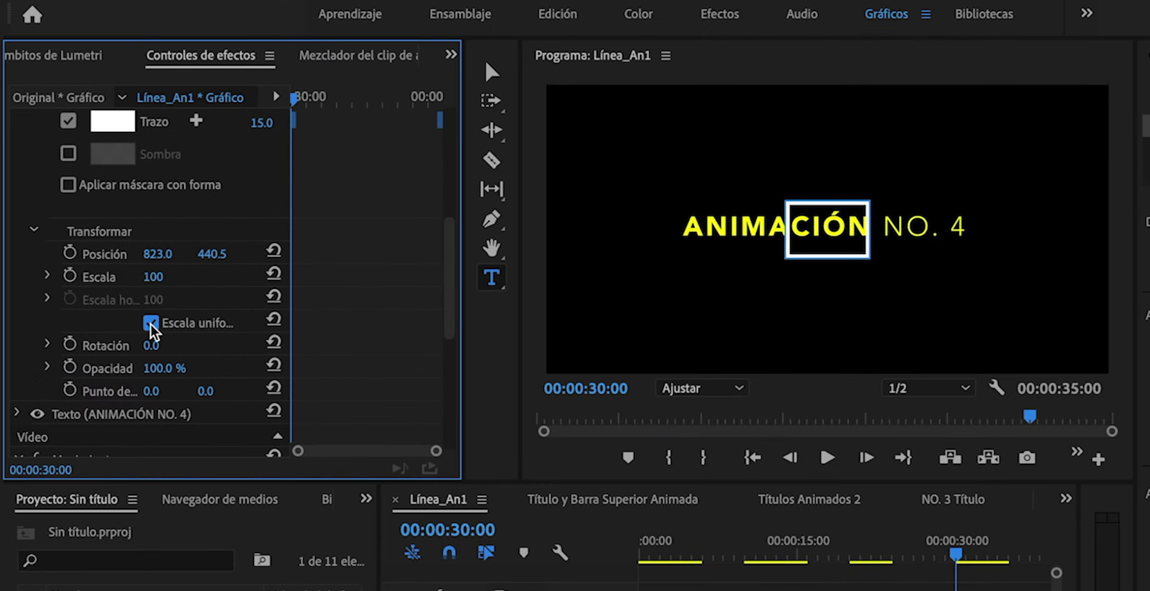
click(160, 282)
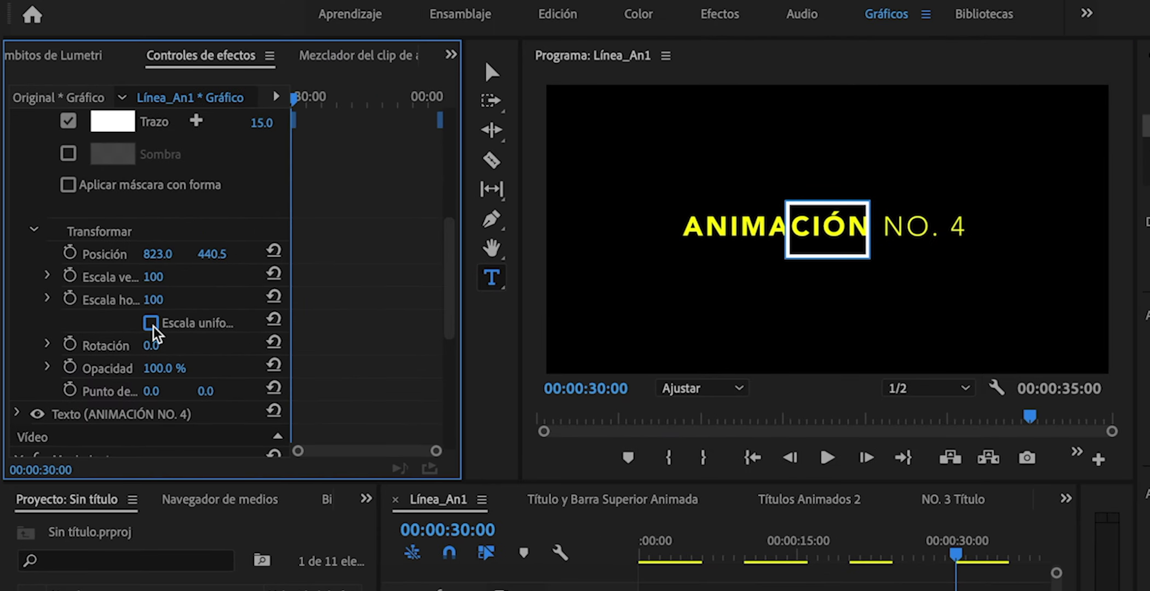
drag(154, 296, 273, 296)
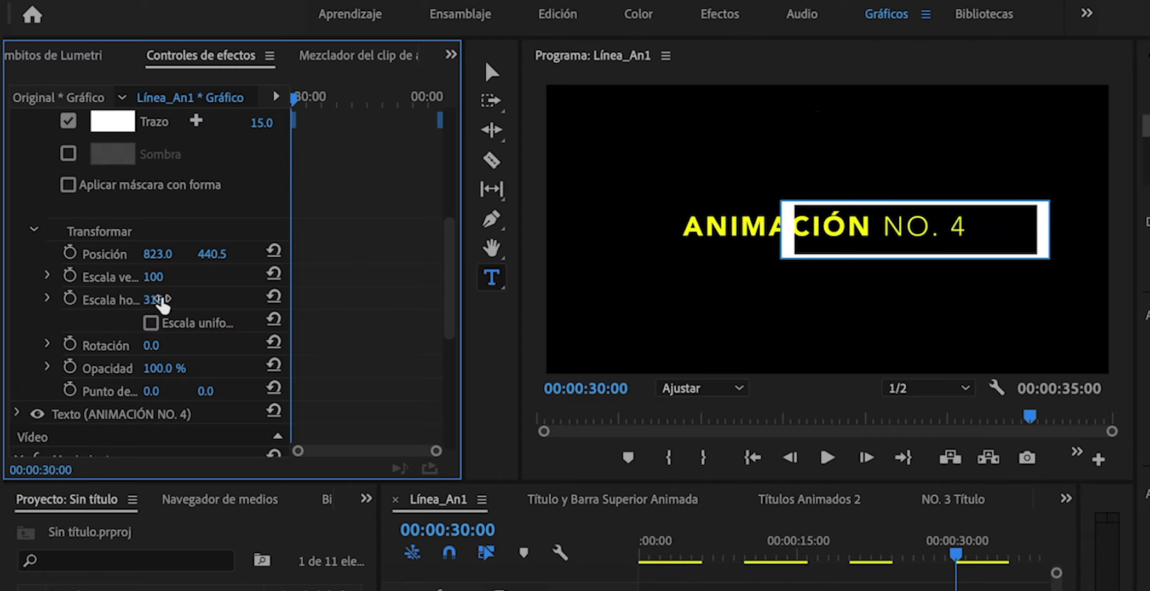
click(159, 299)
text(300)
key(Return)
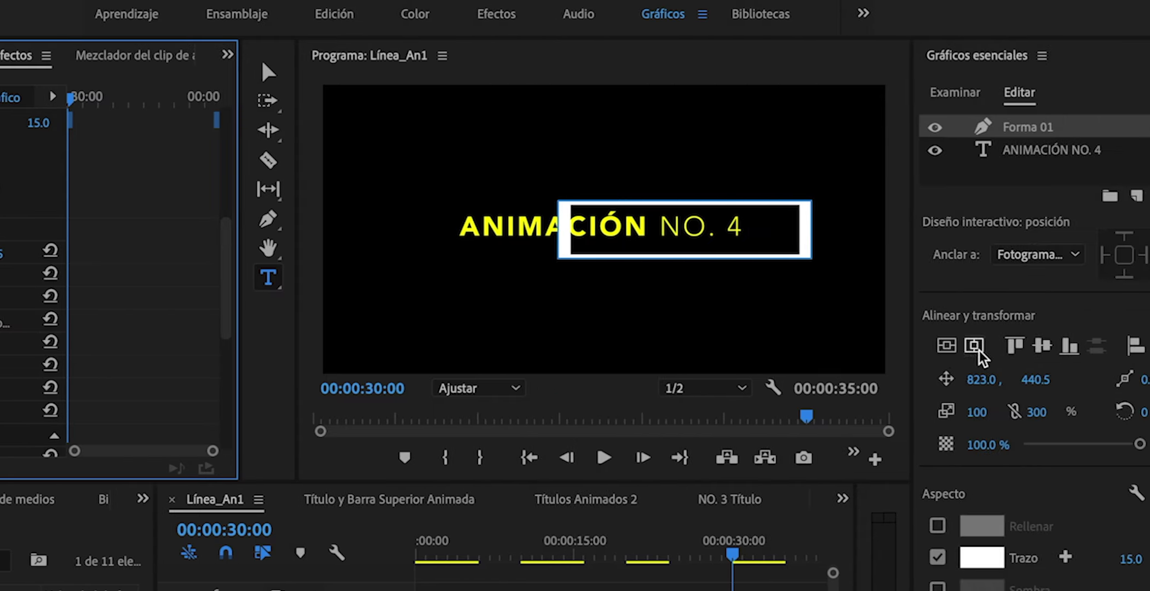
Center the rectangle horizontally in the frame and set its horizontal scale to 400
click(974, 347)
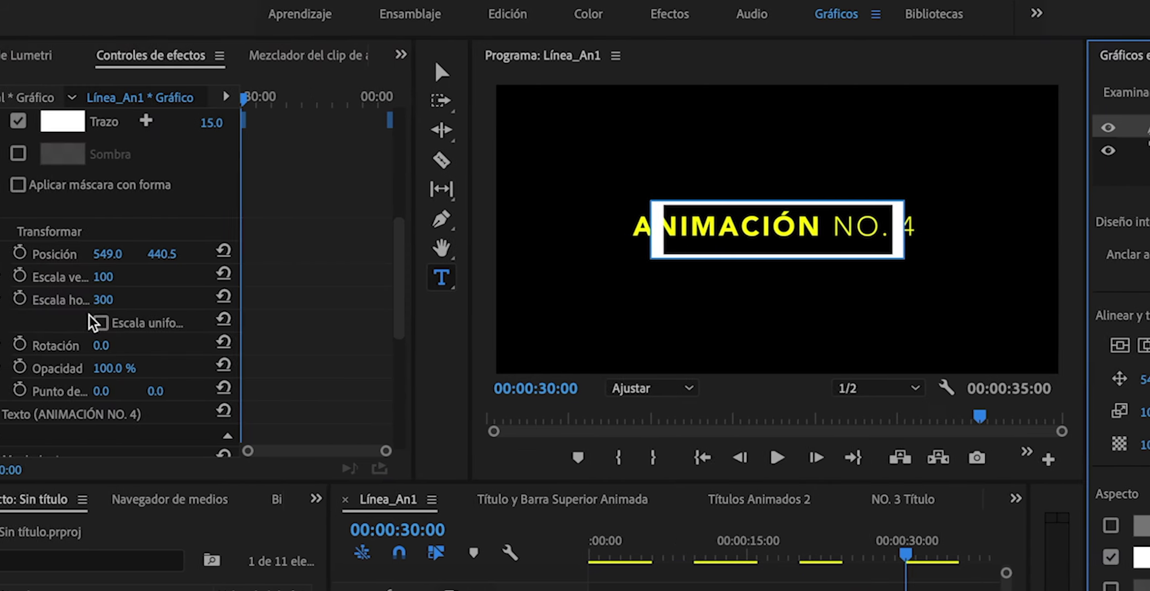
drag(103, 299, 112, 301)
click(123, 298)
text(400)
key(Return)
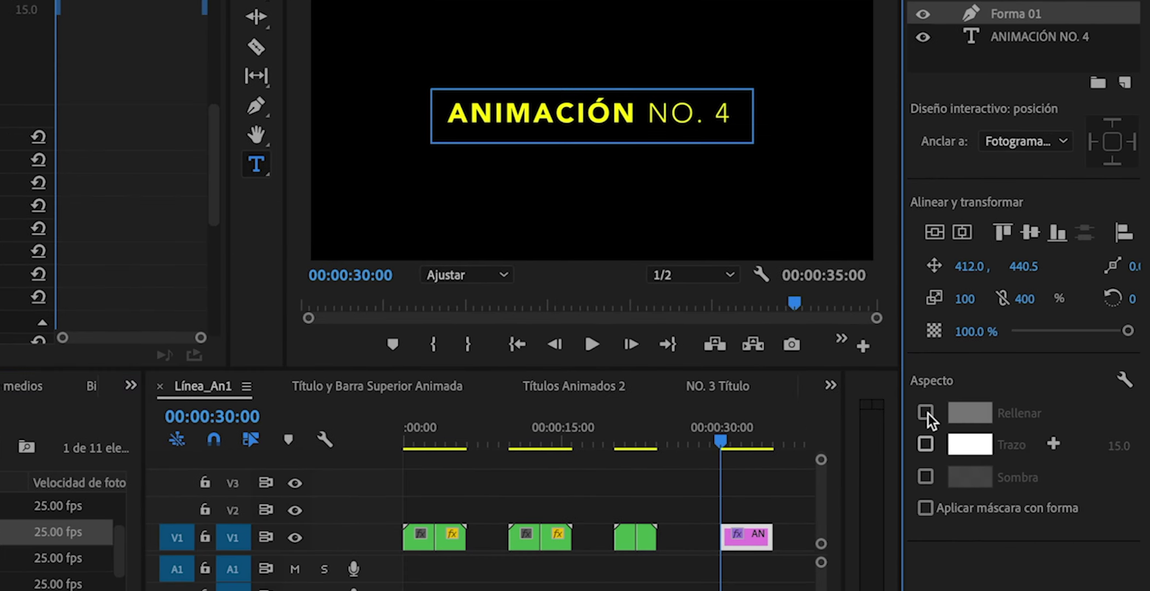
Fill the rectangle with solid white FFFFFF and place the ANIMACIÓN NO. 4 text layer above it
click(925, 413)
click(969, 413)
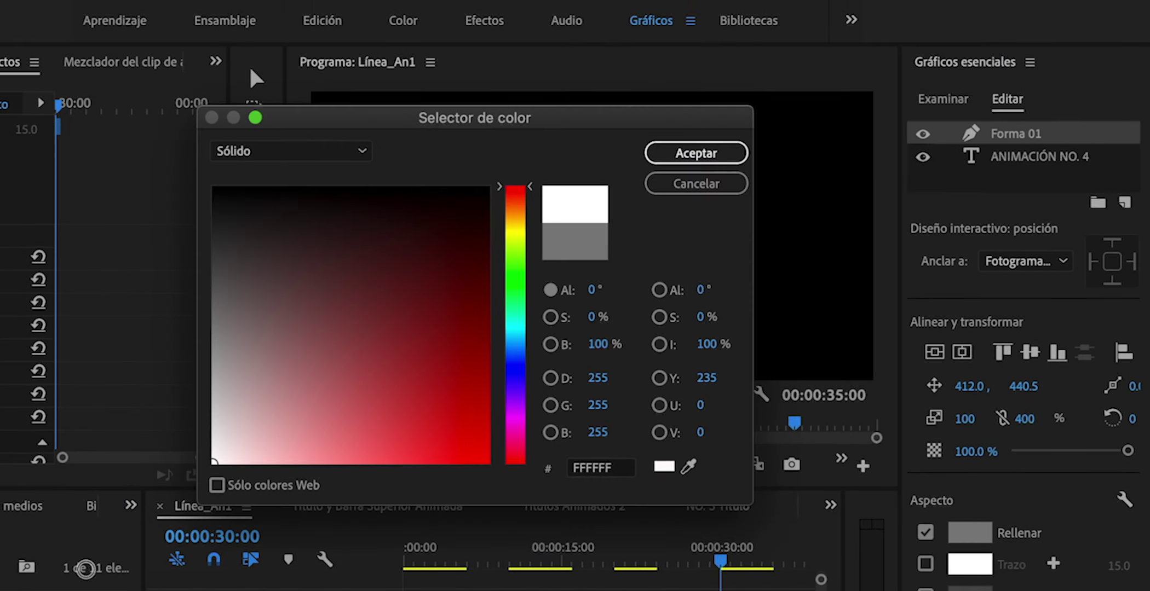
click(695, 153)
drag(1000, 186, 998, 163)
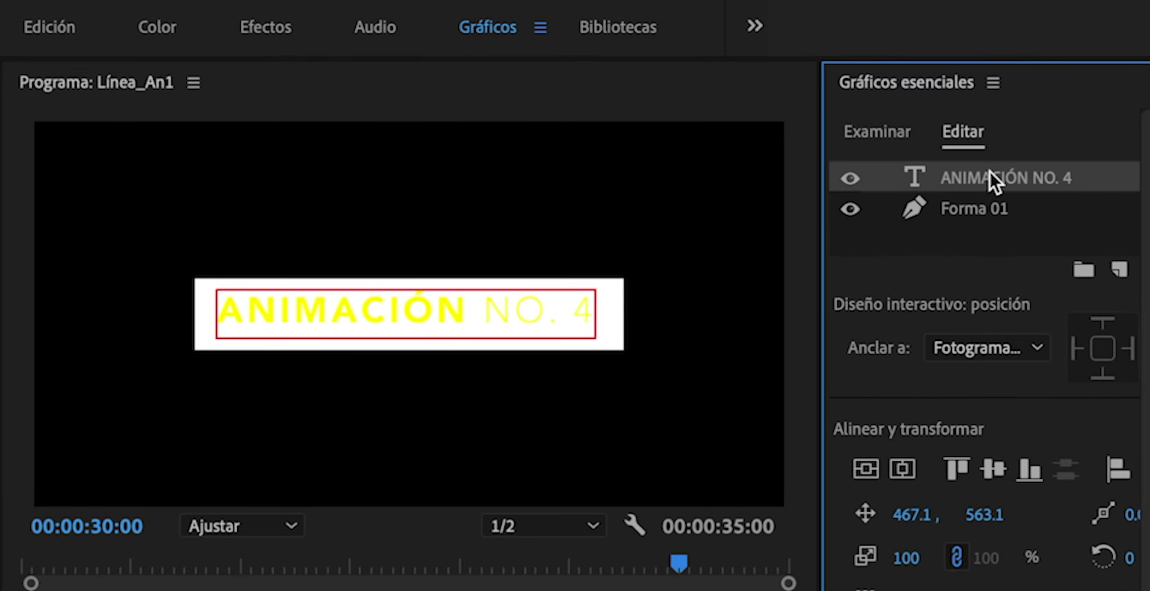
Apply a text mask with the ANIMACIÓN NO. 4 layer and invert it so the letters are cut out of the rectangle
scroll(1077, 227, down, 5)
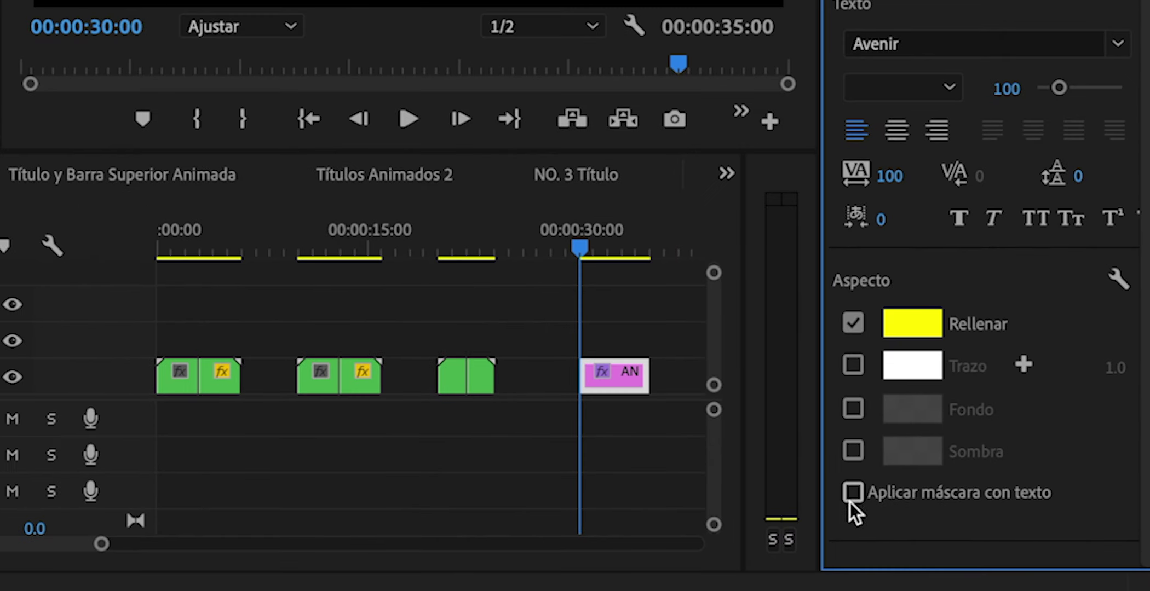
click(885, 520)
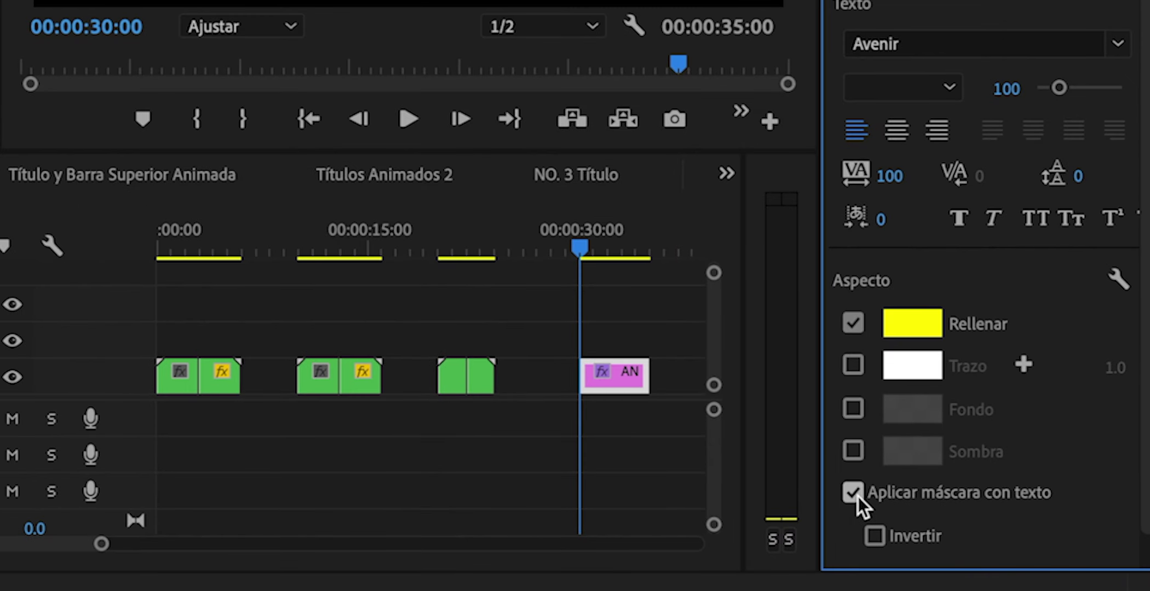
click(875, 537)
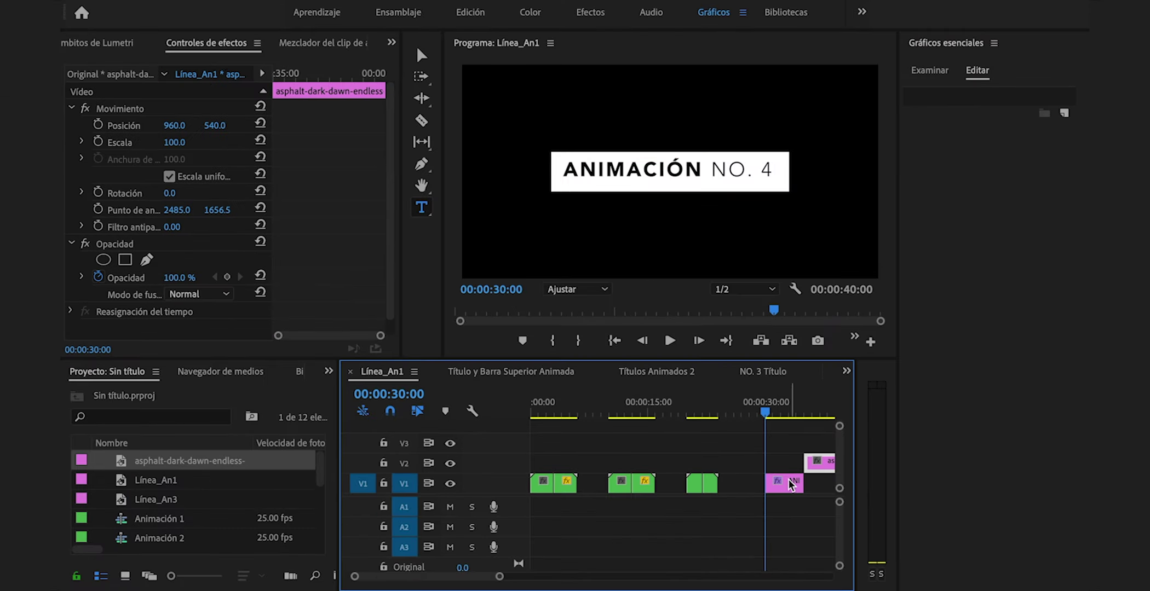
Place the ANIMACIÓN NO. 4 title on track V2 with the asphalt-dark-dawn image directly beneath it on V1, starting at 00:00:30:00
mouse_move(789, 482)
mouse_down()
mouse_move(785, 463)
mouse_move(781, 486)
mouse_up()
click(781, 410)
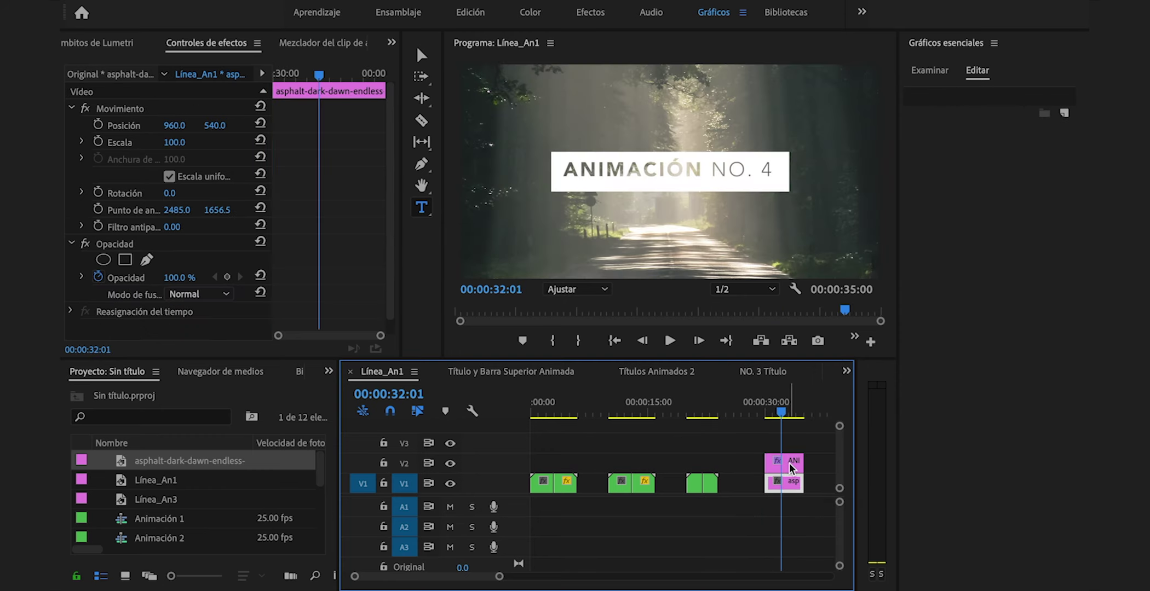
Adjust the vertical position of the white rectangle Forma 01 to 440.5 in the ANIMACIÓN NO. 4 graphic
click(790, 467)
drag(781, 414, 768, 409)
click(132, 244)
drag(390, 154, 392, 235)
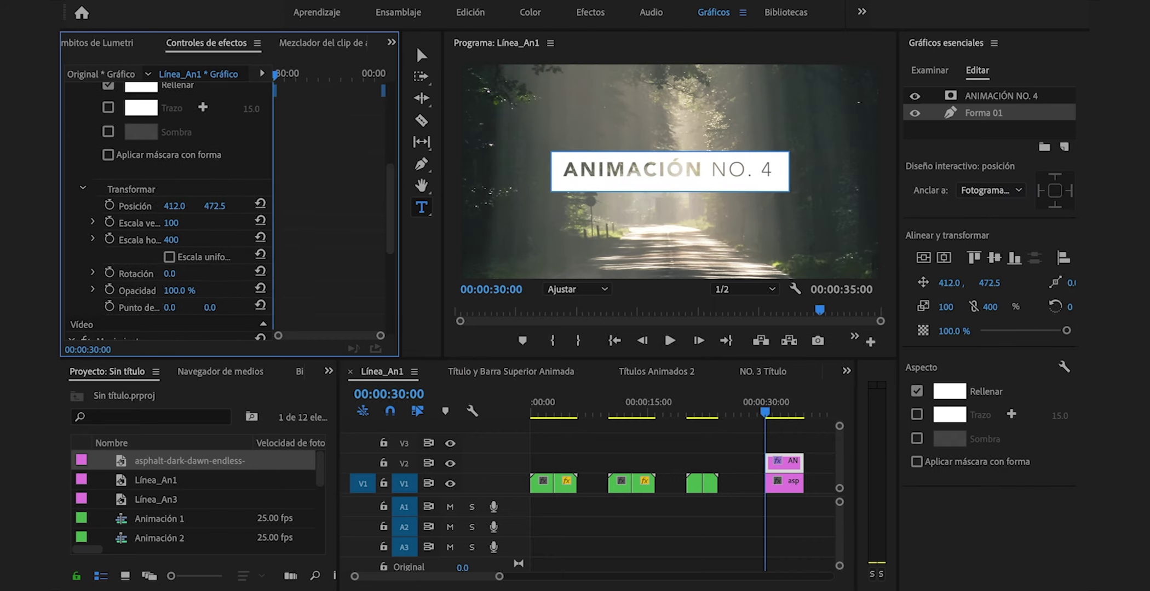
drag(214, 206, 184, 206)
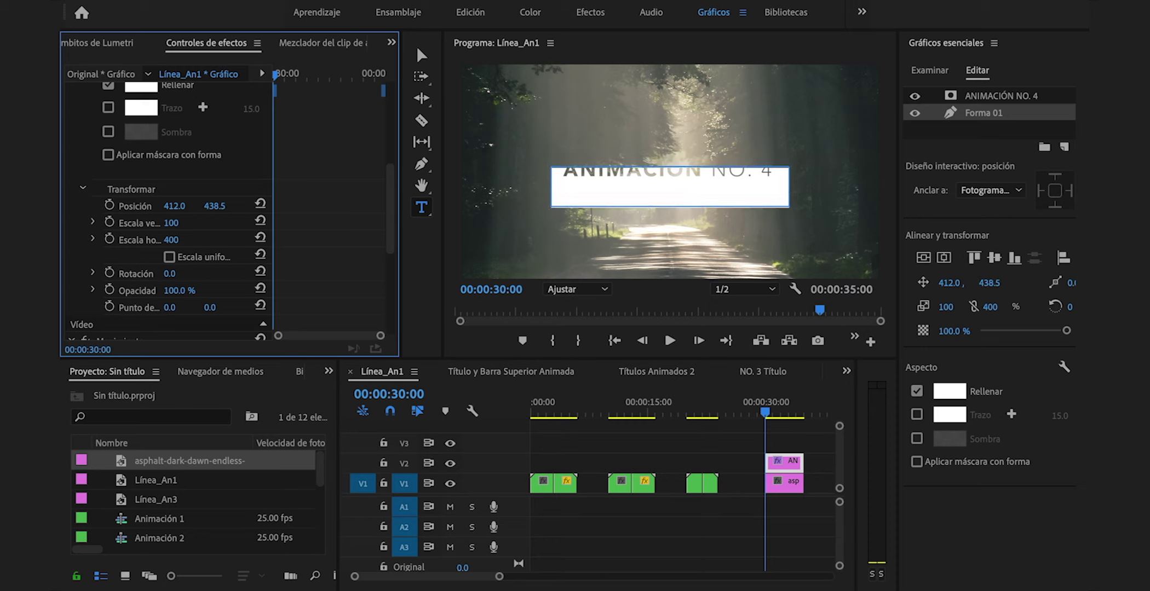
Add a Position keyframe for the rectangle at 00:00:31:00
drag(766, 414, 777, 420)
key(shift+Left)
key(Left)
drag(498, 576, 447, 579)
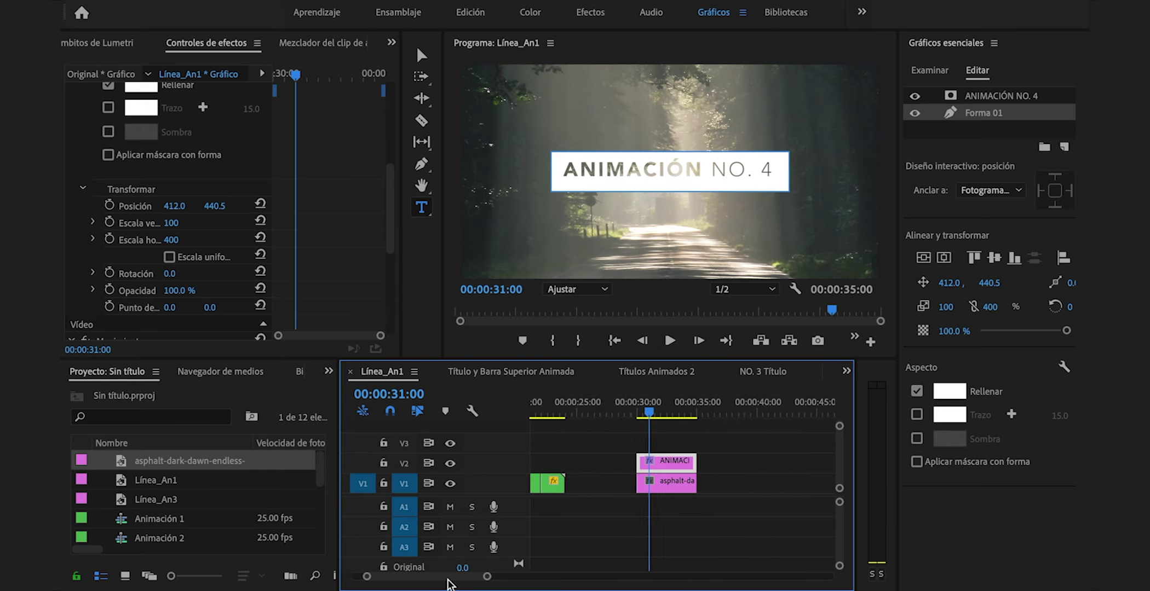
click(110, 205)
Add a starting Position keyframe at 00:00:30:00 with the rectangle's vertical position at 700, and play the animation
drag(296, 74, 256, 76)
drag(210, 210, 340, 211)
key(space)
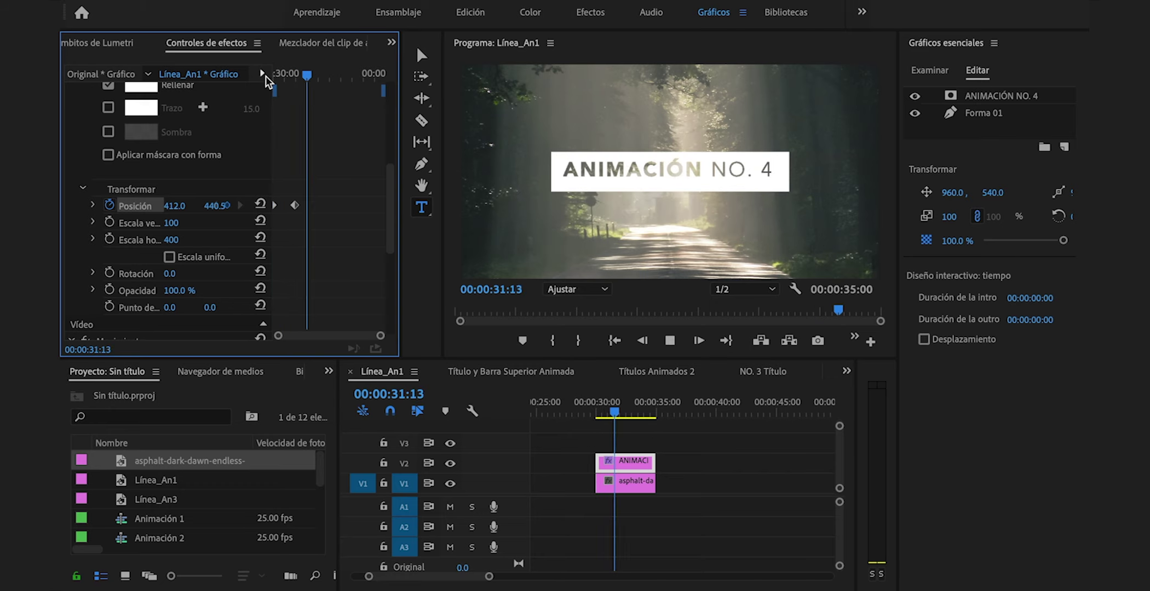
Keyframe the rectangle's opacity from 0% at 00:00:30:00 to 100% at 00:00:30:10 and play the fade-in
key(Up)
drag(391, 236, 392, 247)
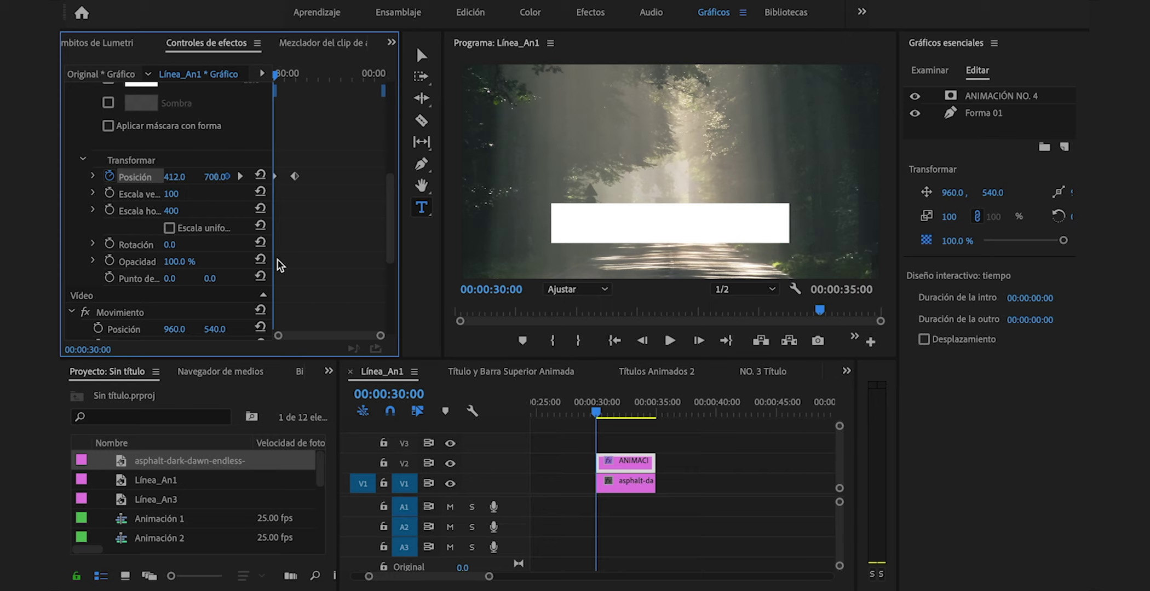
click(281, 76)
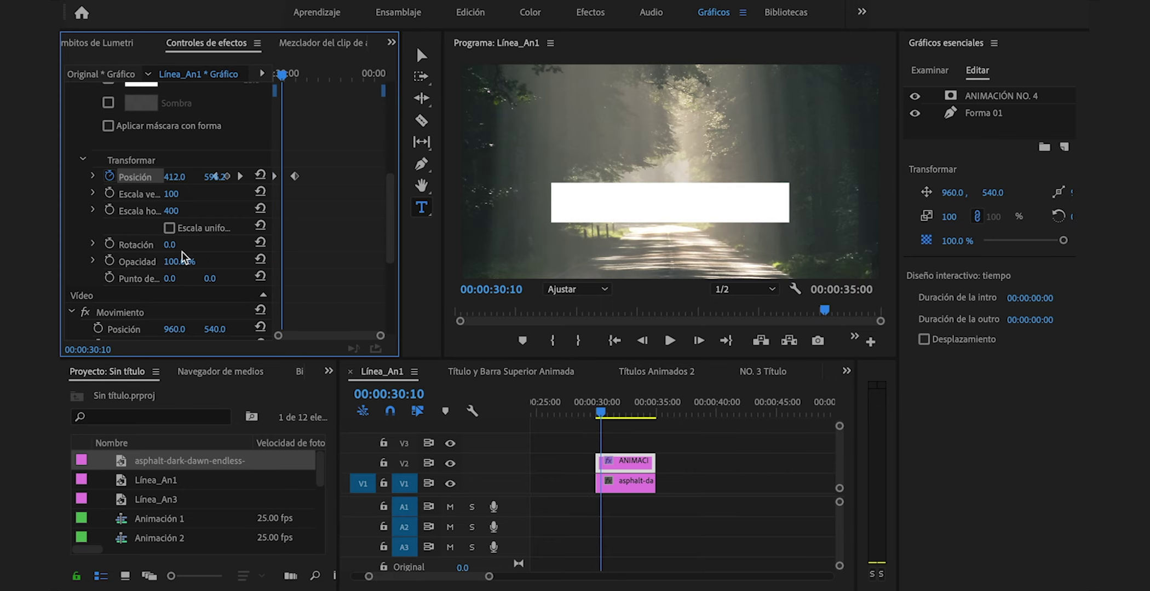
click(110, 261)
click(276, 75)
drag(276, 75, 256, 72)
click(186, 260)
text(0)
key(Return)
key(space)
Delay the rectangle's 100% Opacity keyframe to 00:00:30:15
drag(592, 410, 601, 413)
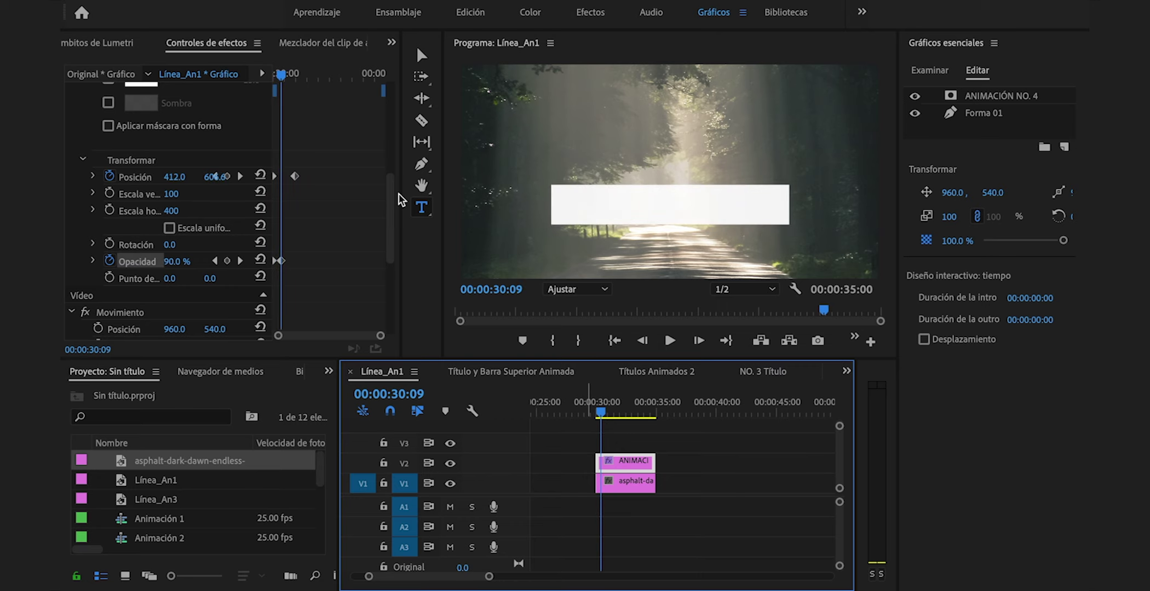
drag(282, 335, 306, 338)
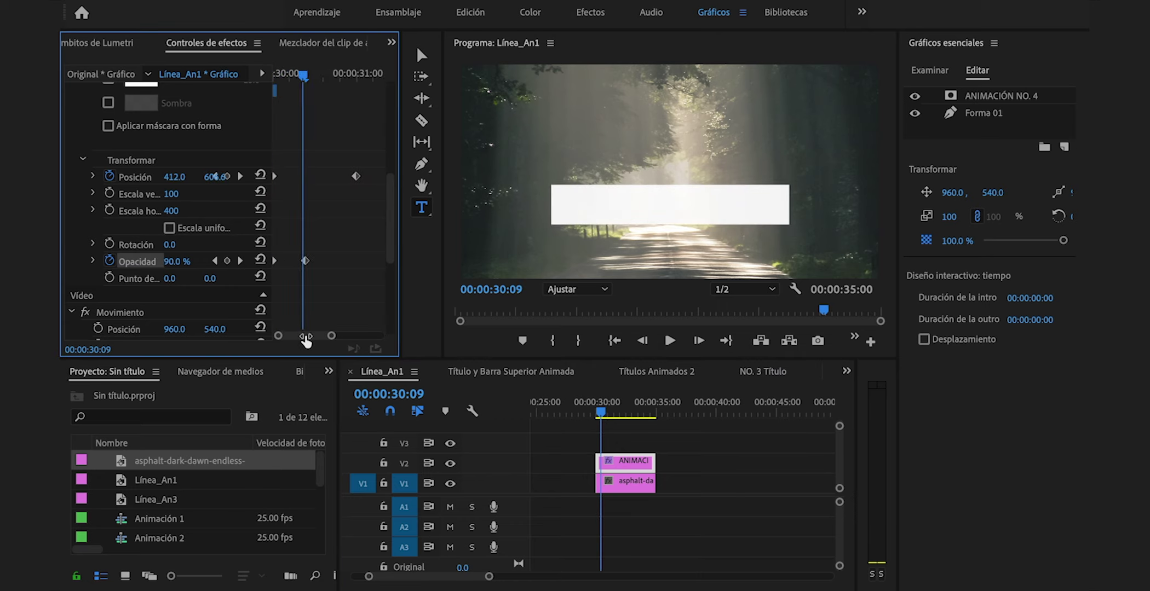
mouse_move(304, 75)
mouse_down()
mouse_move(320, 77)
mouse_move(307, 78)
mouse_up()
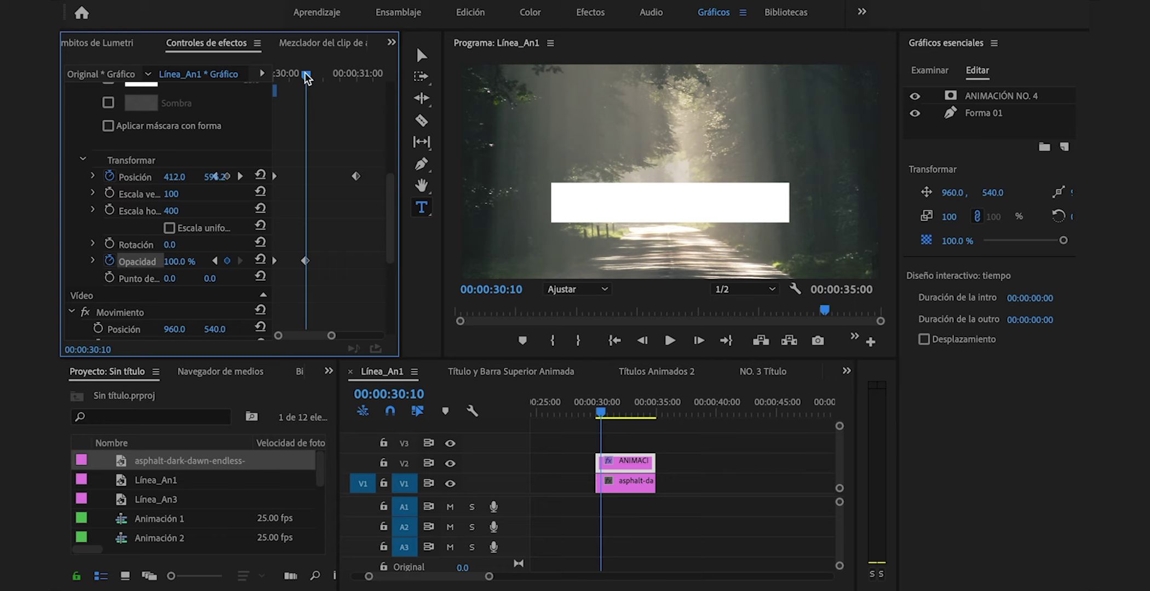
key(shift+Right)
drag(305, 261, 318, 261)
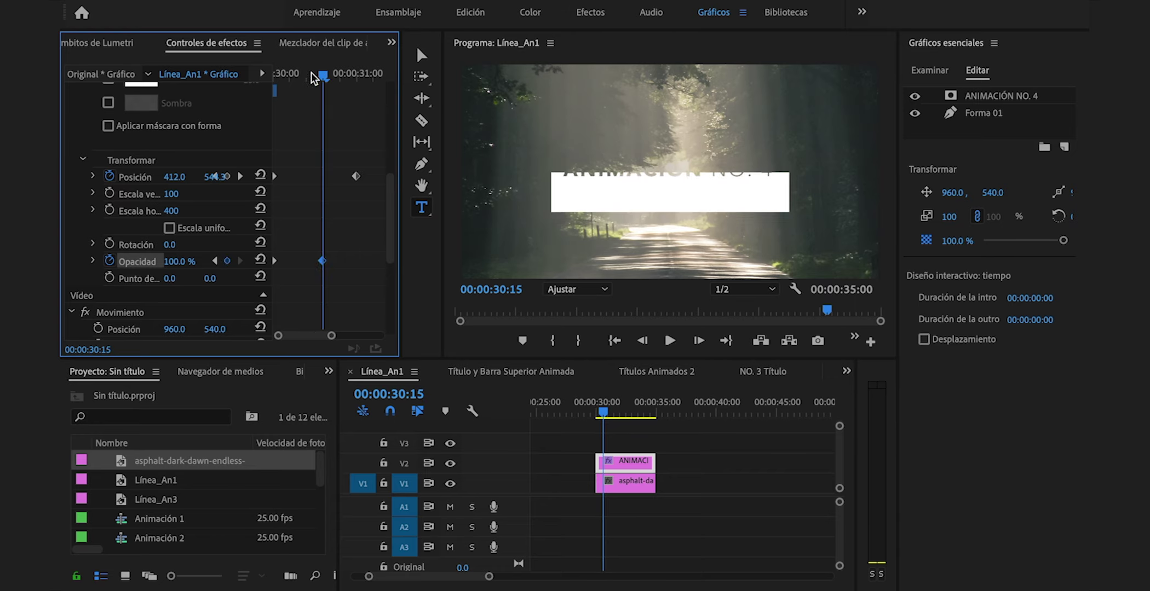
Return the playhead to 00:00:30:00 and close Gráficos esenciales to widen the workspace
drag(323, 76, 239, 82)
click(993, 43)
click(945, 49)
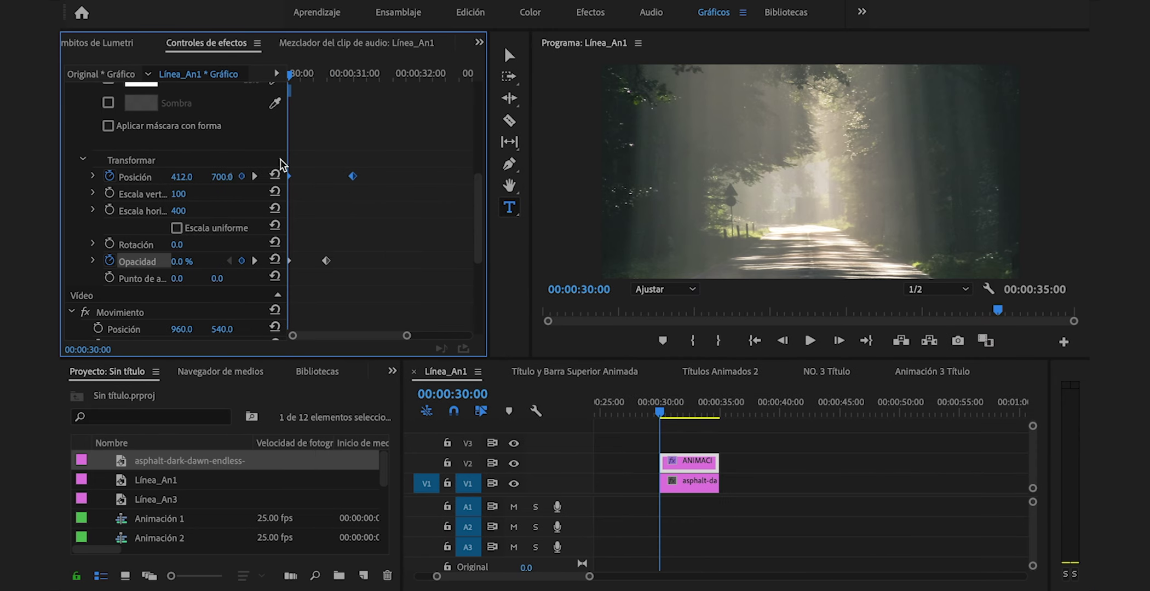
Apply Suavizar entrada to the rectangle's Position keyframes and reshape the velocity curve for a fast start and slow finish
right_click(353, 176)
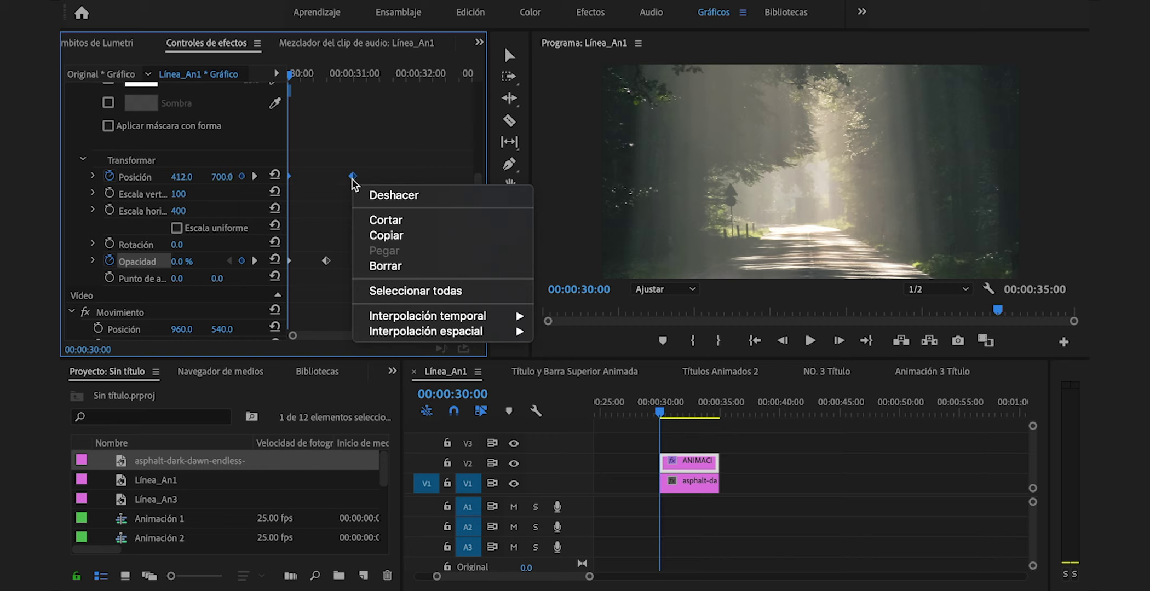
mouse_move(405, 315)
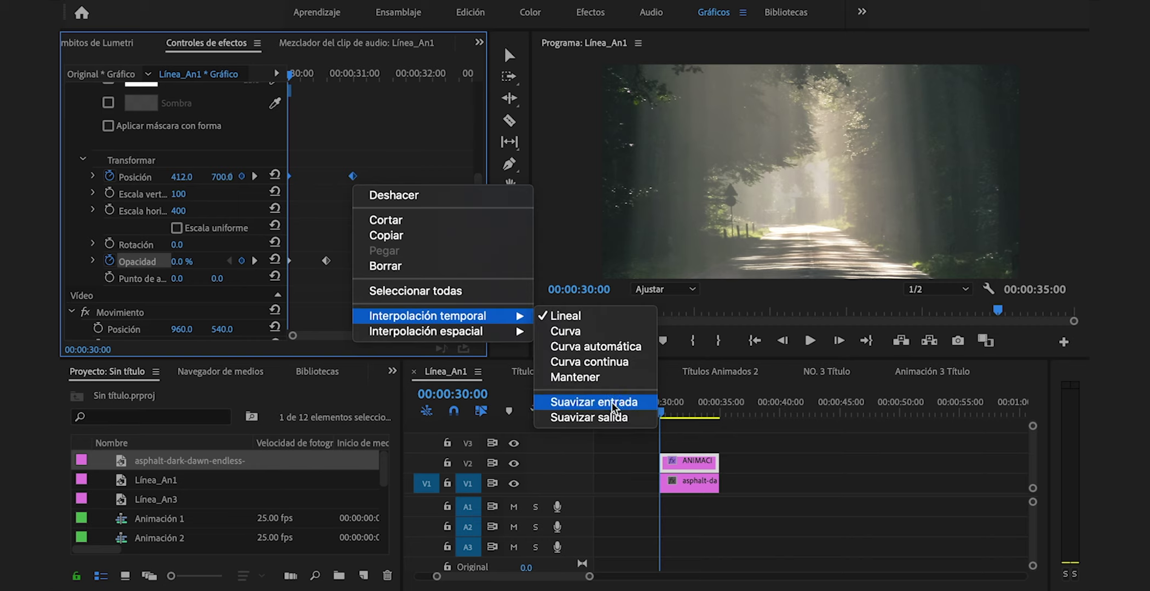
click(591, 404)
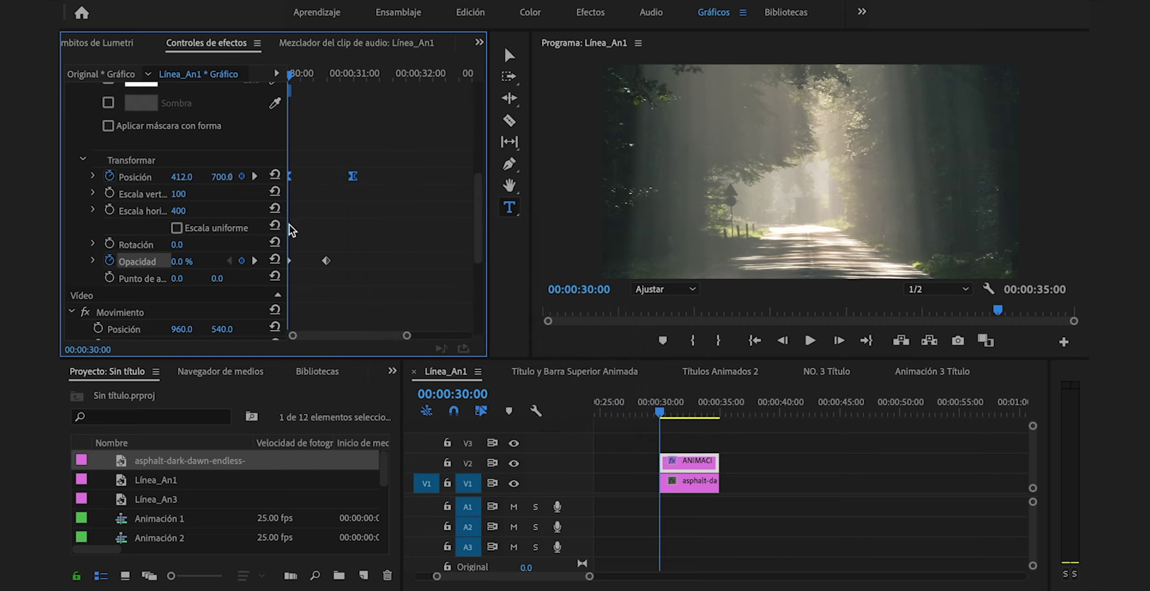
click(93, 176)
drag(341, 226, 289, 227)
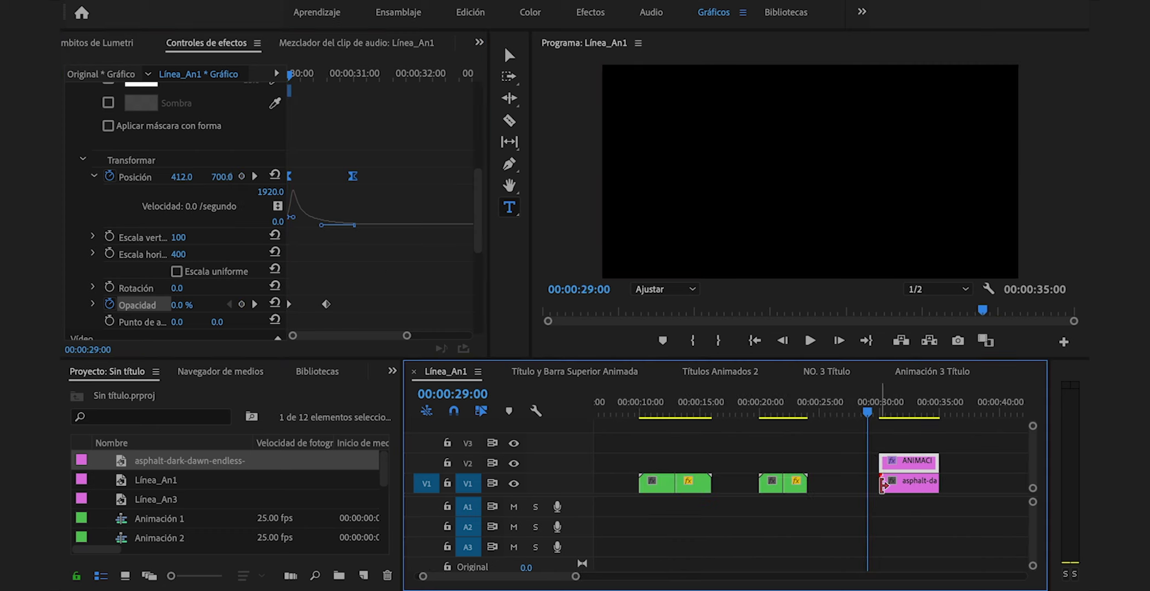
Extend the start of the asphalt-dark-dawn image back to 00:00:29:00 and play the title over it
drag(880, 481, 867, 482)
scroll(952, 467, down, 2)
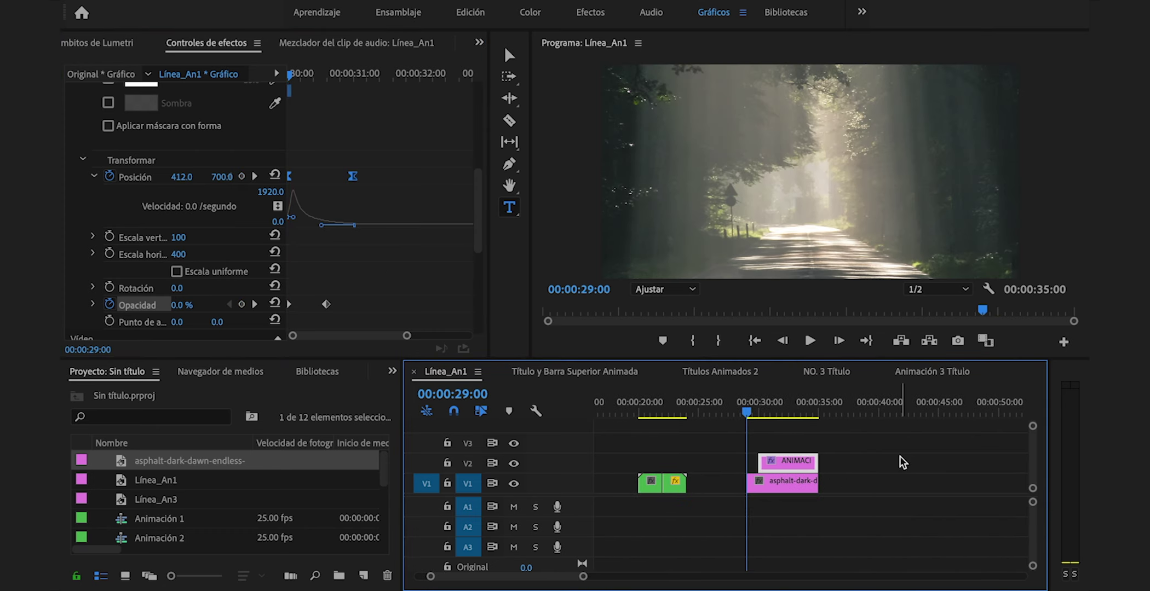
click(748, 414)
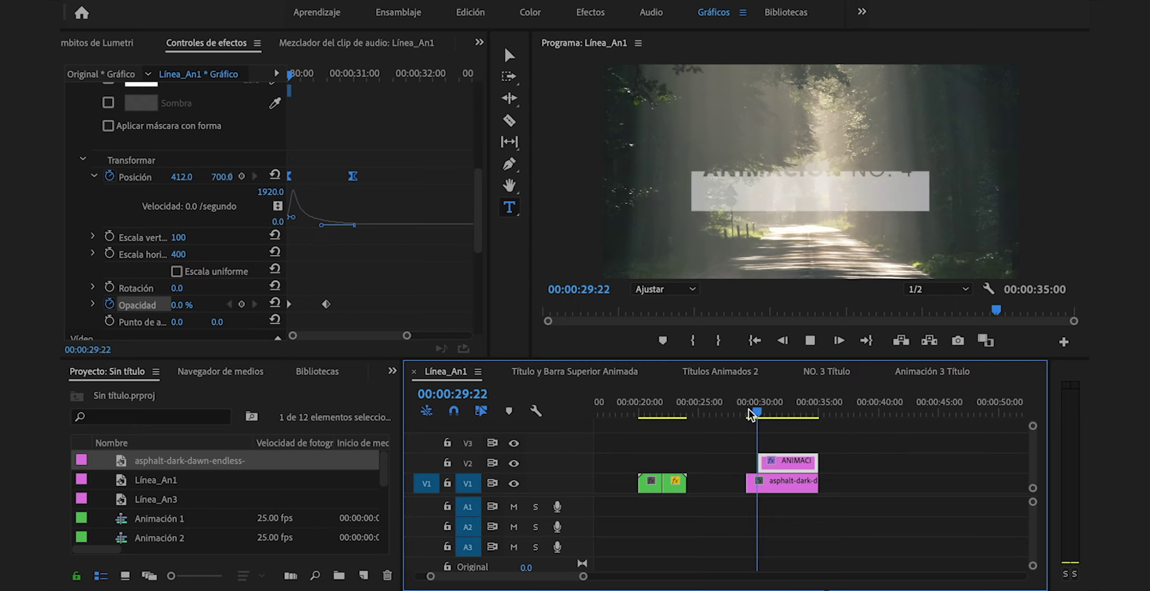
Nest the ANIMACIÓN NO. 4 graphic as a sequence named Animación 4
click(795, 462)
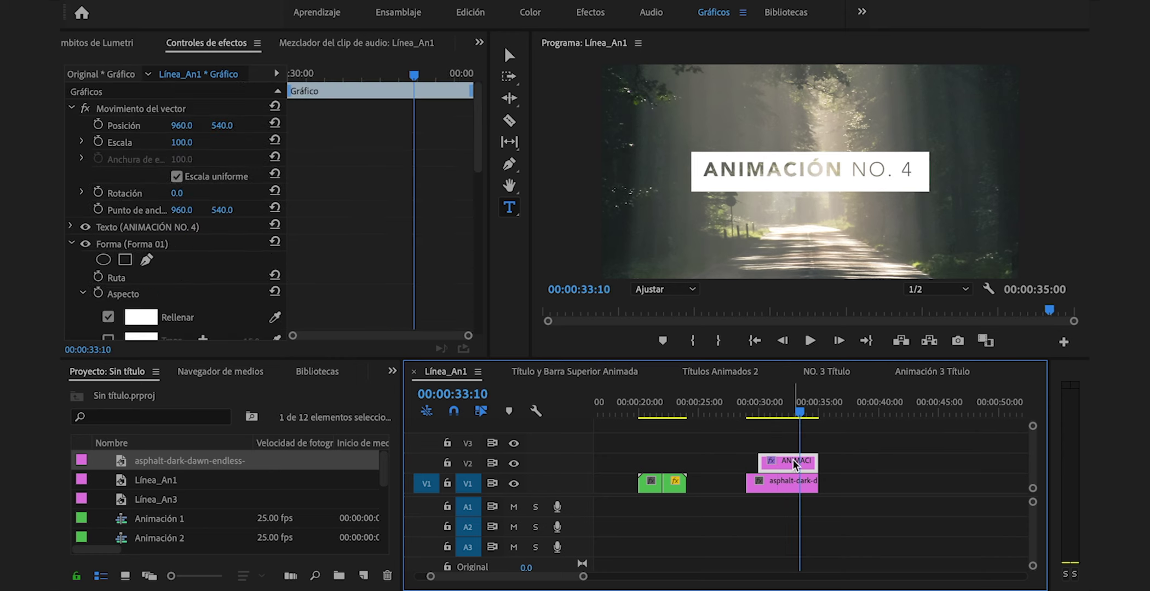
right_click(794, 462)
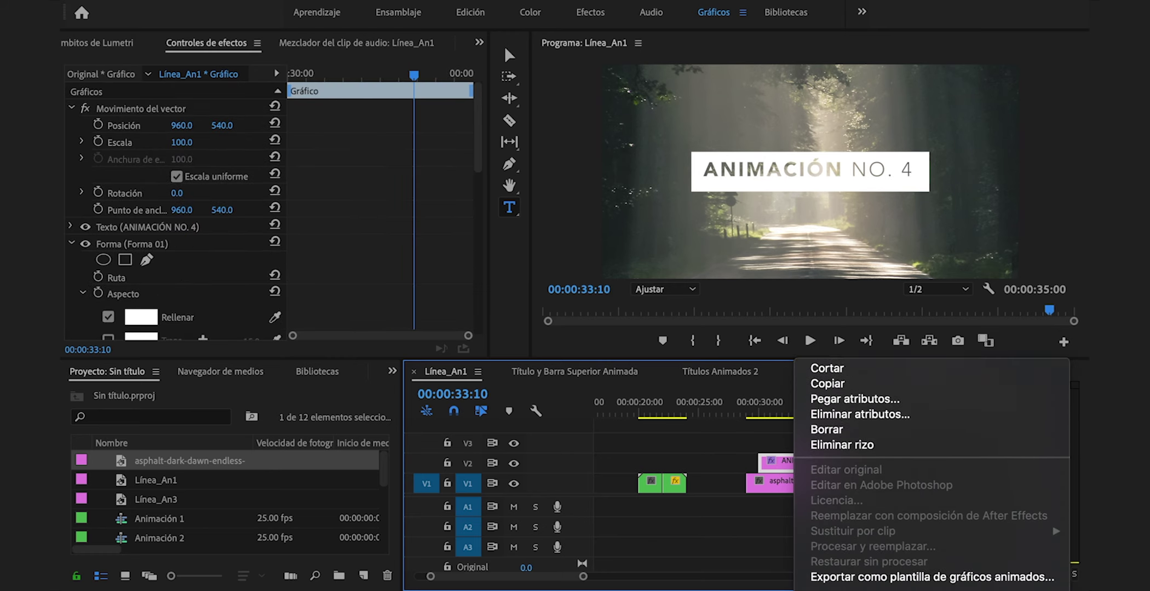
click(831, 525)
text(Animación 4)
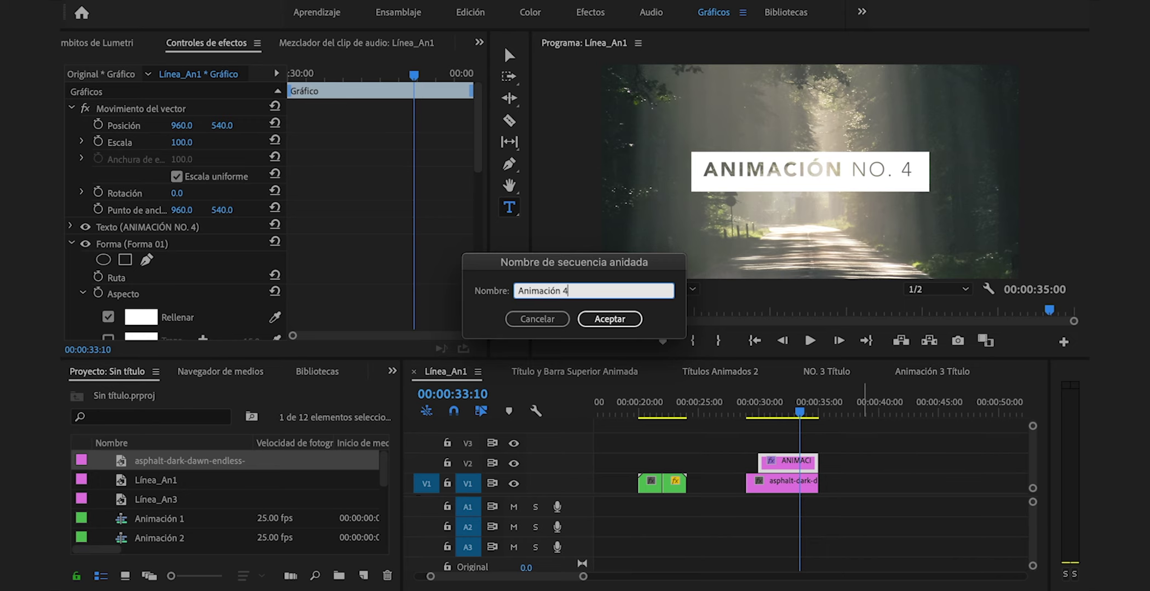
key(Return)
Duplicate the Animación 4 clip right after the original and reverse the copy's speed
drag(795, 462, 850, 463)
right_click(848, 463)
click(727, 424)
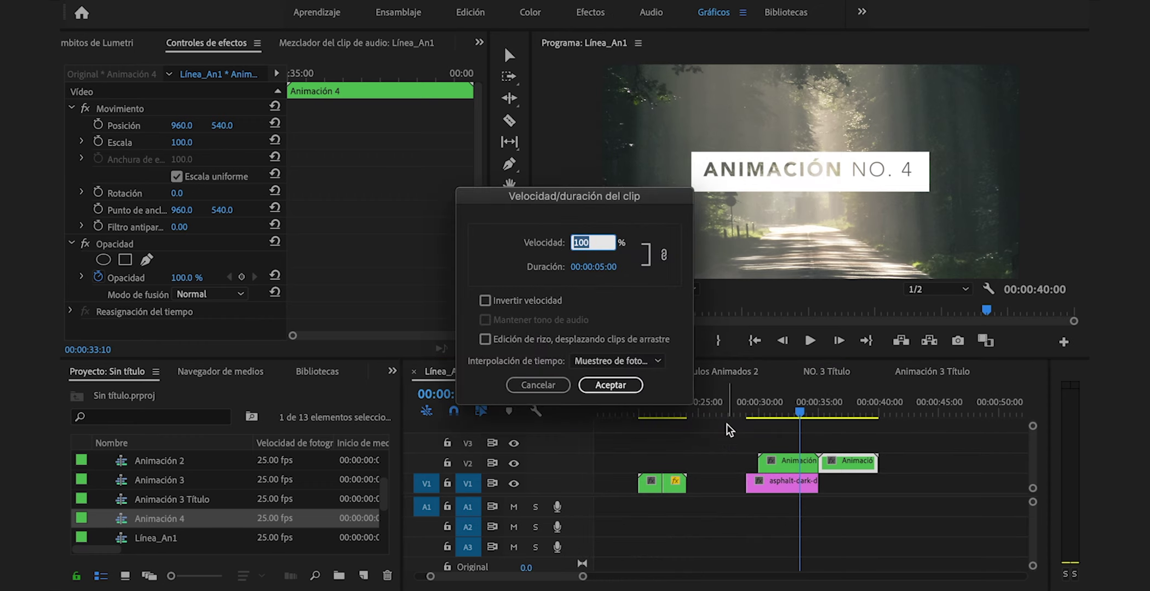
click(485, 300)
click(609, 384)
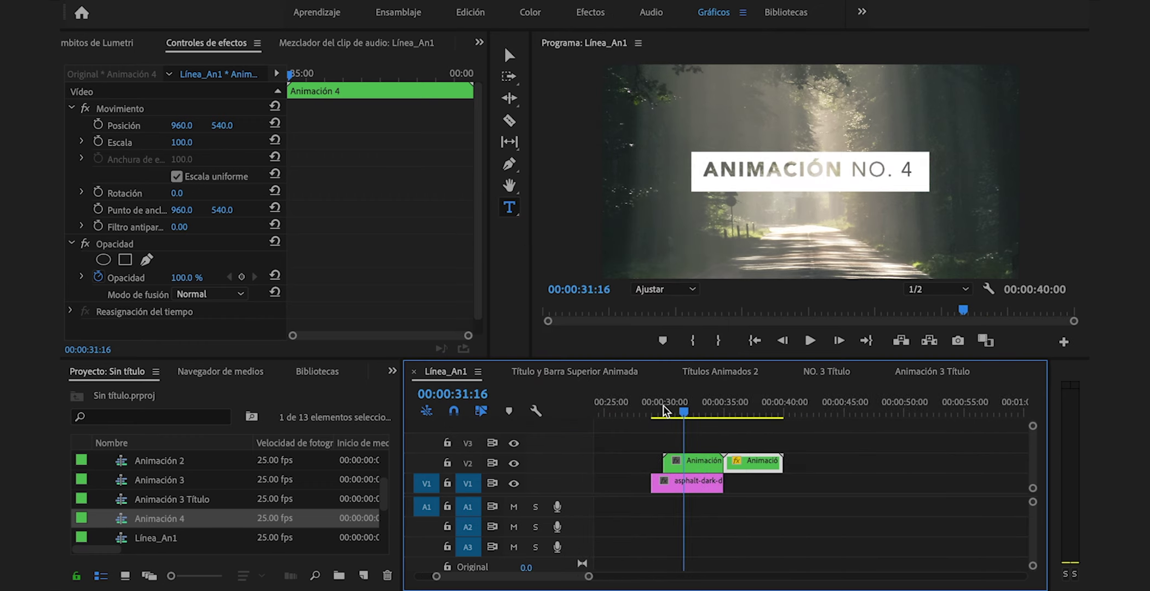
Trim the end of the first Animación 4 clip to 00:00:32:00
key(Right)
key(Right)
key(Right)
key(Right)
key(Right)
key(Right)
key(Right)
key(Right)
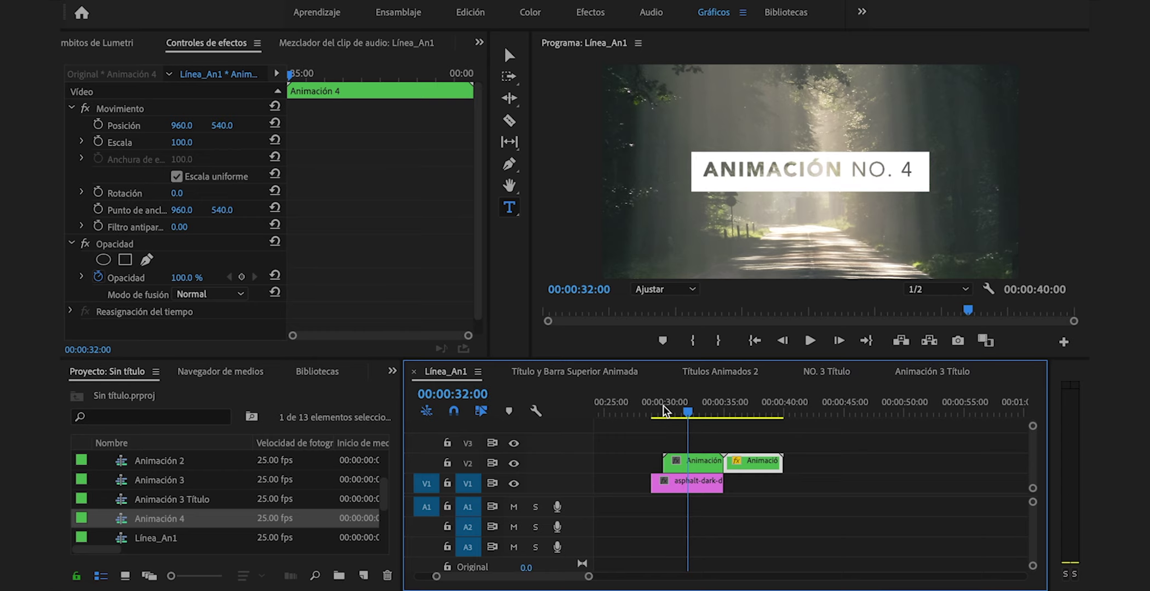
drag(720, 460, 686, 459)
Shorten the reversed Animación 4 clip to two seconds, place it directly after the first clip, and play the result
drag(756, 461, 721, 457)
drag(716, 405, 724, 408)
mouse_move(694, 462)
mouse_down()
mouse_move(728, 463)
mouse_move(698, 466)
mouse_up()
click(653, 406)
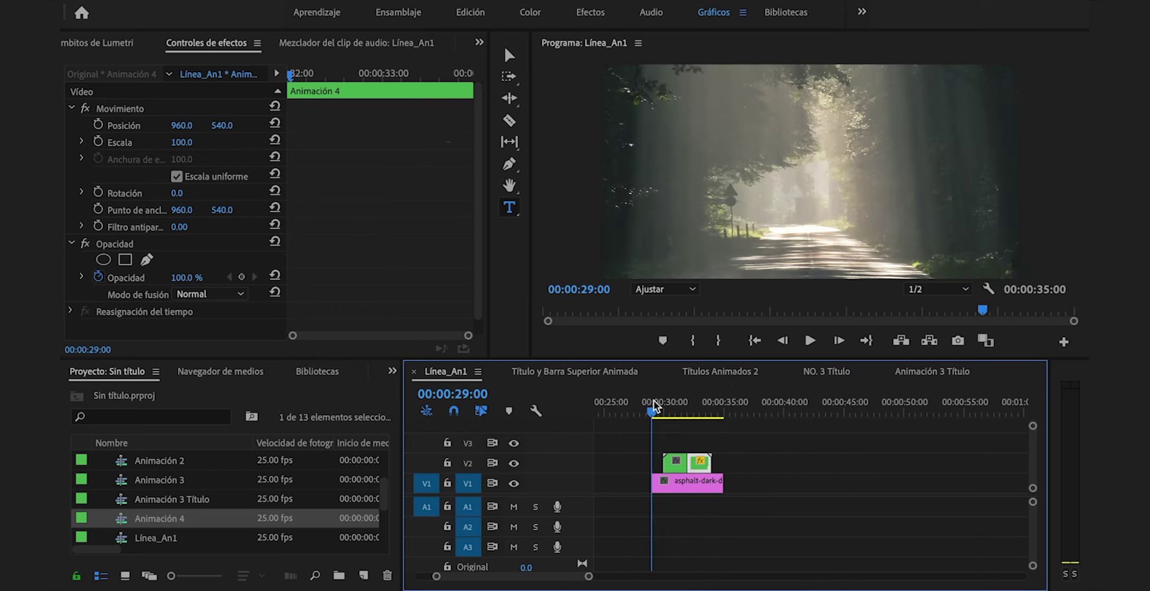
key(space)
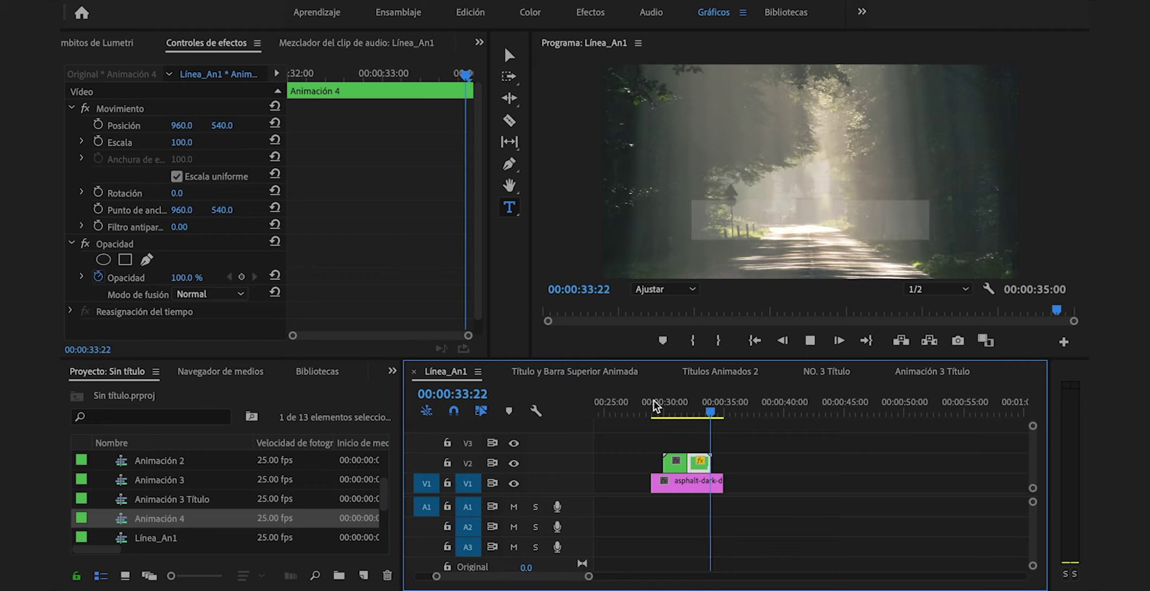
Create a text graphic reading ANIMACIÓN NO. 5 at 00:00:40:00 and select all of its text
click(784, 414)
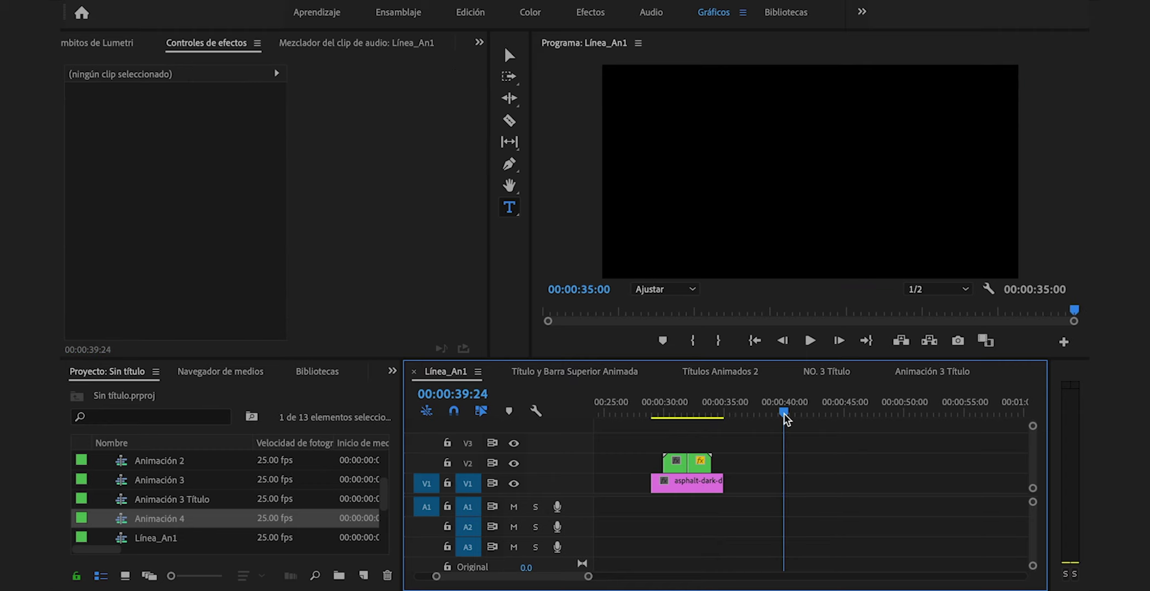
drag(784, 415, 785, 415)
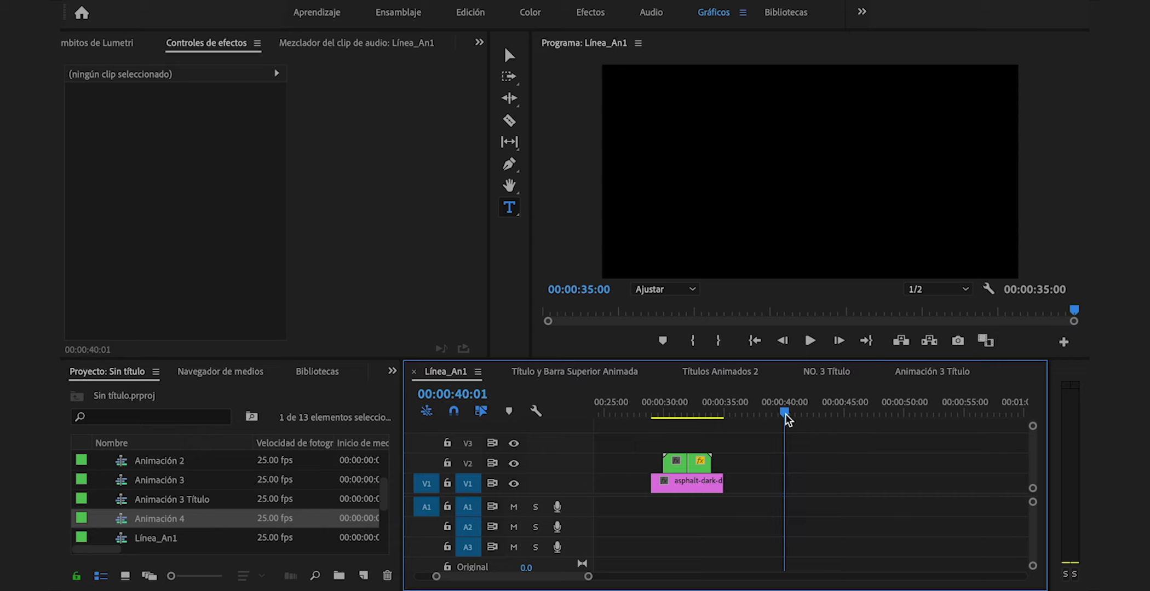
click(750, 223)
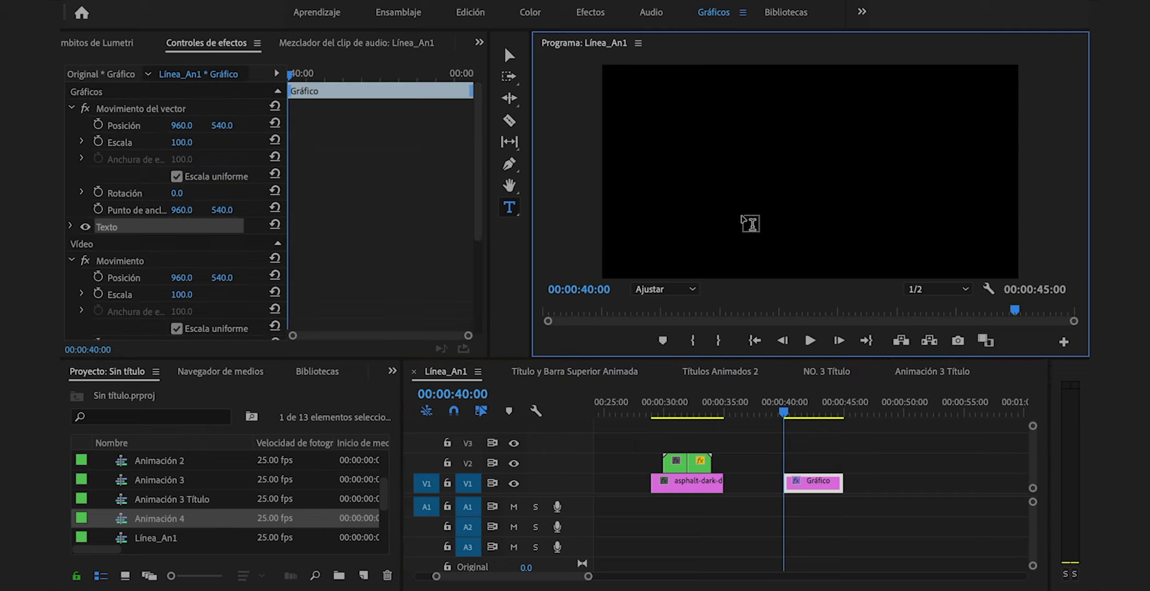
text(ANIMACI)
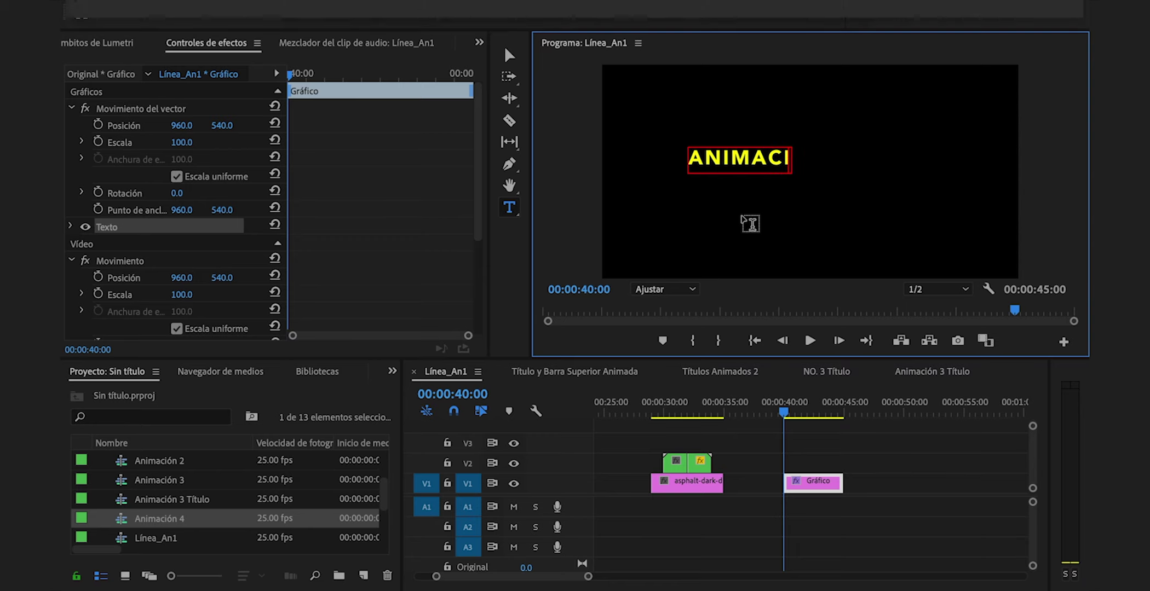
text(ÓN NO)
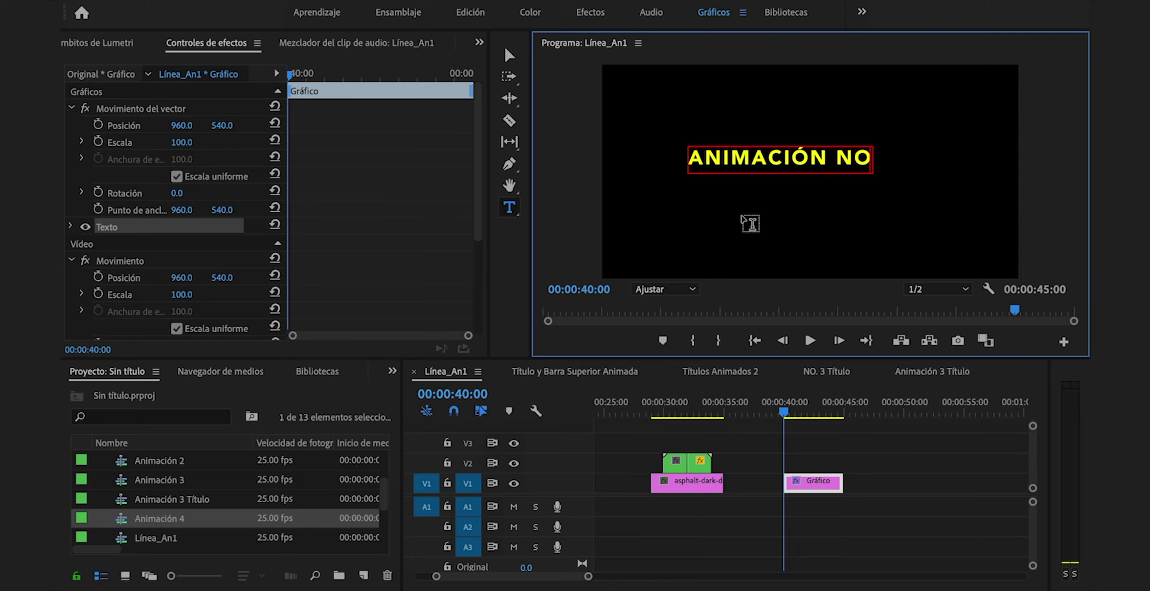
text(. 5)
key(ctrl+a)
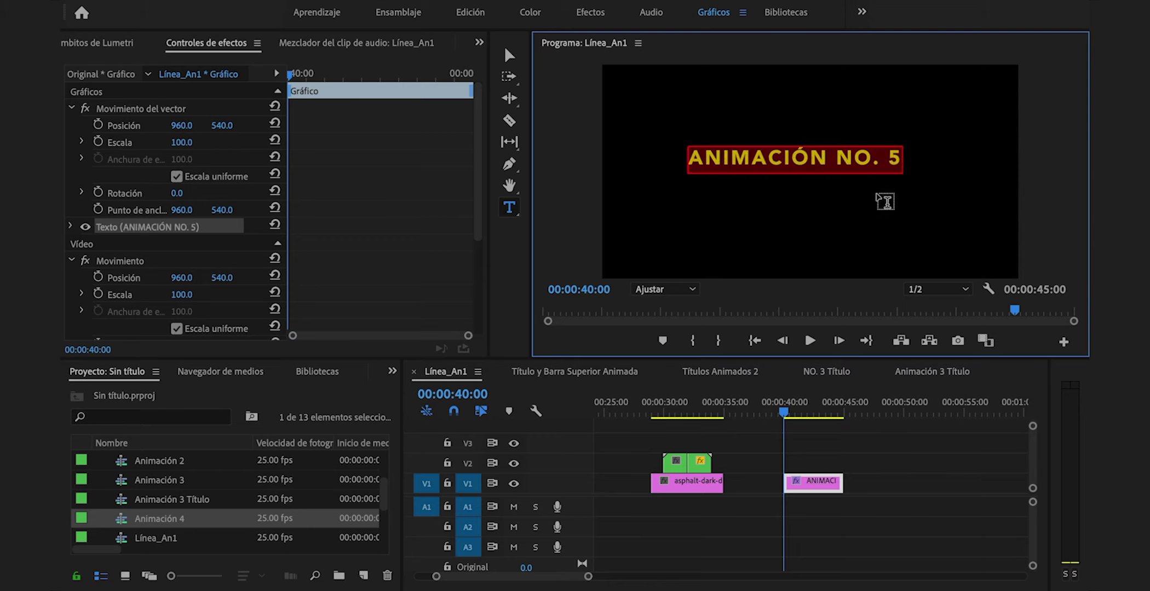
Set the ANIMACIÓN NO. 5 text to the DIN Condensed font with a scale of 150 and a tracking of 0
click(580, 1)
click(637, 260)
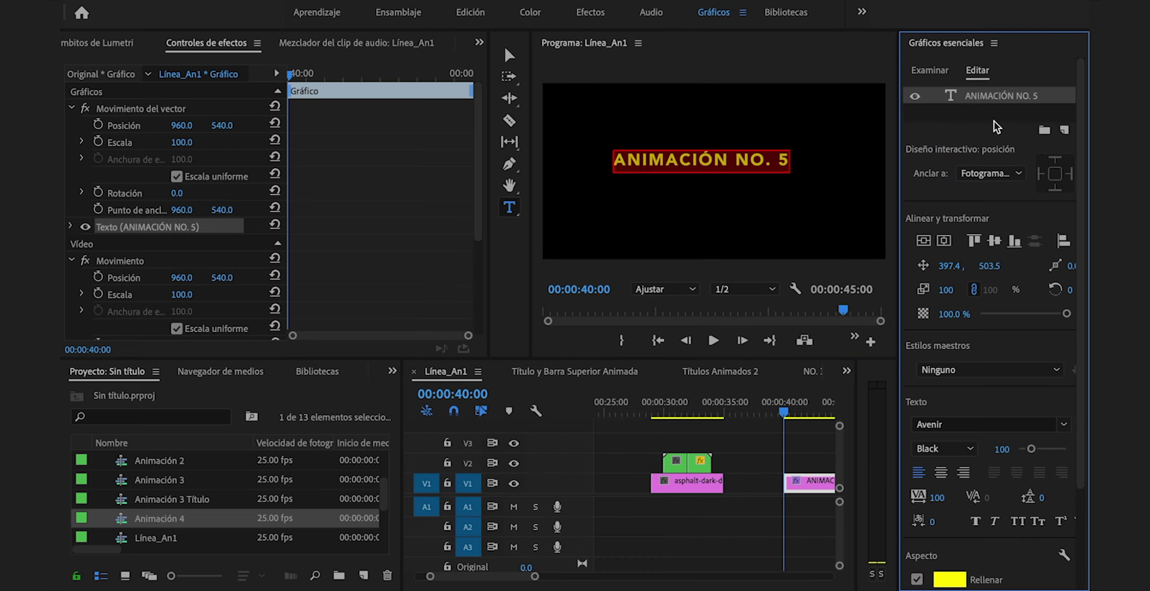
click(968, 426)
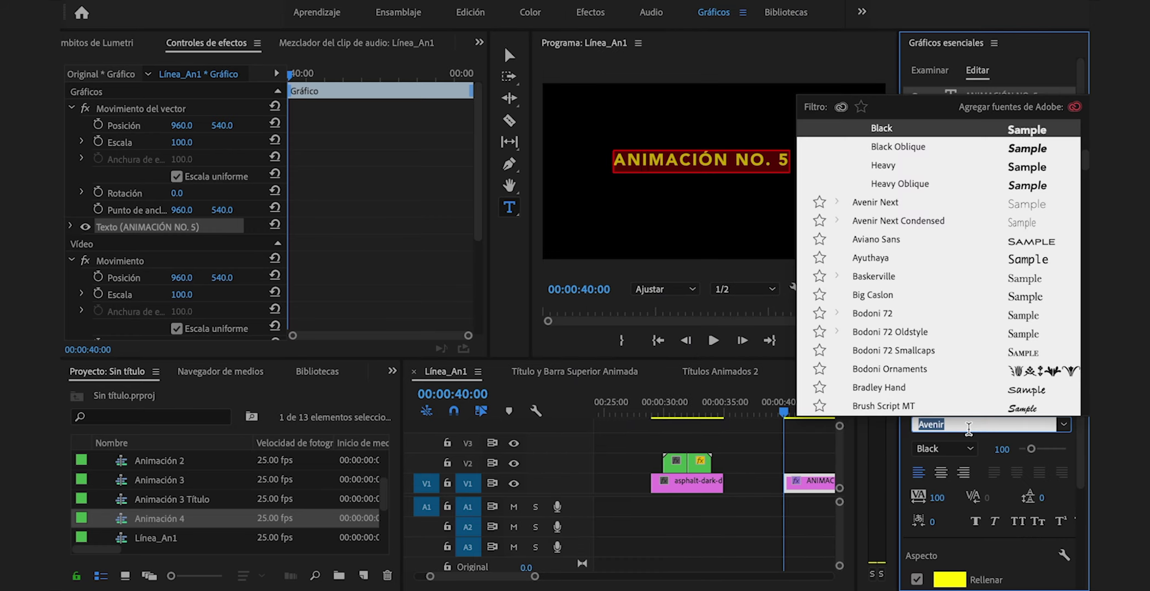
text(din)
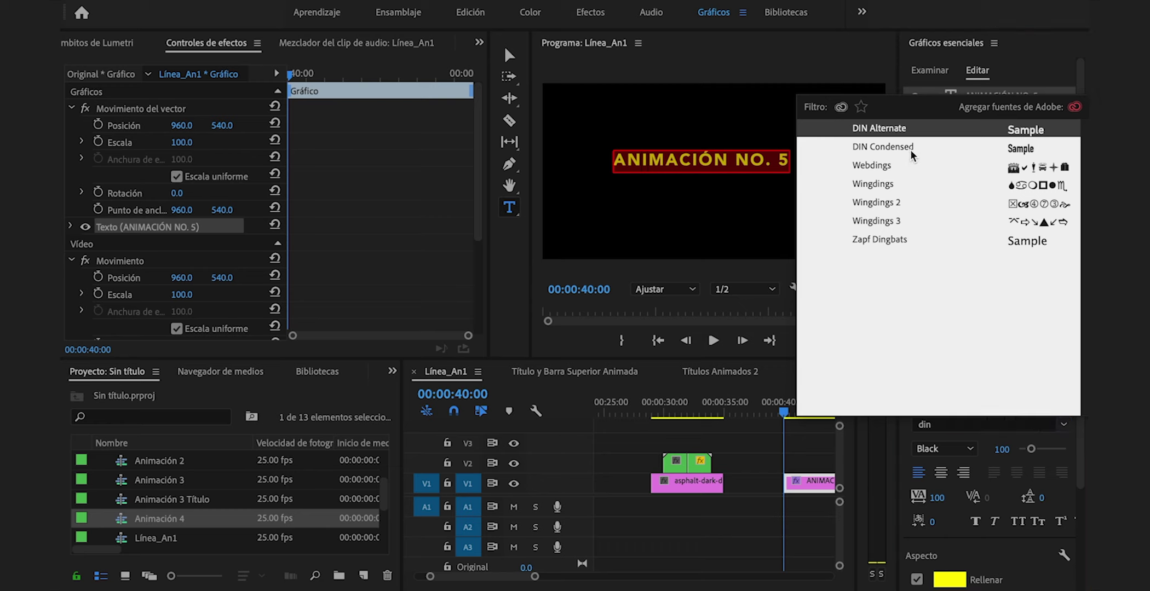
click(940, 145)
click(950, 288)
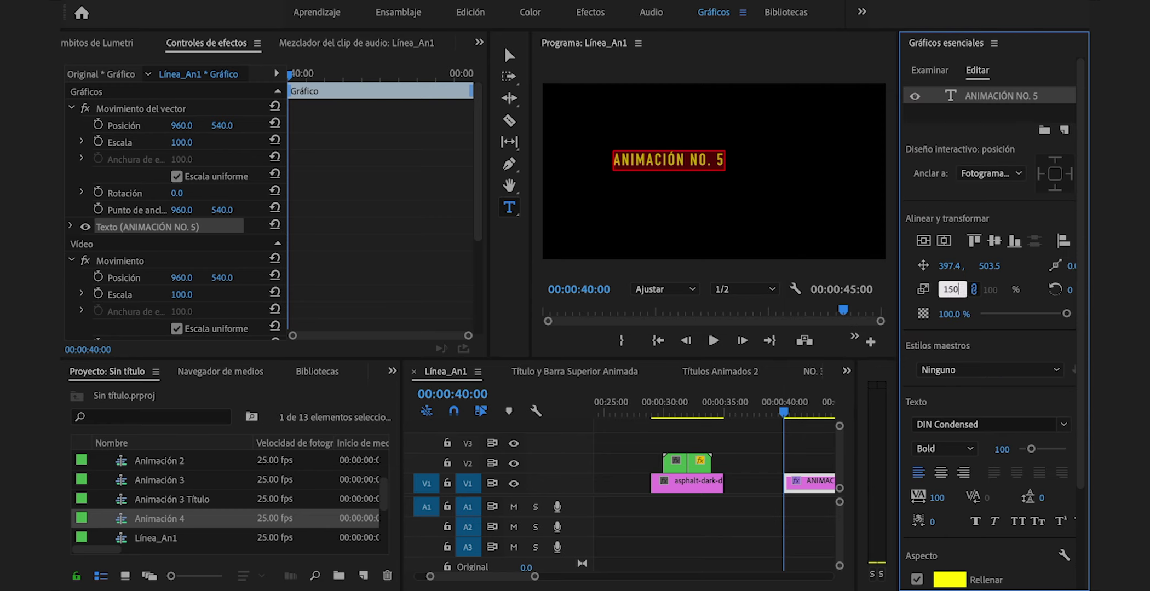
key(Return)
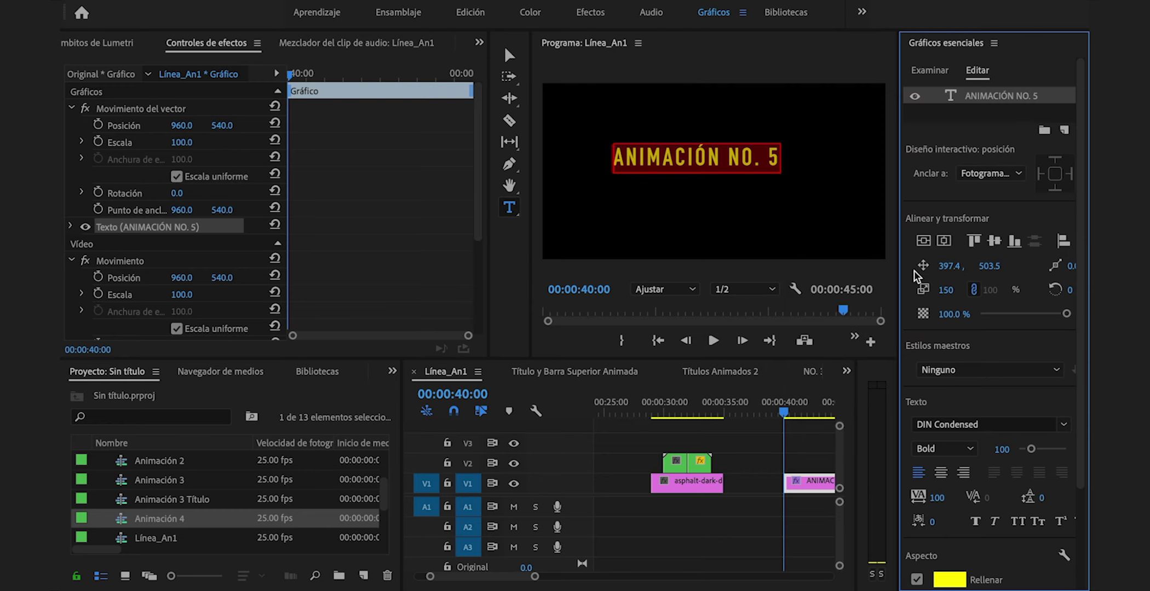
click(937, 497)
key(Return)
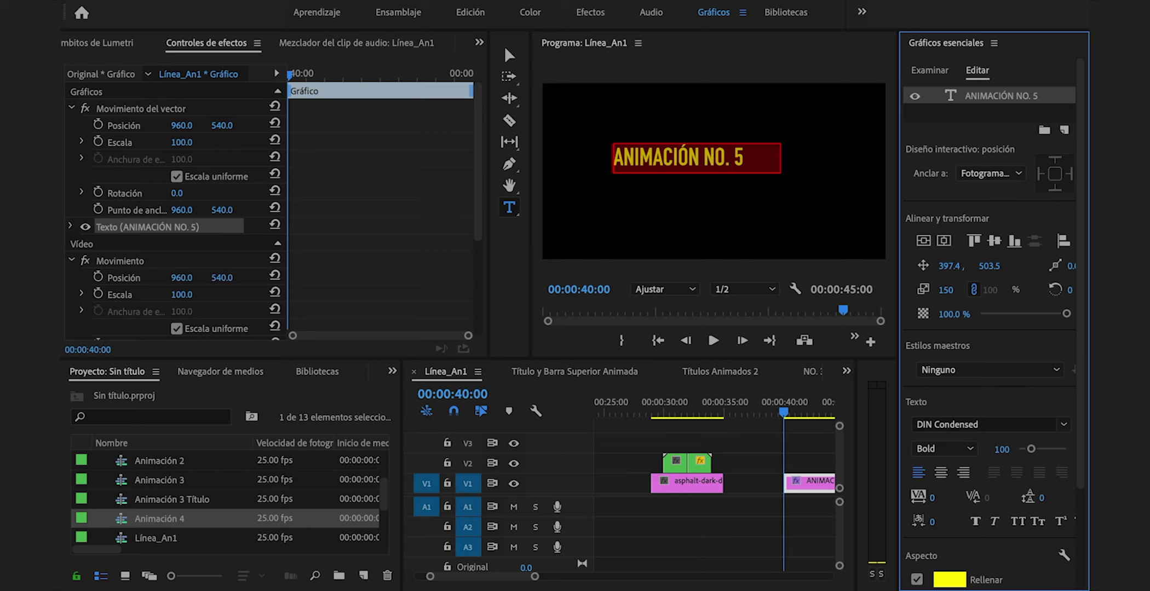
Change the fill of only the word ANIMACIÓN to white (FFFFFF)
click(696, 157)
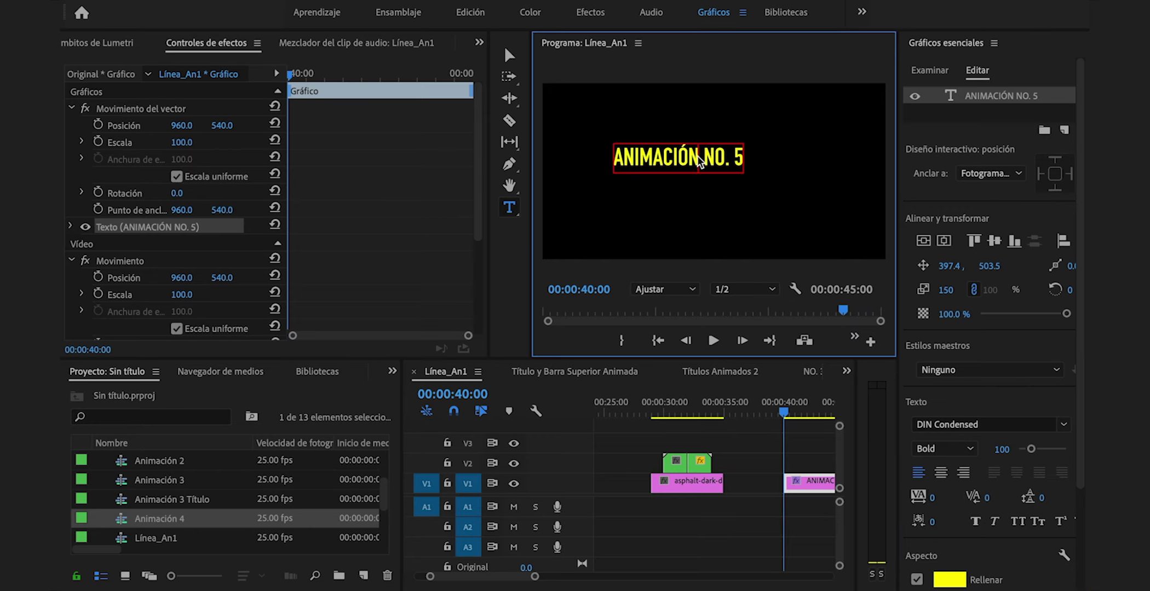
drag(696, 157, 612, 157)
click(950, 580)
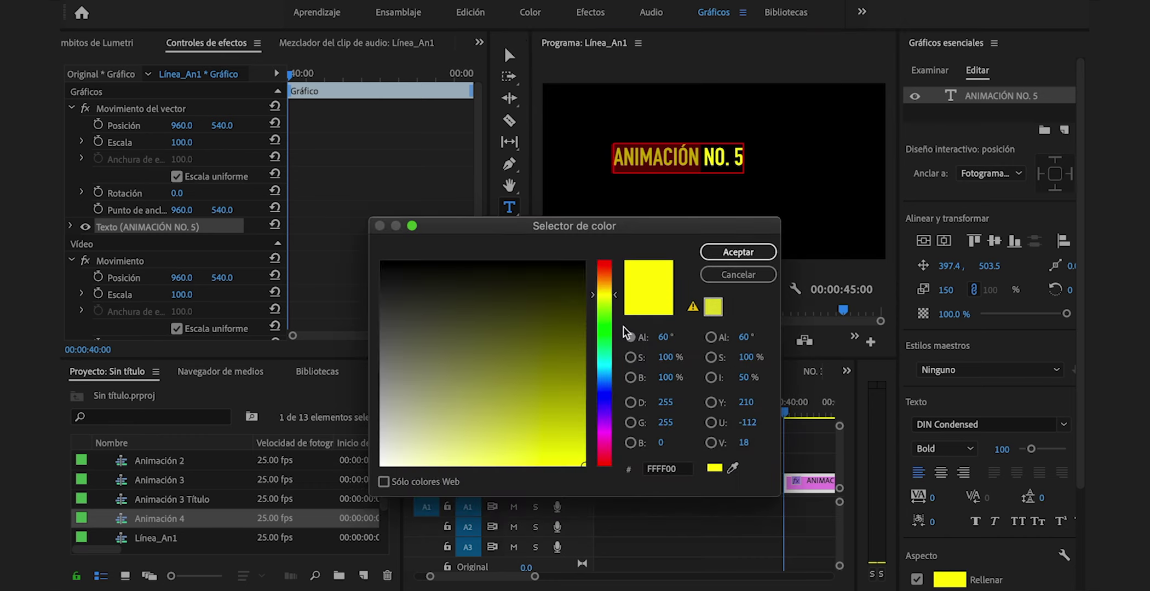
drag(504, 319, 298, 472)
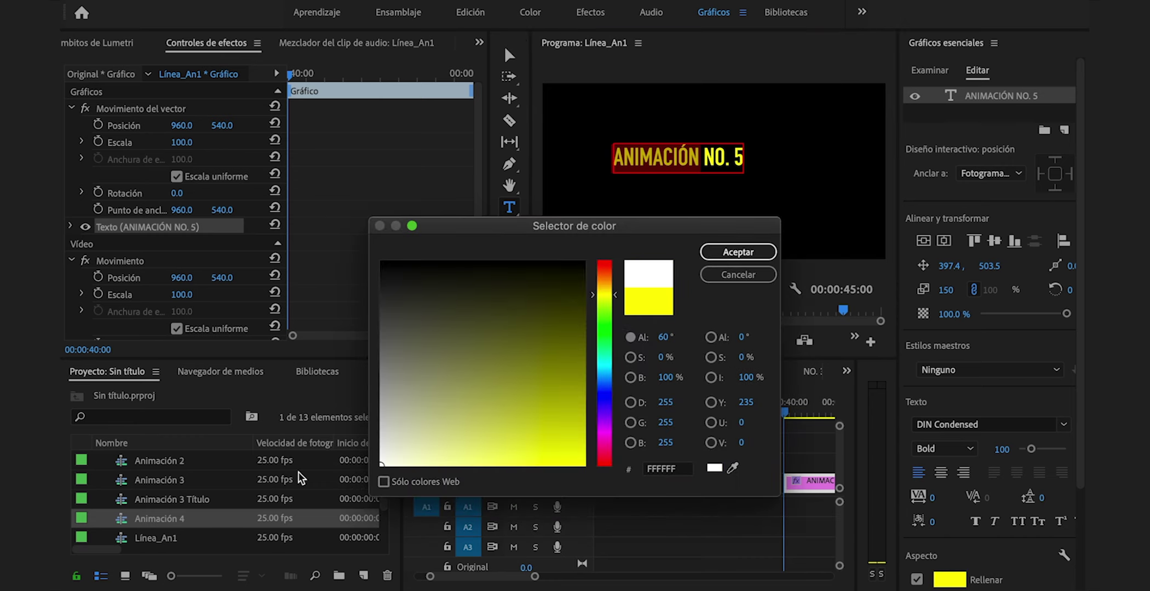
click(720, 251)
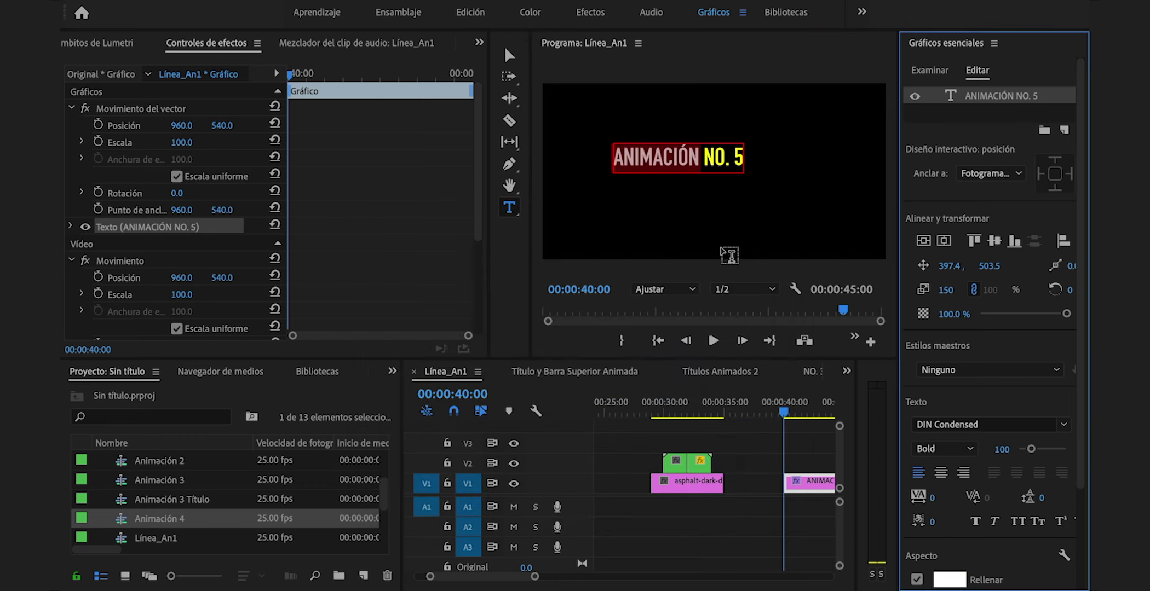
Center the title horizontally and vertically in the frame and close the essential graphics panel
click(923, 240)
click(943, 239)
scroll(788, 514, right, 5)
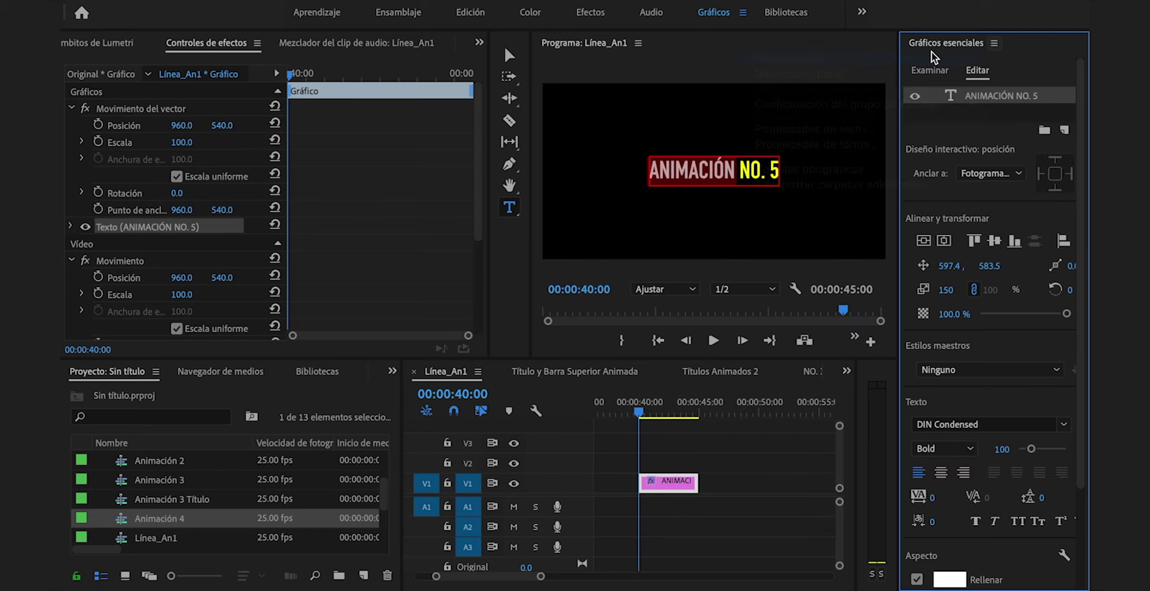
click(993, 43)
click(932, 53)
Find the 3D básico video effect by searching for 3d and apply it to the ANIMACIÓN NO. 5 clip
click(470, 371)
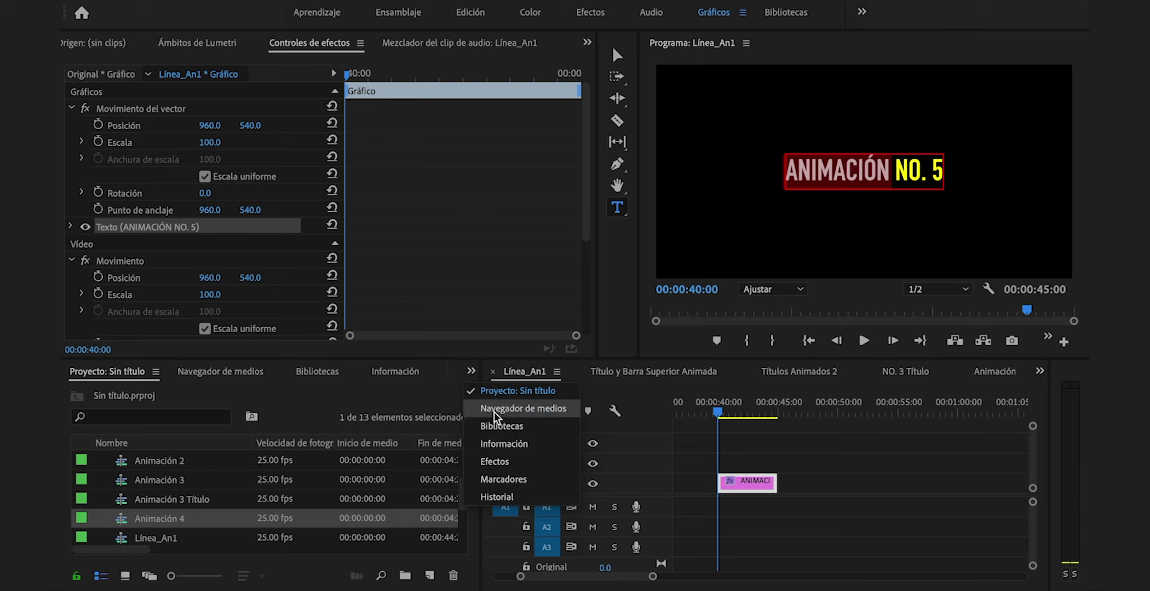
click(504, 463)
click(164, 395)
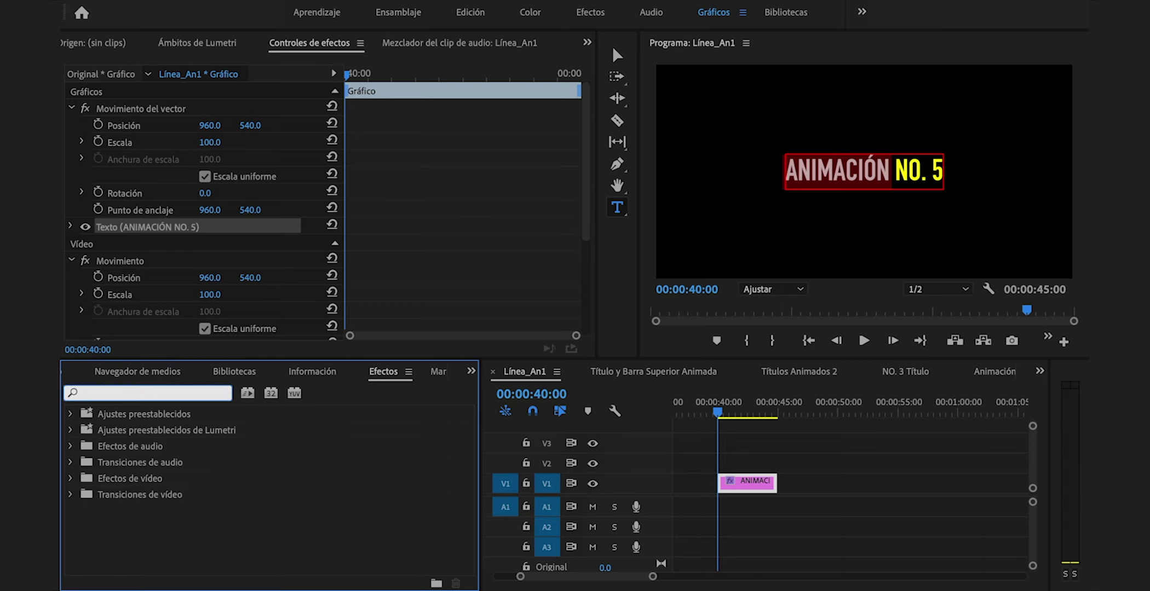
text(ed)
key(BackSpace)
key(BackSpace)
text(3d)
click(126, 511)
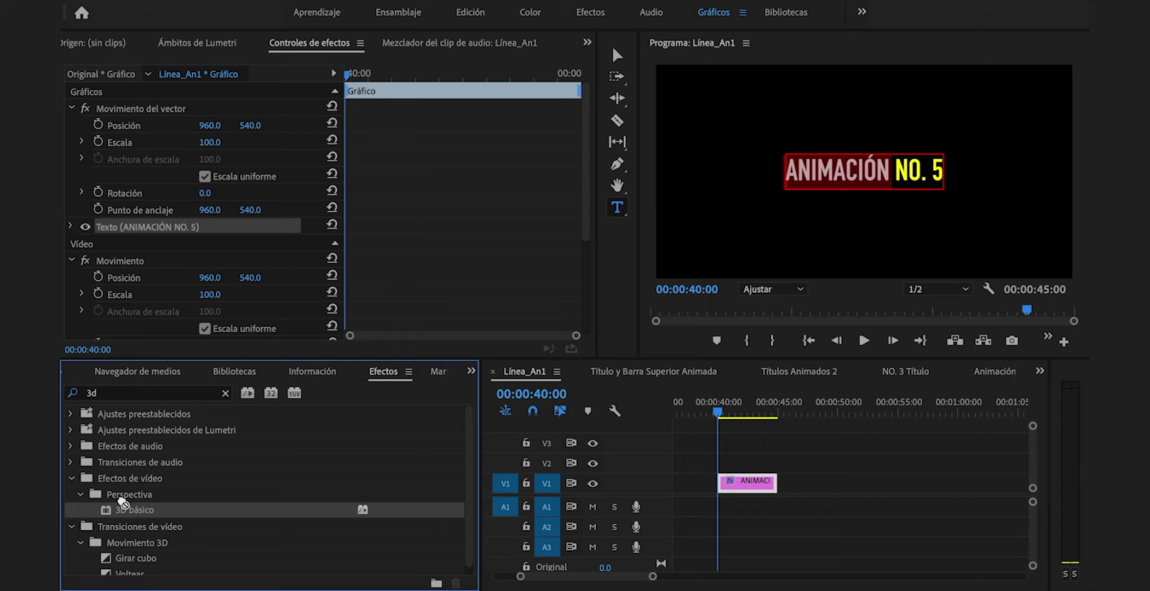
drag(449, 509, 746, 483)
Keyframe the 3D básico Girar value from a turned angle at 00:00:40:00 to 0° at 00:00:41:00 and play the animation
click(731, 414)
key(Left)
key(Left)
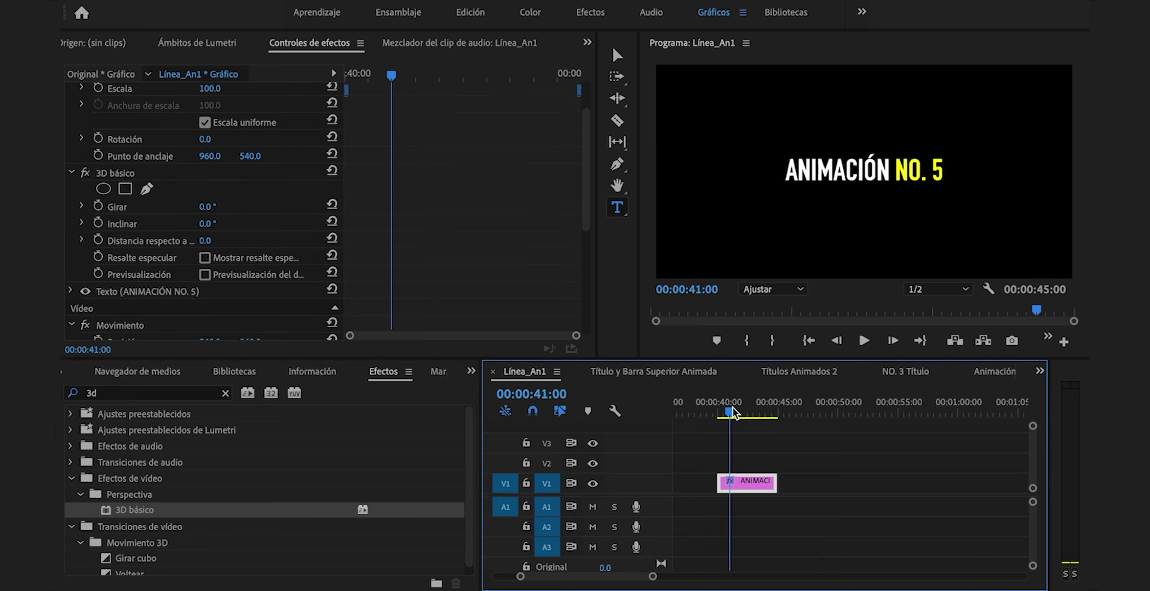
click(98, 206)
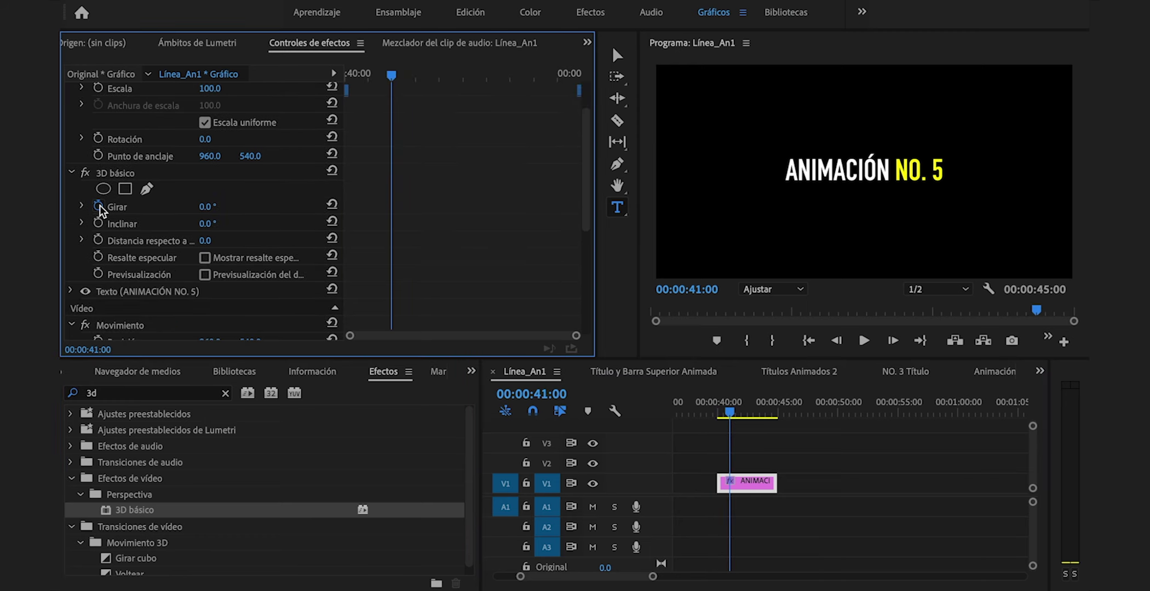
drag(352, 73, 335, 69)
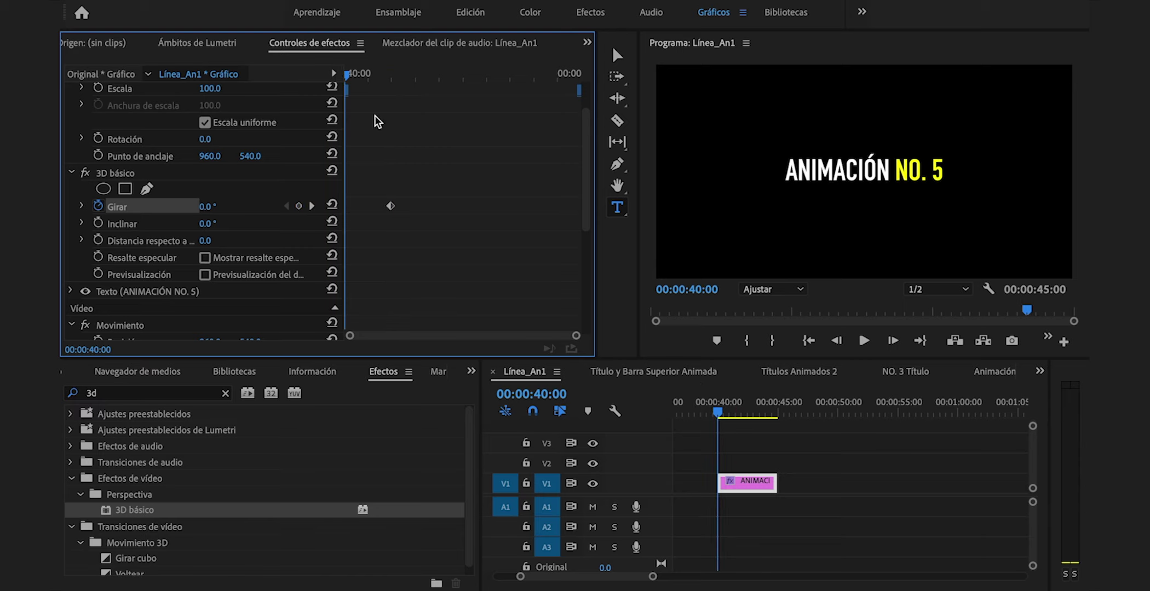
drag(206, 207, 254, 207)
key(space)
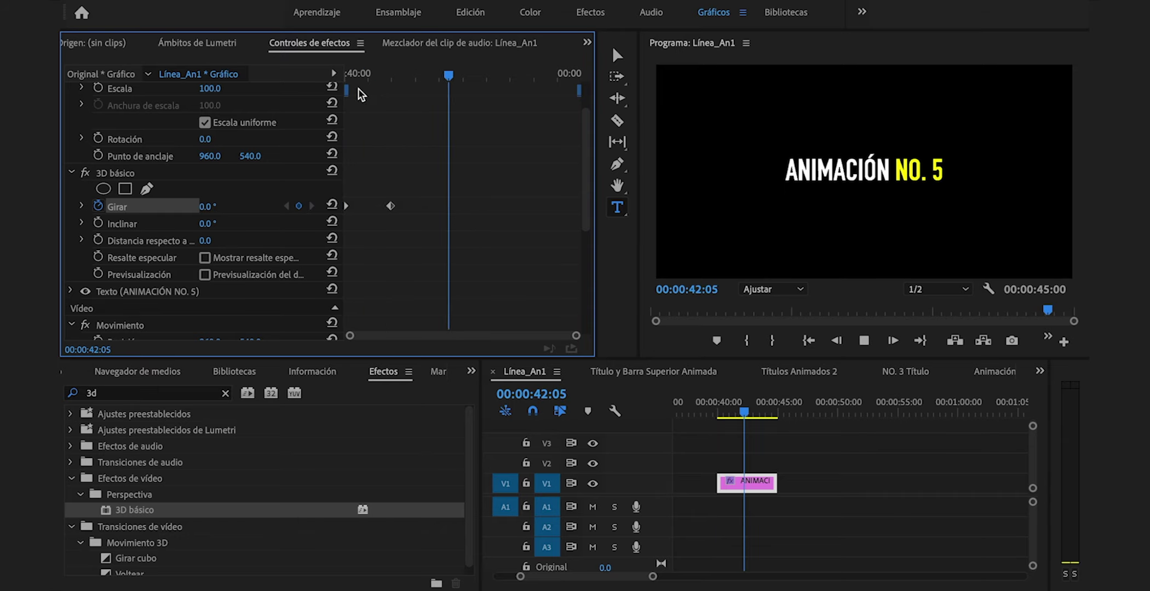
Ease the two Girar keyframes, steepen the start of their velocity curve, and play the animation
right_click(390, 206)
click(421, 498)
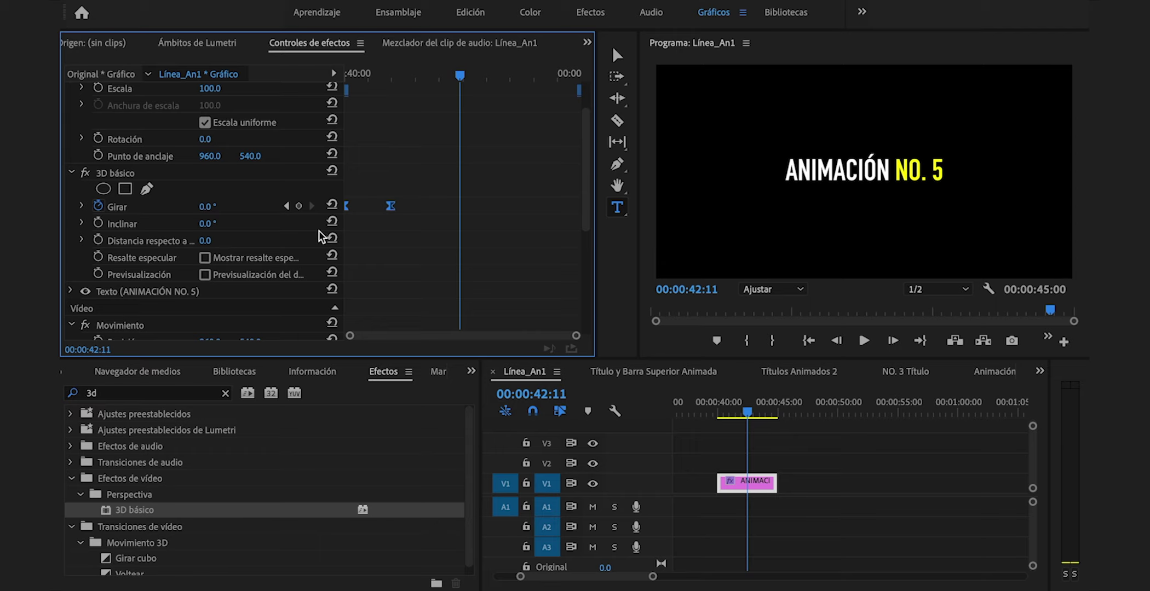
click(80, 207)
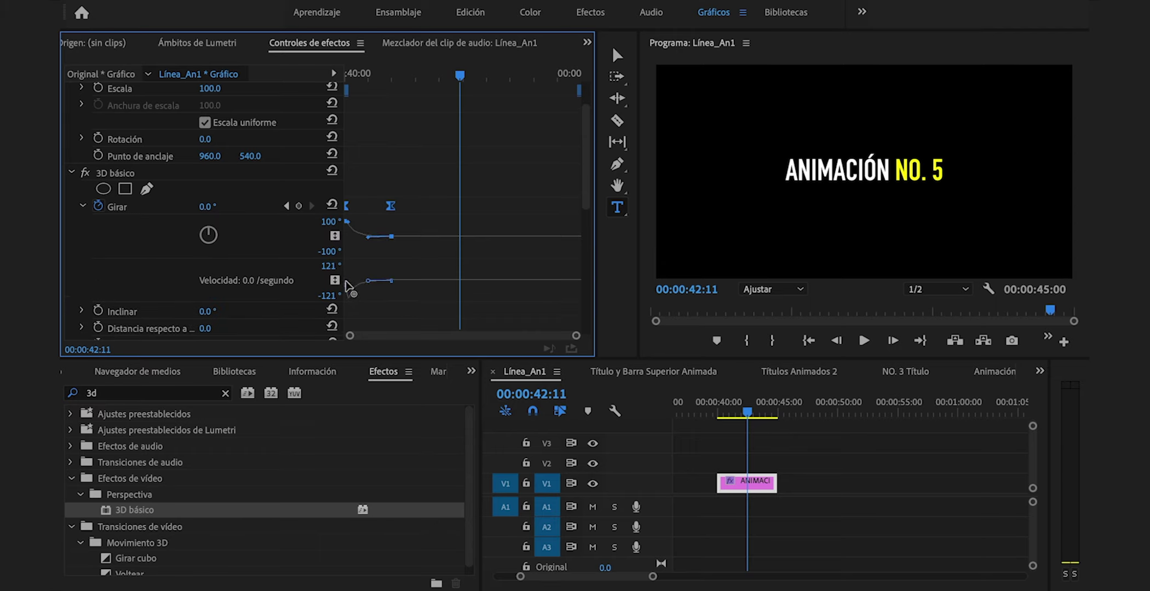
key(Up)
key(space)
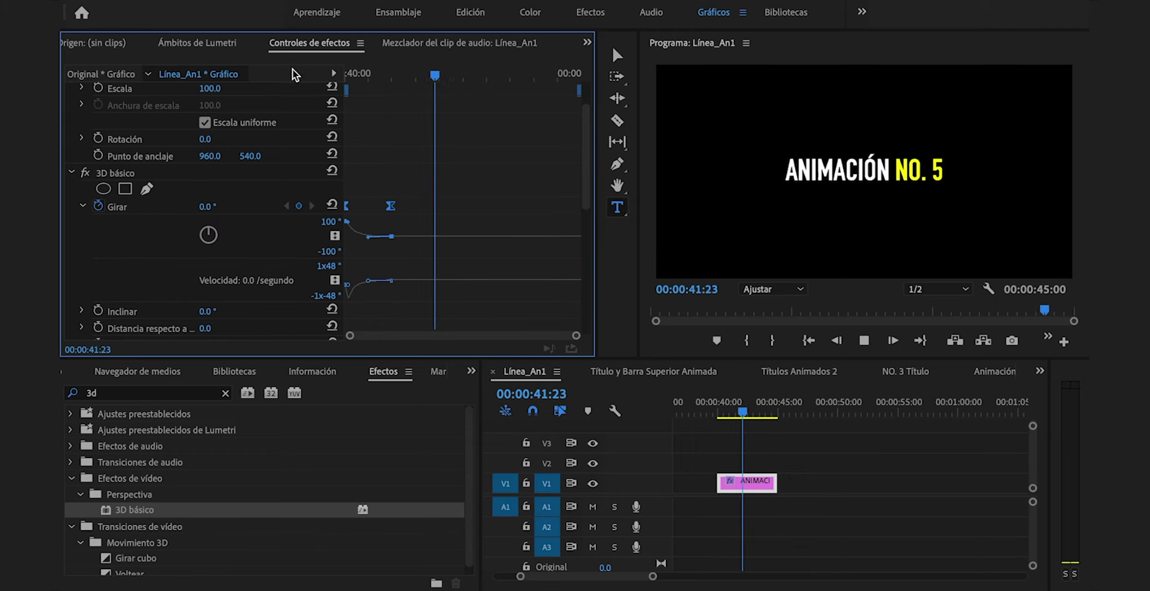
key(Up)
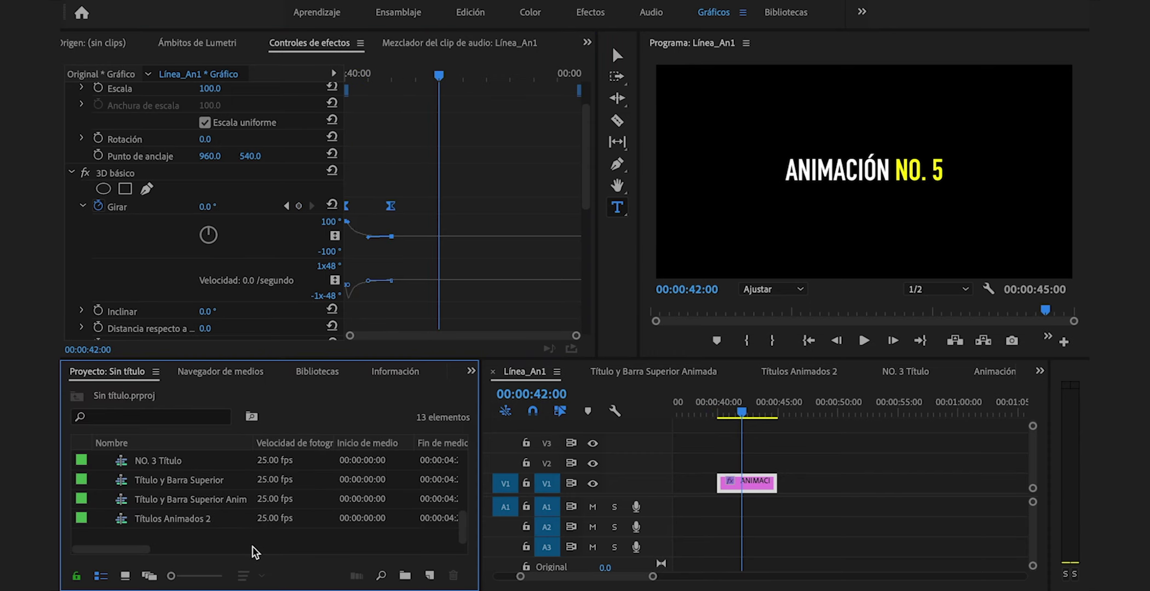
Create a yellow color matte in the project and name it Línea_An5
right_click(252, 546)
mouse_move(359, 382)
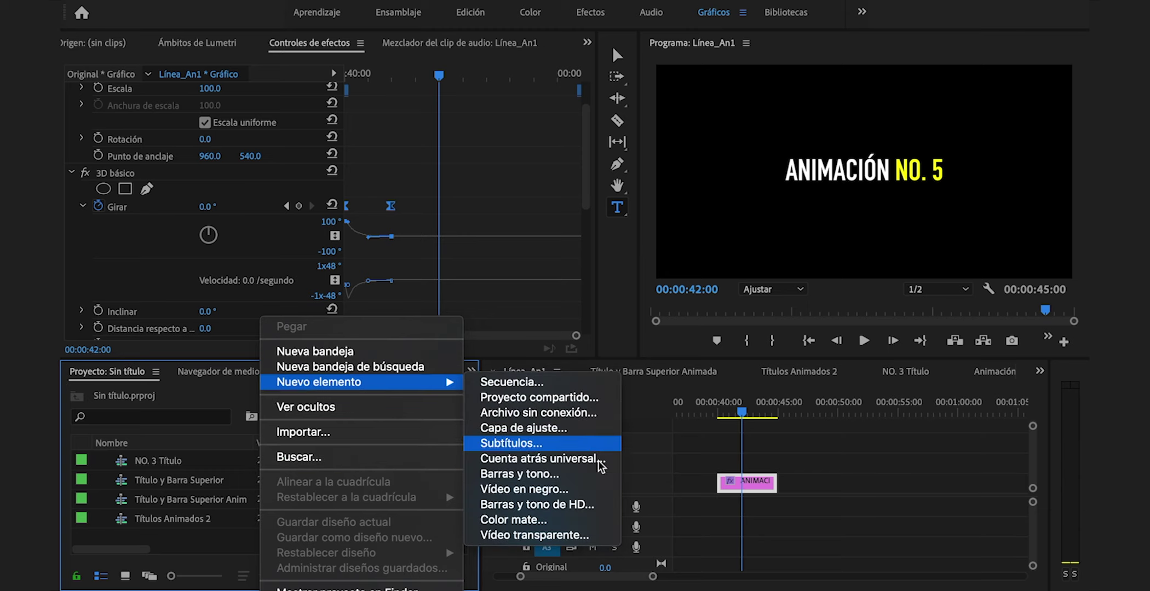
click(541, 520)
key(Return)
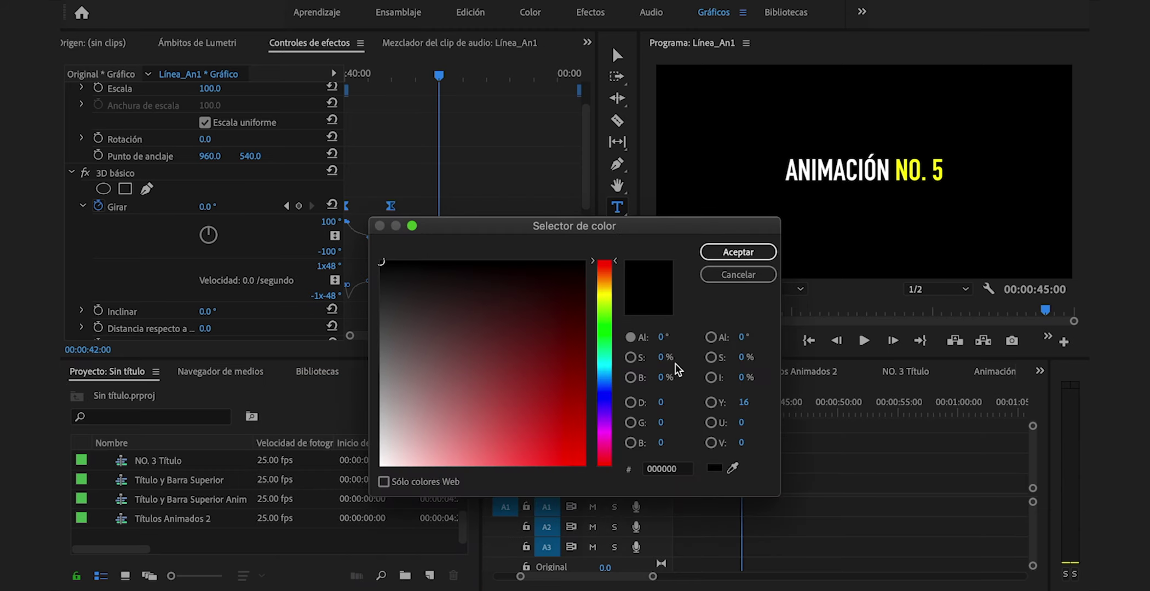
click(630, 403)
drag(549, 334, 615, 231)
click(598, 298)
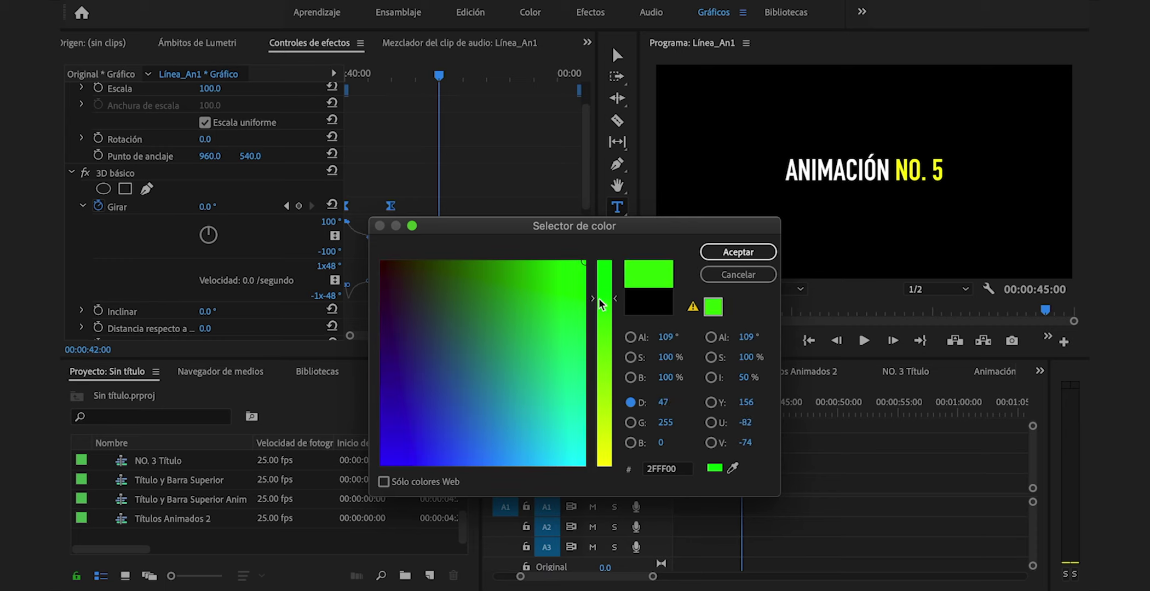
drag(599, 299, 628, 525)
click(745, 249)
key(Return)
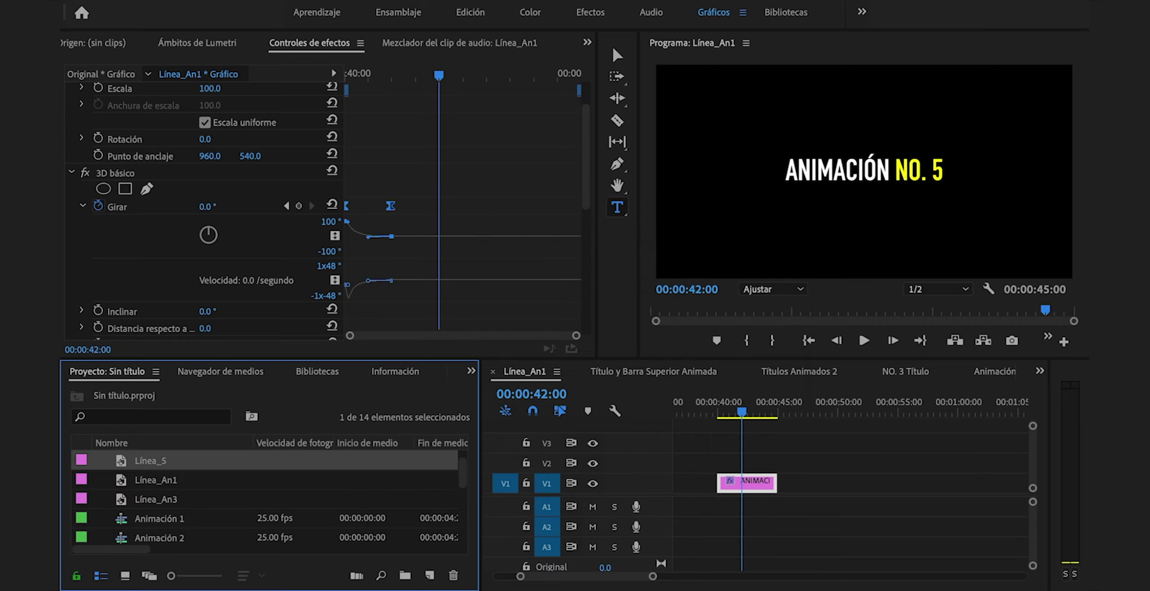
click(165, 461)
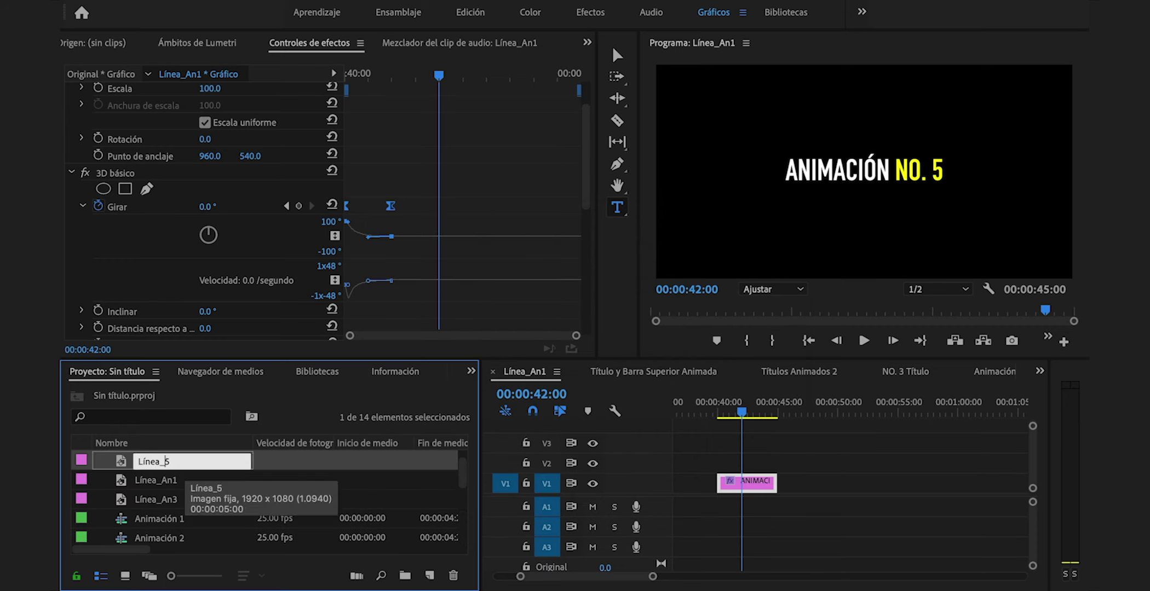
key(Return)
Place Línea_An5 on V2 above the title clip, turn off uniform scale, and set its scale height to 1
drag(156, 460, 751, 464)
click(205, 176)
click(209, 141)
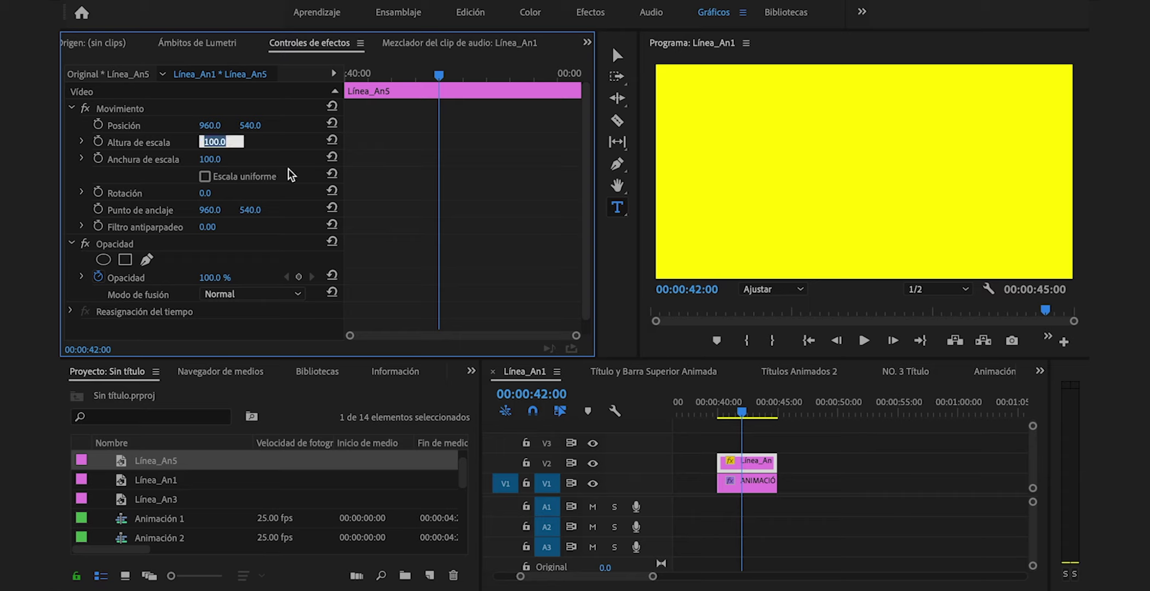
text(1)
key(Return)
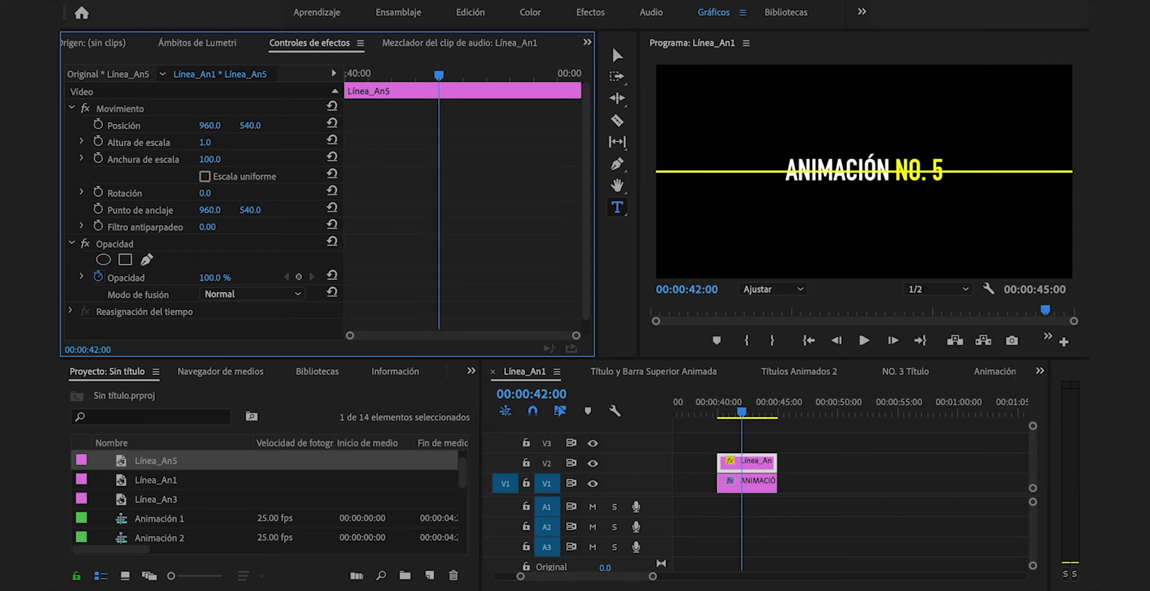
Move the yellow line above the title to a vertical position of 400 and set its scale height to 2
drag(205, 142, 167, 125)
click(205, 142)
text(2.5)
key(Return)
click(204, 144)
text(2)
key(Return)
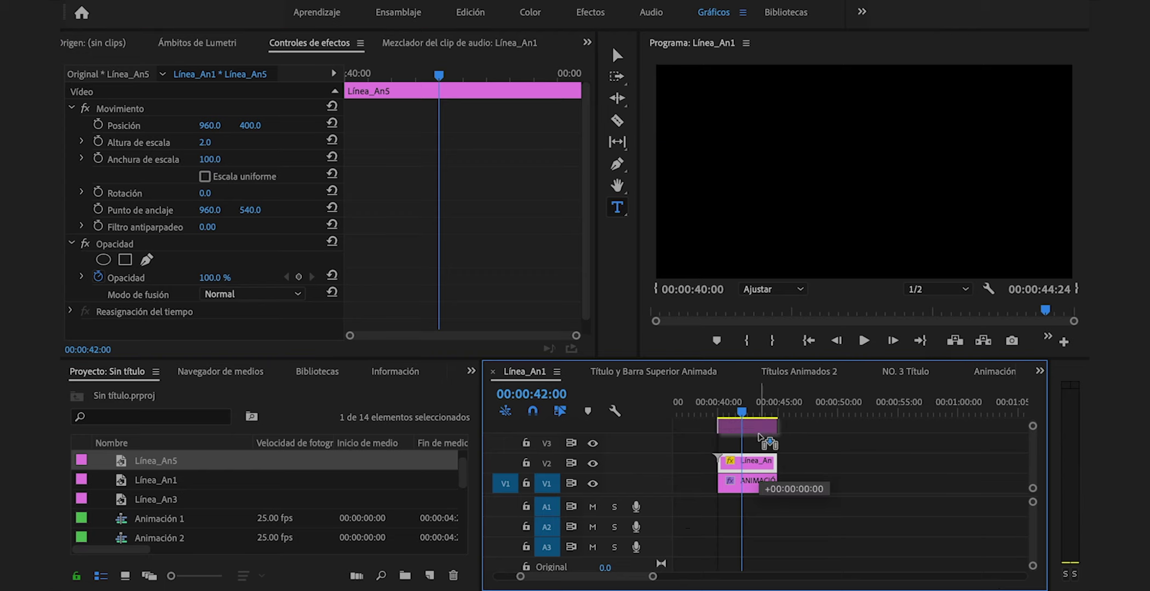
Duplicate the Línea_An5 clip onto V3 and set the copy's vertical position to 670, below the title
drag(759, 437, 759, 444)
click(760, 445)
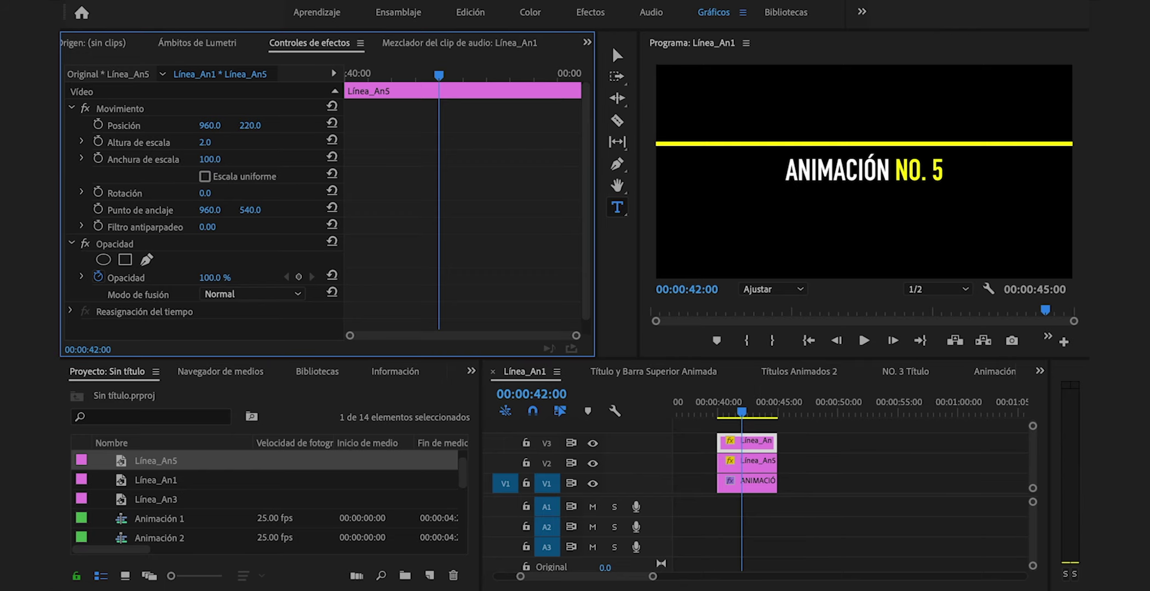
drag(256, 125, 403, 125)
click(257, 123)
key(Return)
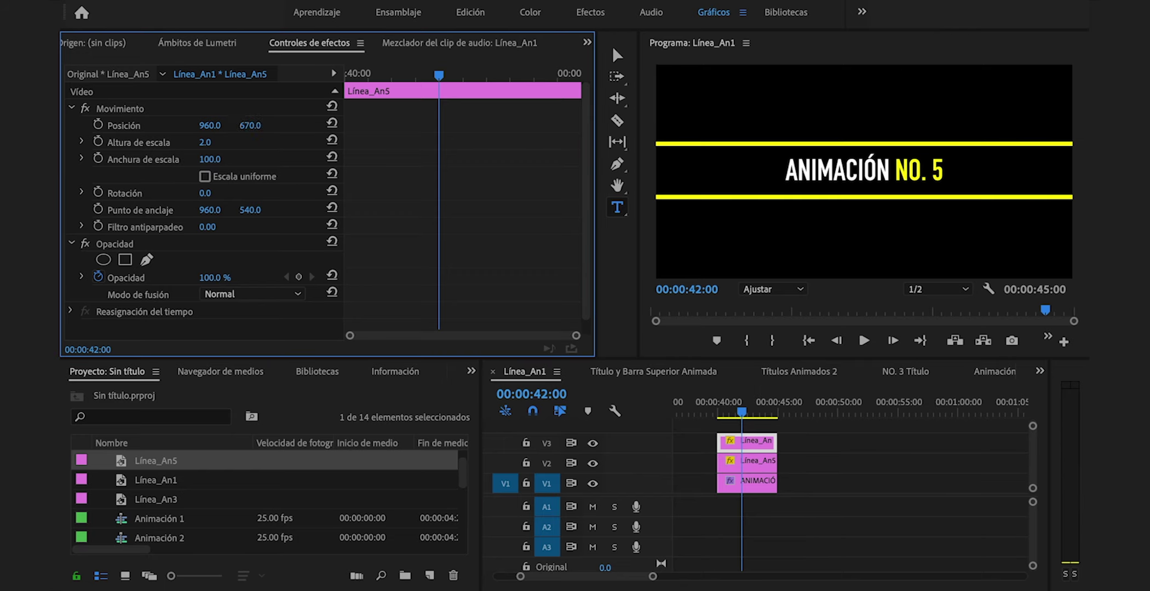
Duplicate the line clip onto V4 and give the copy a vertical position of 750 and a scale height of 1
click(696, 519)
drag(754, 471, 750, 458)
key(super+z)
drag(750, 458, 750, 459)
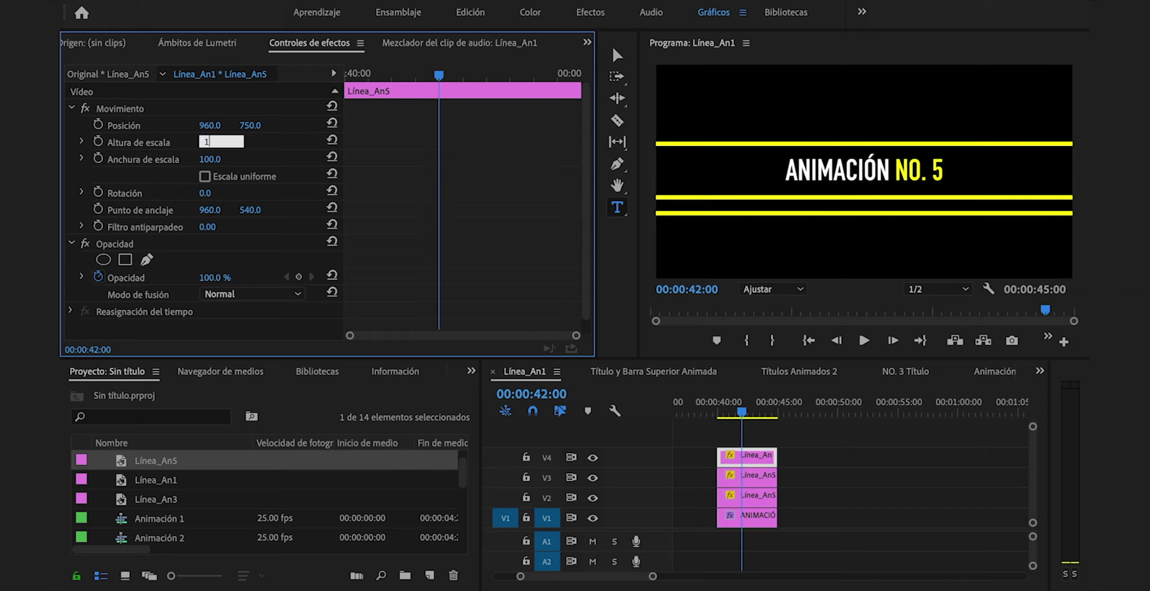
key(Return)
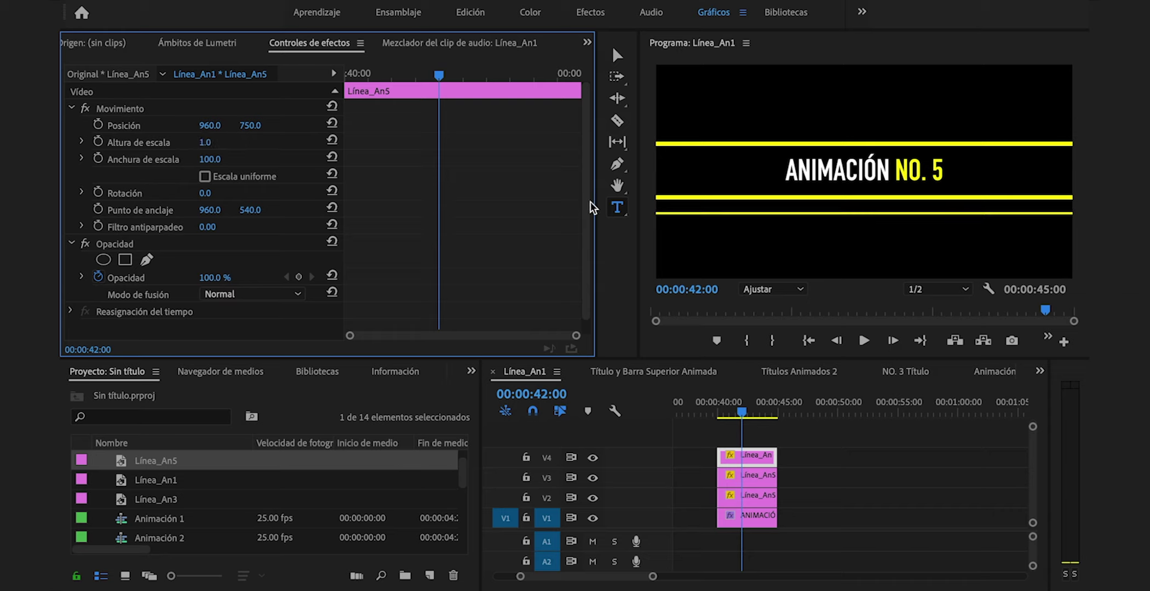
Set the V4 line's opacity to 50% and its rotation to 90°
click(221, 273)
text(50)
key(Return)
click(211, 192)
text(90)
key(Return)
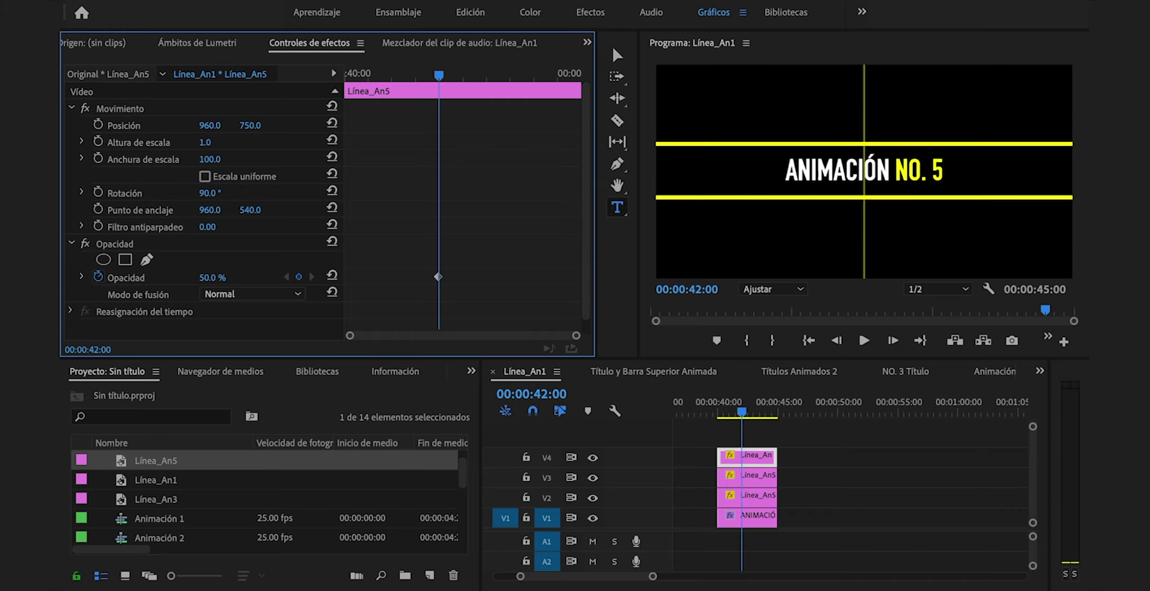
Set the horizontal position of the lower V3 line to 1918 and the upper V2 line to 0, with track V4 hidden
drag(211, 126, 306, 126)
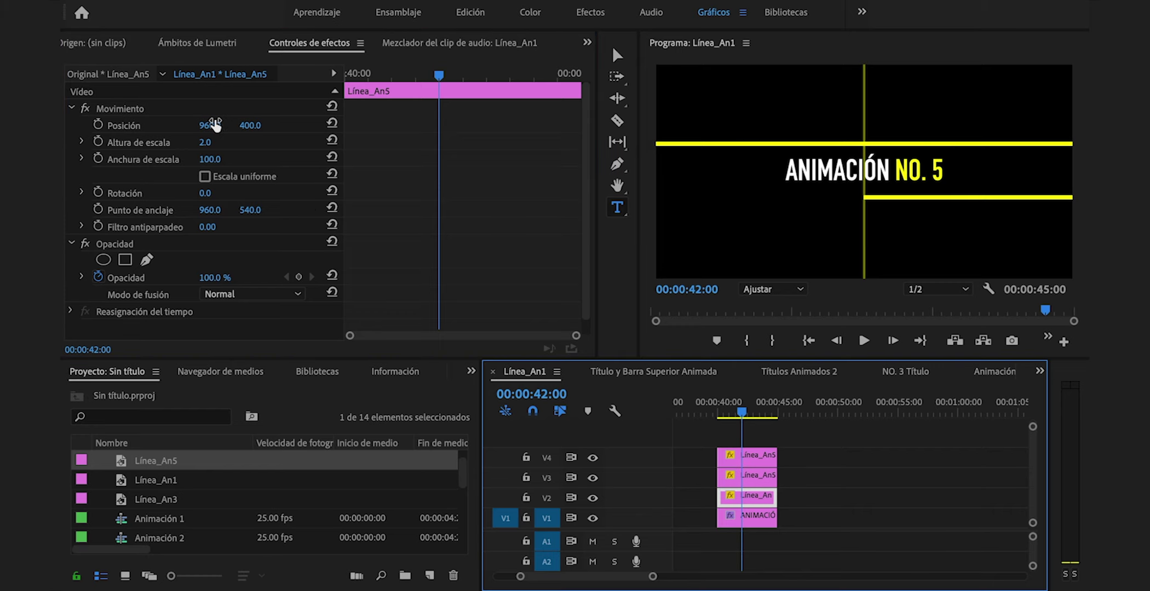
drag(213, 126, 112, 126)
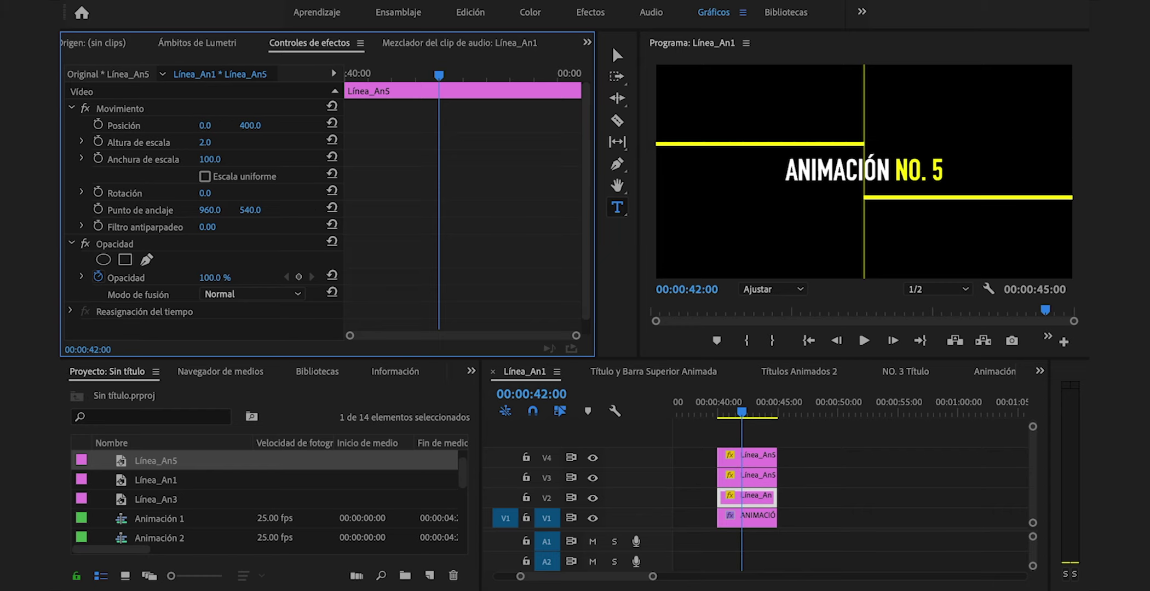
click(746, 455)
click(592, 457)
Set the vertical position of the V2 line to 350 and of the V3 line to 724
drag(251, 125, 226, 125)
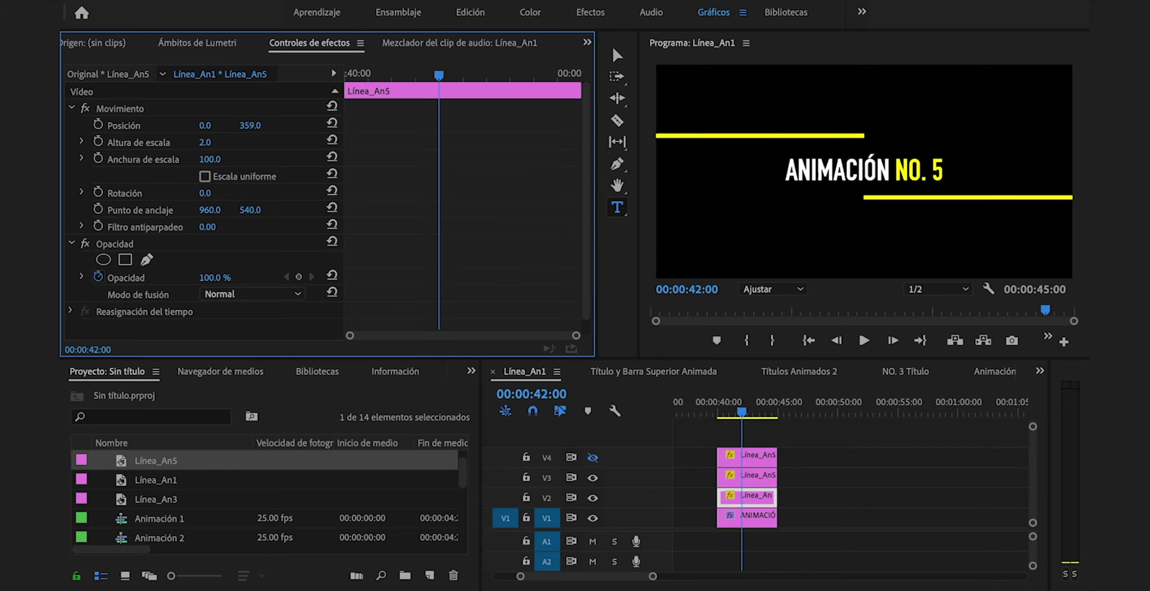
click(256, 126)
text(350)
key(Return)
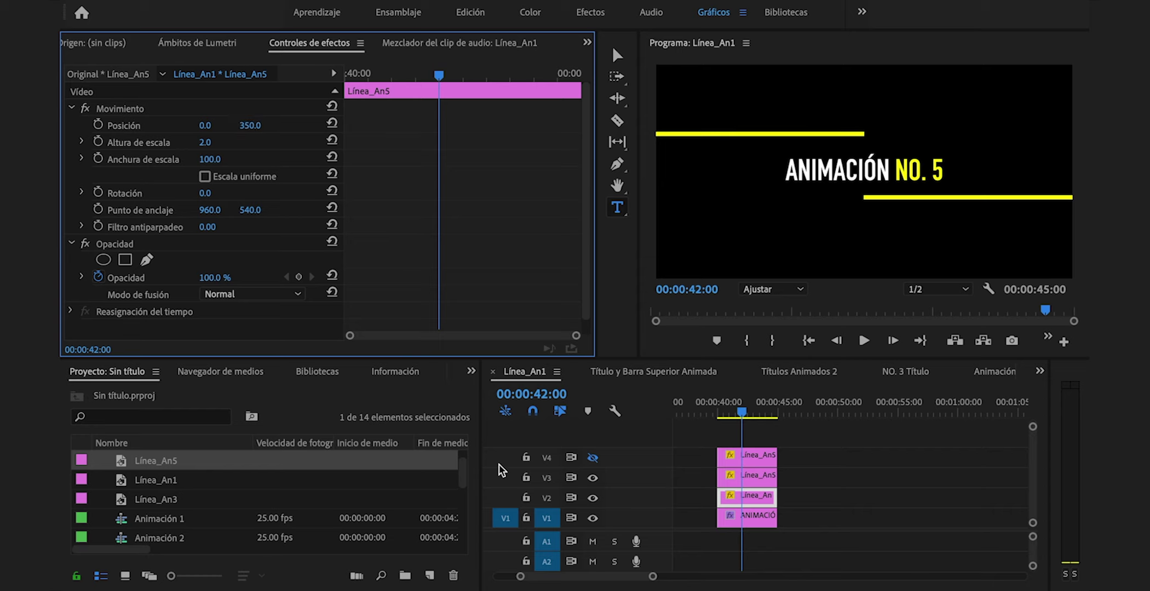
click(753, 474)
Keyframe the V2 line's horizontal position from -964 at 00:00:40:00 to 0 at 00:00:41:00
drag(738, 411, 729, 410)
click(747, 495)
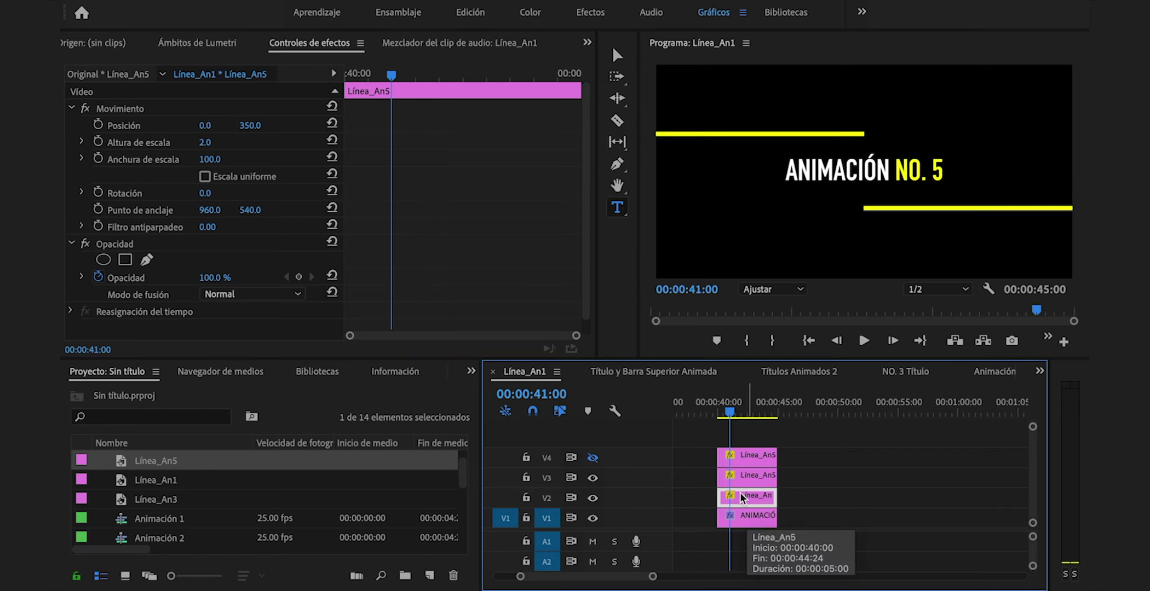
click(98, 125)
drag(386, 68, 333, 67)
drag(207, 125, 66, 125)
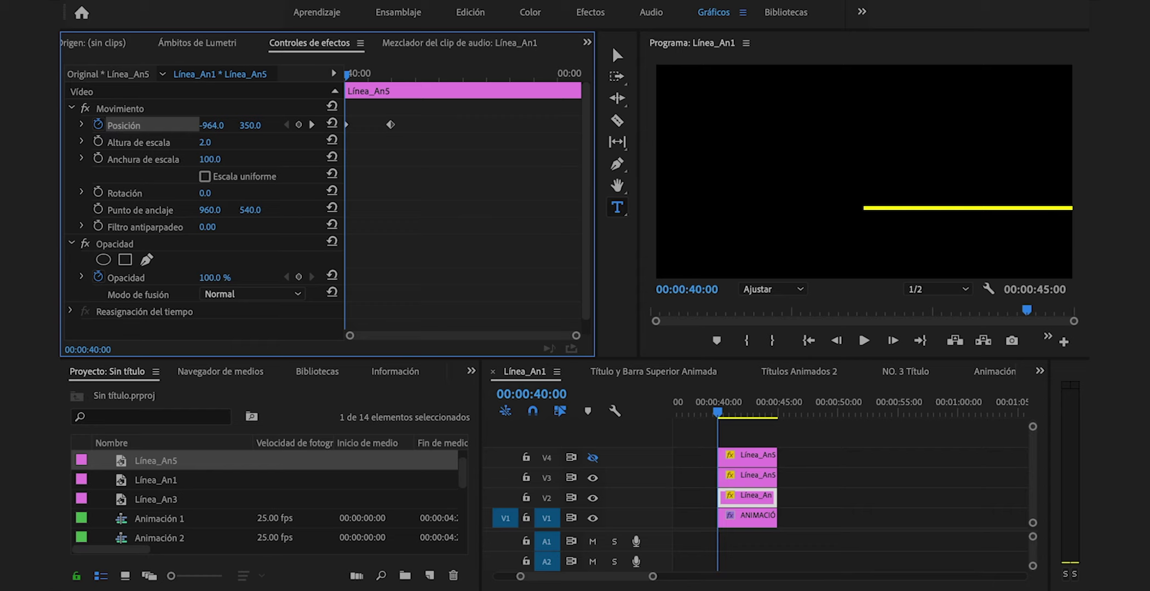
Keyframe the V3 line's horizontal position from 2883 at 00:00:40:00 to 1918 at 00:00:41:00
click(747, 475)
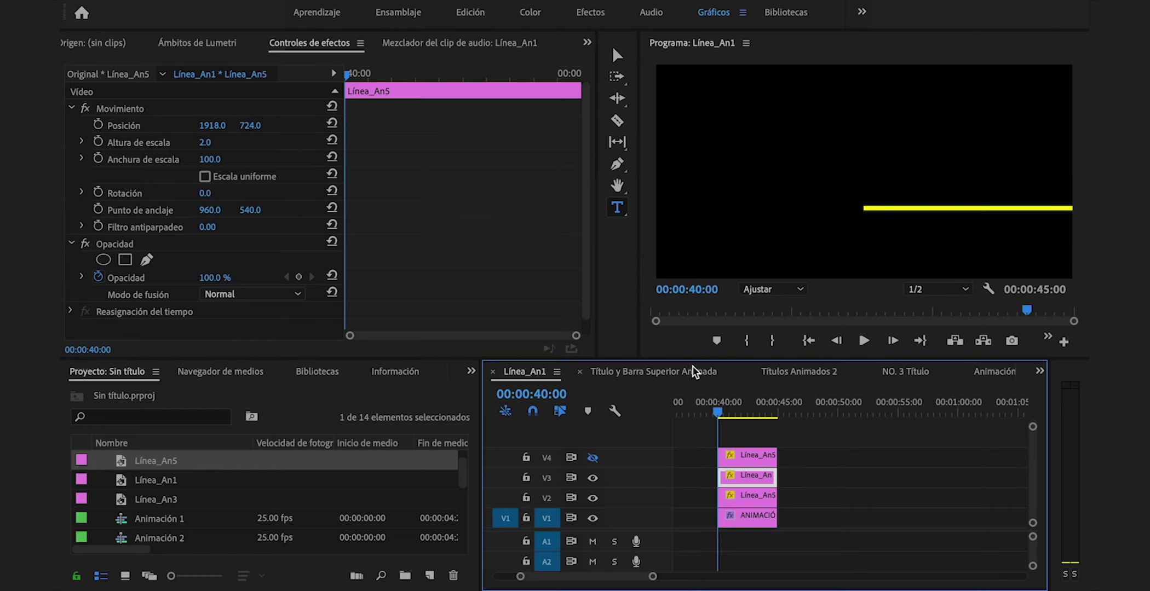
drag(717, 412, 734, 414)
key(Left)
key(Left)
key(Left)
key(Left)
key(Left)
key(Left)
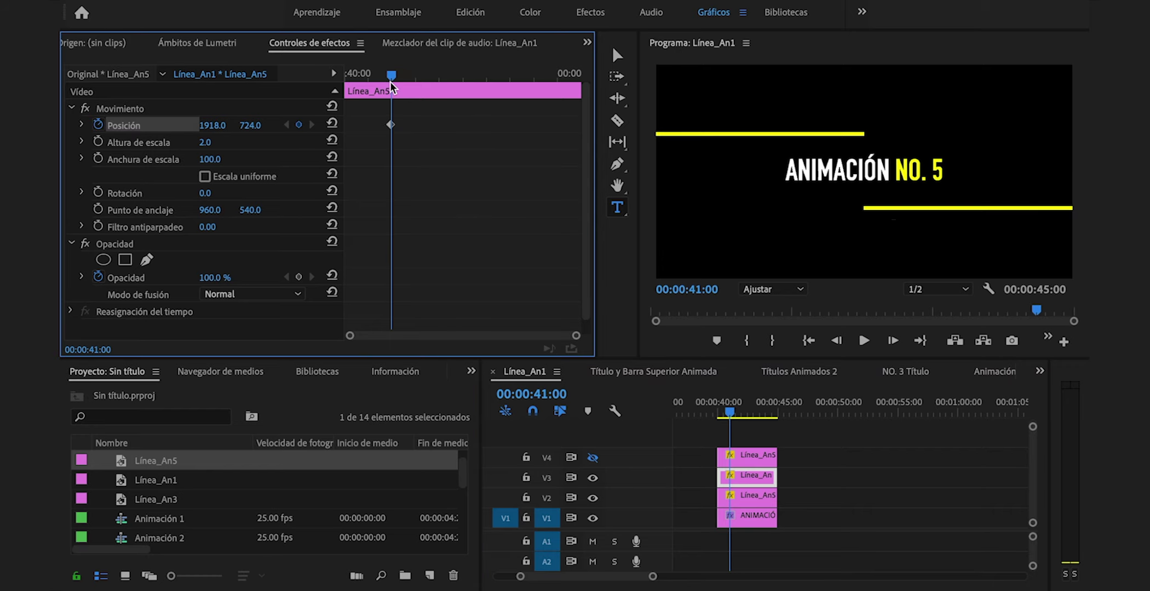
drag(390, 79, 323, 71)
drag(212, 126, 700, 125)
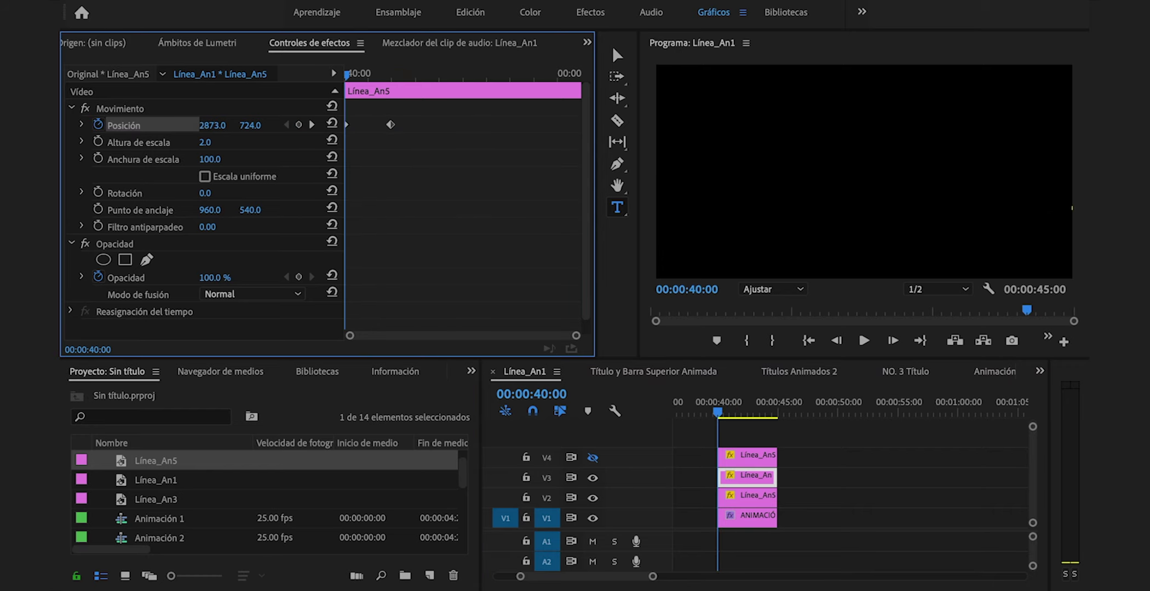
Move the final position keyframes of the V3 and V2 lines to 00:00:40:20
key(space)
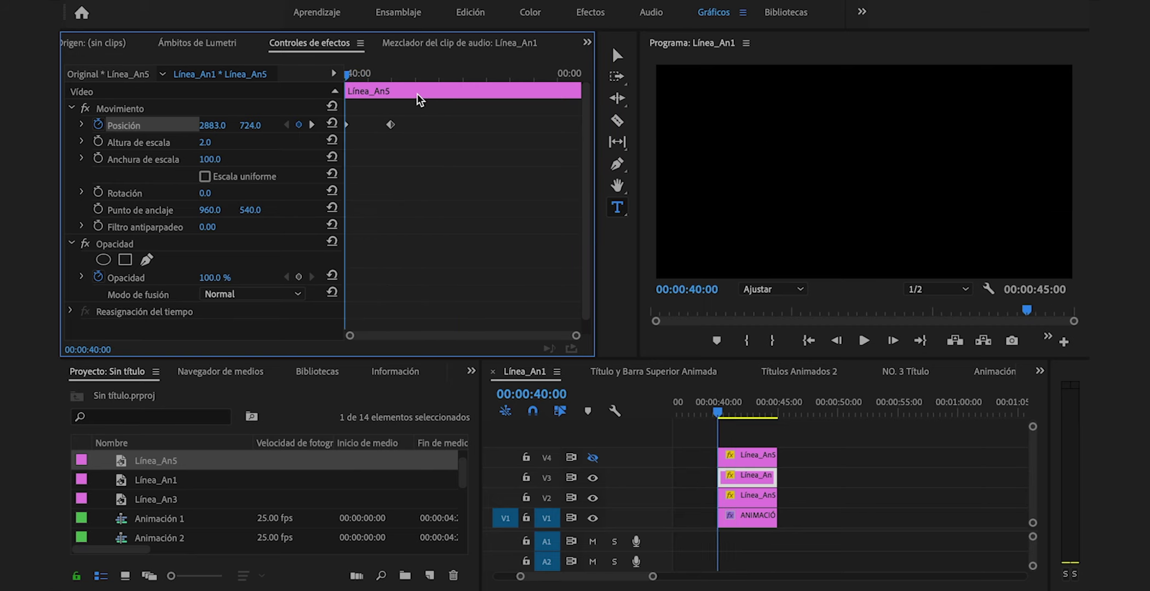
key(shift+Right)
key(shift+Right)
key(shift+Right)
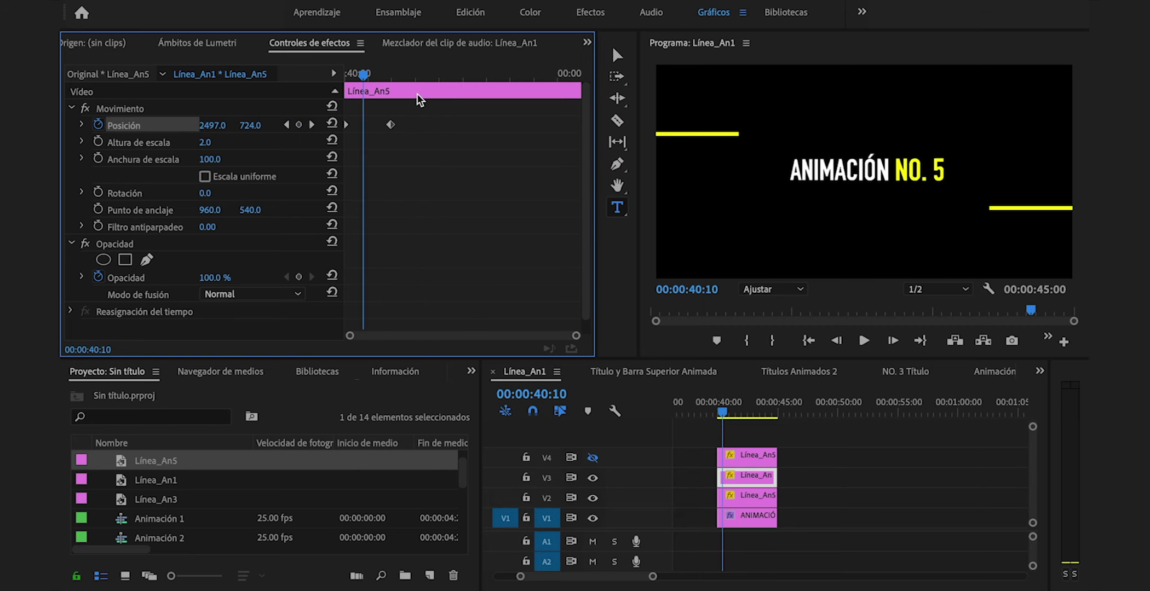
key(shift+Right)
drag(390, 125, 386, 125)
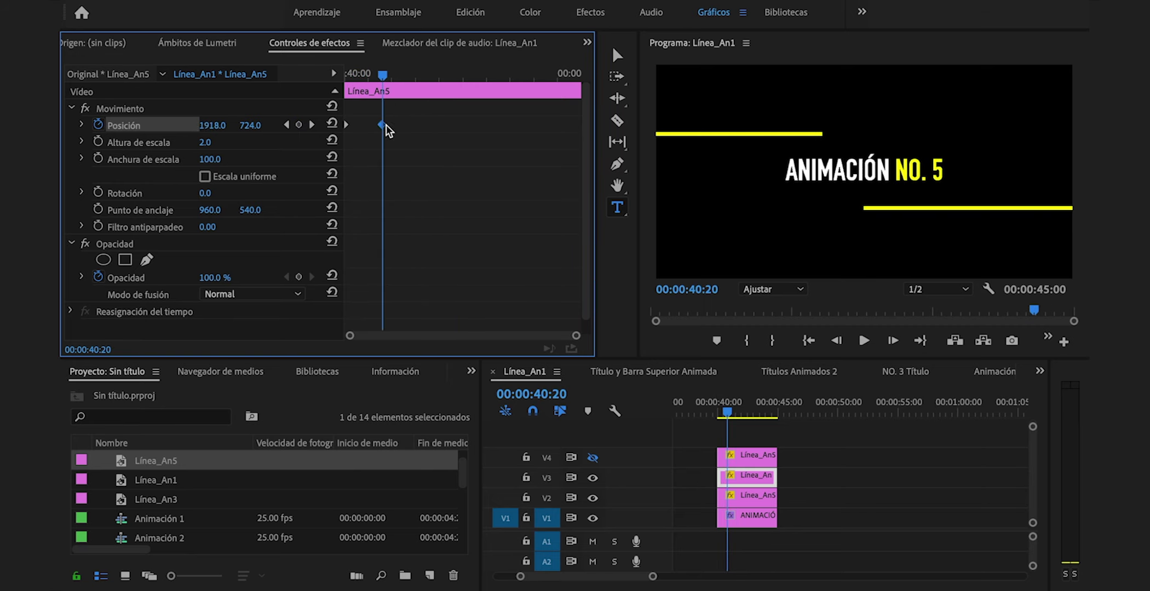
click(749, 498)
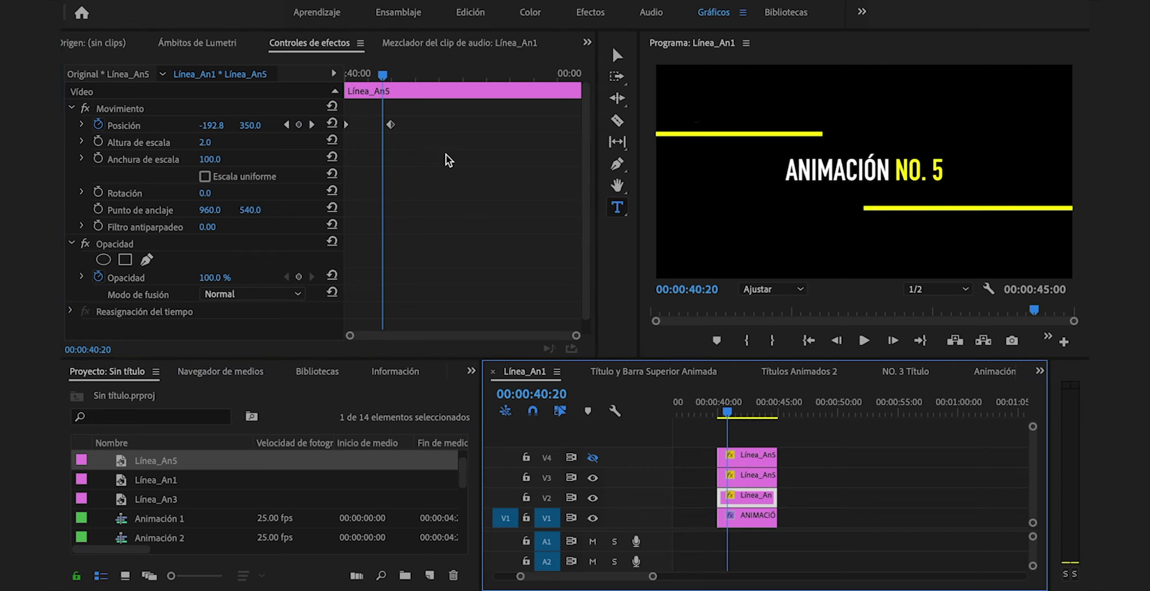
drag(391, 124, 382, 125)
Apply eased temporal interpolation to the position keyframes of the V2 and V3 lines, with the speed peaking near the start
right_click(381, 126)
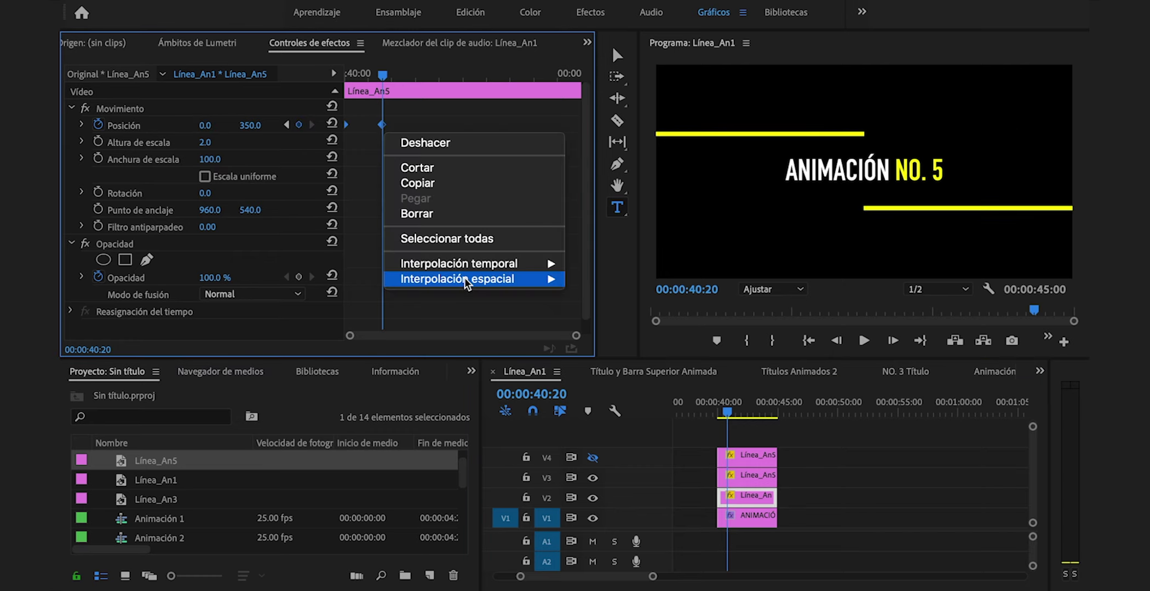
mouse_move(482, 263)
click(675, 353)
click(81, 124)
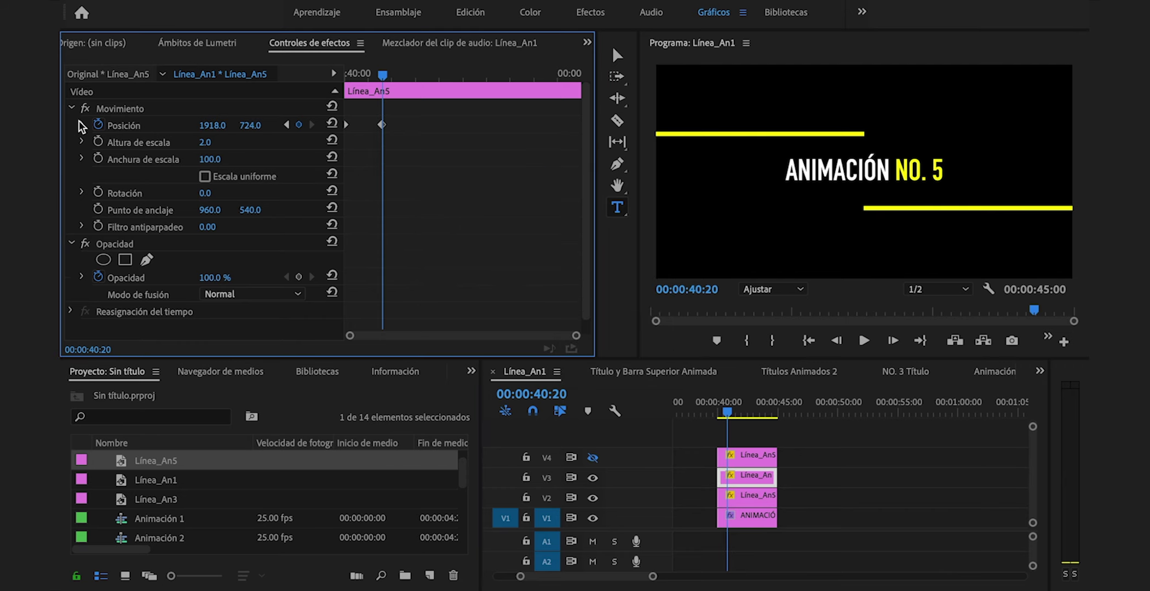
click(81, 125)
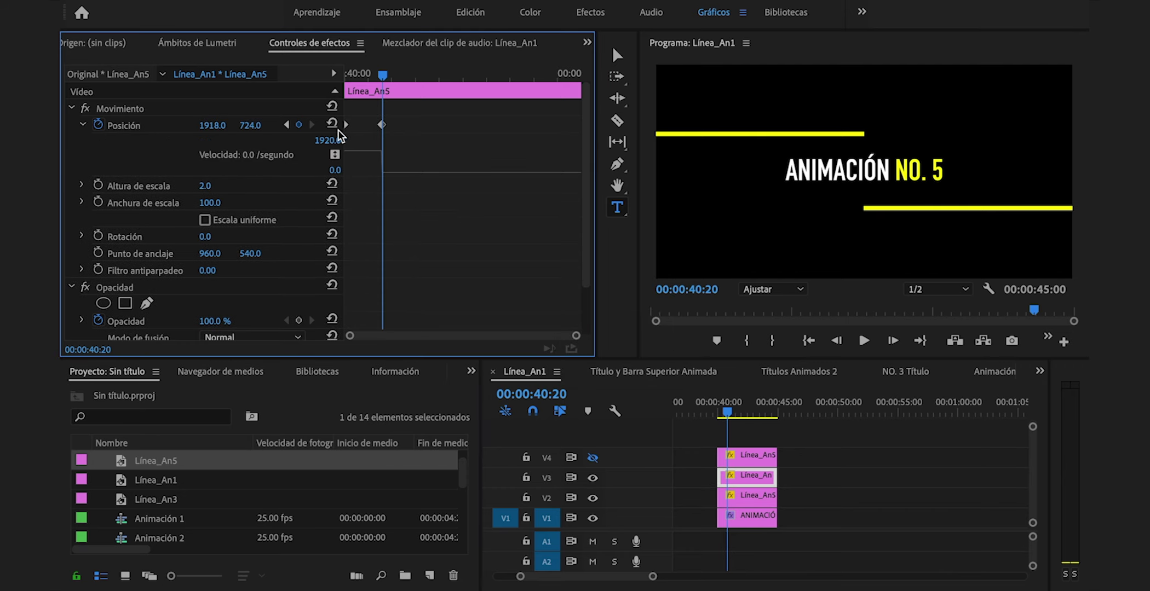
right_click(383, 127)
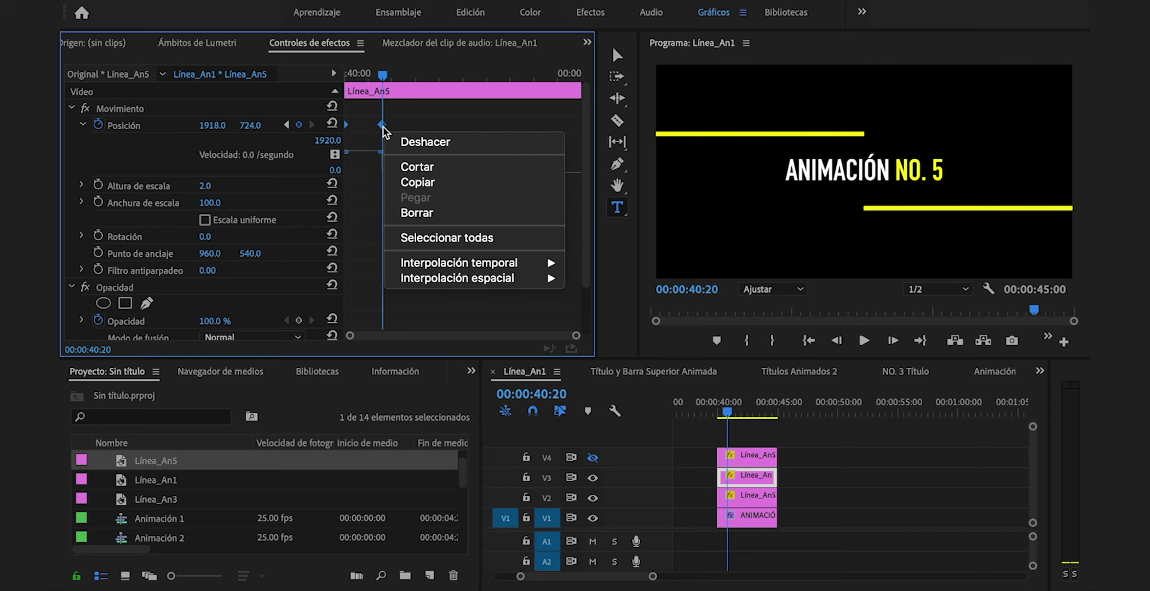
mouse_move(464, 266)
click(640, 352)
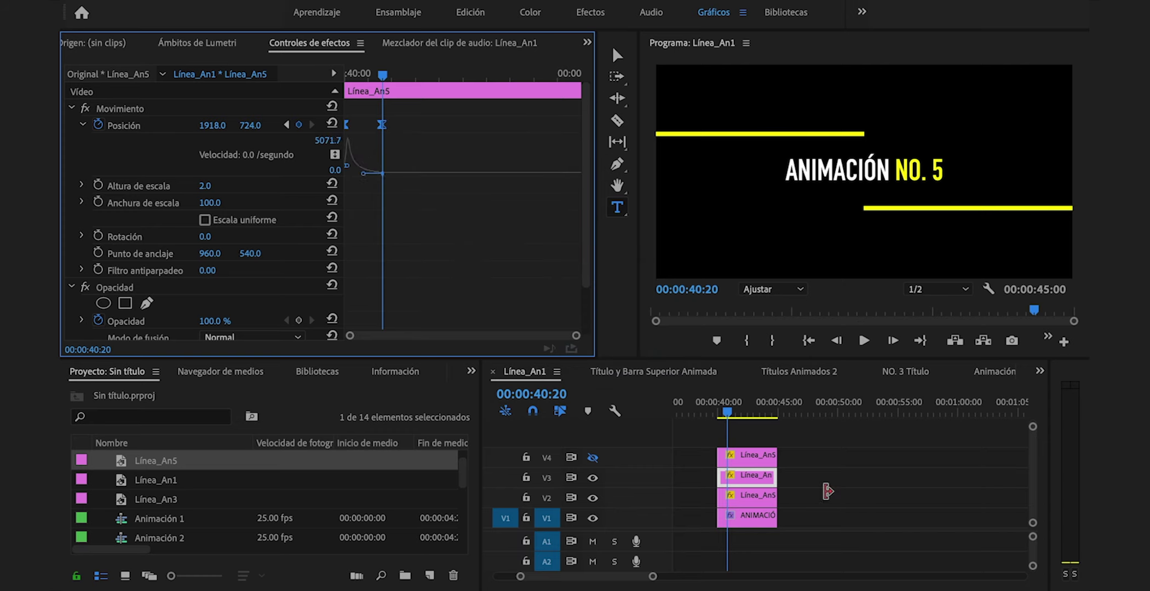
Preview the animation from 00:00:40:00 and delete the hidden line clip from V4
click(716, 407)
key(space)
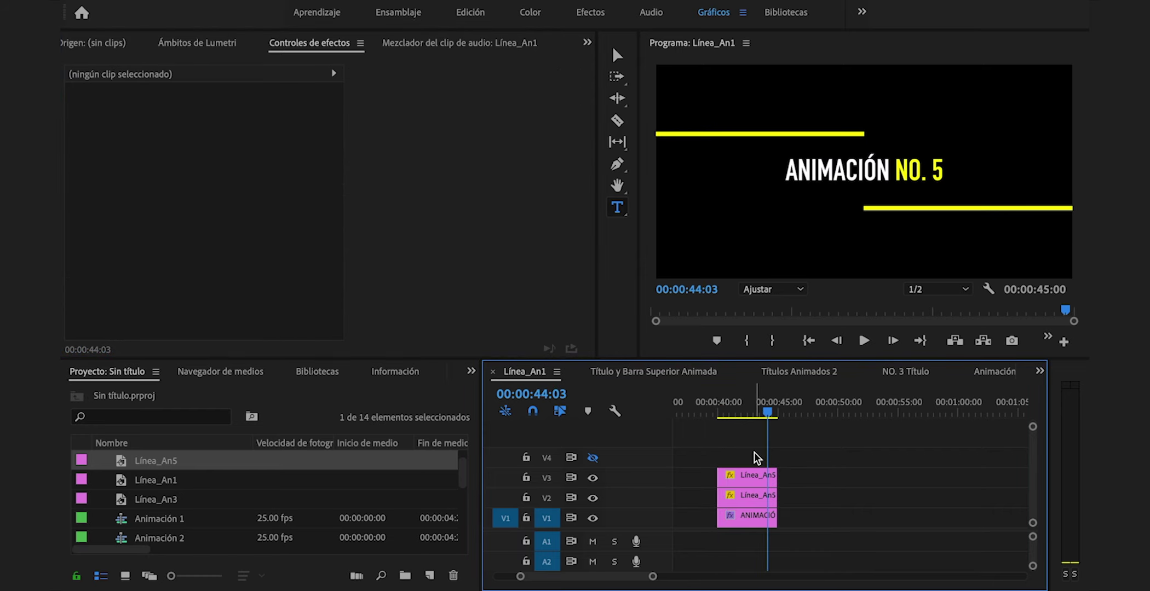
drag(790, 454, 712, 547)
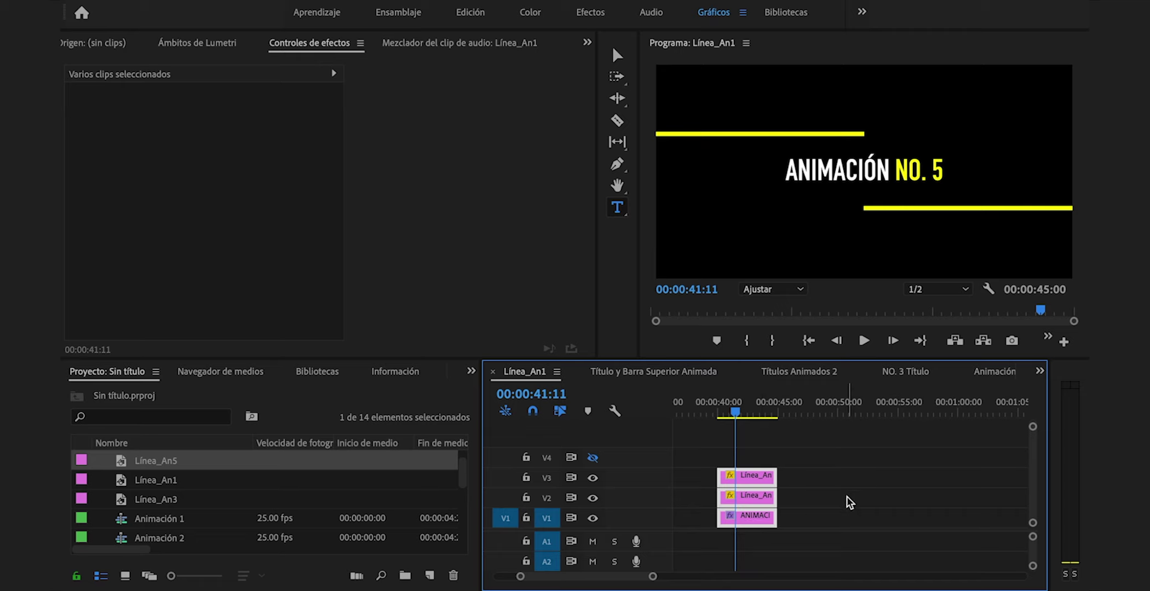
Add a Girar keyframe of 0 to the title clip at 00:00:43:00
click(752, 409)
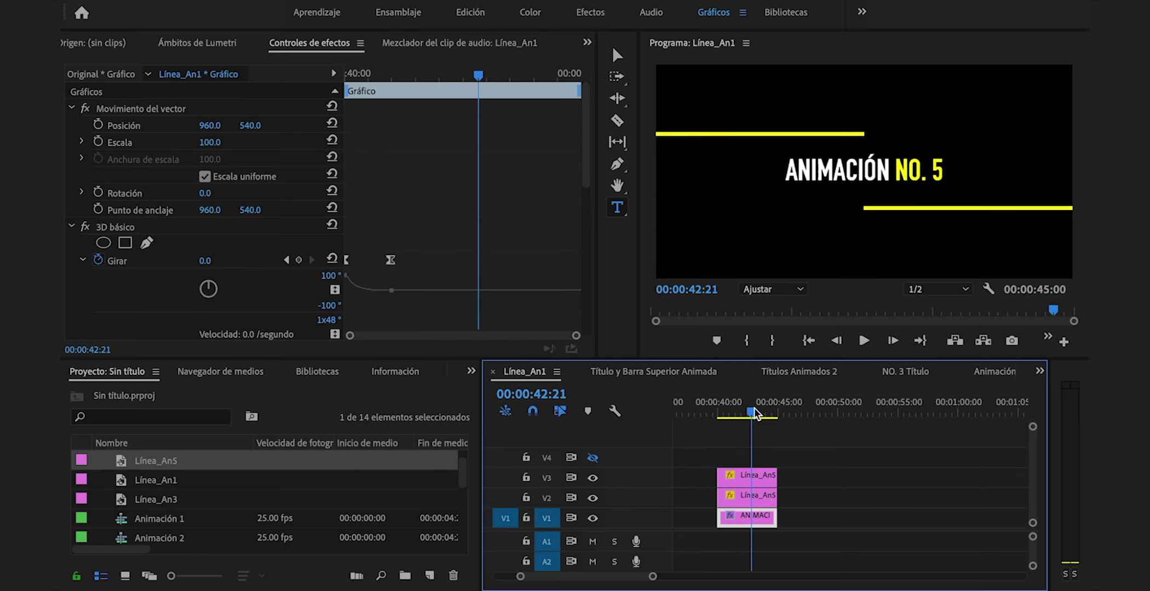
drag(763, 397, 761, 401)
key(Left)
key(Left)
key(Left)
key(Left)
key(Left)
key(Left)
key(Left)
key(Left)
key(Left)
key(Left)
key(Left)
key(Left)
key(Left)
key(Left)
key(Left)
key(Left)
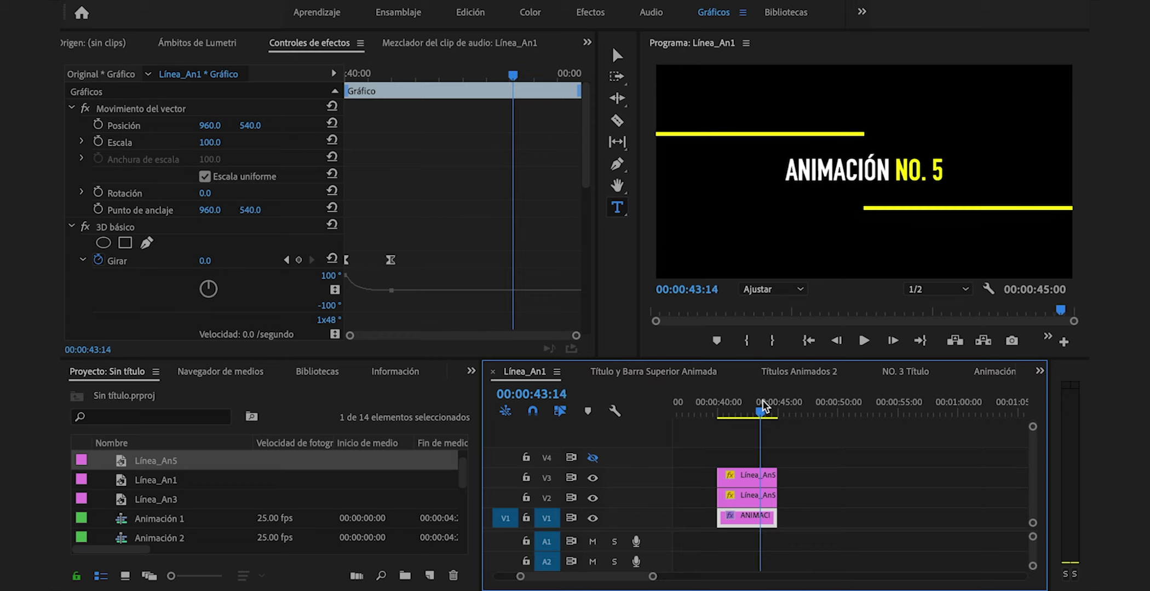
click(298, 261)
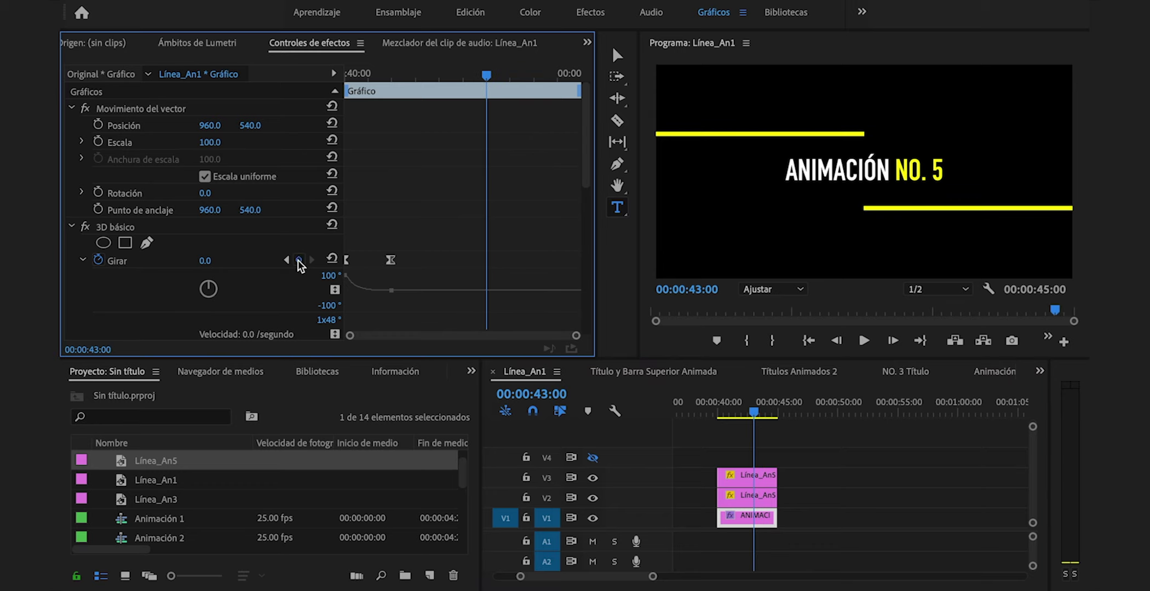
Set the title's Girar to -90° at 00:00:43:20 and preview the animation from the start of the clip
key(shift+Right)
key(shift+Right)
key(shift+Right)
key(shift+Right)
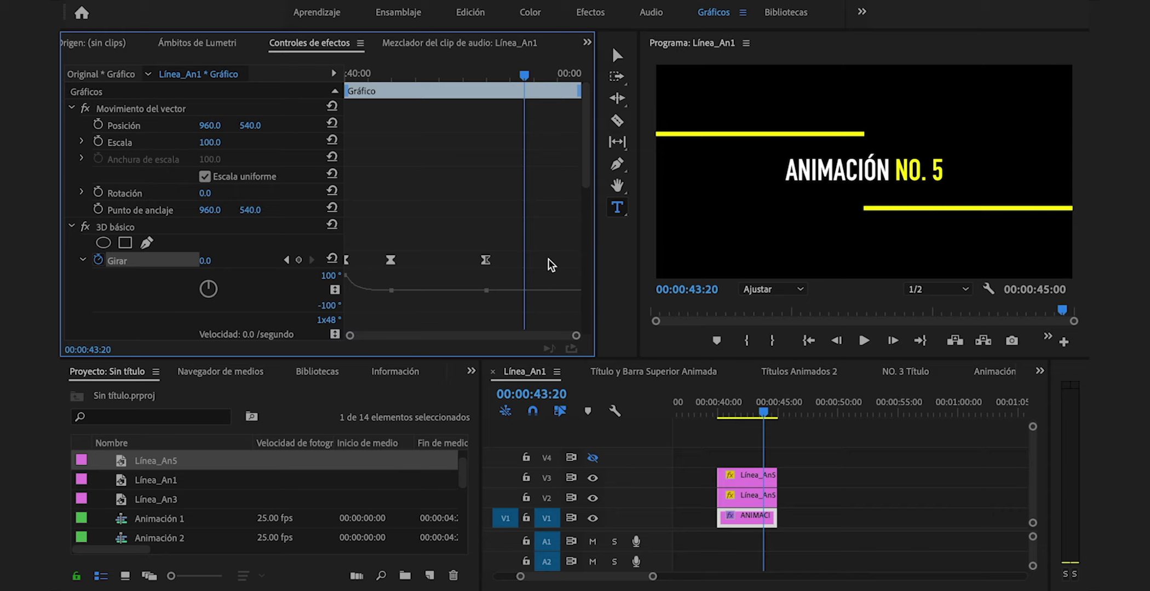
key(shift+Left)
key(shift+Left)
key(shift+Left)
key(shift+Left)
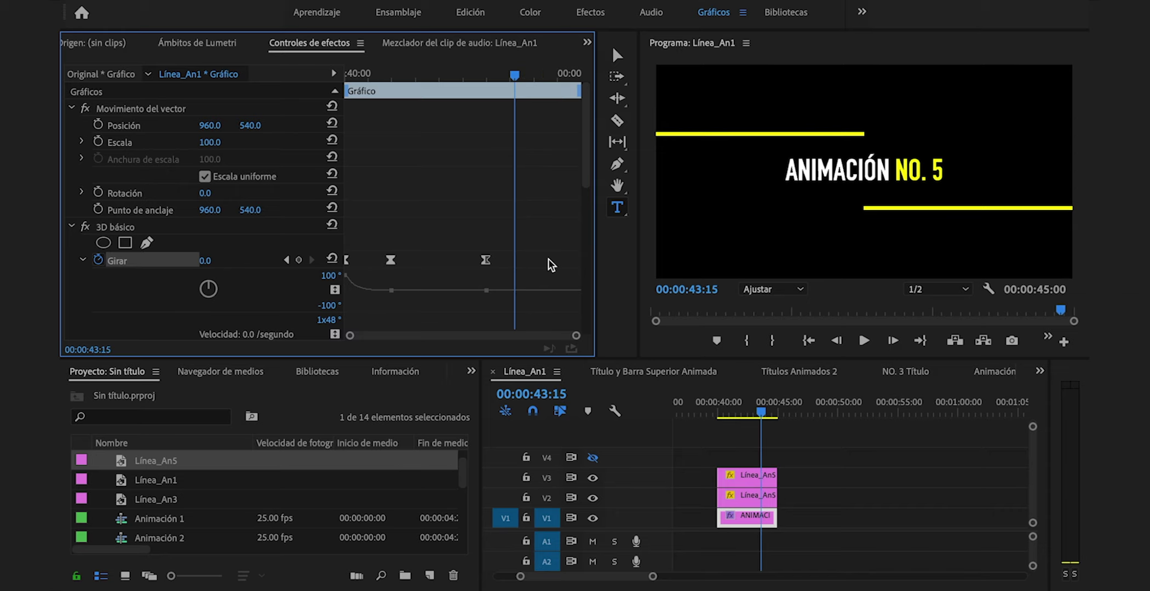
key(shift+Right)
key(shift+Right)
key(shift+Right)
key(shift+Right)
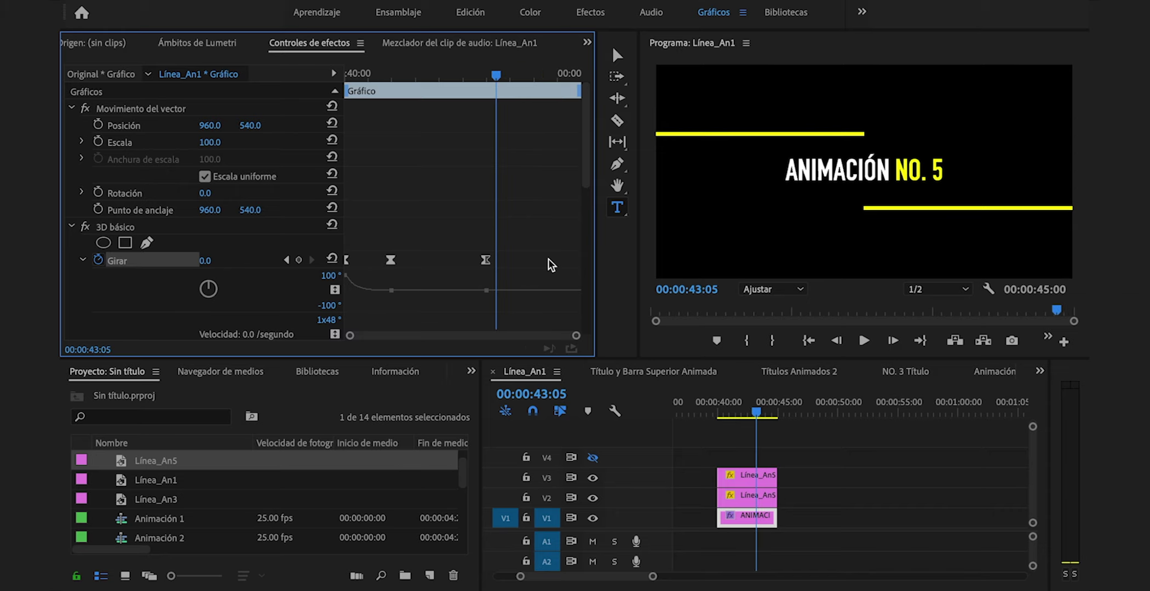
drag(205, 262, 161, 261)
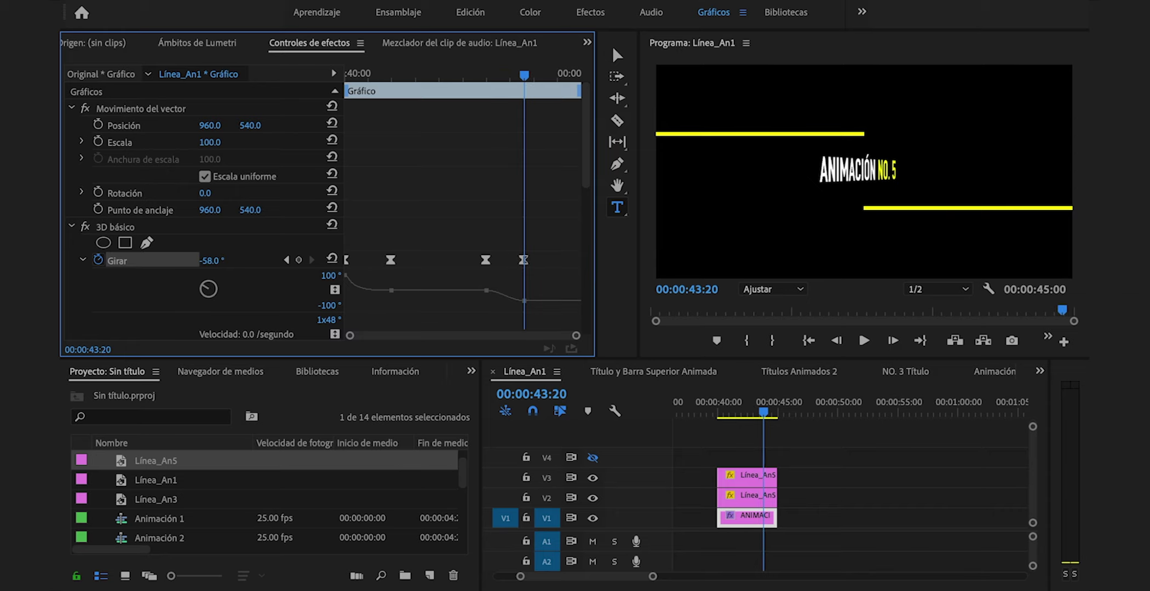
click(217, 261)
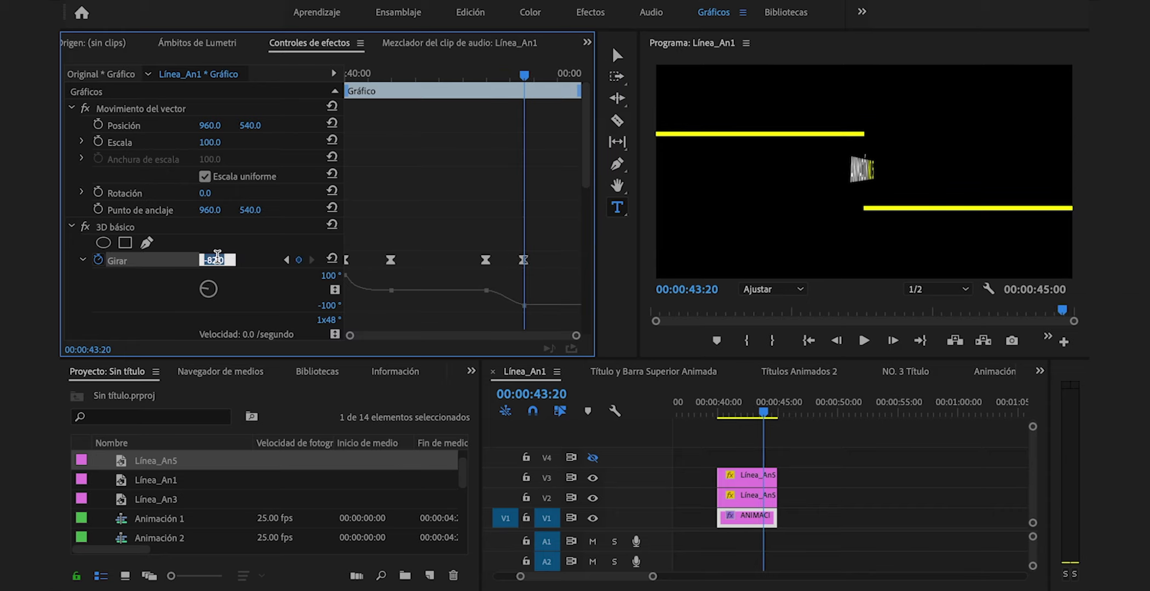
text(-90)
key(Return)
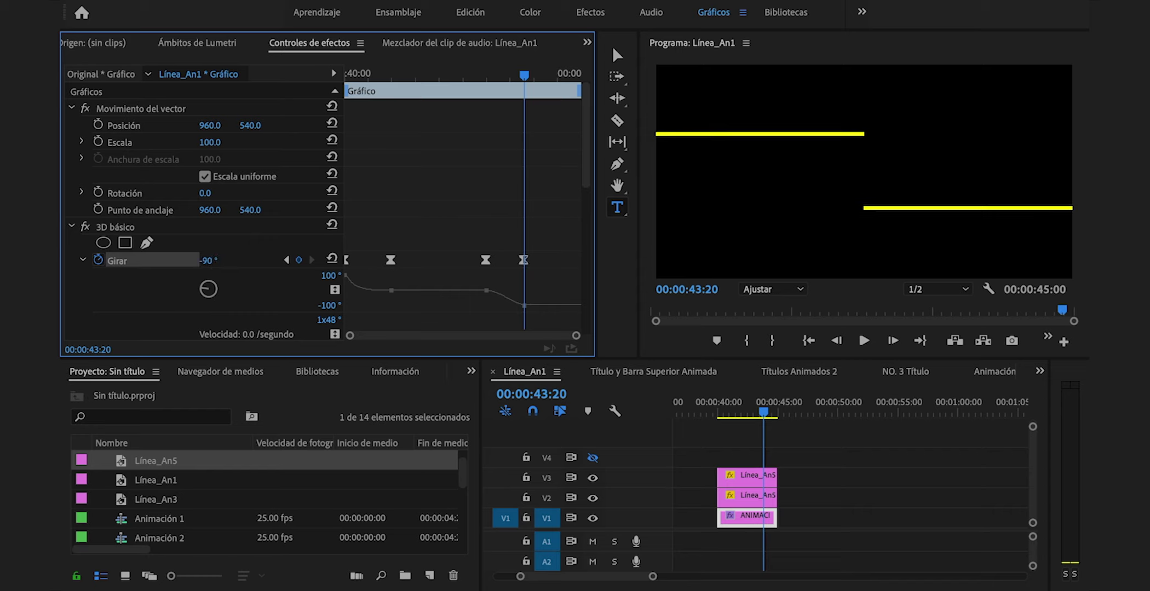
click(718, 403)
key(space)
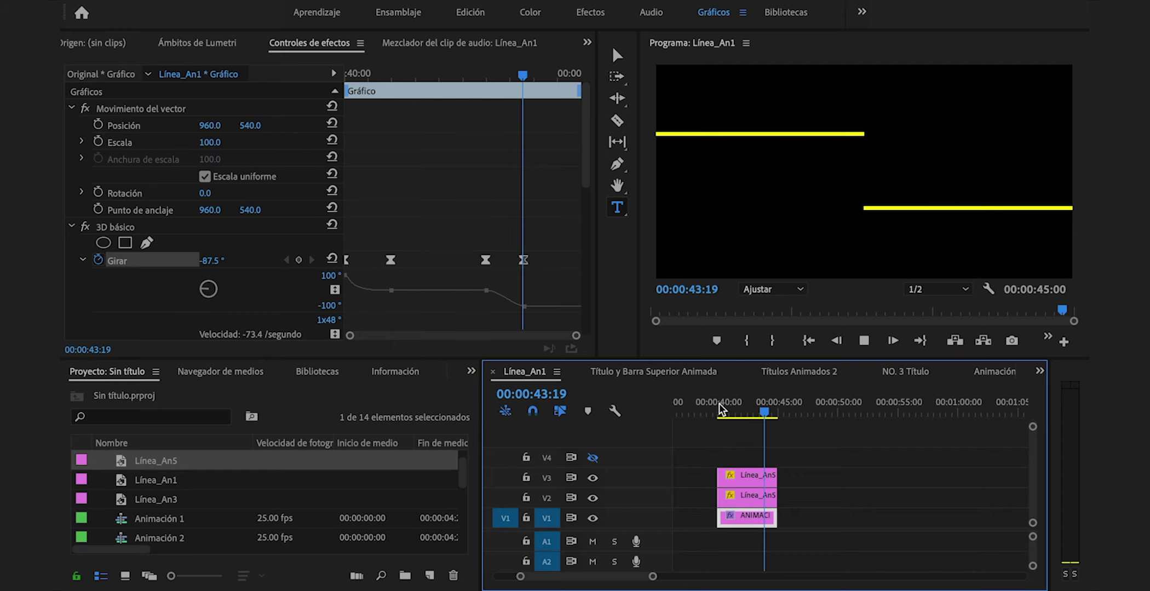
Nest the two line clips on V2 and V3 into a sequence named Líneas Animación 5
click(752, 410)
drag(752, 408, 759, 411)
drag(758, 410, 760, 410)
right_click(753, 496)
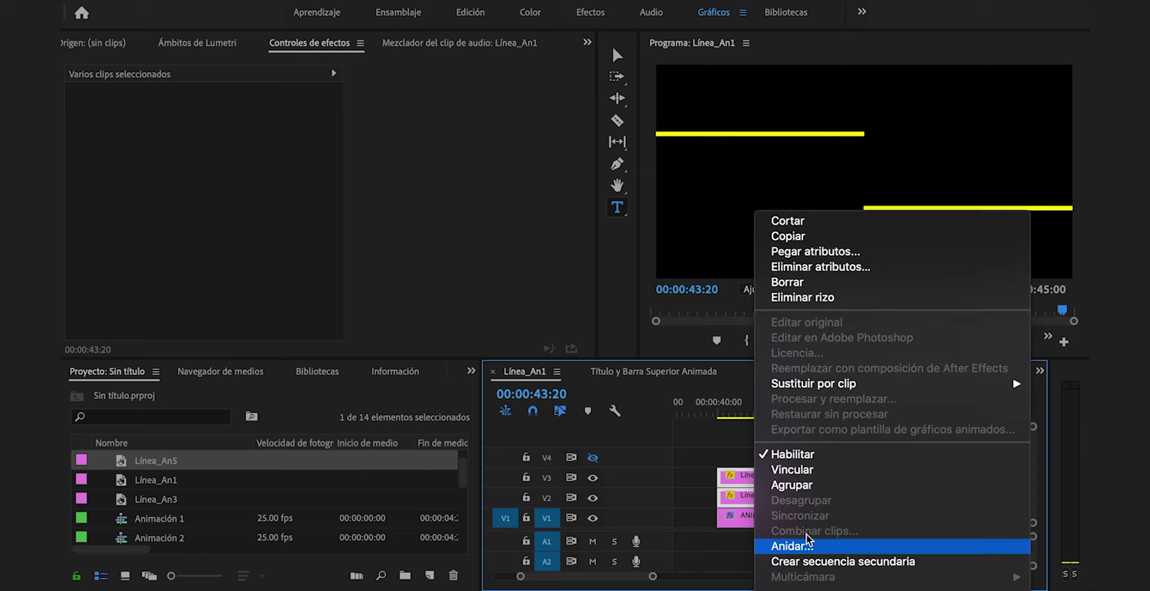
click(802, 547)
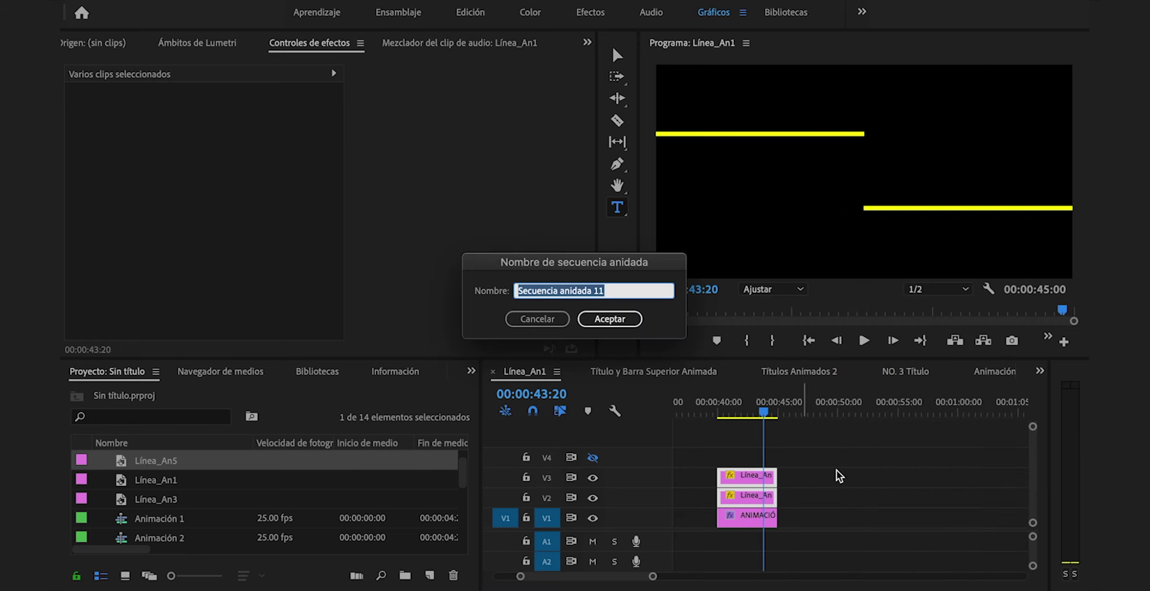
text(Líneas ANim)
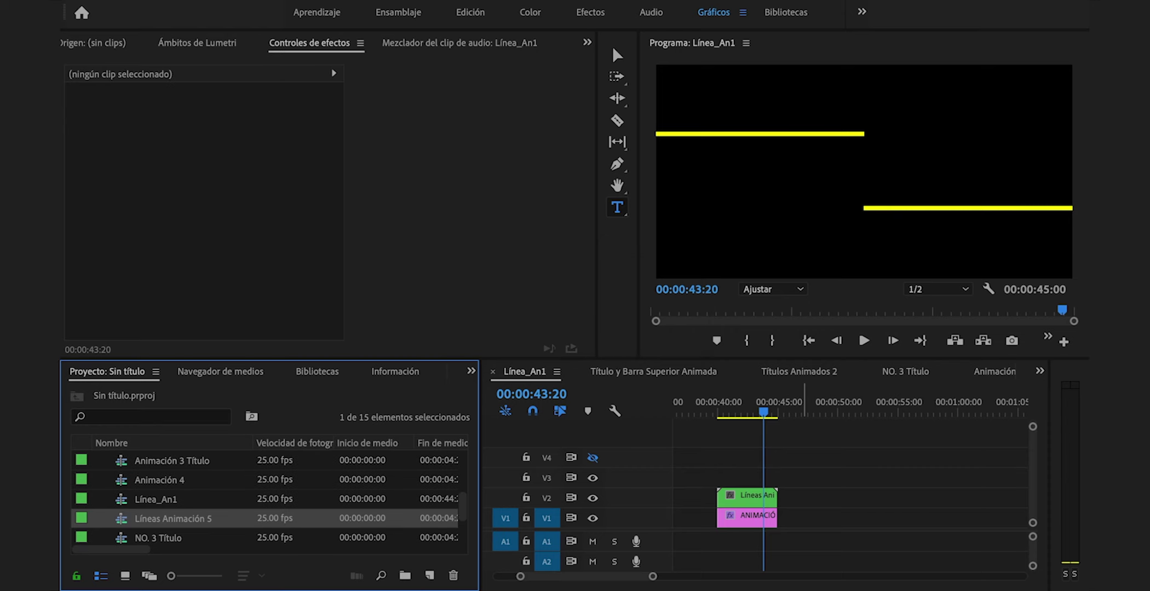
Duplicate the Líneas Animación 5 clip directly after the original on V2 and reverse the copy's speed
drag(752, 496, 813, 497)
key(ctrl+r)
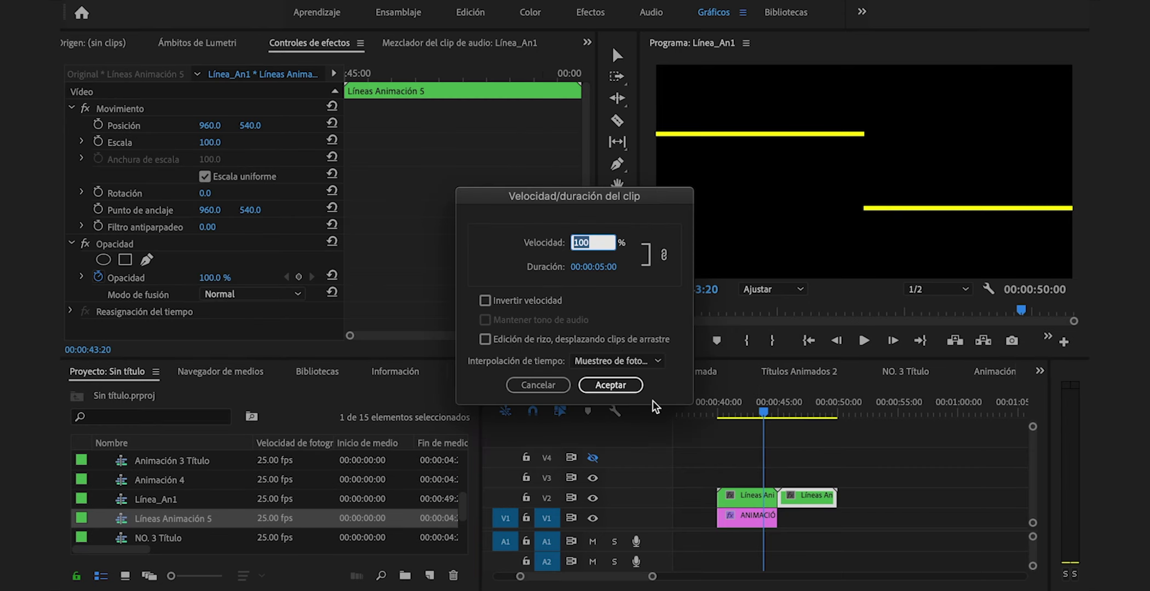
click(523, 301)
click(610, 385)
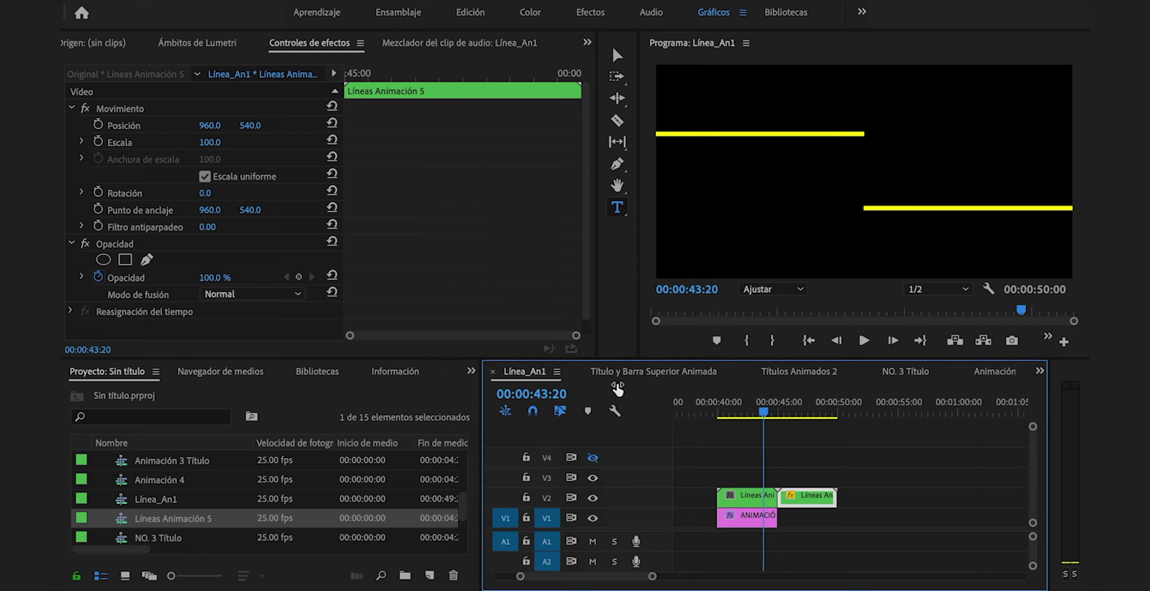
Trim the first Líneas Animación 5 clip to end at 00:00:43:00, with the reversed copy starting there, and play it
drag(761, 403, 755, 412)
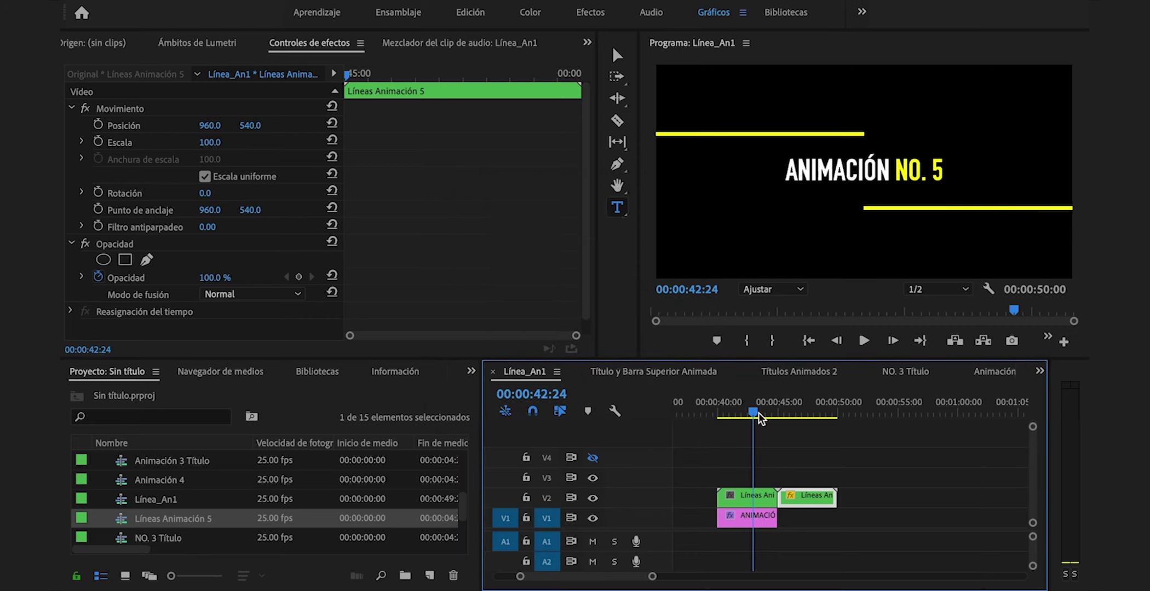
mouse_move(776, 495)
mouse_down()
mouse_move(751, 493)
mouse_move(781, 500)
mouse_up()
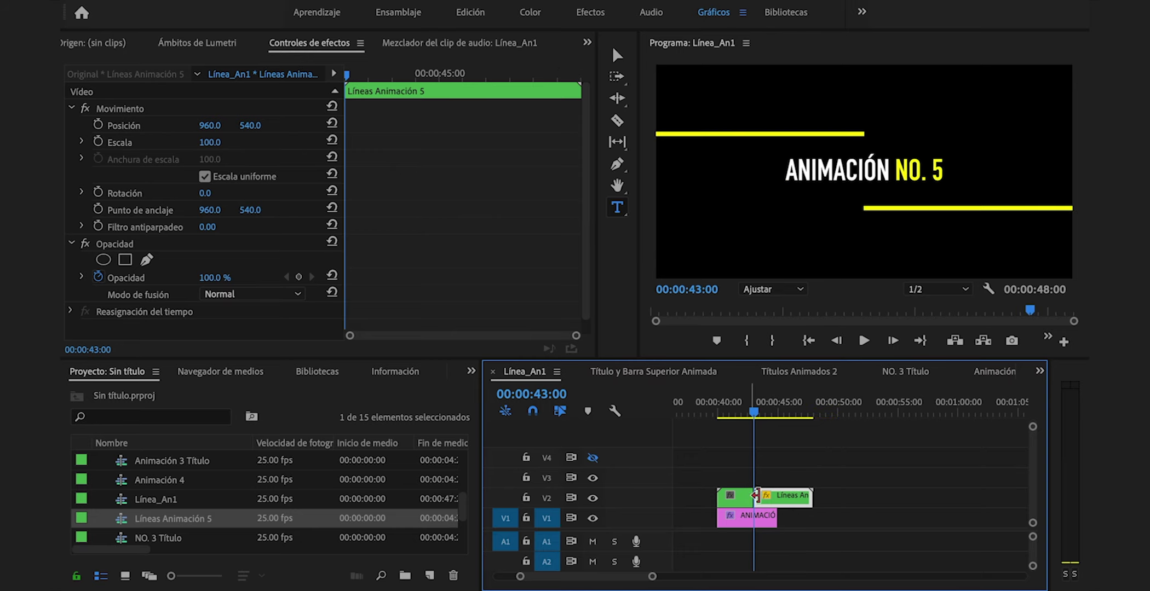
key(space)
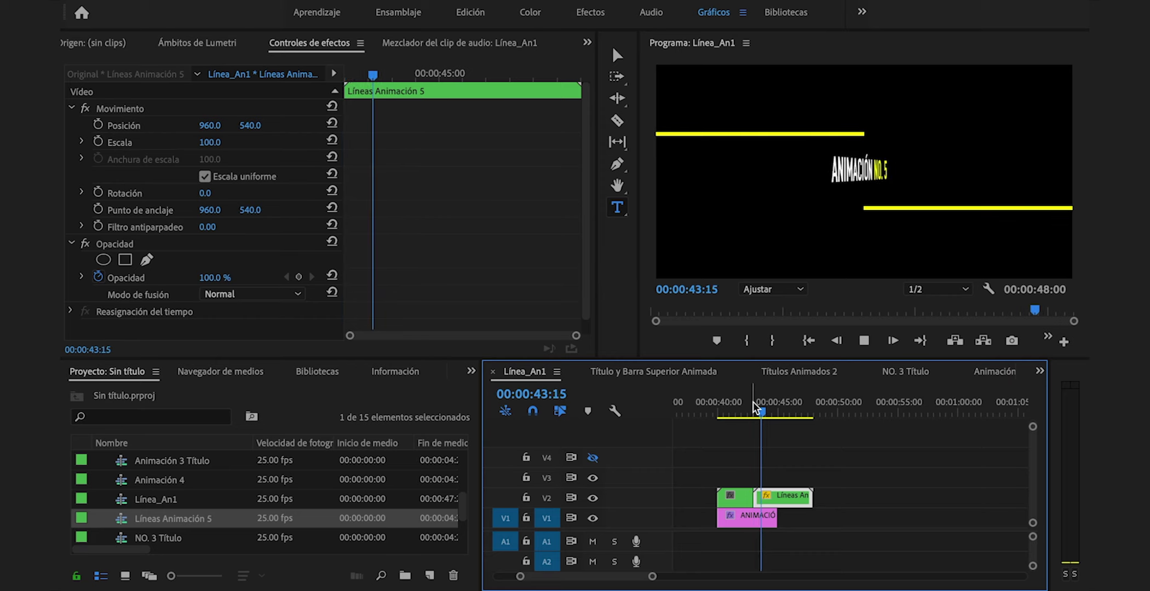
Trim the reversed copy to its closing movement so it runs about one second from 00:00:43:00, and preview the full animation
drag(768, 405, 800, 414)
mouse_move(755, 495)
mouse_down()
mouse_move(802, 495)
mouse_move(765, 504)
mouse_up()
click(745, 400)
key(space)
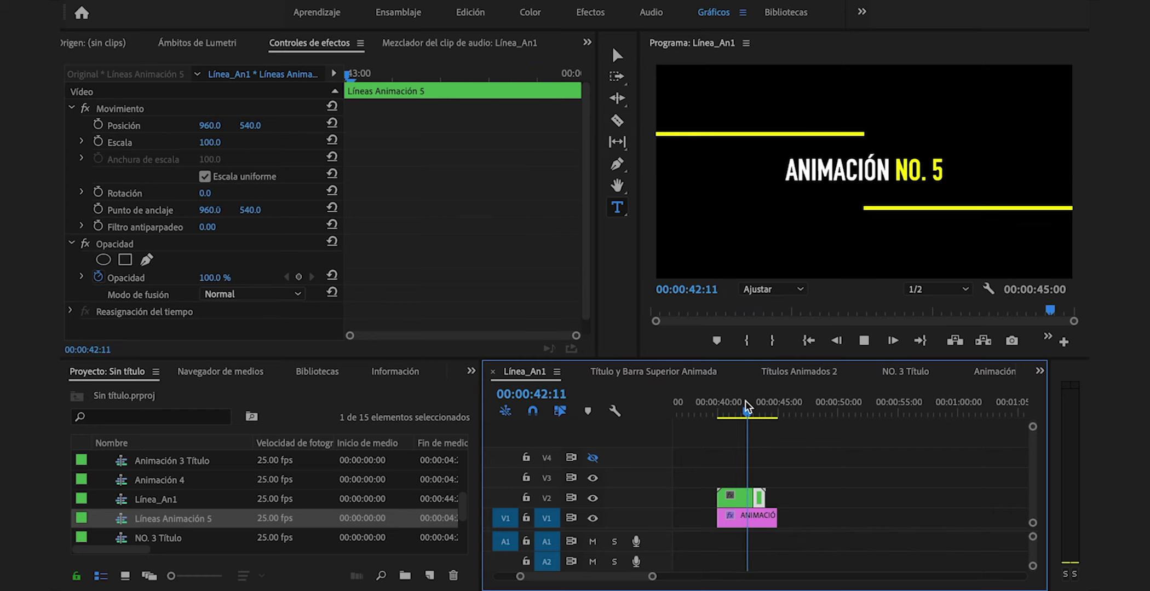
click(711, 399)
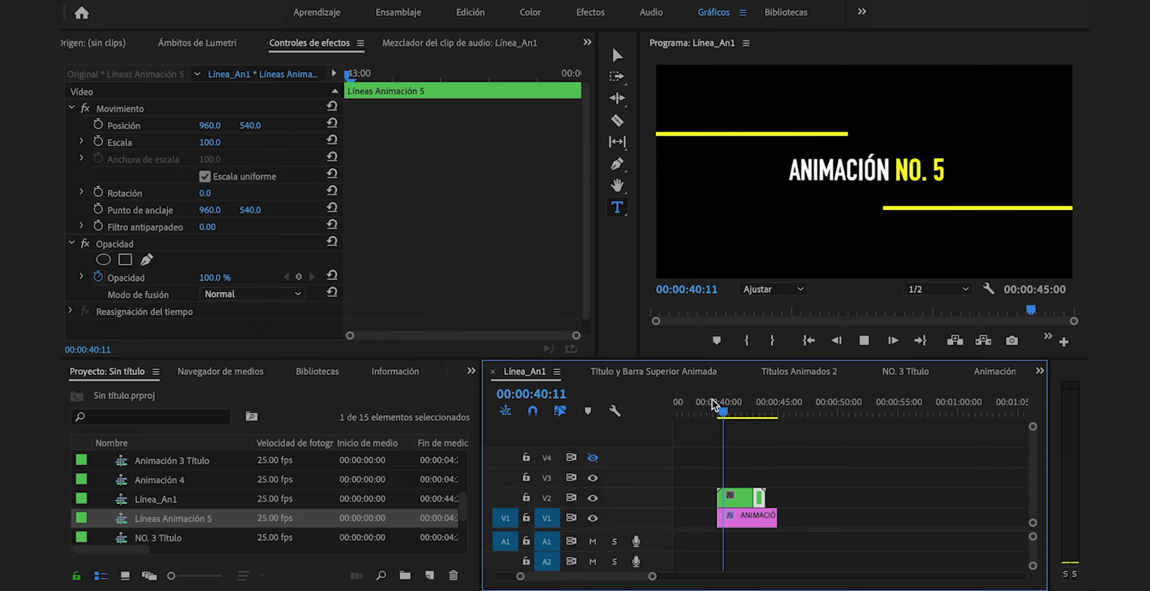